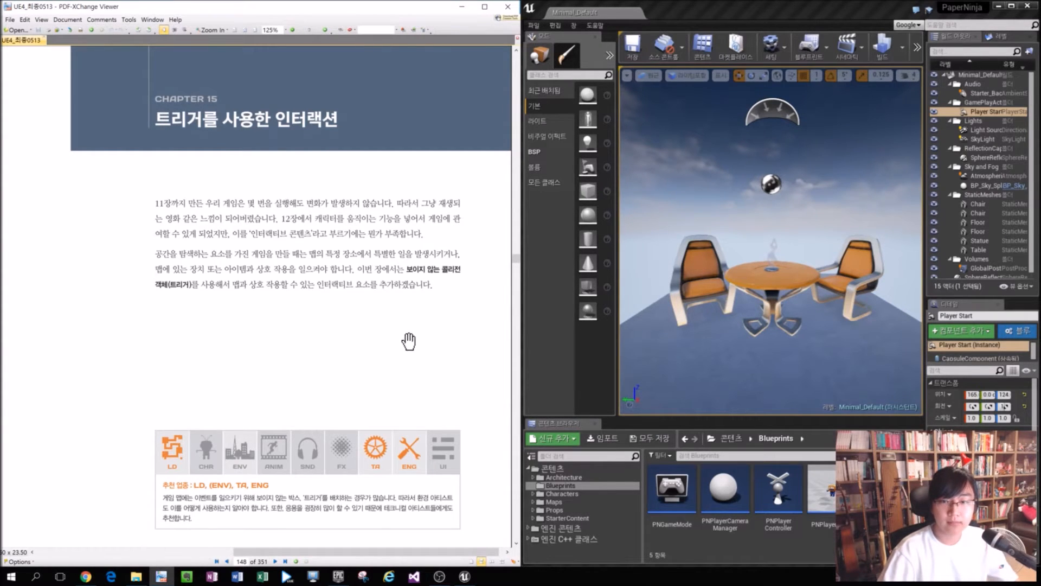
# Read section 15.2.1 of the PDF guide, focusing on instruction 1 about creating and saving a new test level.
pyautogui.keyDown('ctrl'); pyautogui.scroll(-2, 409, 340); pyautogui.keyUp('ctrl')
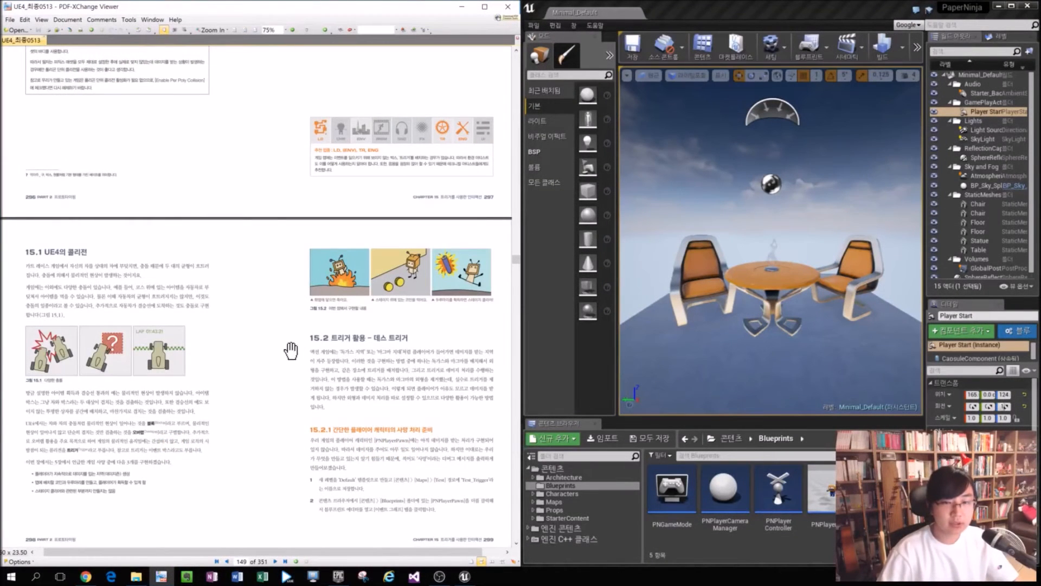
pyautogui.scroll(-1, 274, 337)
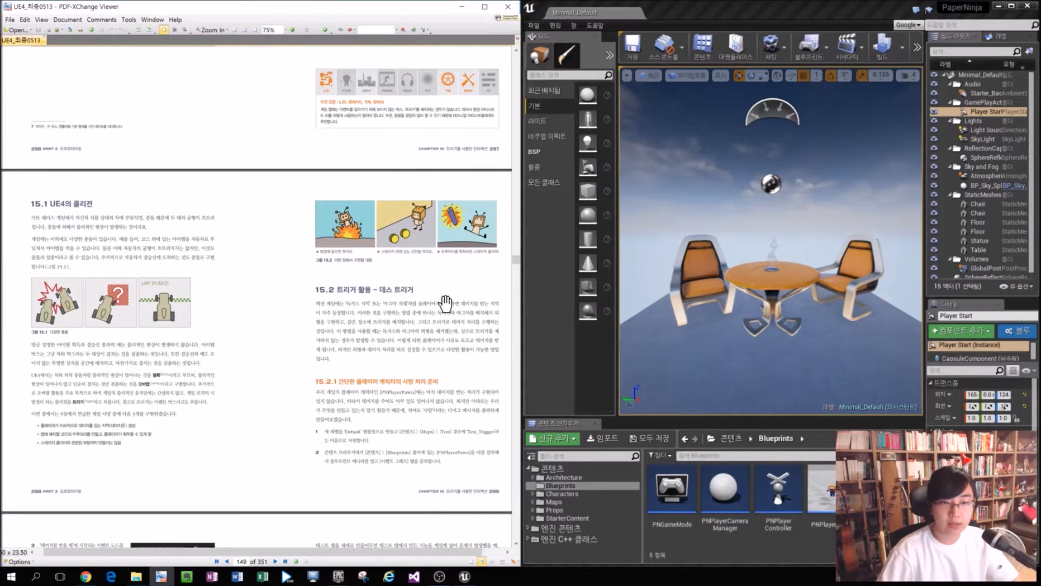
pyautogui.keyDown('ctrl'); pyautogui.scroll(1, 407, 380); pyautogui.keyUp('ctrl')
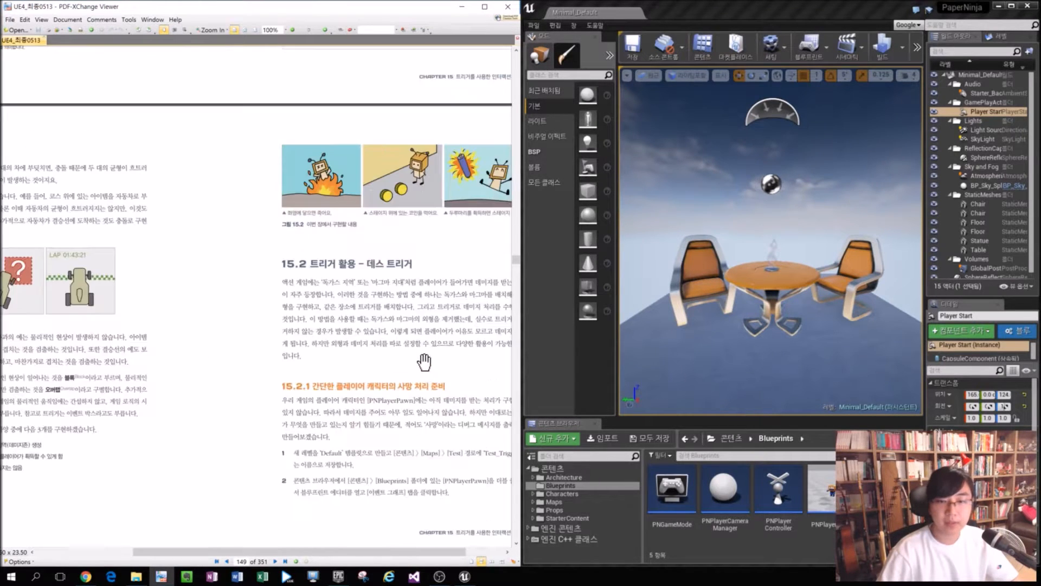
pyautogui.keyDown('ctrl'); pyautogui.scroll(1, 434, 221); pyautogui.keyUp('ctrl')
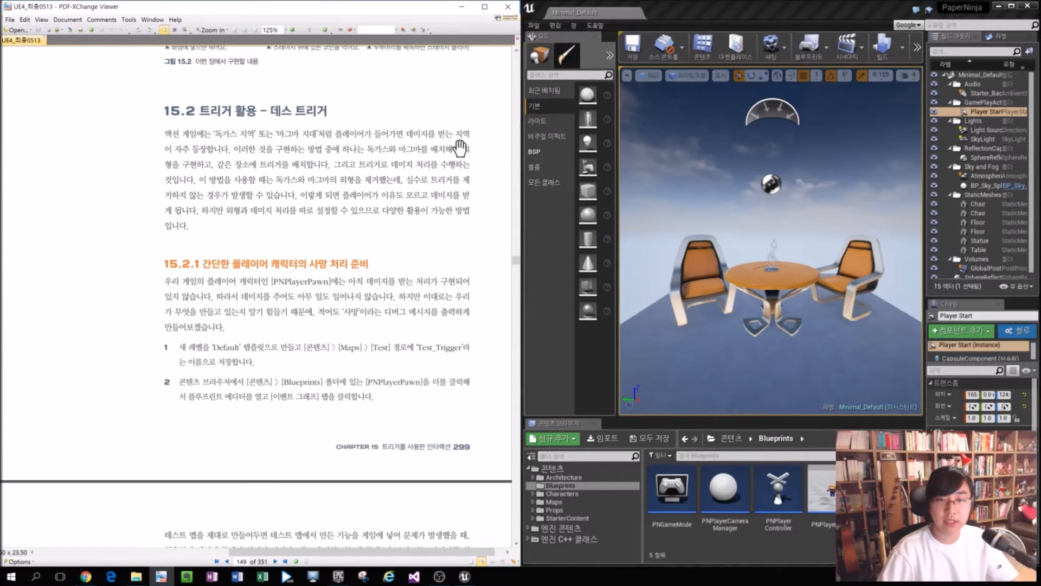
pyautogui.keyDown('ctrl'); pyautogui.scroll(1, 456, 147); pyautogui.keyUp('ctrl')
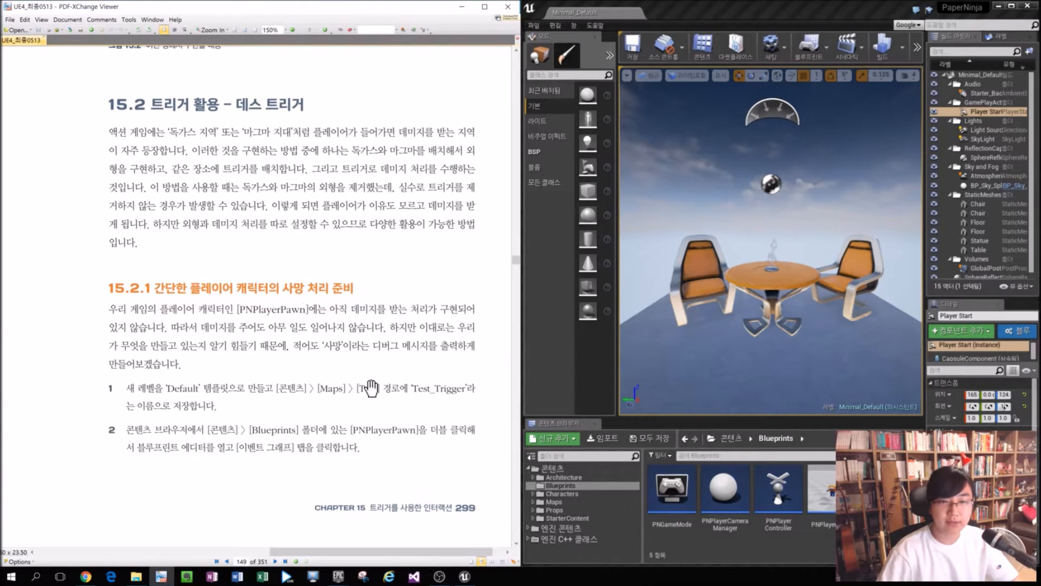
pyautogui.scroll(-2, 390, 380)
pyautogui.scroll(-2, 326, 336)
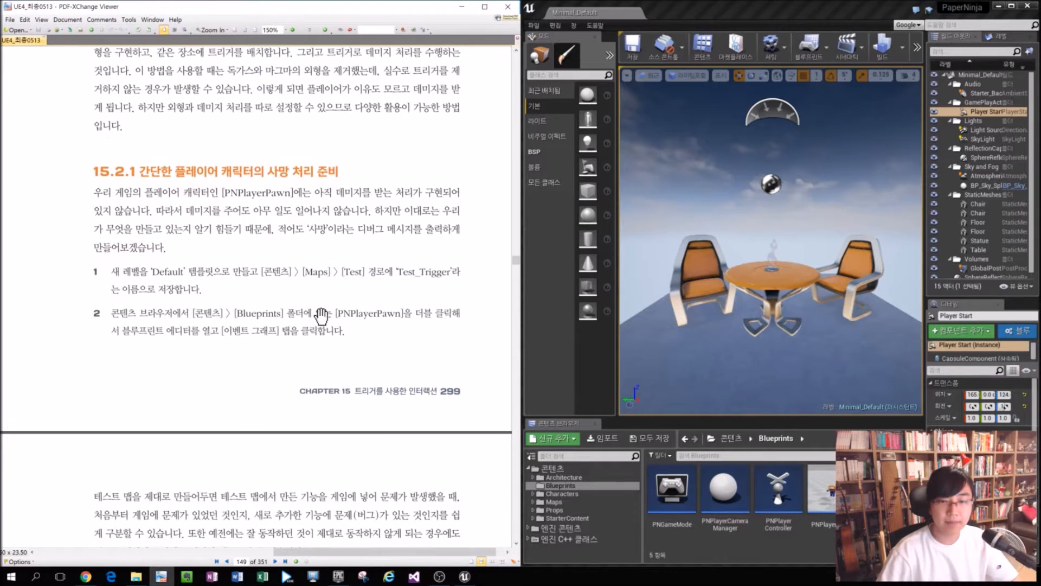
pyautogui.moveTo(321, 317); pyautogui.dragTo(311, 318)
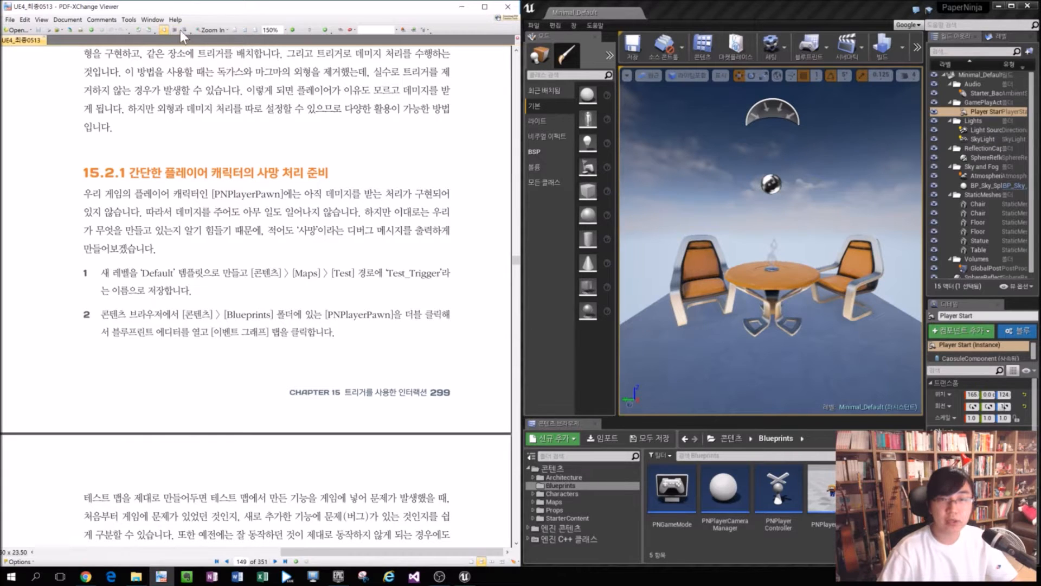
pyautogui.moveTo(86, 173); pyautogui.dragTo(329, 174)
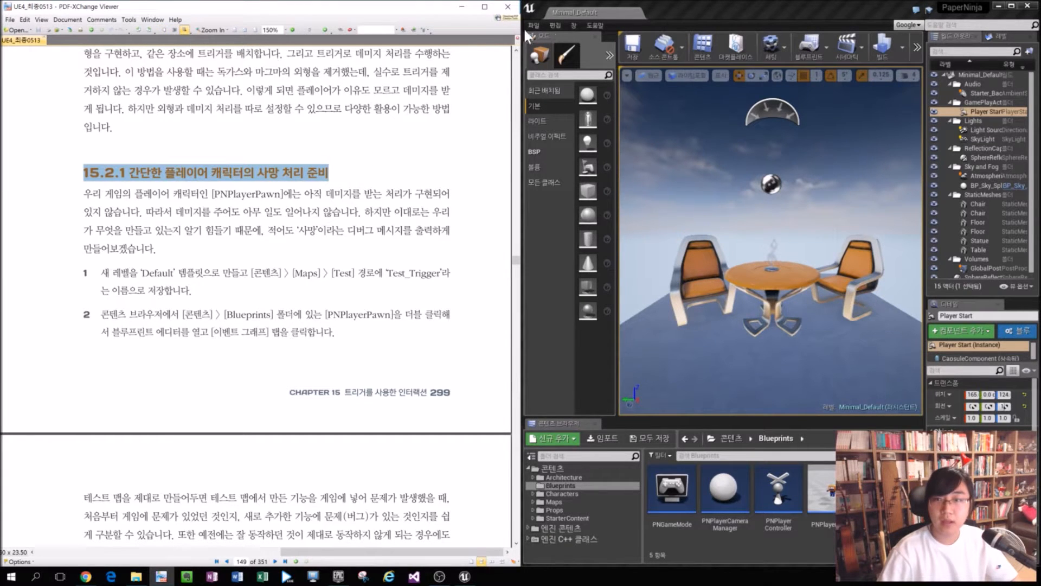
pyautogui.moveTo(115, 281); pyautogui.dragTo(88, 278)
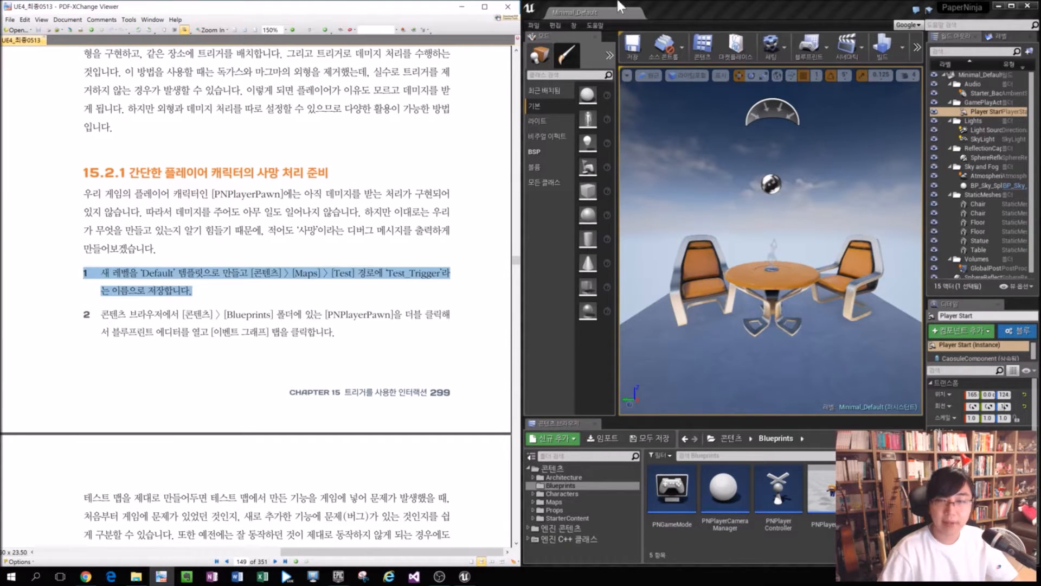
# Create a new level from the Default template in Unreal Editor.
pyautogui.click(532, 26)
pyautogui.click(558, 44)
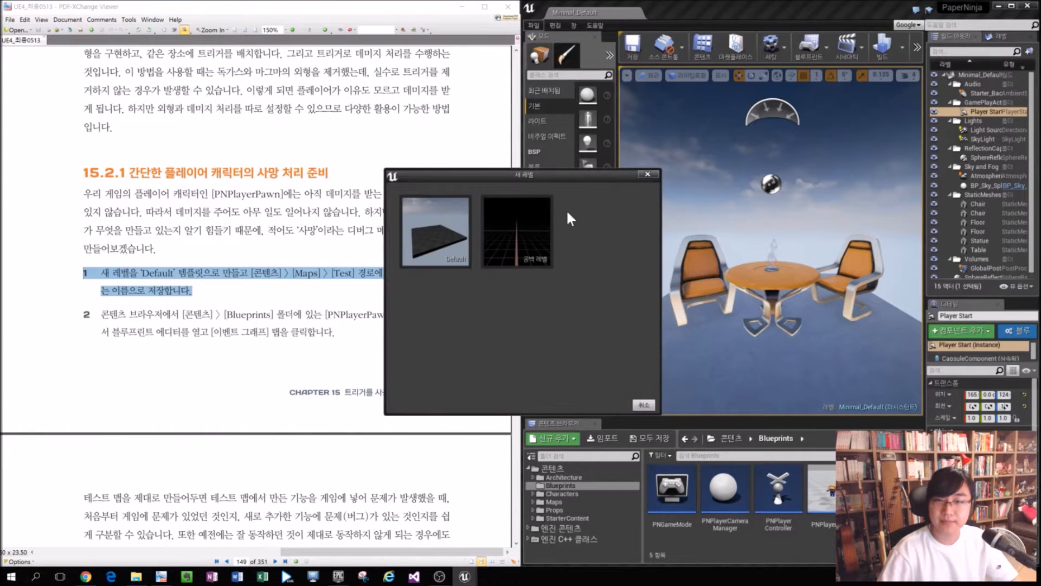
pyautogui.click(434, 235)
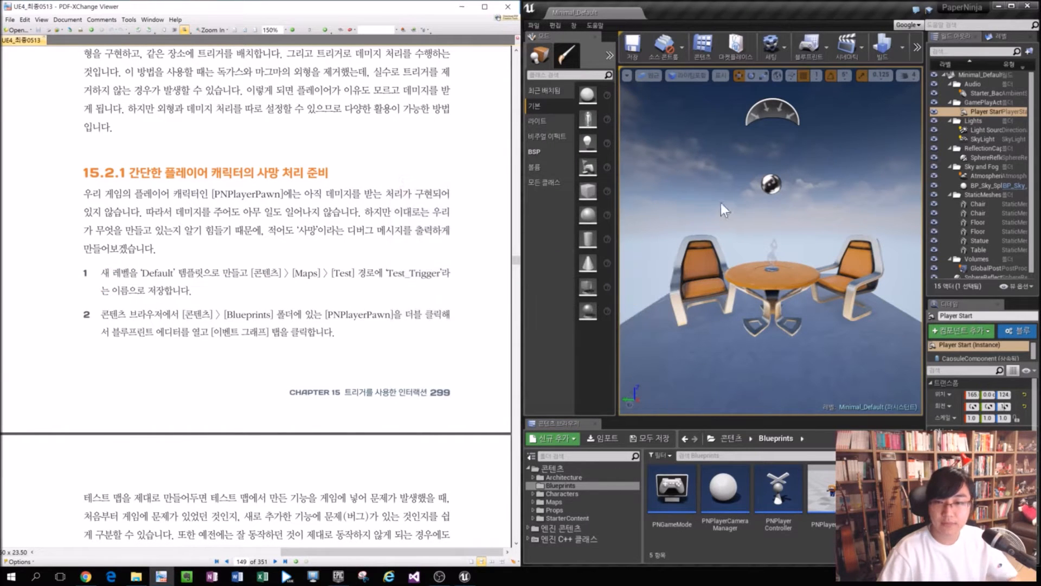
pyautogui.click(699, 149)
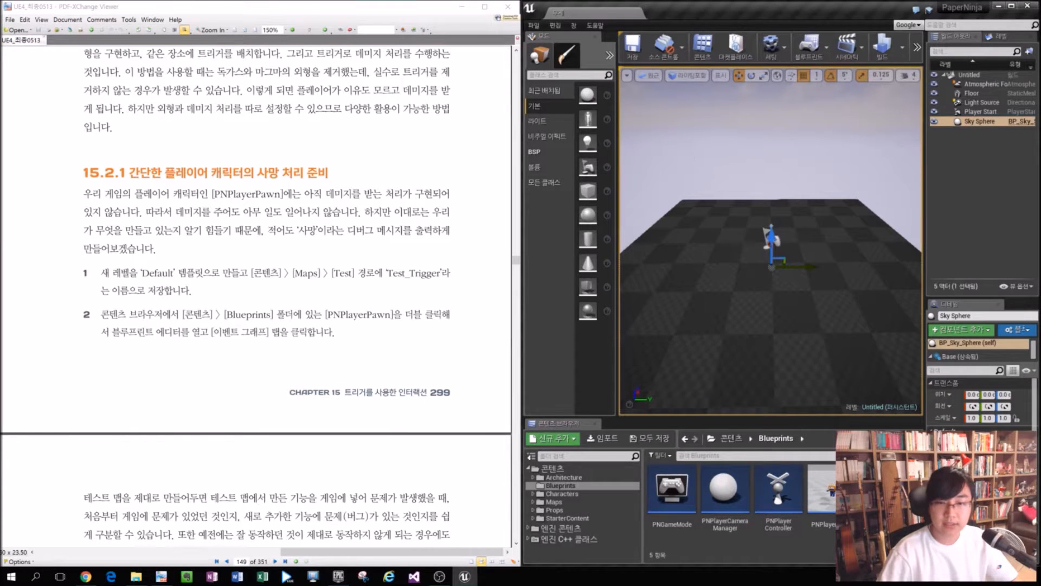
# Save the level as Test_Trigger in the Maps/Test folder.
pyautogui.moveTo(422, 273); pyautogui.dragTo(252, 280)
pyautogui.click(284, 299)
pyautogui.click(790, 144)
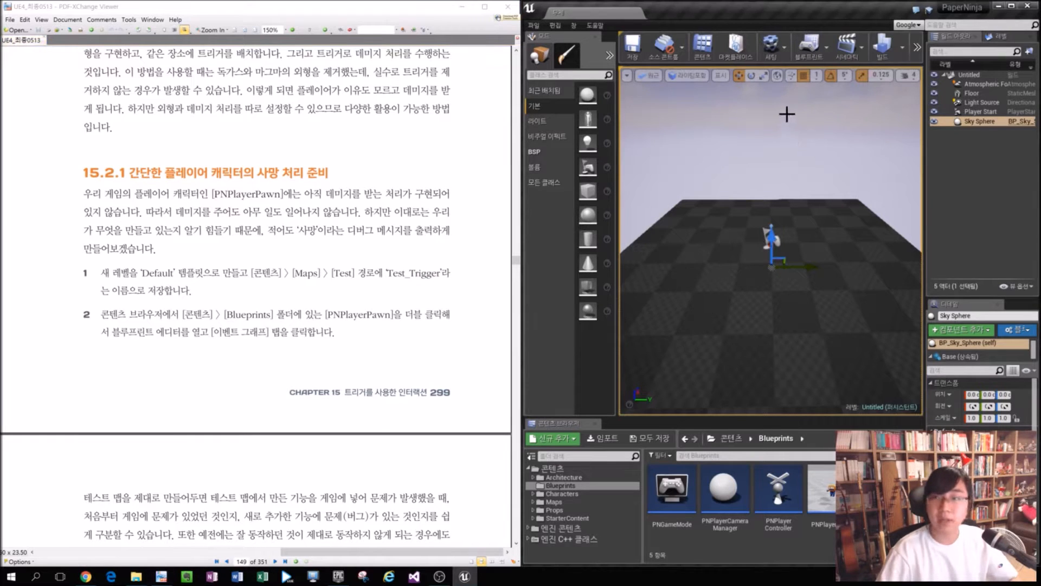
pyautogui.click(635, 46)
pyautogui.moveTo(475, 118); pyautogui.dragTo(633, 118)
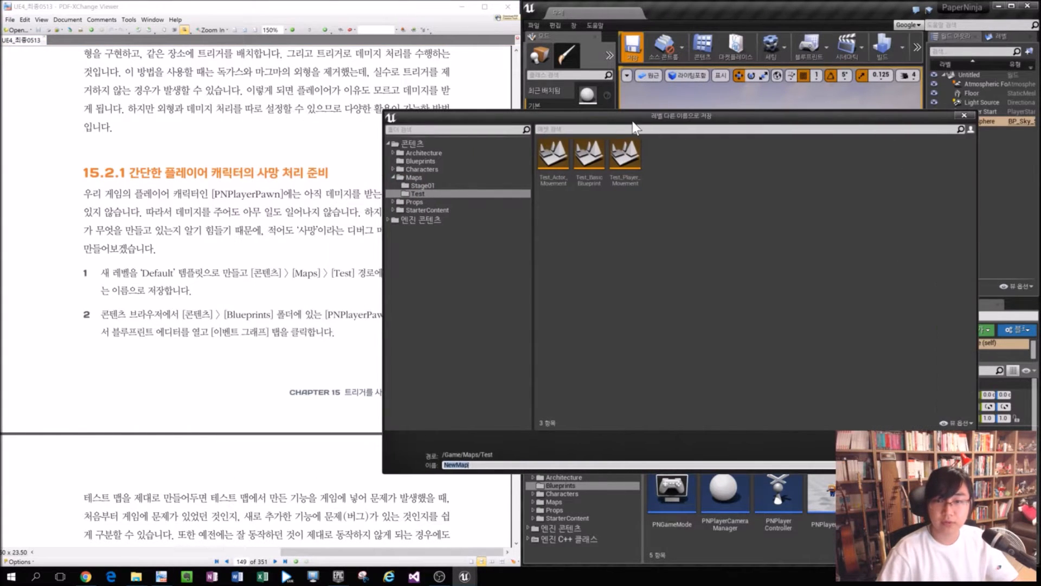
pyautogui.click(469, 178)
pyautogui.click(417, 194)
pyautogui.click(500, 93)
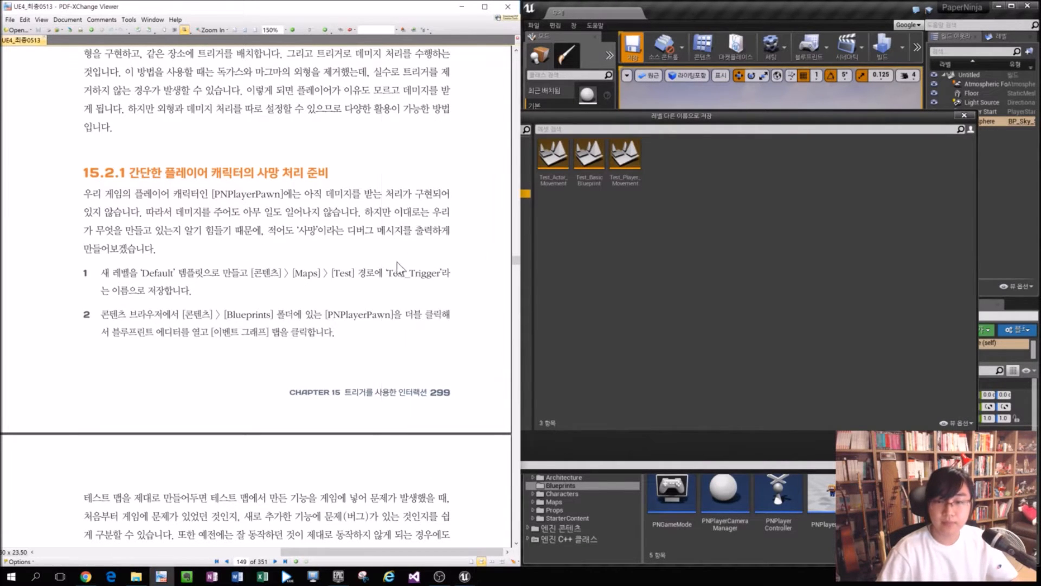
pyautogui.moveTo(387, 273); pyautogui.dragTo(427, 274)
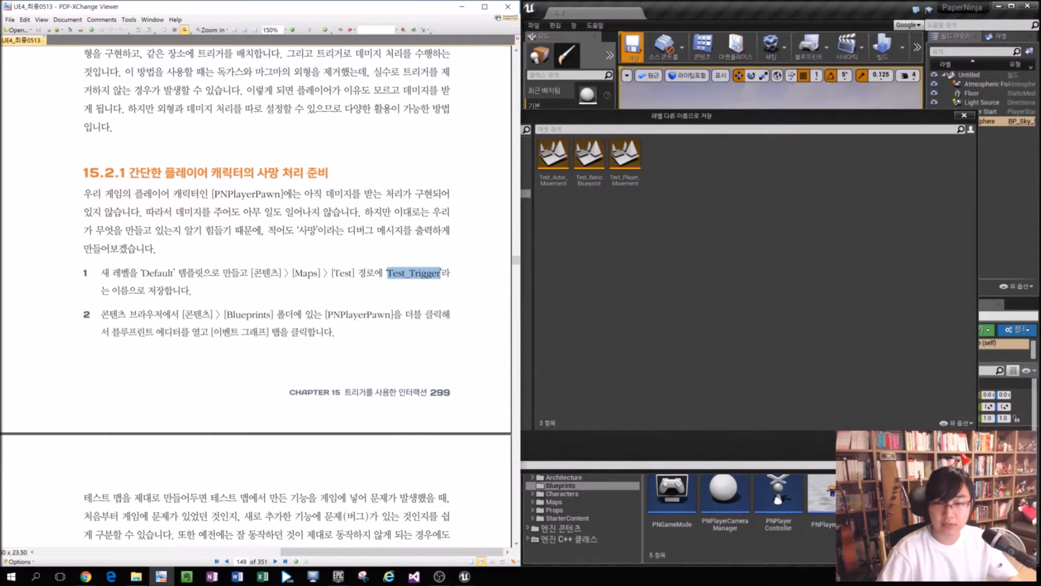
pyautogui.click(562, 465)
pyautogui.press('Return')
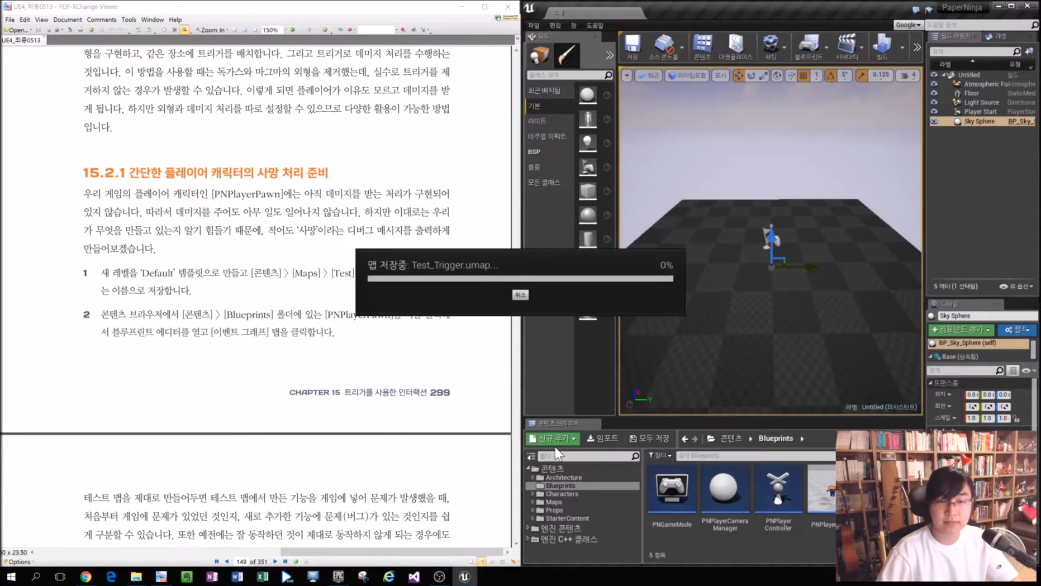
pyautogui.click(351, 350)
pyautogui.moveTo(336, 333); pyautogui.dragTo(420, 316)
pyautogui.click(261, 398)
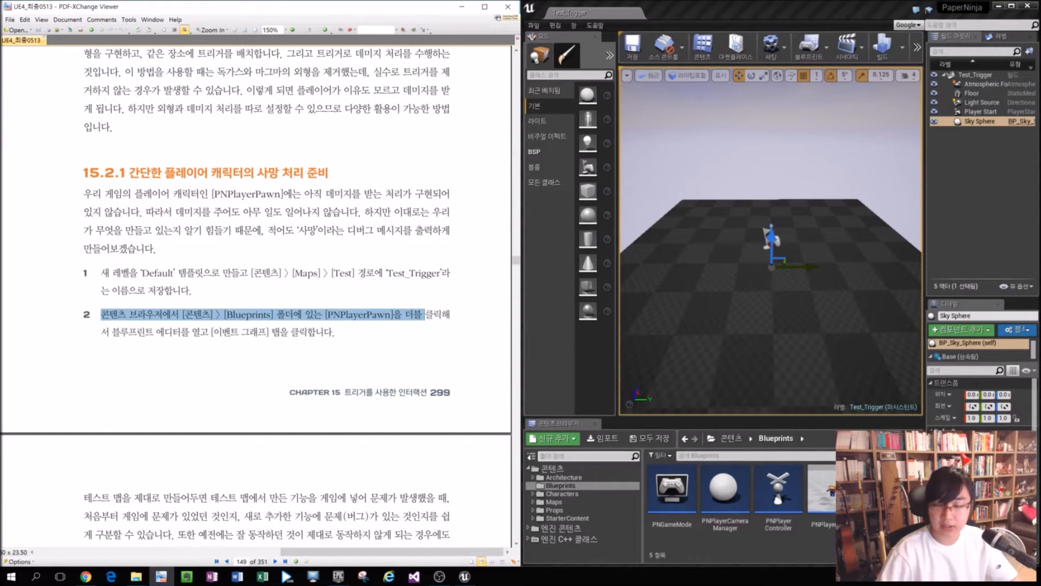
pyautogui.doubleClick(821, 490)
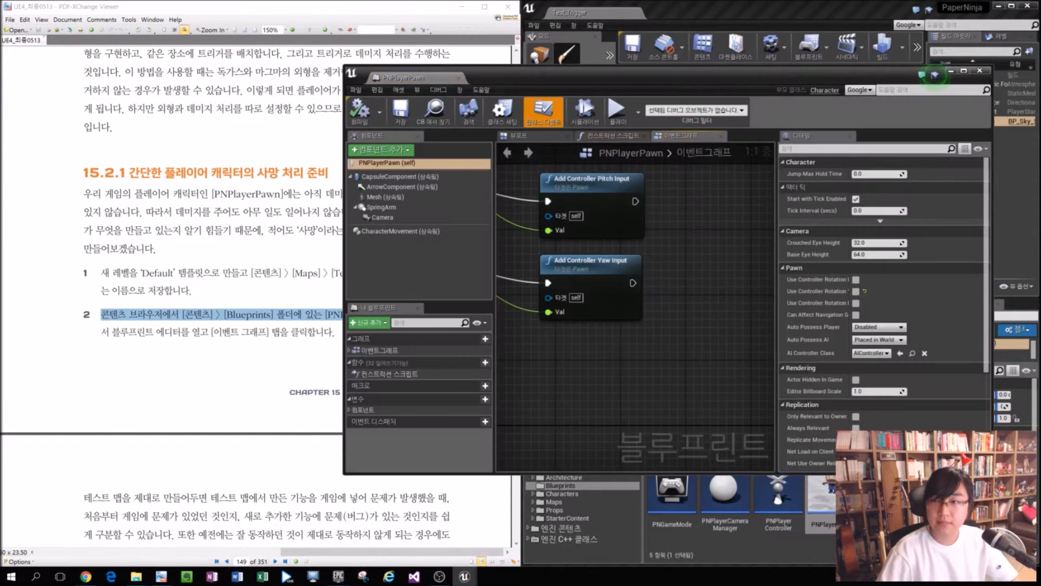
pyautogui.click(980, 71)
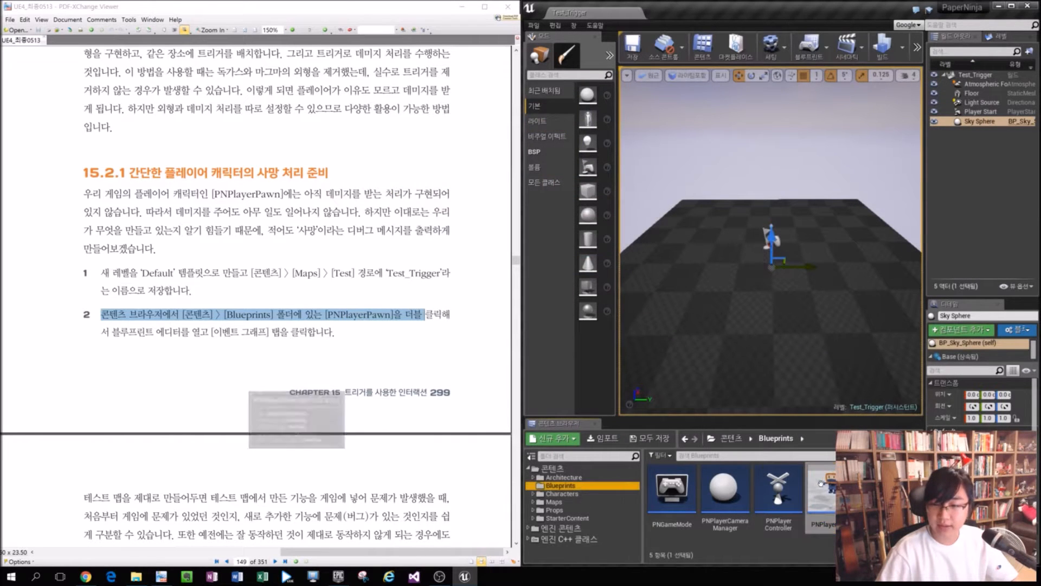
# Float the Content Browser in its own window and open the event graph of the PNPlayerPawn blueprint from the Blueprints folder.
pyautogui.moveTo(558, 423); pyautogui.dragTo(177, 217)
pyautogui.doubleClick(432, 285)
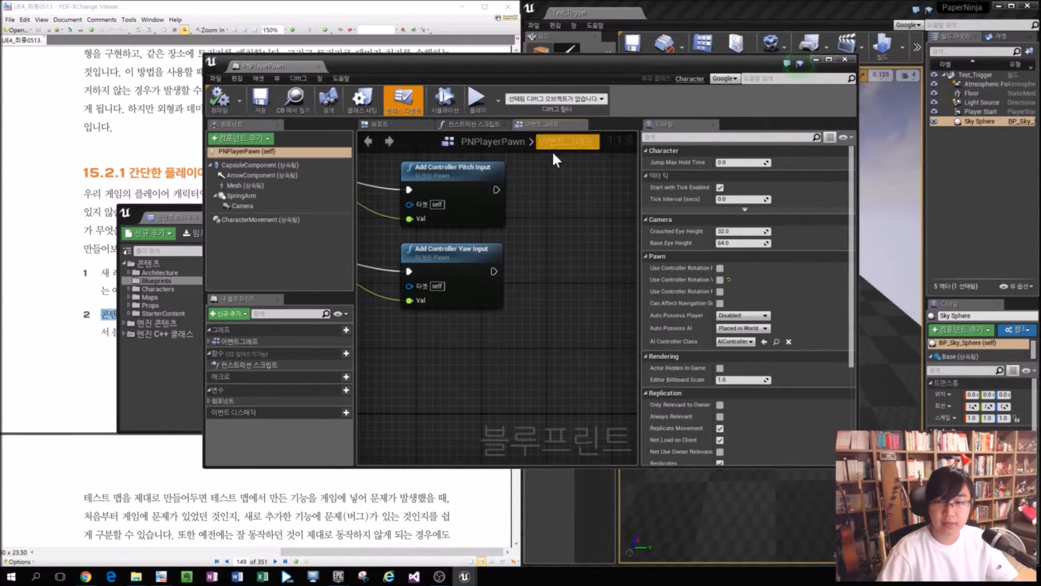
pyautogui.moveTo(486, 202); pyautogui.dragTo(473, 202, button='right')
pyautogui.scroll(-2, 473, 202)
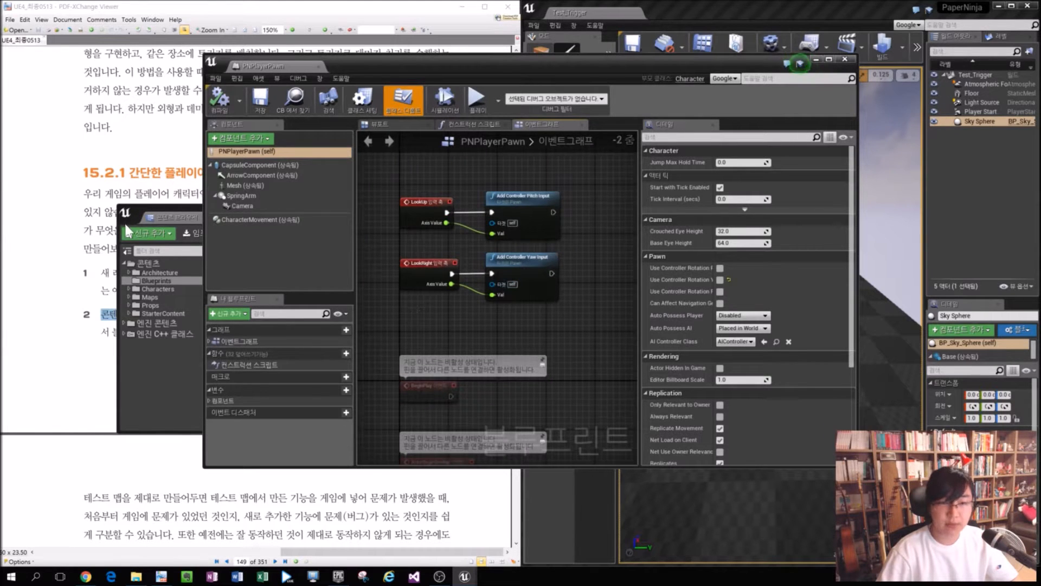
# Dock the Content Browser back beneath the modes panel and level viewport, and reduce its height.
pyautogui.click(174, 218)
pyautogui.moveTo(173, 218); pyautogui.dragTo(705, 528)
pyautogui.click(846, 509)
pyautogui.moveTo(745, 57); pyautogui.dragTo(249, 170)
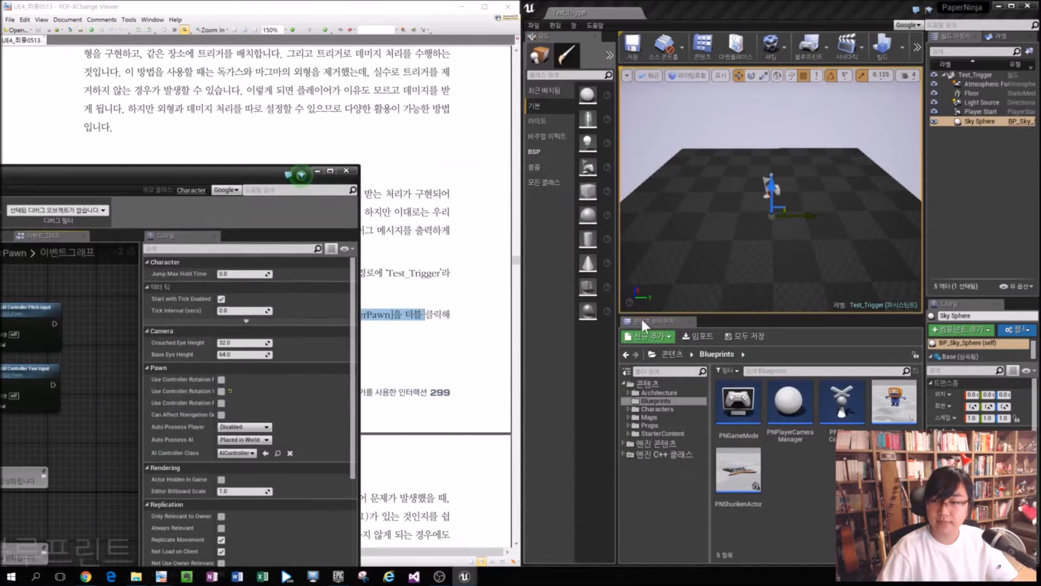
pyautogui.moveTo(645, 353); pyautogui.dragTo(640, 561)
pyautogui.moveTo(808, 306); pyautogui.dragTo(802, 437)
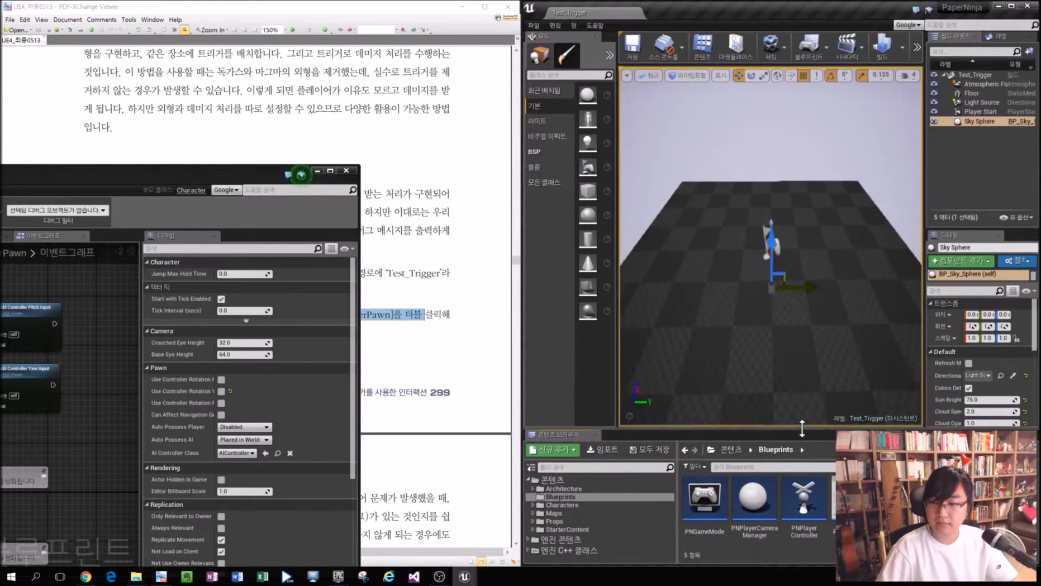
# Move the PNPlayerPawn blueprint window off the PDF guide and read instruction 3 about adding the AnyDamage event.
pyautogui.moveTo(212, 177); pyautogui.dragTo(875, 144)
pyautogui.click(351, 251)
pyautogui.keyDown('ctrl'); pyautogui.scroll(-1, 352, 250); pyautogui.keyUp('ctrl')
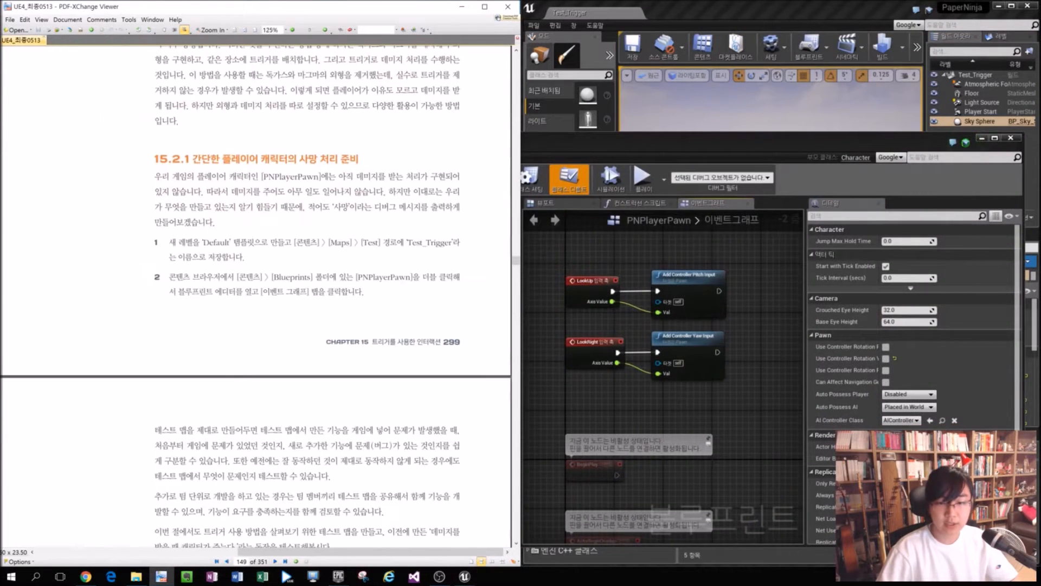
pyautogui.scroll(-10, 178, 417)
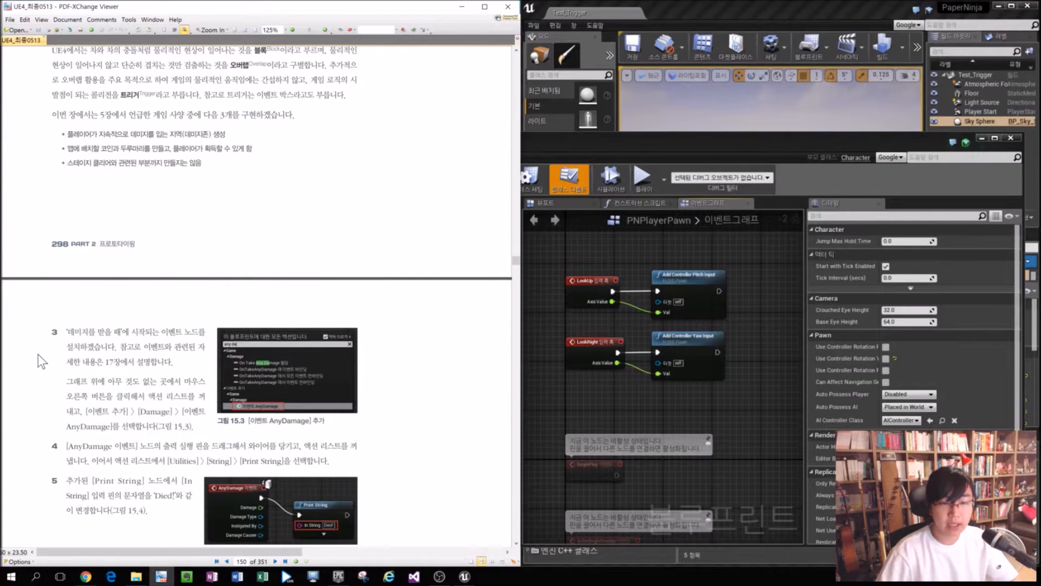
pyautogui.keyDown('ctrl'); pyautogui.scroll(2, 36, 350); pyautogui.keyUp('ctrl')
pyautogui.click(965, 142)
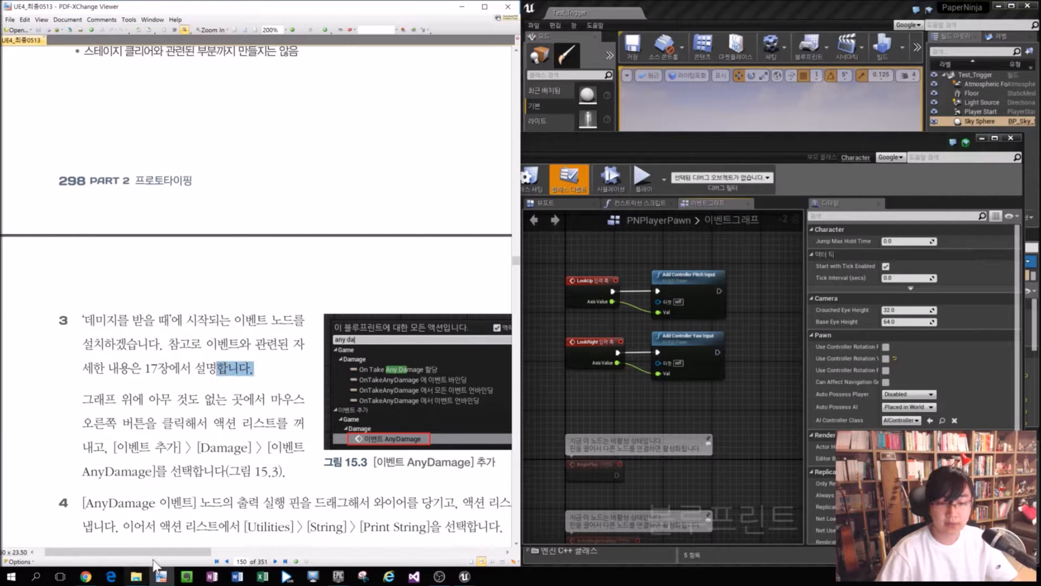
pyautogui.moveTo(158, 551)
pyautogui.mouseDown()
pyautogui.moveTo(203, 549)
pyautogui.moveTo(169, 548)
pyautogui.mouseUp()
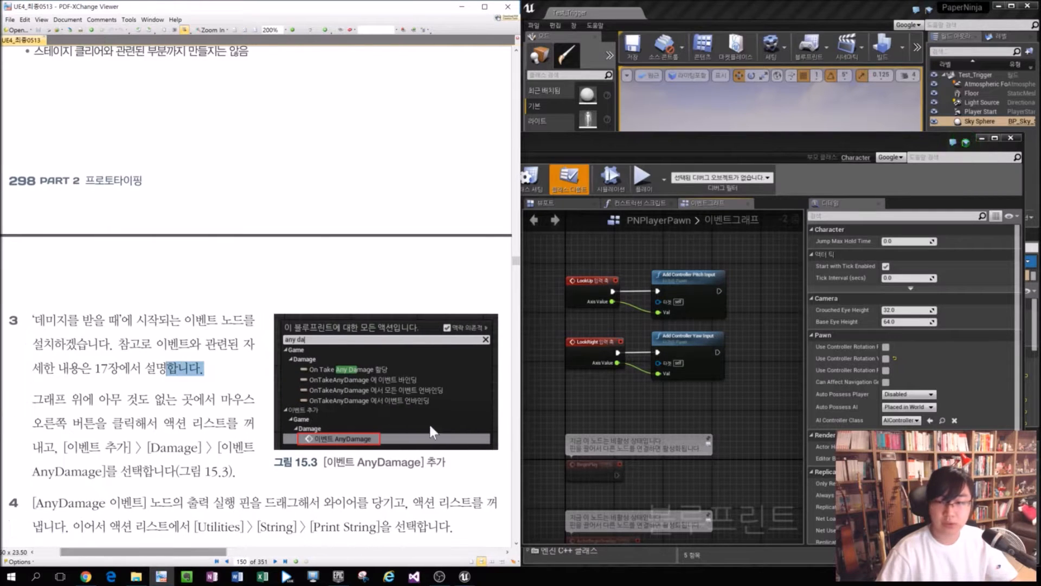
# Narrow the Details panel of PNPlayerPawn and add an AnyDamage event in the empty graph area below the Max Walk Speed SET nodes.
pyautogui.moveTo(673, 142); pyautogui.dragTo(583, 105)
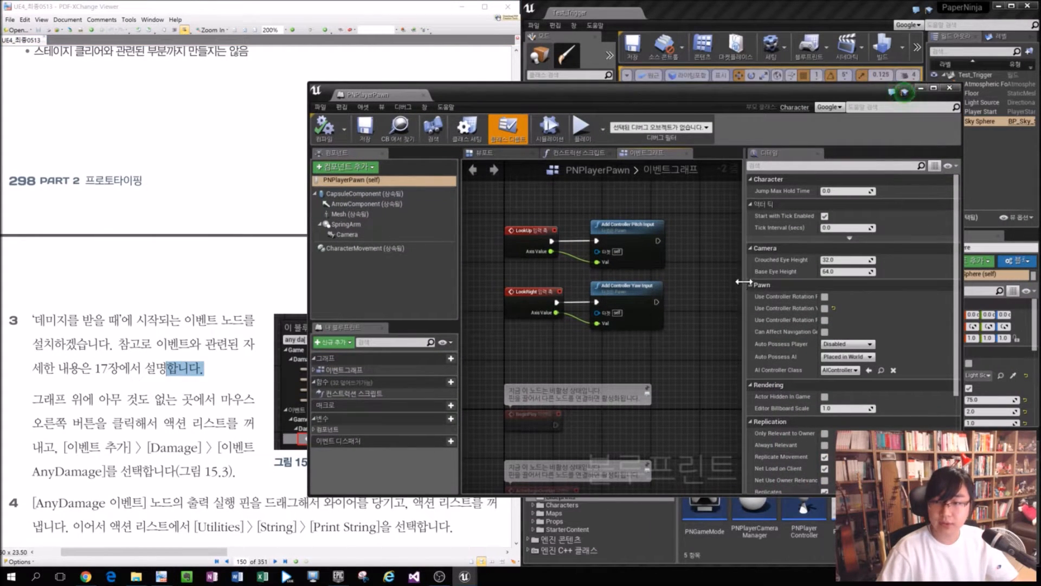
pyautogui.moveTo(745, 279); pyautogui.dragTo(867, 293)
pyautogui.moveTo(750, 367); pyautogui.dragTo(778, 266, button='right')
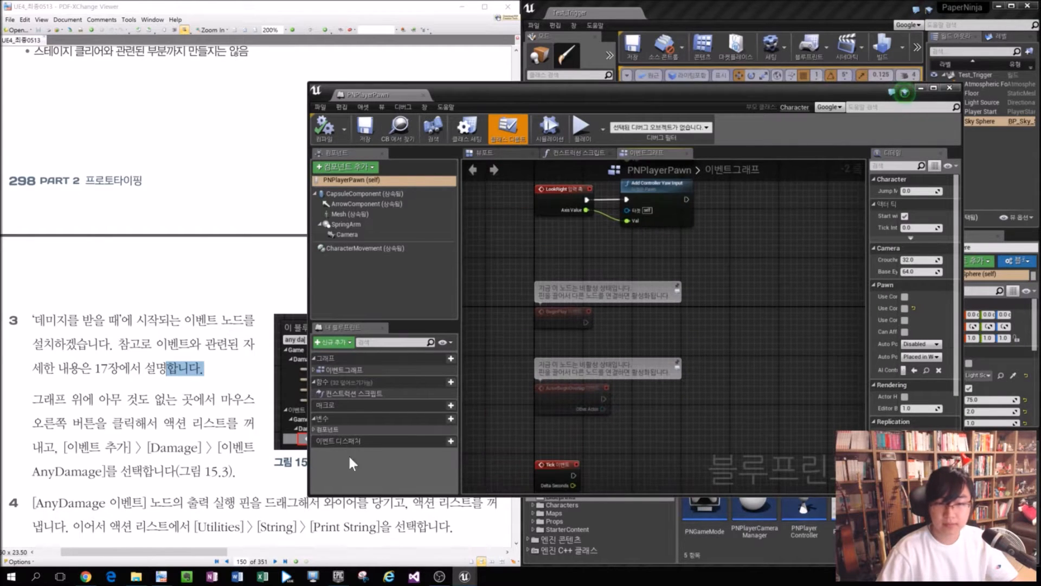
pyautogui.moveTo(574, 433); pyautogui.dragTo(592, 304, button='right')
pyautogui.moveTo(671, 357); pyautogui.dragTo(644, 195, button='right')
pyautogui.moveTo(632, 428); pyautogui.dragTo(629, 228, button='right')
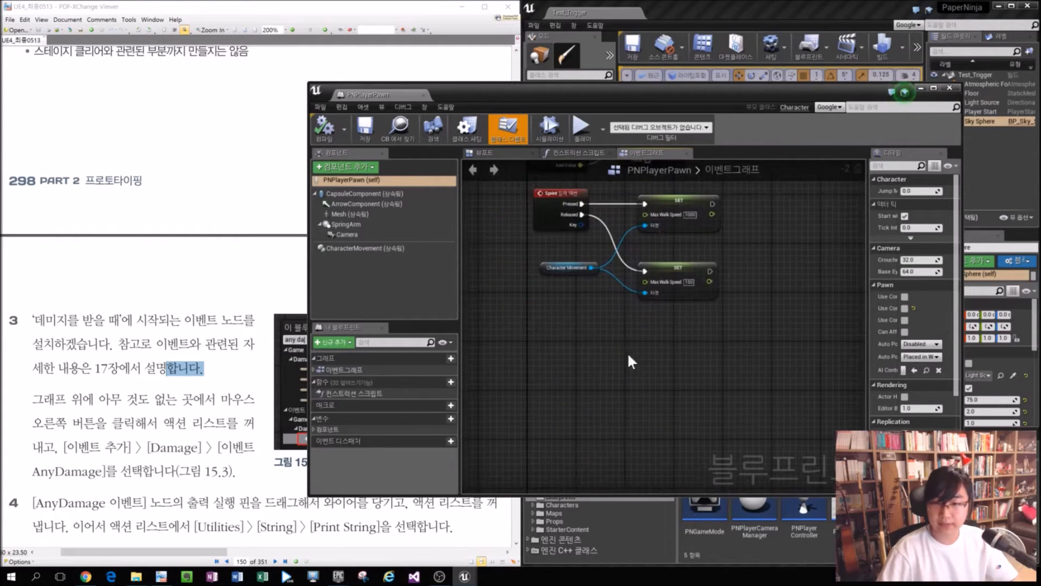
pyautogui.moveTo(606, 500); pyautogui.dragTo(605, 477, button='right')
pyautogui.moveTo(590, 385); pyautogui.dragTo(599, 327, button='right')
pyautogui.scroll(2, 594, 221)
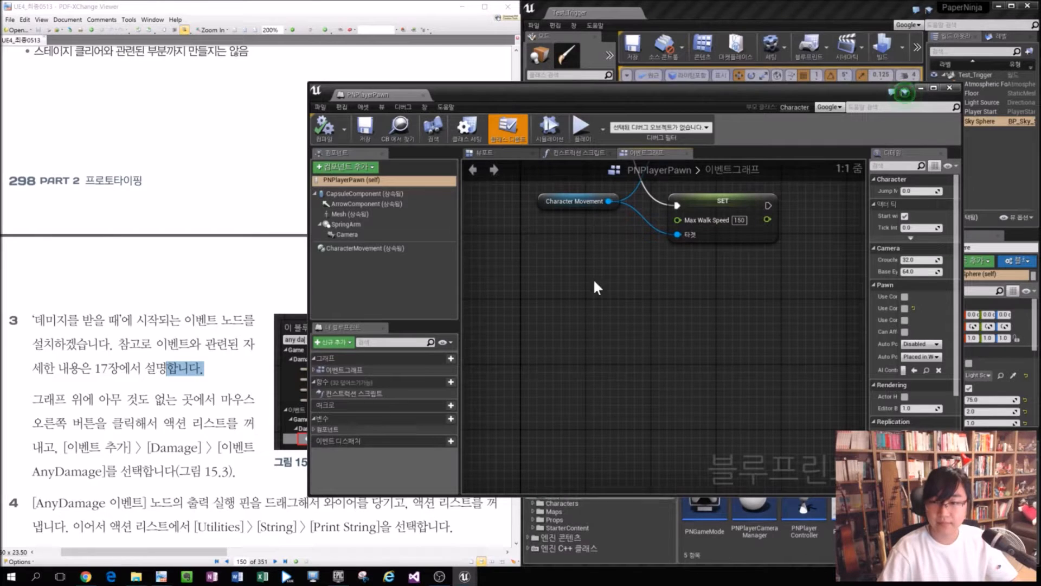
pyautogui.rightClick(578, 270)
pyautogui.write('Any')
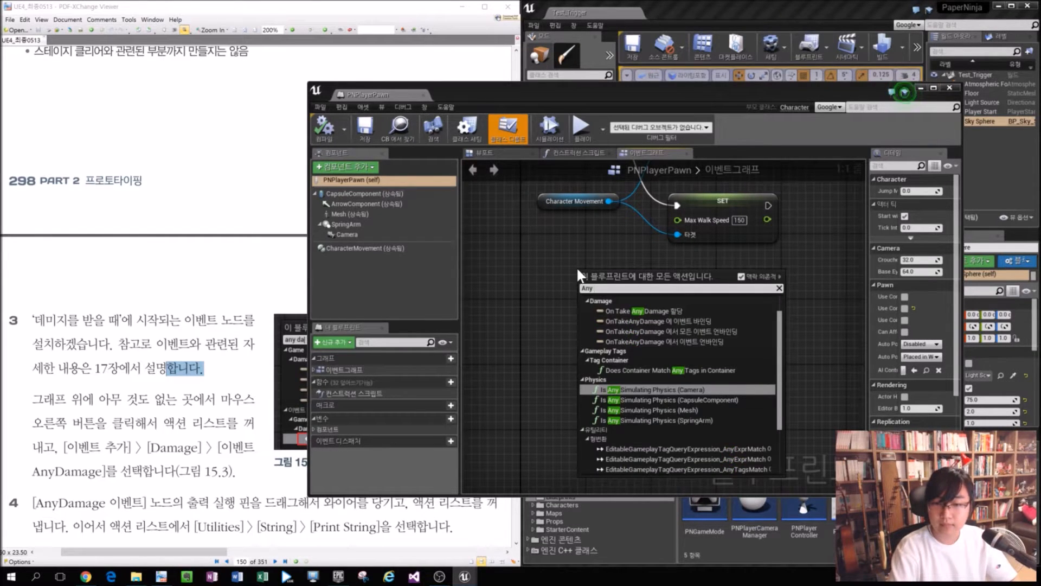
pyautogui.write(' Dama')
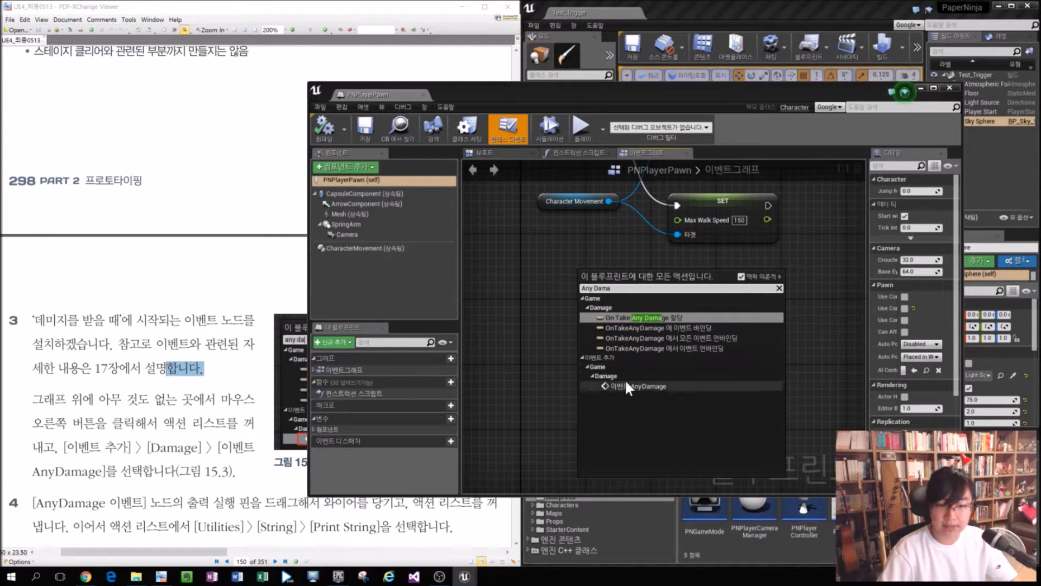
pyautogui.click(663, 386)
pyautogui.moveTo(645, 280); pyautogui.dragTo(694, 288)
# Shift the AnyDamage event node left and connect its execution output to a new Print String node placed level with it.
pyautogui.click(264, 437)
pyautogui.scroll(-4, 264, 437)
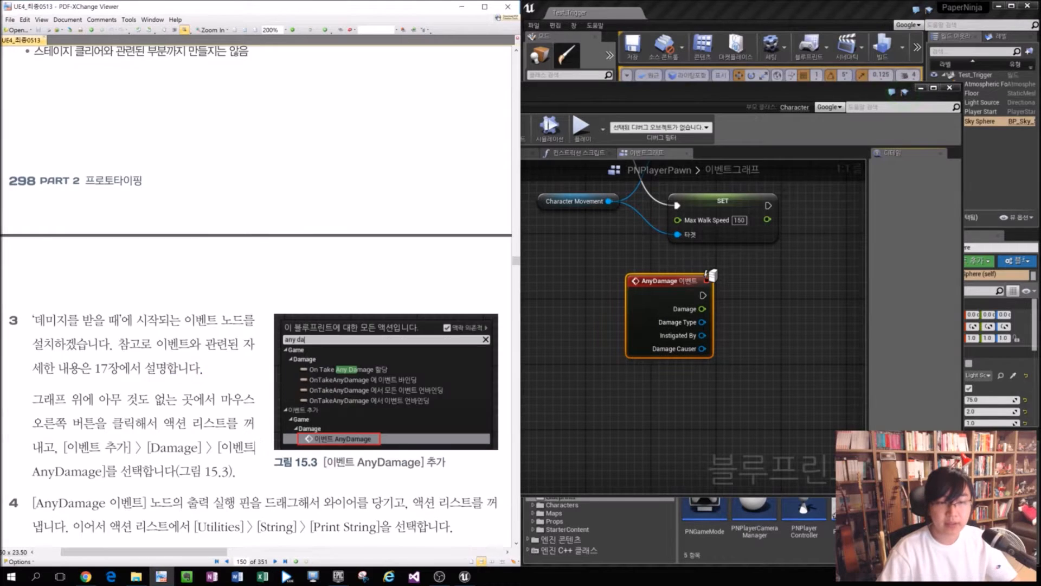
pyautogui.moveTo(454, 406); pyautogui.dragTo(23, 380)
pyautogui.moveTo(378, 404); pyautogui.dragTo(310, 405)
pyautogui.click(587, 273)
pyautogui.moveTo(668, 281); pyautogui.dragTo(655, 305)
pyautogui.write('print String')
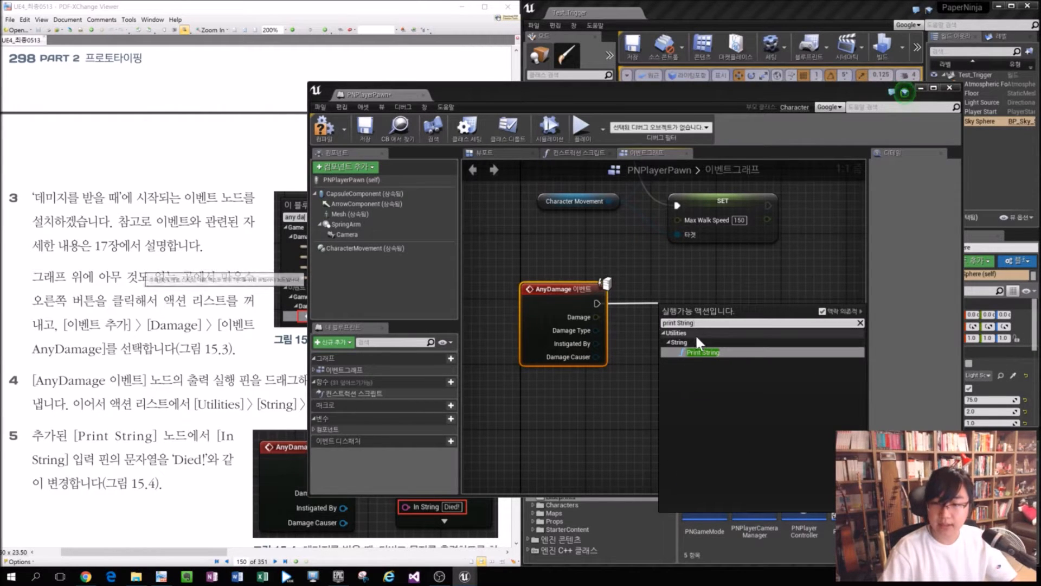
pyautogui.click(721, 350)
pyautogui.moveTo(719, 316); pyautogui.dragTo(717, 295)
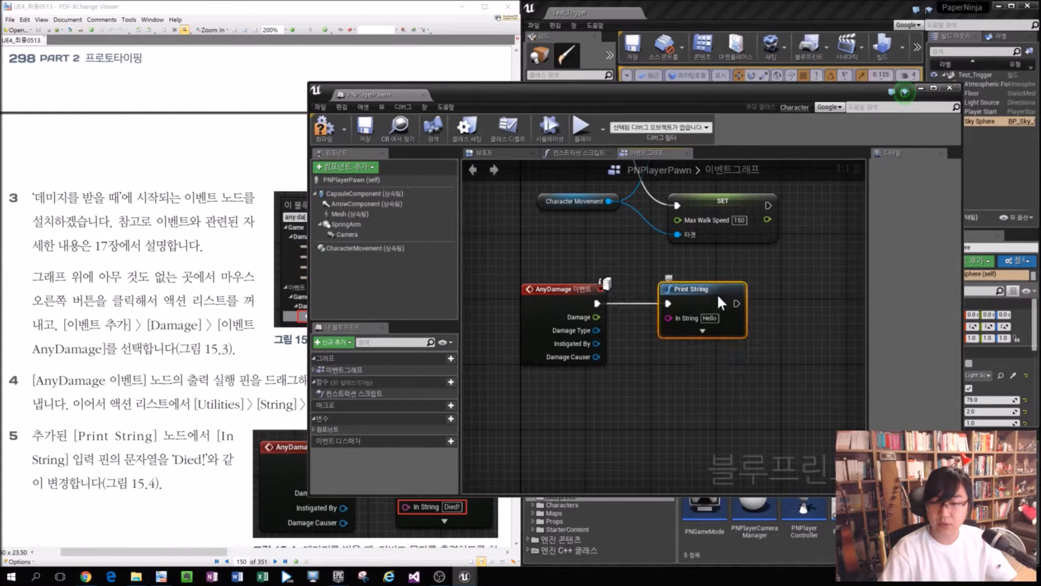
# Set the In String value of the Print String node to "Died!".
pyautogui.click(710, 318)
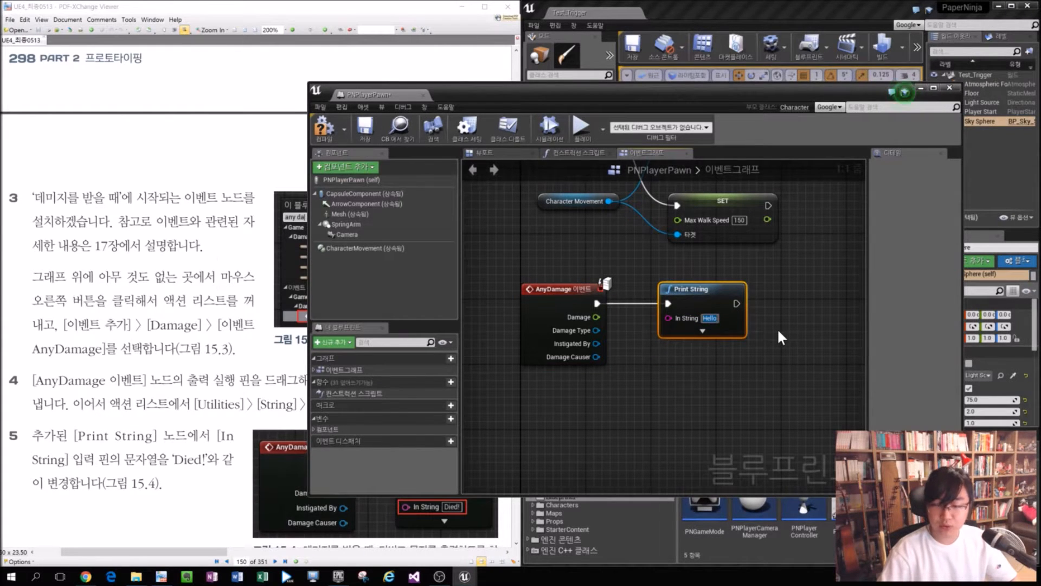
pyautogui.write('Di')
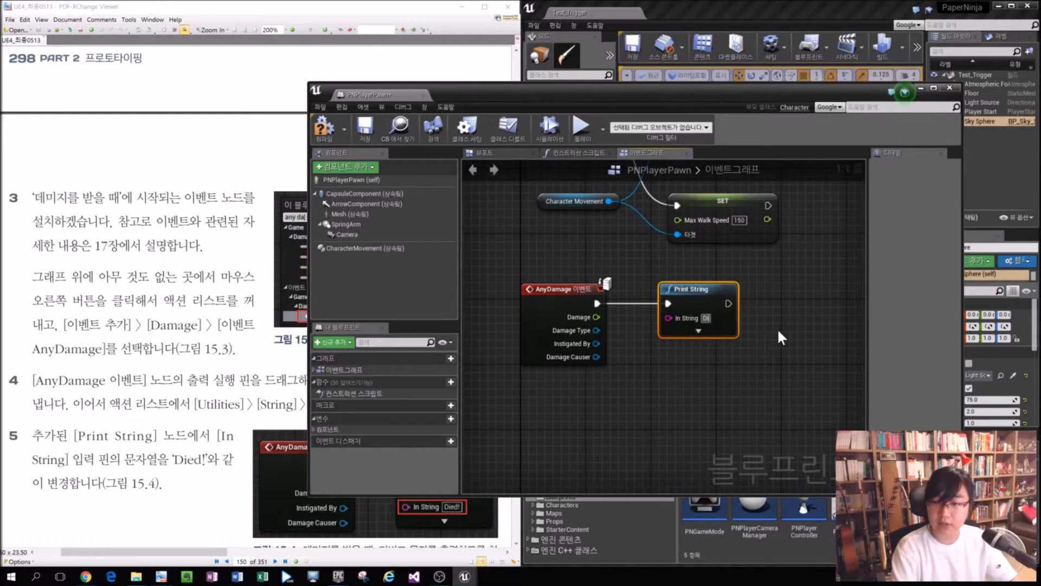
pyautogui.press('BackSpace')
pyautogui.press('BackSpace')
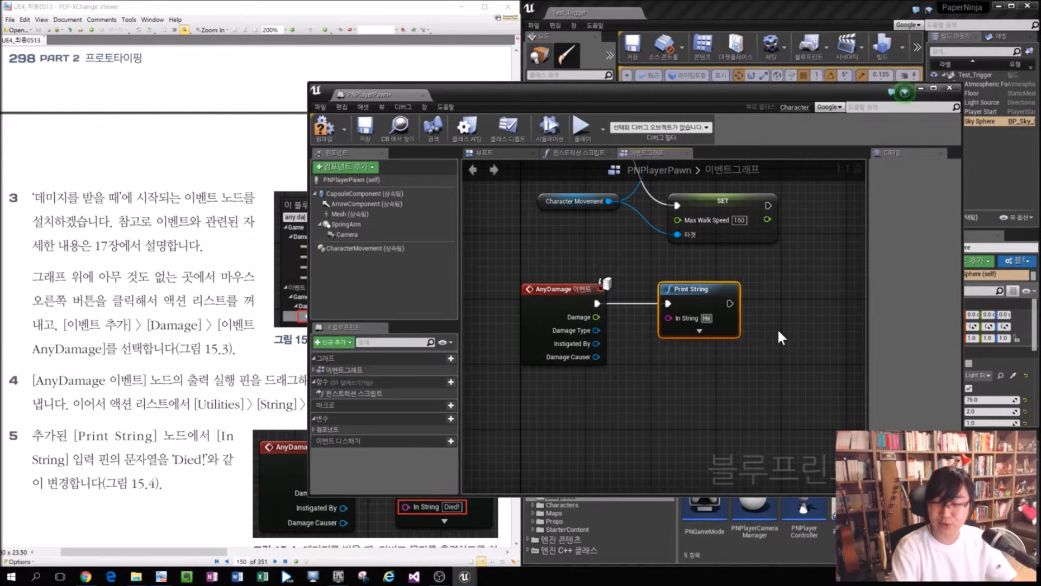
pyautogui.write('Died!')
pyautogui.click(781, 328)
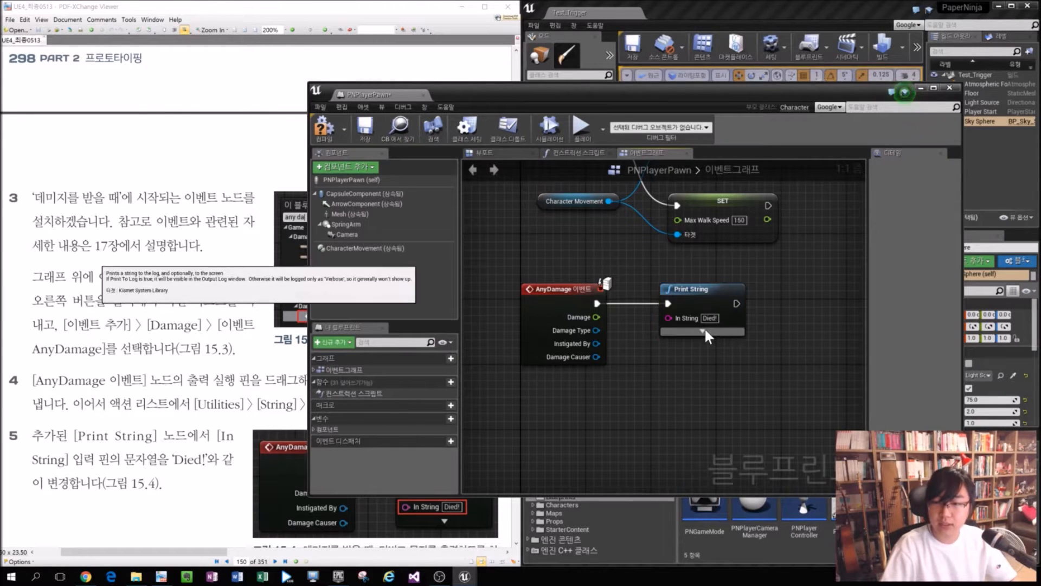
pyautogui.moveTo(785, 392); pyautogui.dragTo(633, 267)
pyautogui.click(678, 360)
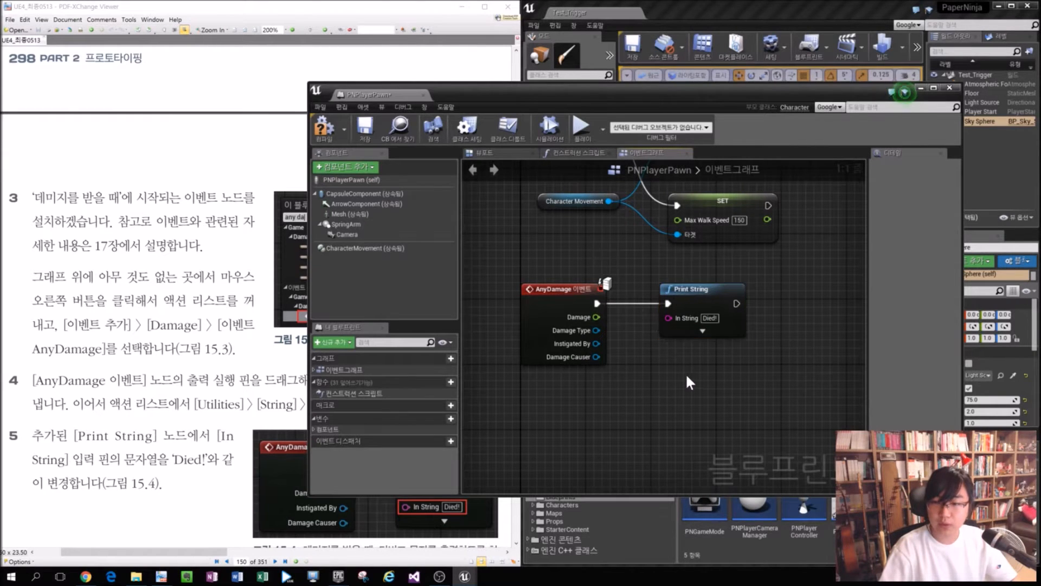
# Follow instruction 6 of the PDF guide to compile the PNPlayerPawn blueprint, and save it.
pyautogui.click(127, 396)
pyautogui.scroll(-3, 130, 393)
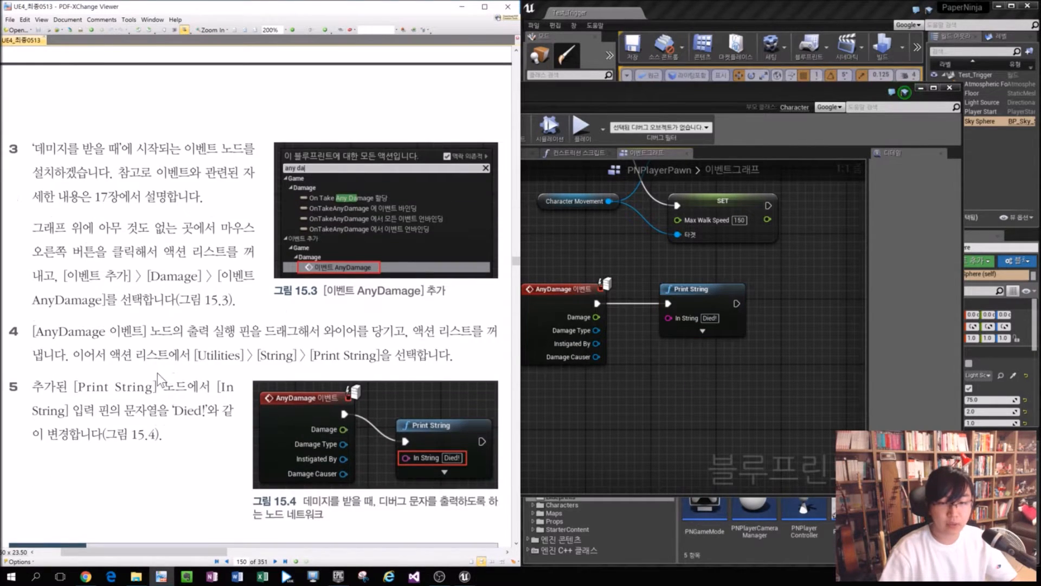
pyautogui.scroll(-2, 157, 372)
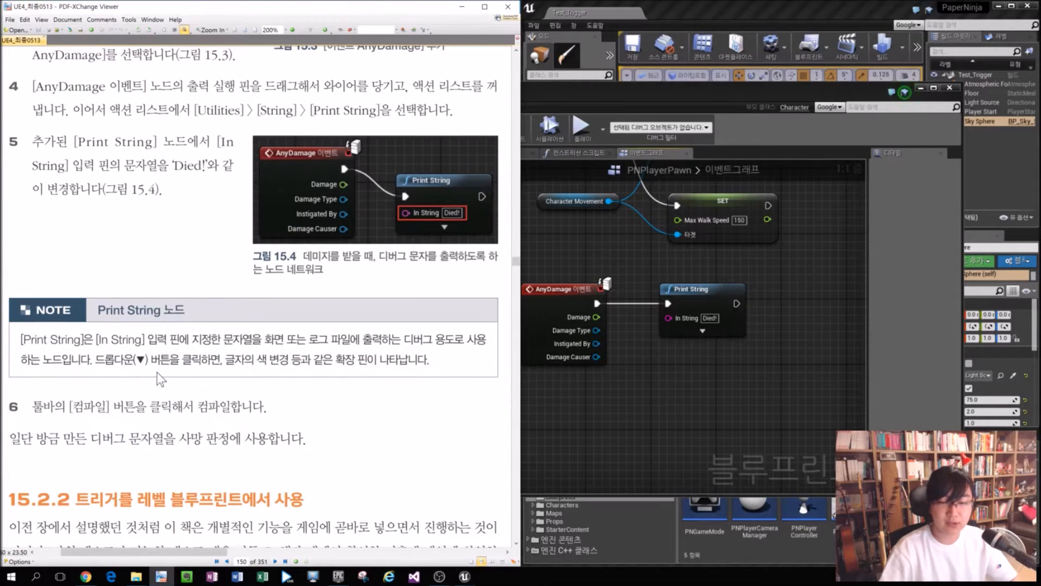
pyautogui.click(697, 399)
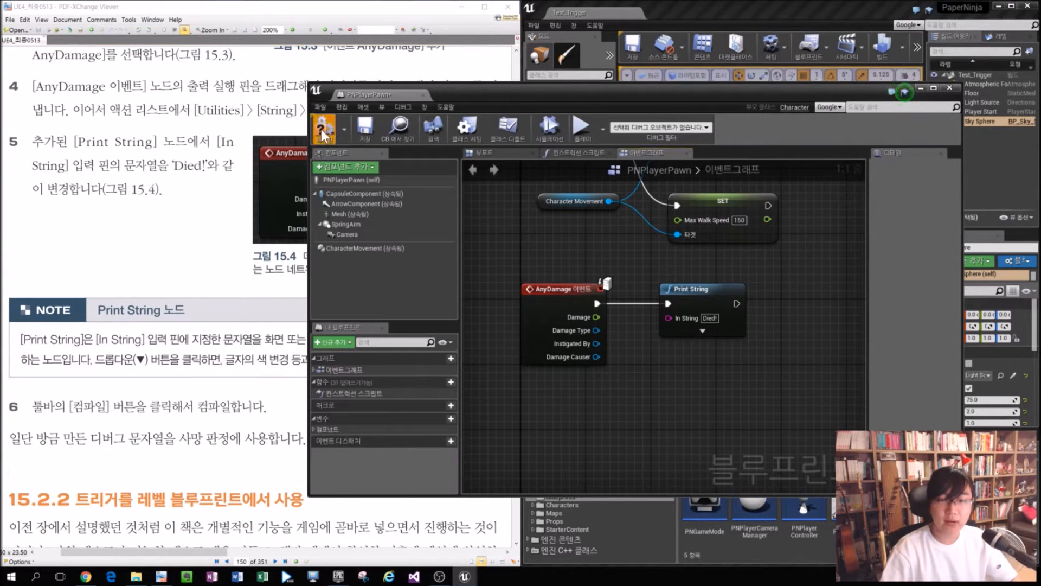
pyautogui.click(364, 127)
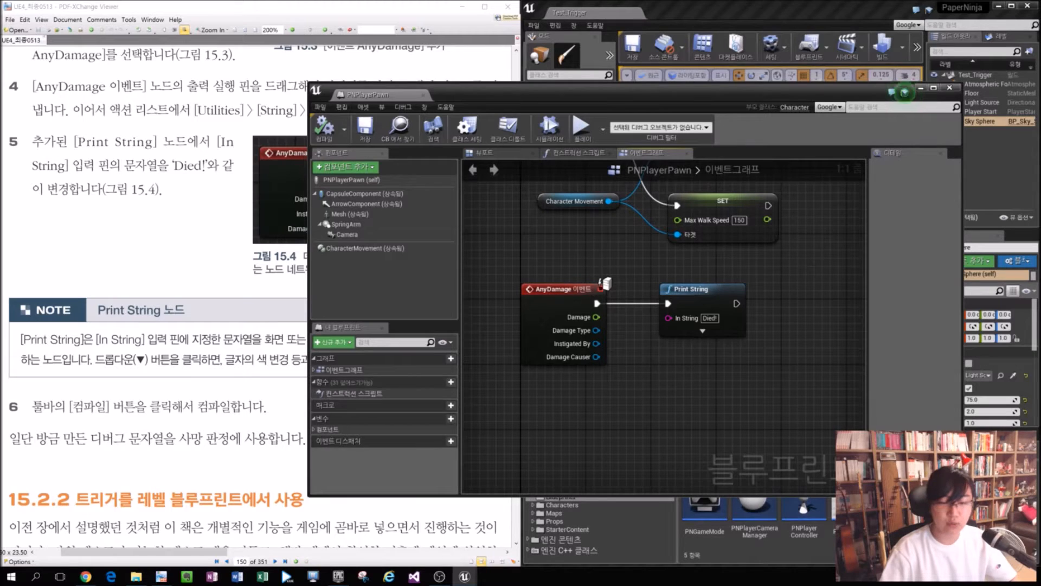
# Read the opening of section 15.2.2 in the PDF guide and review the AnyDamage event nodes in PNPlayerPawn.
pyautogui.click(195, 477)
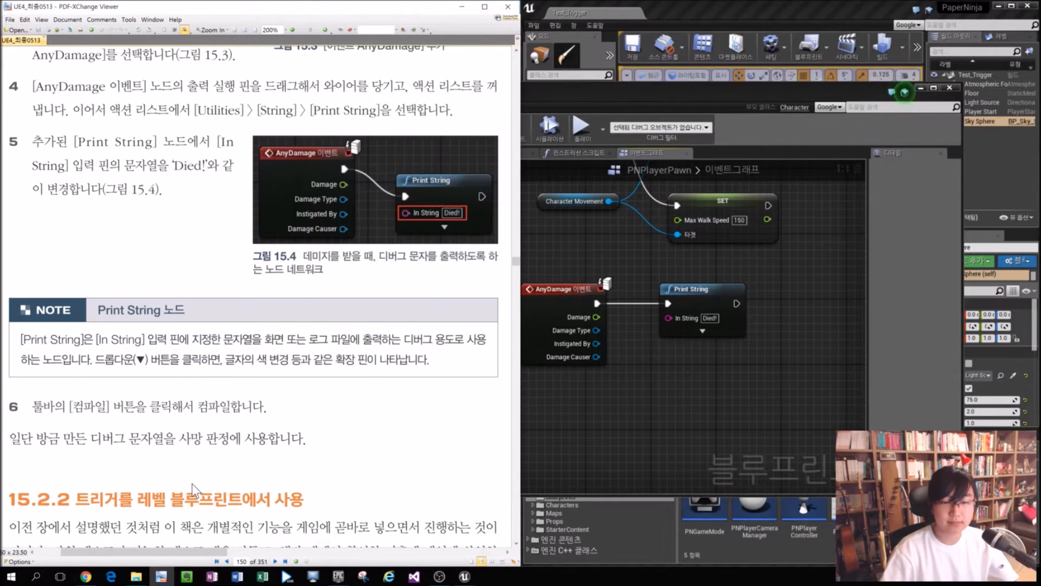
pyautogui.moveTo(202, 495); pyautogui.dragTo(250, 274)
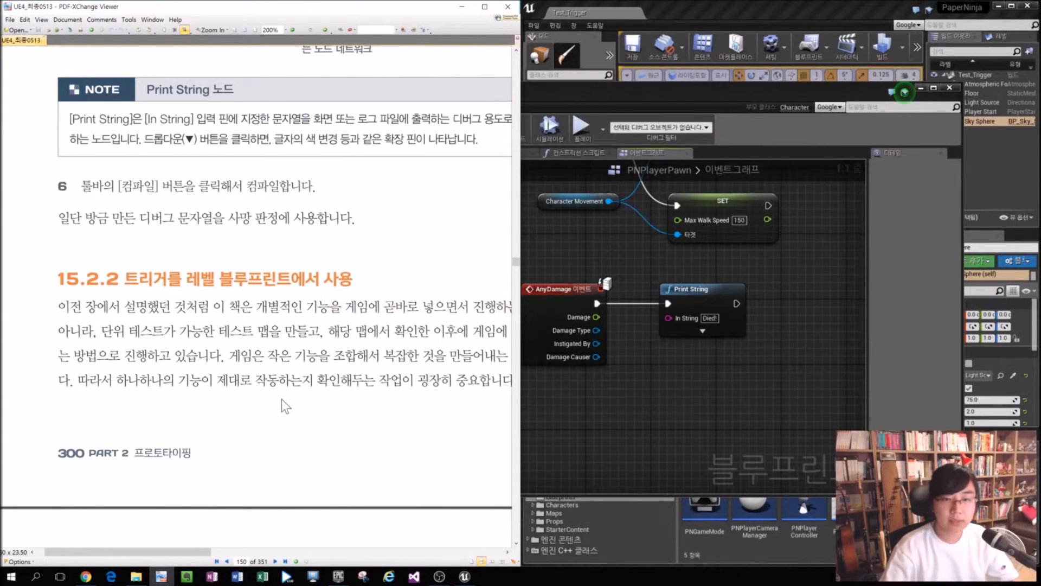
pyautogui.click(638, 382)
pyautogui.moveTo(661, 418); pyautogui.dragTo(525, 275)
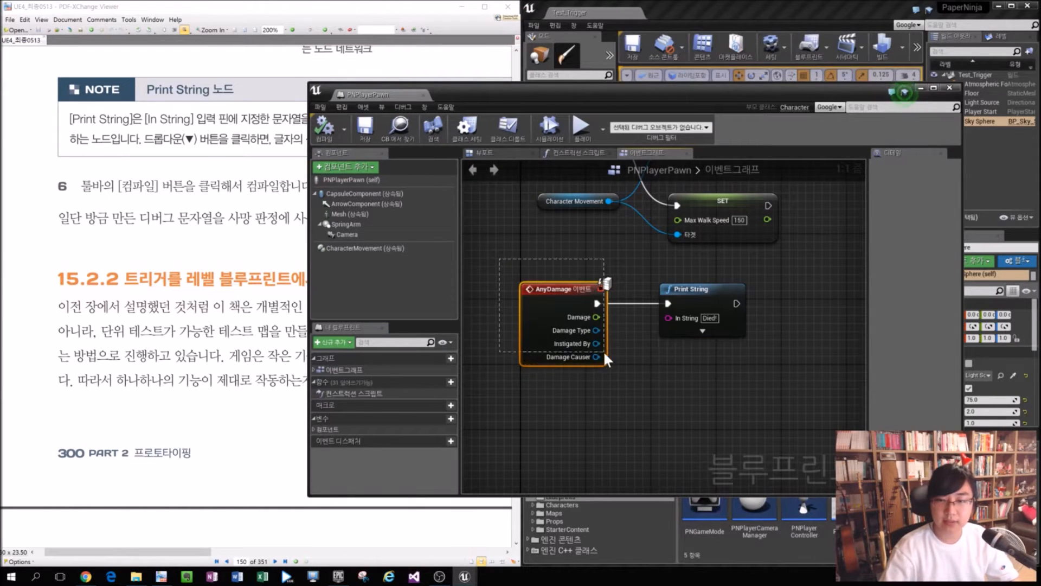
pyautogui.click(637, 399)
pyautogui.moveTo(637, 399); pyautogui.dragTo(508, 263)
pyautogui.click(486, 266)
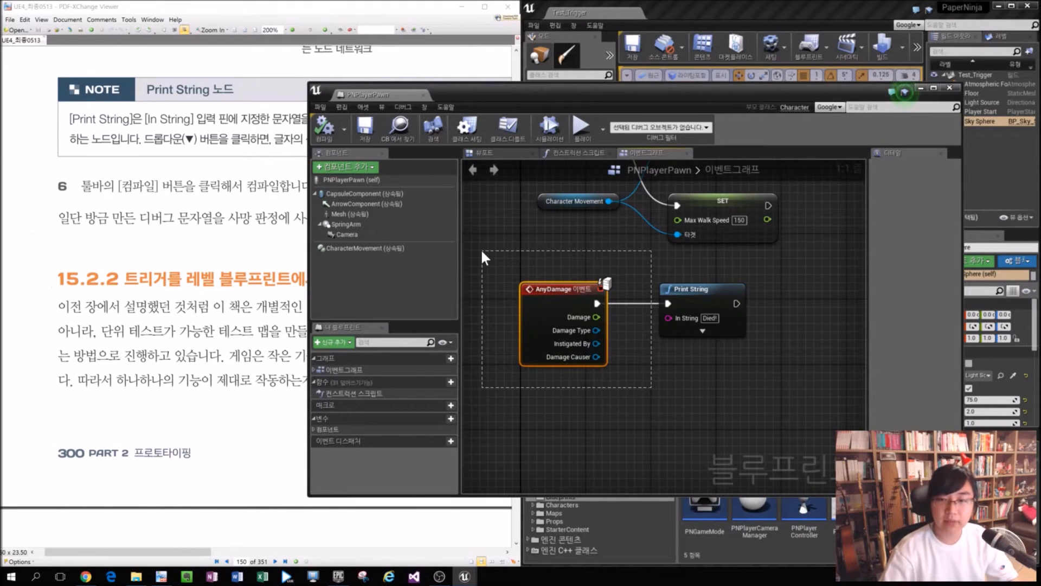
pyautogui.moveTo(480, 249); pyautogui.dragTo(481, 248)
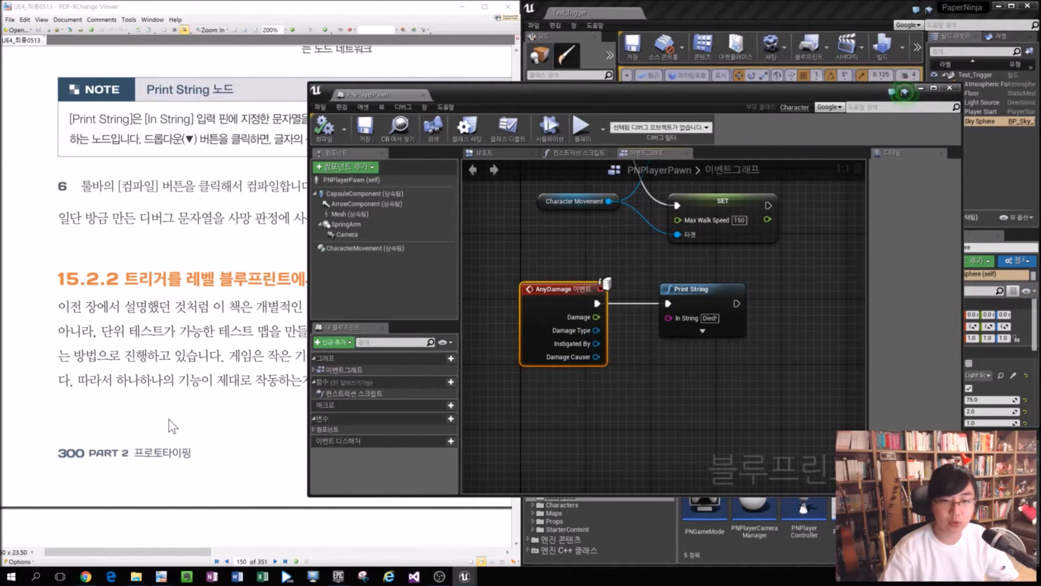
pyautogui.click(170, 425)
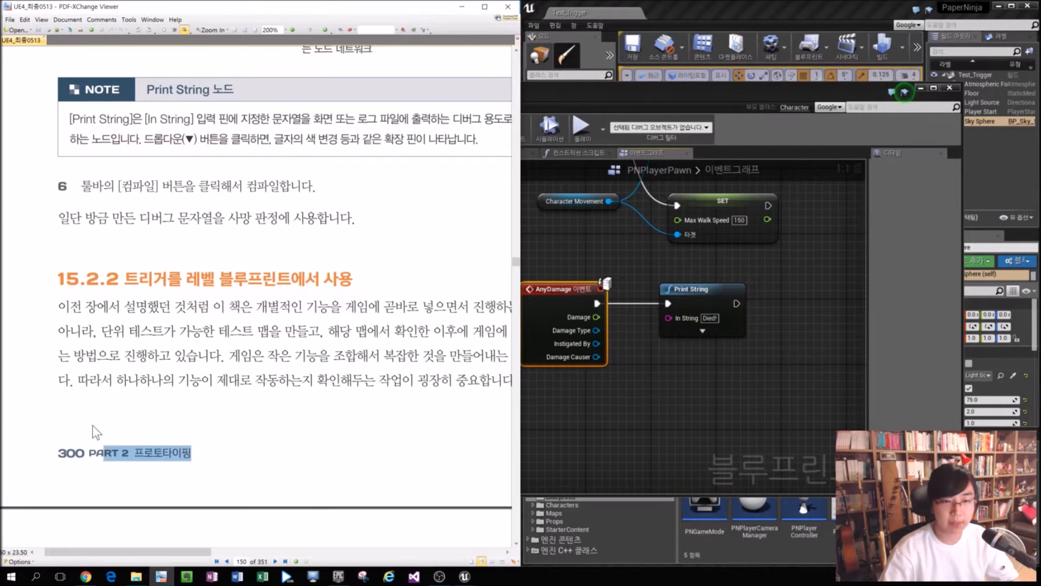
pyautogui.moveTo(54, 276); pyautogui.dragTo(358, 282)
pyautogui.click(297, 434)
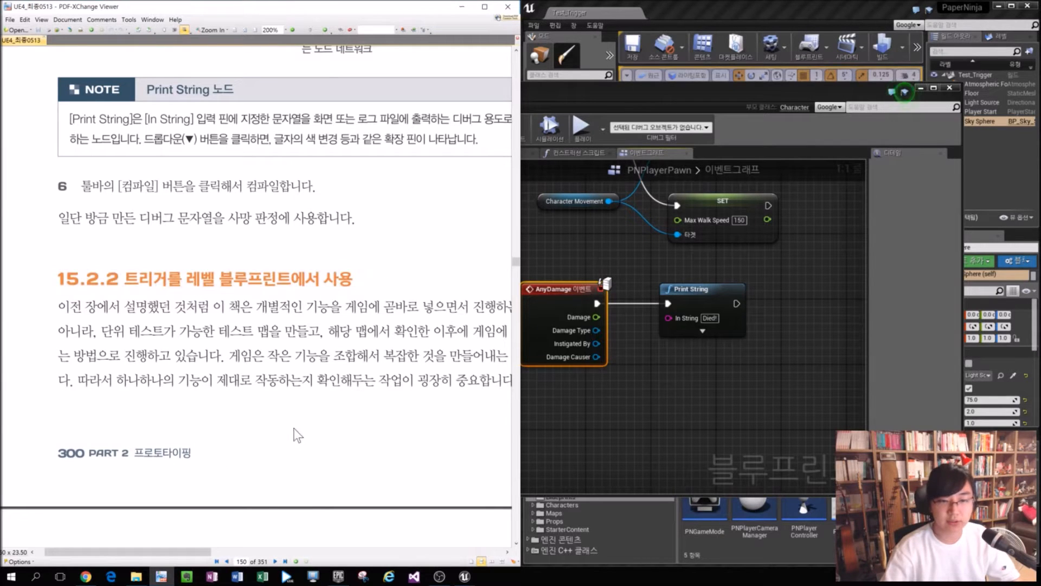
# Bring instructions 1 and 2 of section 15.2.2 into readable view in the PDF guide and minimize the PNPlayerPawn blueprint window.
pyautogui.moveTo(204, 551); pyautogui.dragTo(464, 542)
pyautogui.scroll(3, 449, 488)
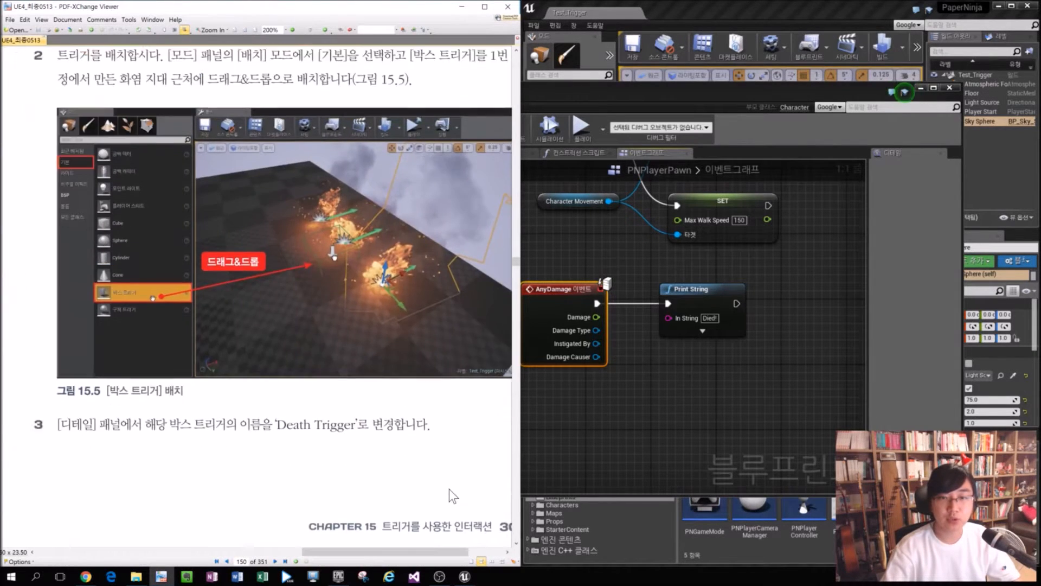
pyautogui.keyDown('ctrl'); pyautogui.scroll(-1, 449, 488); pyautogui.keyUp('ctrl')
pyautogui.moveTo(343, 551); pyautogui.dragTo(369, 551)
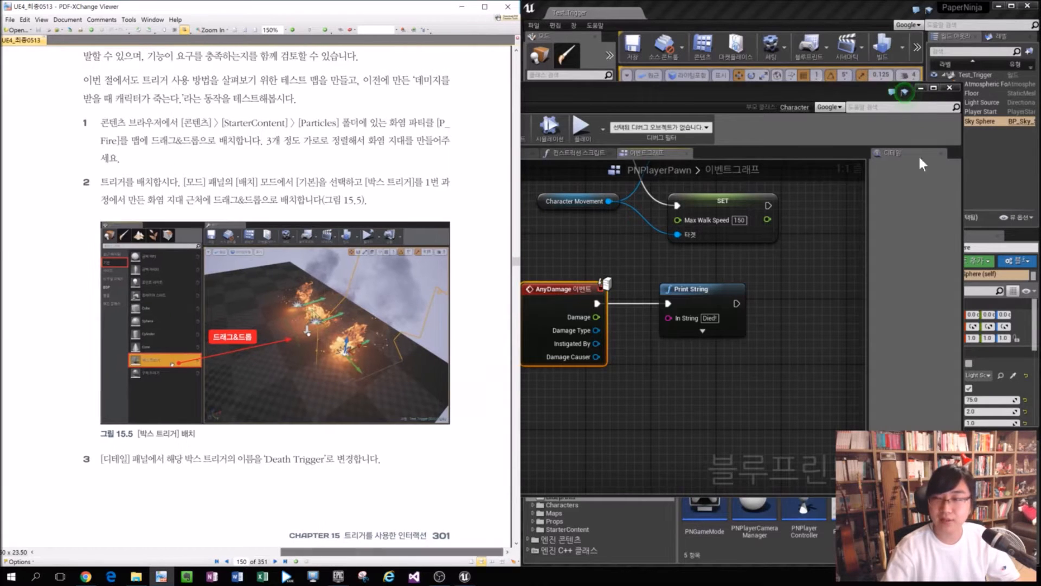
pyautogui.click(921, 89)
pyautogui.click(344, 169)
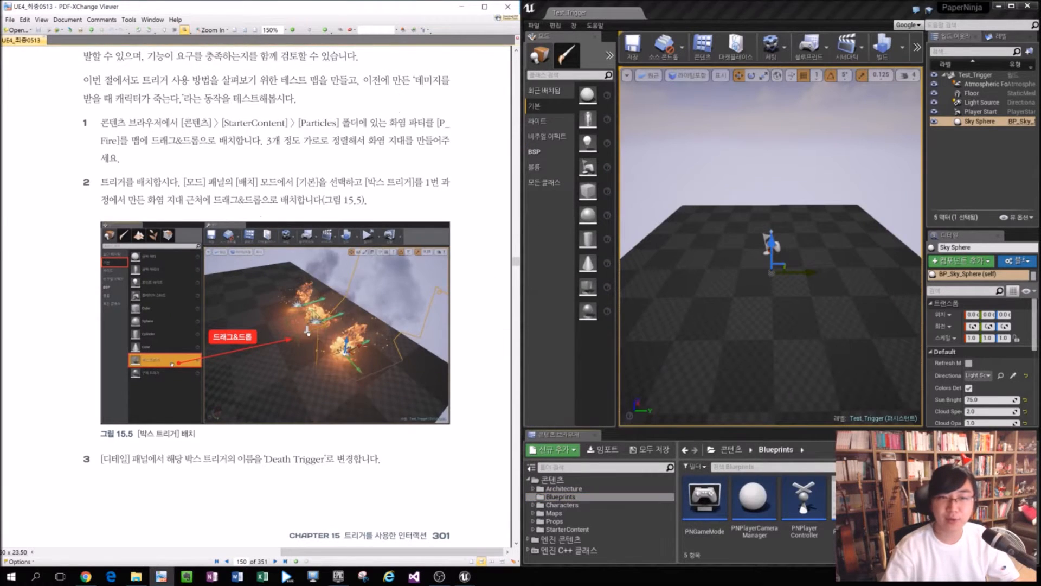
pyautogui.keyDown('ctrl'); pyautogui.scroll(1, 364, 117); pyautogui.keyUp('ctrl')
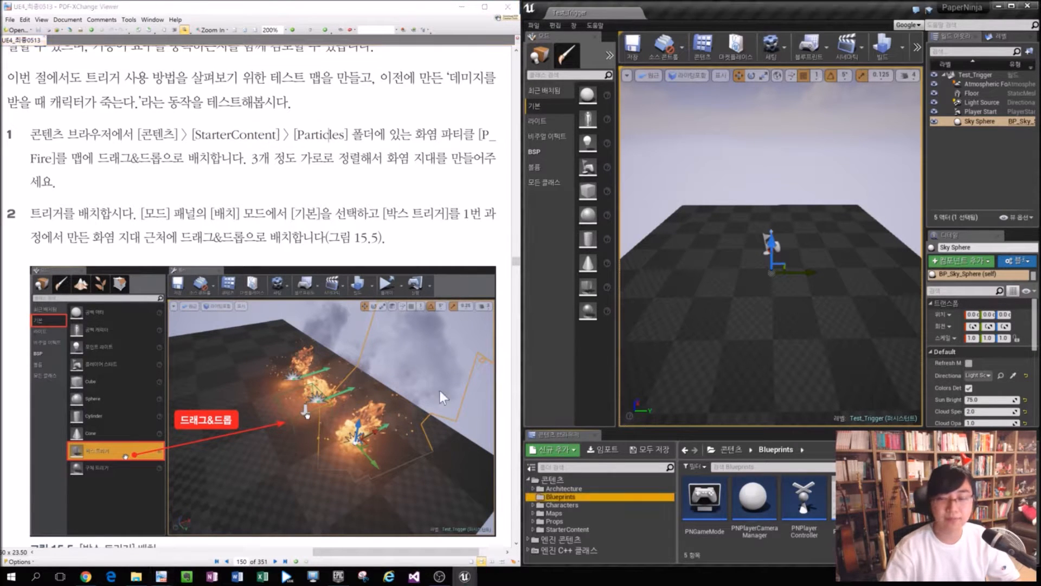
# Float the Content Browser over the PDF guide, make it taller, and open the StarterContent > Particles folder.
pyautogui.moveTo(564, 435); pyautogui.dragTo(142, 187)
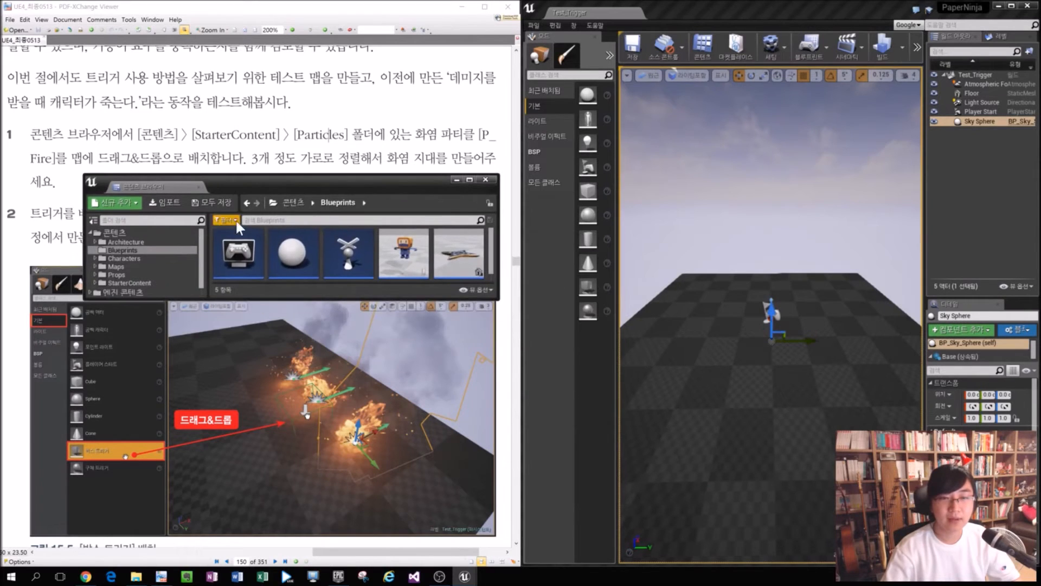
pyautogui.click(233, 301)
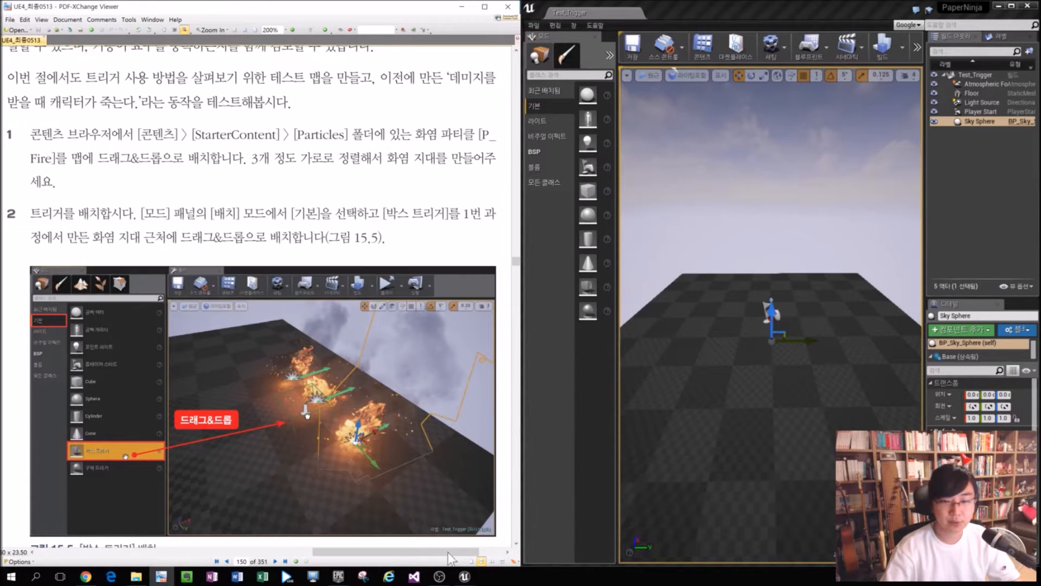
pyautogui.click(706, 467)
pyautogui.click(160, 284)
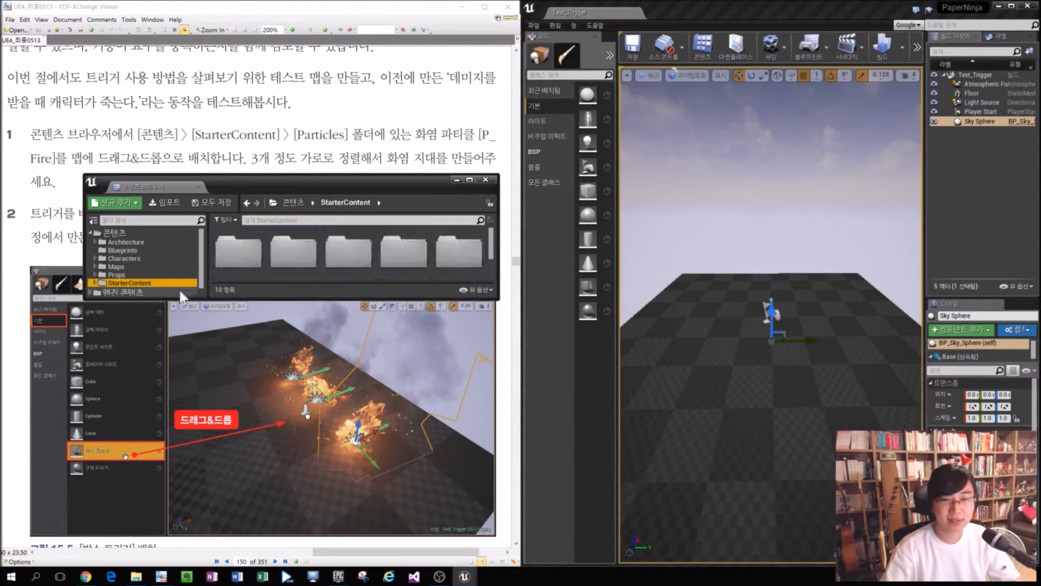
pyautogui.moveTo(228, 297); pyautogui.dragTo(249, 513)
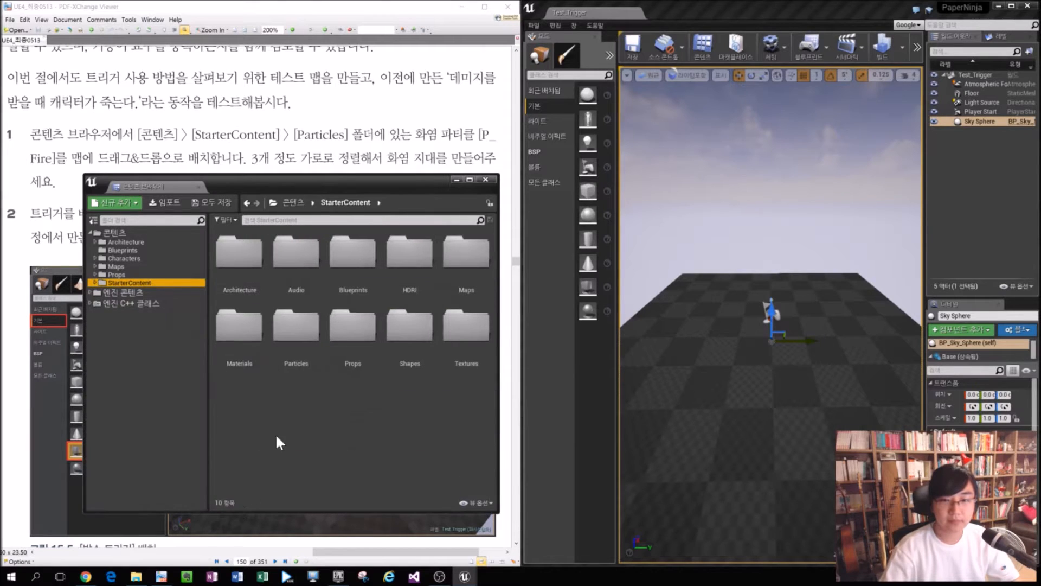
pyautogui.click(294, 344)
pyautogui.doubleClick(294, 344)
pyautogui.moveTo(264, 184); pyautogui.dragTo(268, 207)
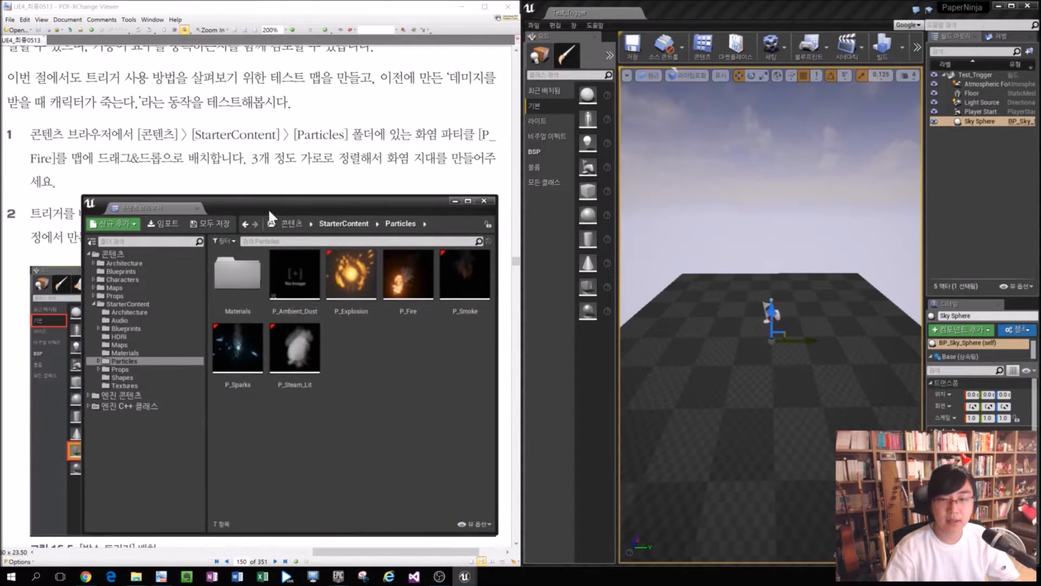
# Place a P_Fire particle on the level floor to one side of the Player Start and turn on realtime rendering in the viewport.
pyautogui.click(432, 282)
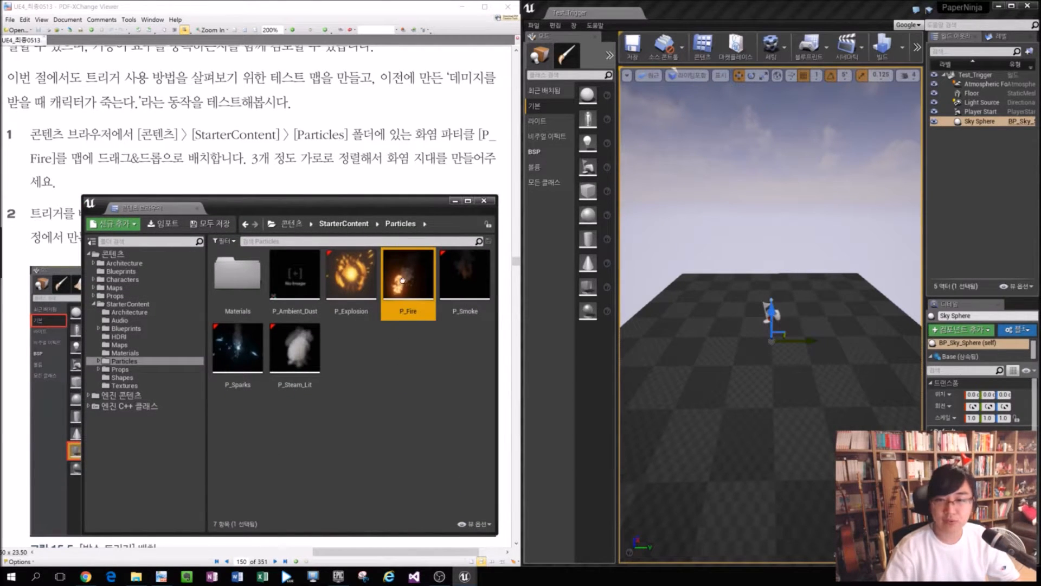
pyautogui.moveTo(530, 342); pyautogui.dragTo(773, 340)
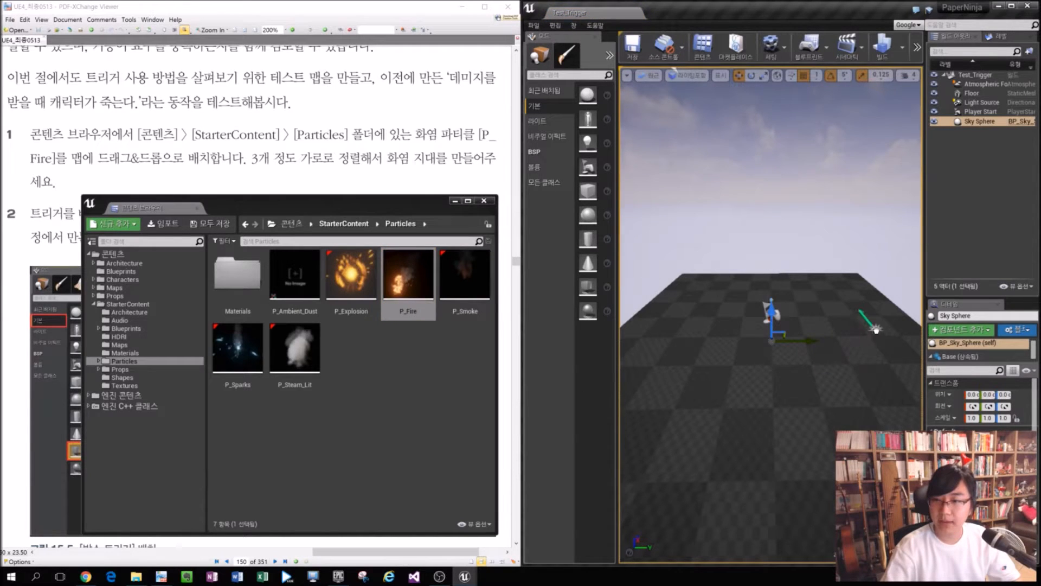
pyautogui.moveTo(876, 330); pyautogui.dragTo(876, 332)
pyautogui.moveTo(864, 382); pyautogui.dragTo(780, 310, button='right')
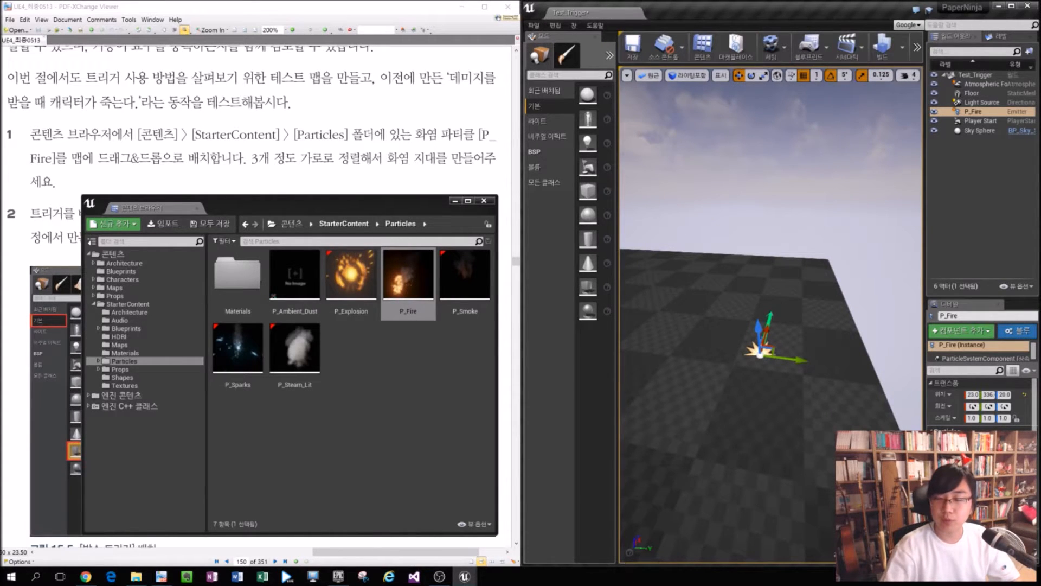
pyautogui.click(628, 75)
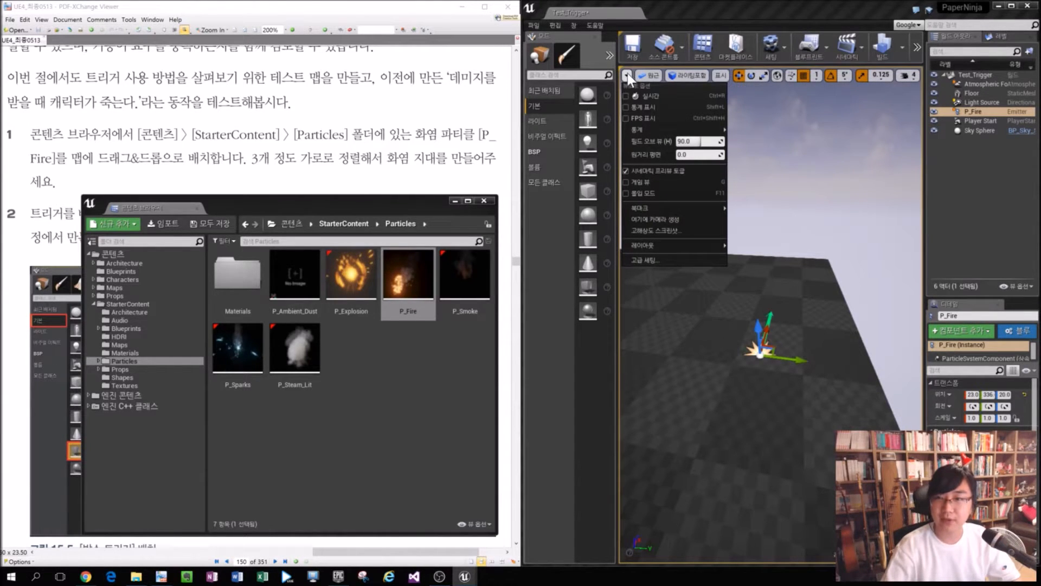
pyautogui.click(647, 95)
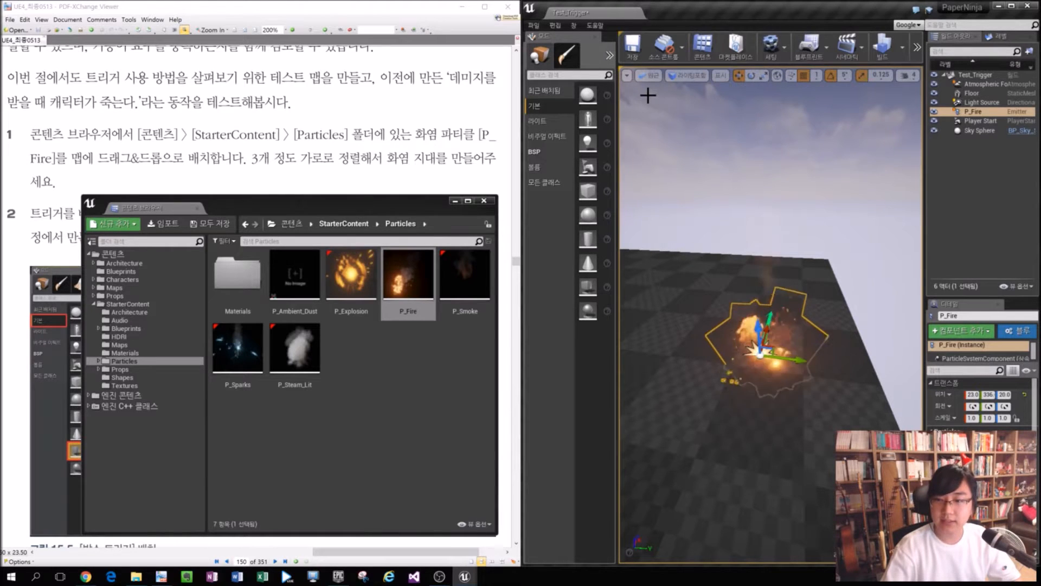
# Focus the view on the P_Fire emitter and duplicate it beside the original at the same Y position.
pyautogui.moveTo(835, 343)
pyautogui.mouseDown(button='right')
pyautogui.moveTo(873, 379)
pyautogui.moveTo(841, 352)
pyautogui.mouseUp(button='right')
pyautogui.click(841, 352)
pyautogui.press('f')
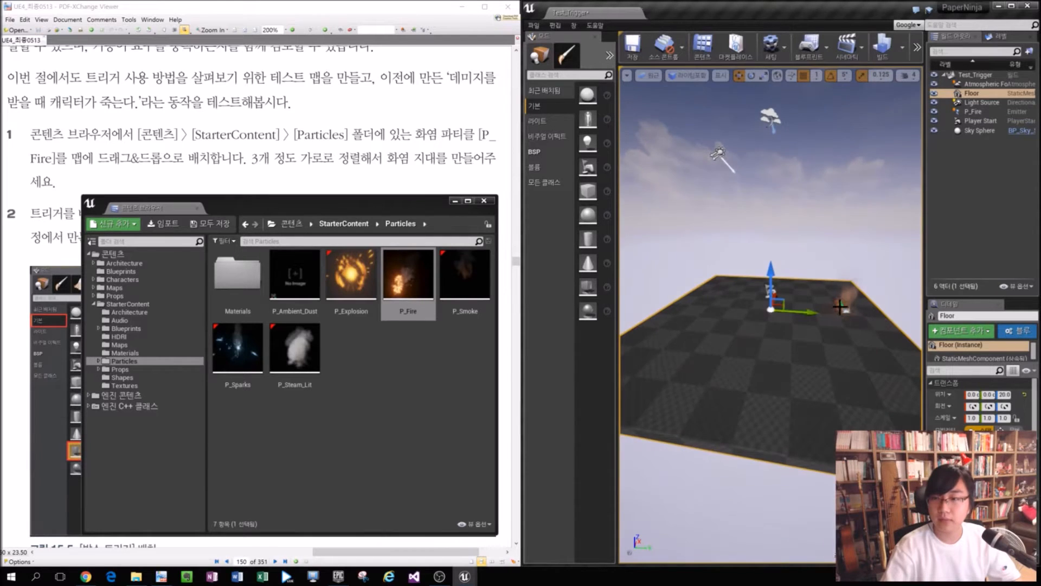
pyautogui.click(852, 307)
pyautogui.press('f')
pyautogui.keyDown('alt'); pyautogui.moveTo(774, 297); pyautogui.dragTo(771, 311); pyautogui.keyUp('alt')
pyautogui.keyDown('alt'); pyautogui.moveTo(716, 202); pyautogui.dragTo(672, 205); pyautogui.keyUp('alt')
pyautogui.scroll(-2, 664, 211)
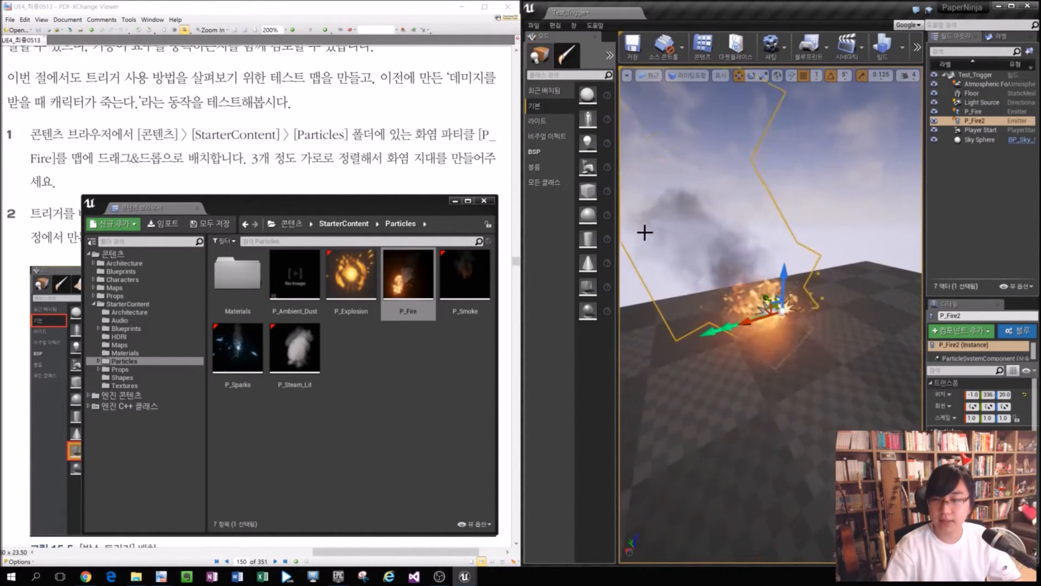
# Move the duplicated P_Fire2 emitter along the floor, away from the original P_Fire, to about X 334.
pyautogui.keyDown('alt'); pyautogui.moveTo(721, 244); pyautogui.dragTo(635, 298); pyautogui.keyUp('alt')
pyautogui.moveTo(756, 304); pyautogui.dragTo(644, 232)
pyautogui.moveTo(721, 223); pyautogui.dragTo(659, 222, button='middle')
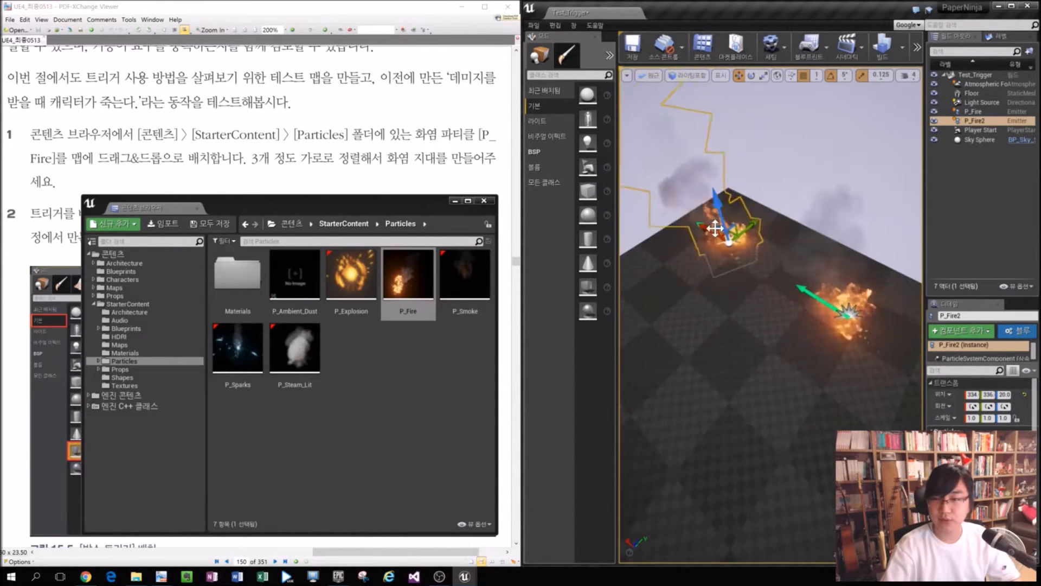
pyautogui.scroll(2, 721, 209)
pyautogui.scroll(3, 700, 190)
pyautogui.scroll(-4, 700, 190)
pyautogui.scroll(2, 787, 234)
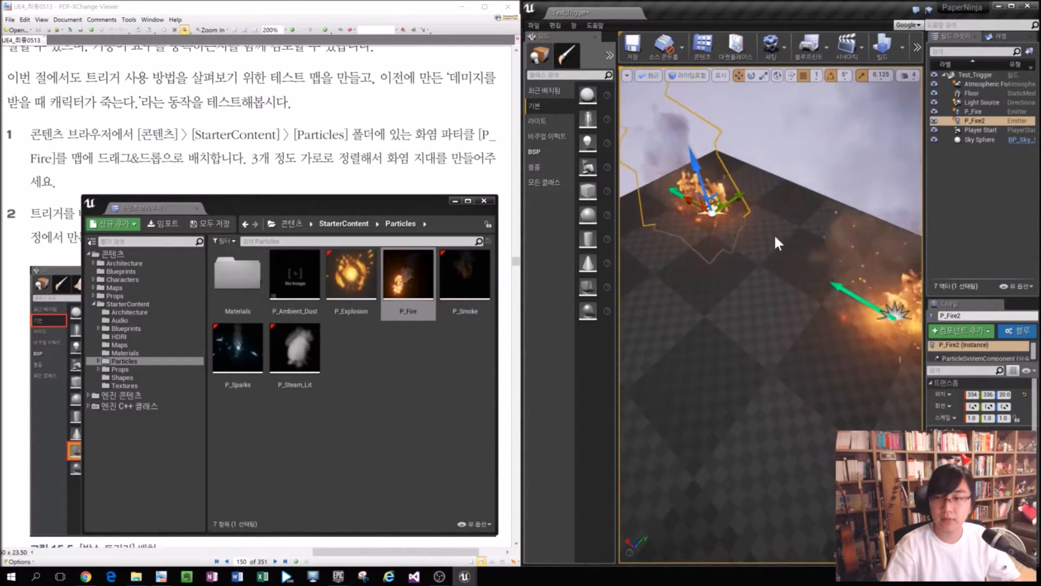
pyautogui.moveTo(790, 239); pyautogui.dragTo(741, 237, button='middle')
# Move P_Fire beside P_Fire2 at about X 356, Y 336, and shift P_Fire2 to about X 355, Y 260.
pyautogui.click(898, 290)
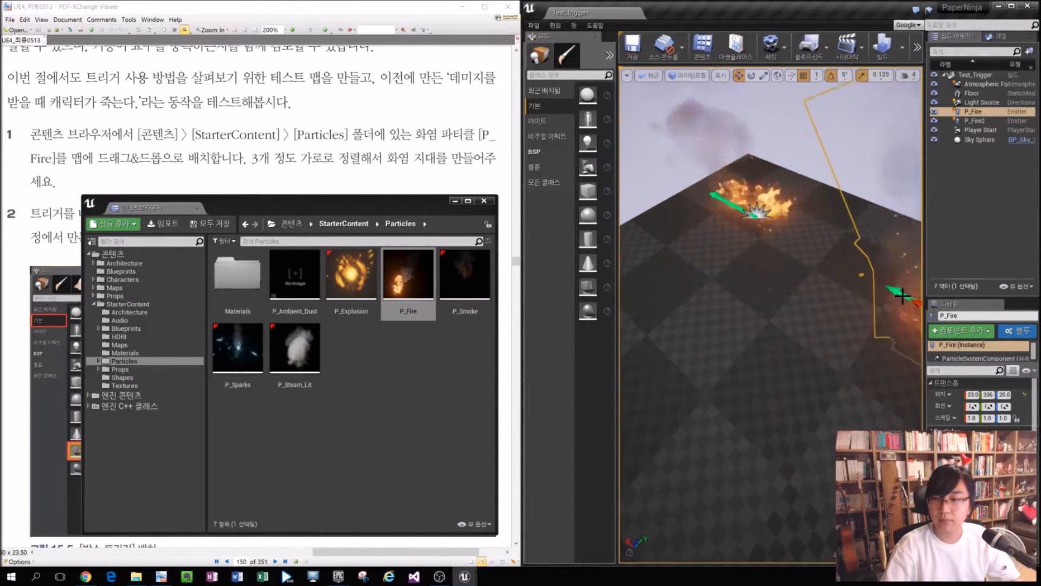
pyautogui.moveTo(912, 301); pyautogui.dragTo(731, 226)
pyautogui.click(757, 214)
# In the Top view, line up P_Fire2 at about Y 220 and a duplicate of it at about Y 116, forming a row of three fires.
pyautogui.click(649, 76)
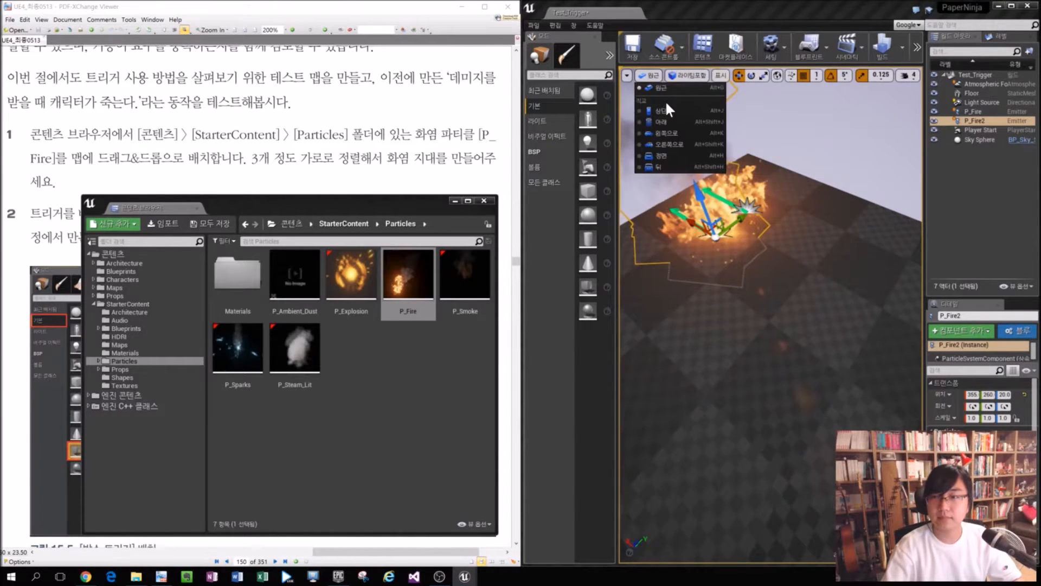
pyautogui.click(665, 118)
pyautogui.scroll(-3, 708, 357)
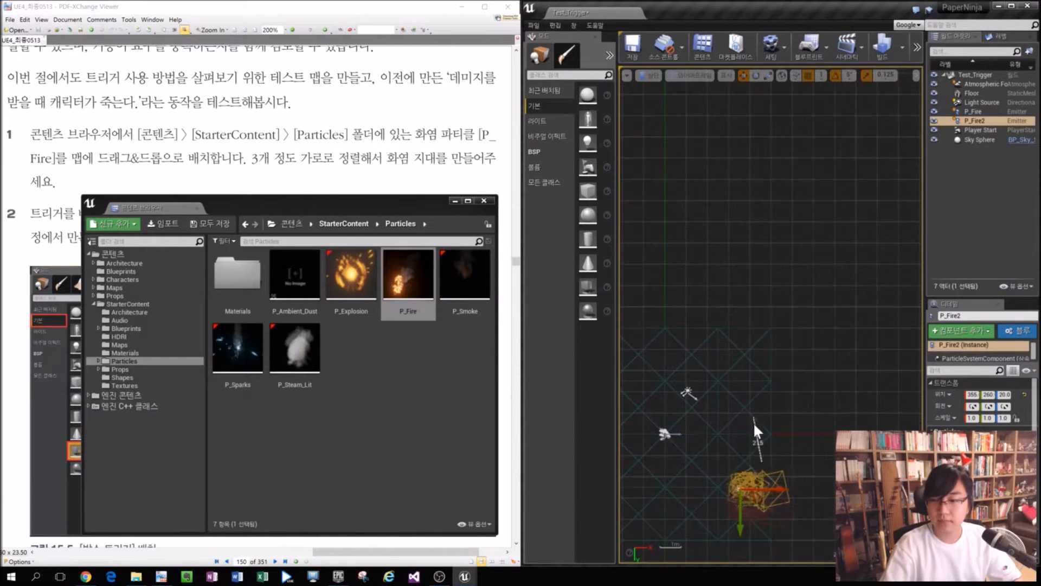
pyautogui.moveTo(774, 501); pyautogui.dragTo(781, 372, button='right')
pyautogui.scroll(12, 775, 373)
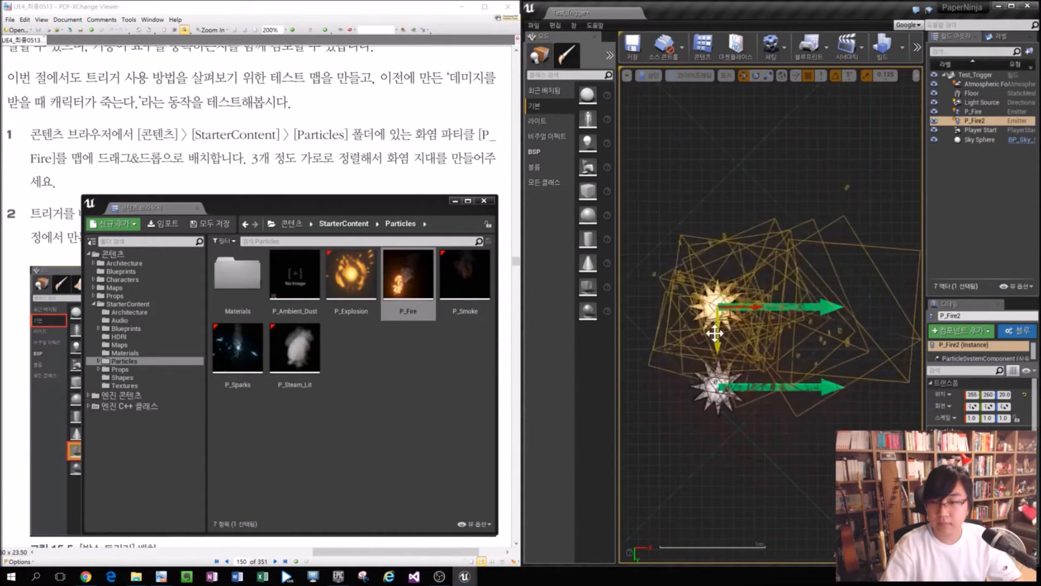
pyautogui.moveTo(719, 344); pyautogui.dragTo(719, 192)
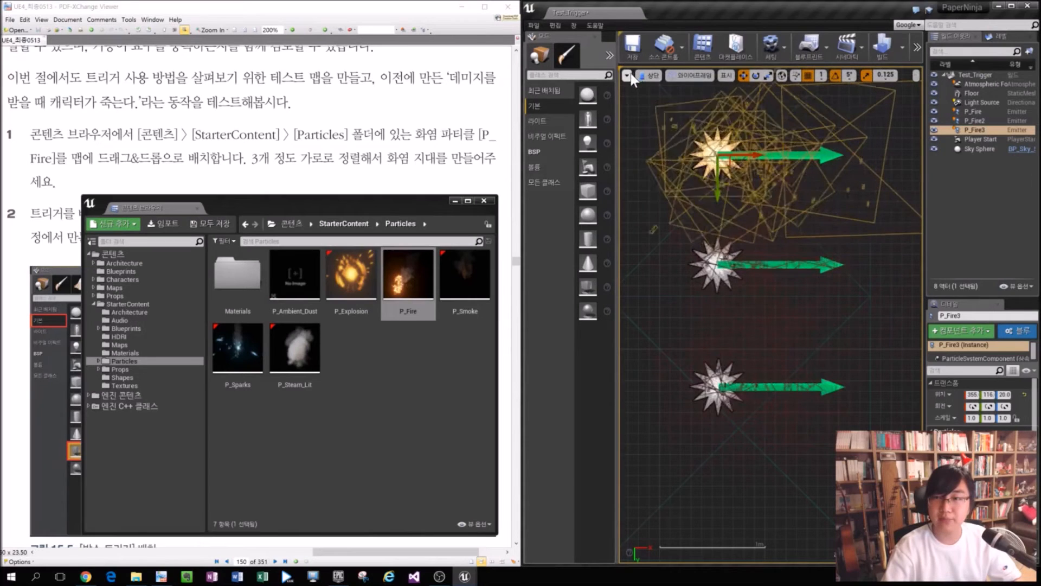
# Return to the Perspective view and move P_Fire closer to the other two fires, to about Y 318.
pyautogui.click(649, 75)
pyautogui.click(663, 87)
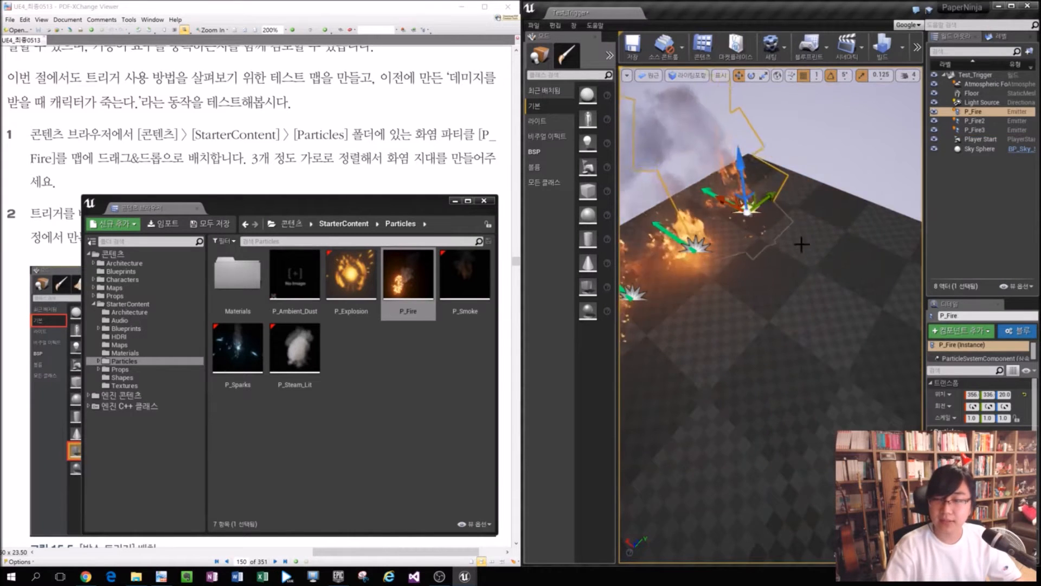
pyautogui.moveTo(830, 187); pyautogui.dragTo(841, 181, button='right')
pyautogui.click(841, 181)
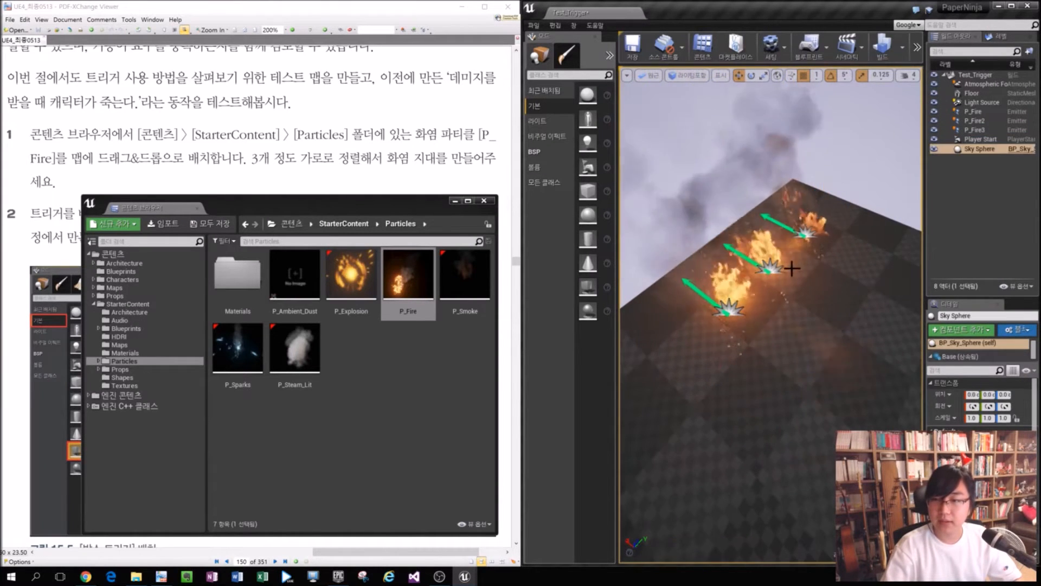
pyautogui.click(806, 234)
pyautogui.moveTo(832, 222)
pyautogui.mouseDown()
pyautogui.moveTo(842, 213)
pyautogui.moveTo(829, 226)
pyautogui.mouseUp()
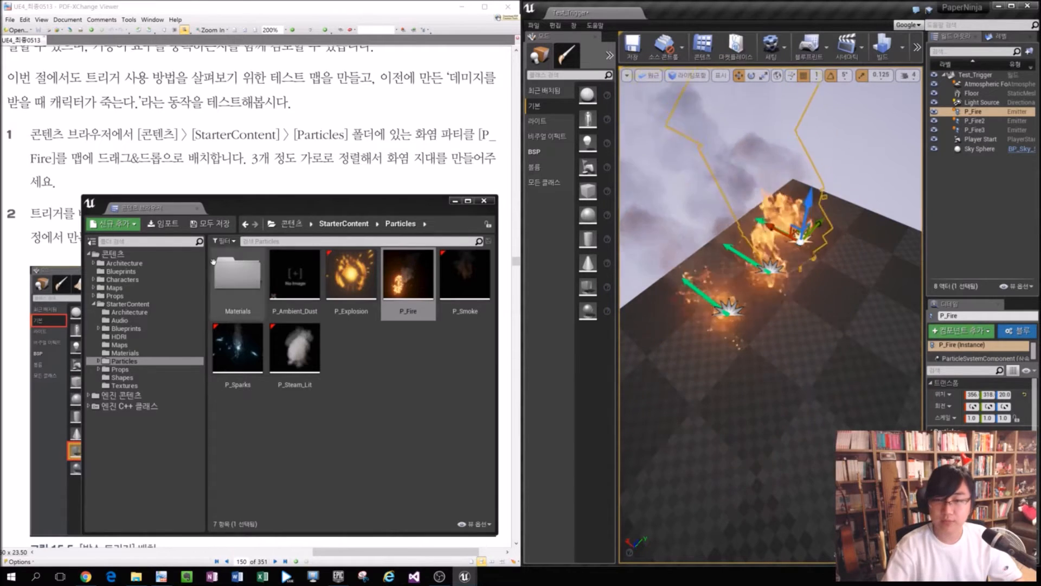
# Dock the Content Browser below the viewport and widen the Modes panel until the placeable actor names are readable.
pyautogui.moveTo(174, 207); pyautogui.dragTo(691, 557)
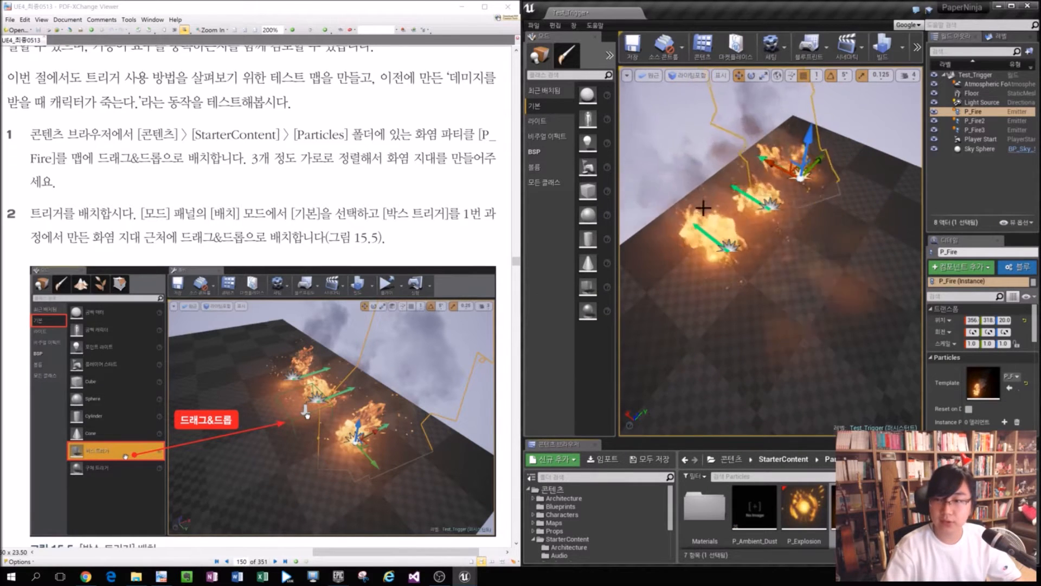
pyautogui.click(702, 250)
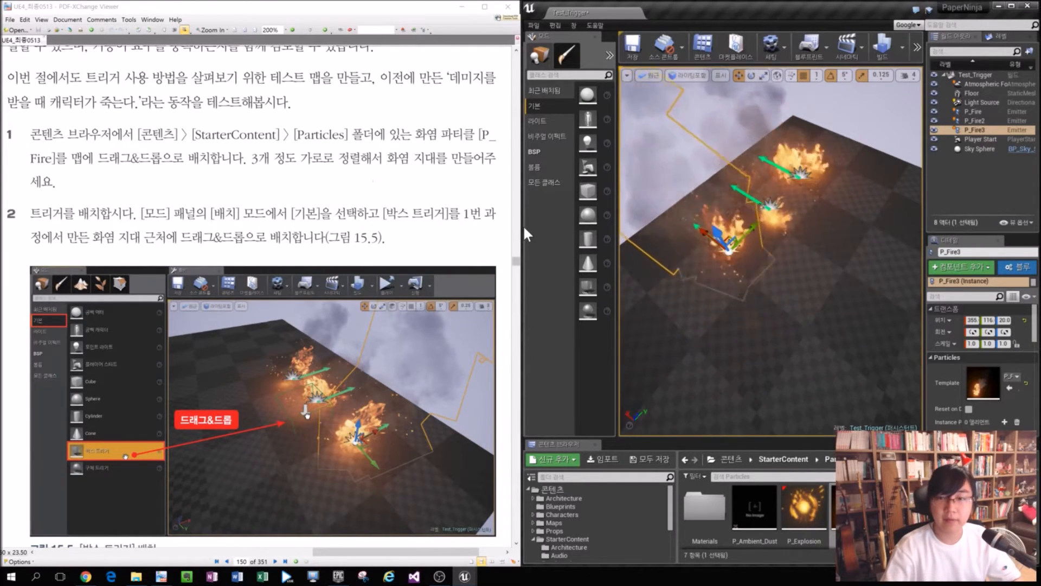
pyautogui.moveTo(618, 235); pyautogui.dragTo(683, 248)
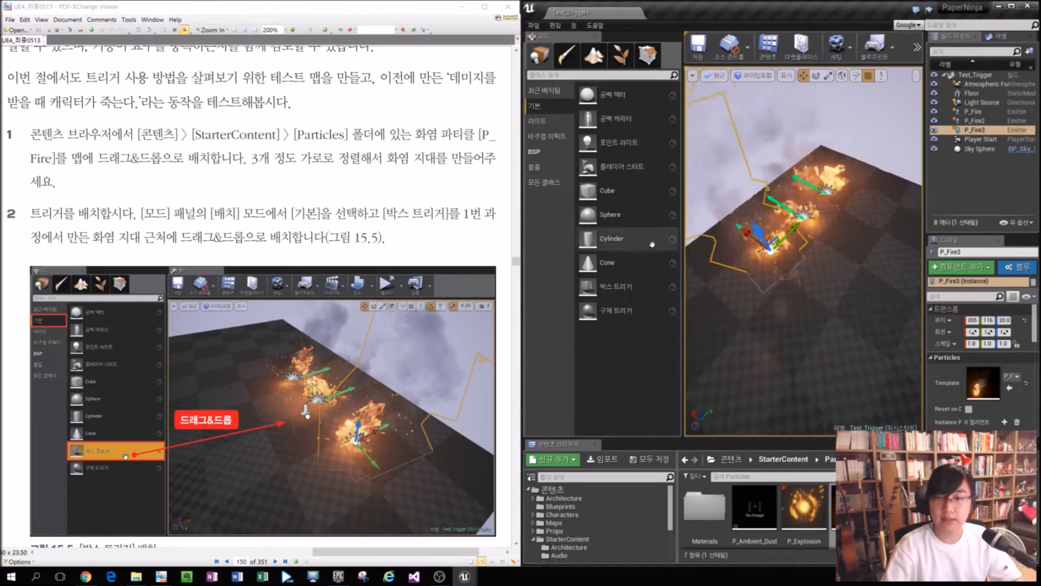
# Place a Box Trigger from the Basic placement actors at the P_Fire3 end of the fire row.
pyautogui.click(412, 184)
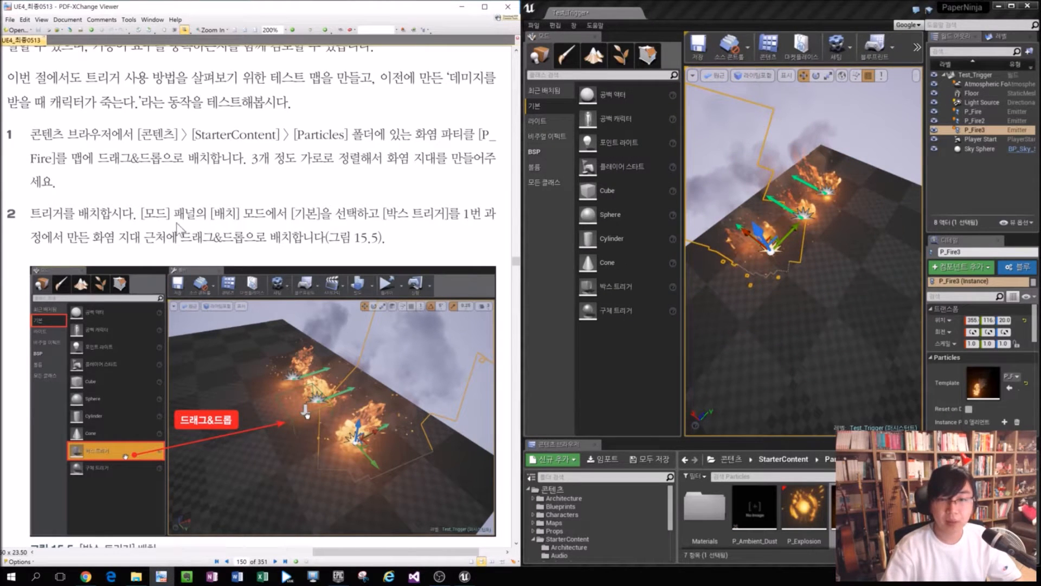
pyautogui.click(542, 57)
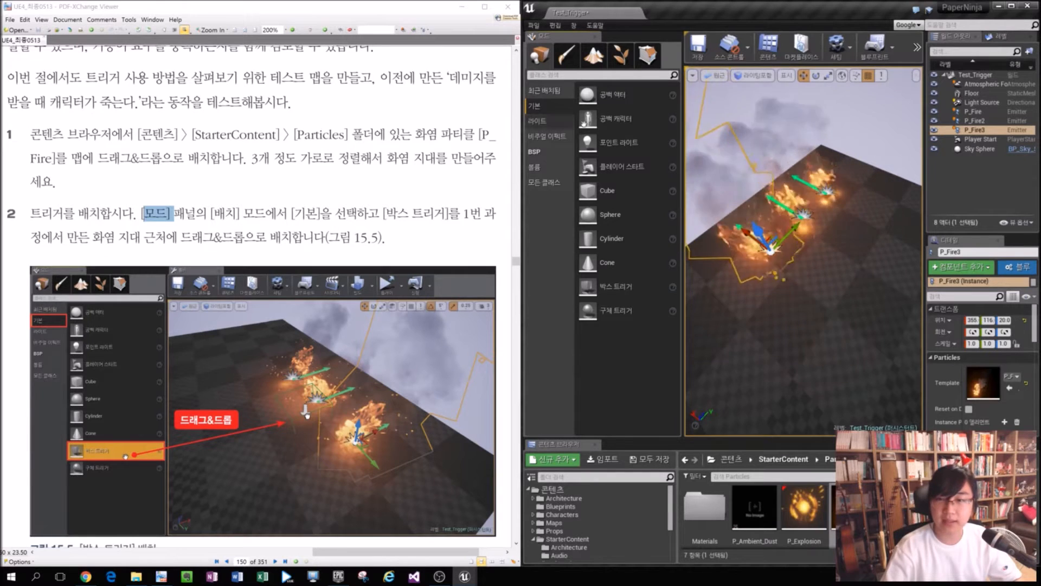
pyautogui.moveTo(587, 286); pyautogui.dragTo(763, 244)
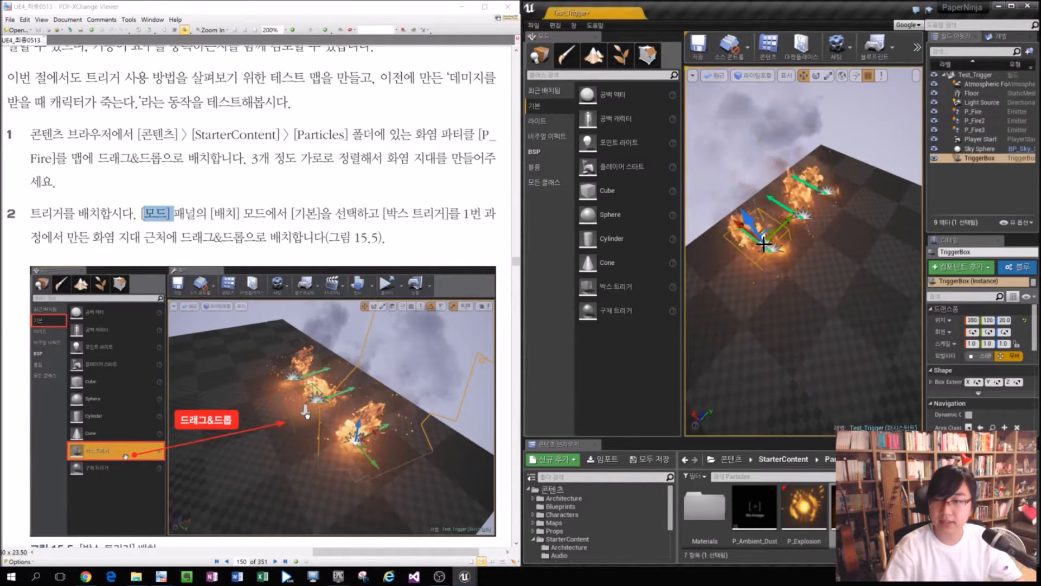
# Float the Details panel over the PDF guide, rename the box trigger Death Trigger, and dock the panel again.
pyautogui.scroll(-4, 327, 334)
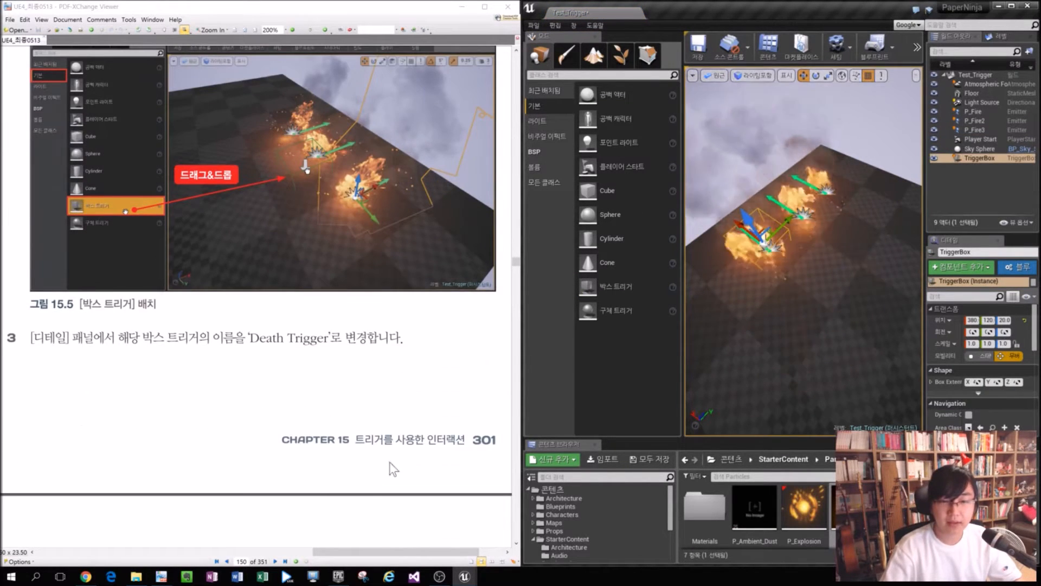
pyautogui.moveTo(950, 240); pyautogui.dragTo(207, 198)
pyautogui.moveTo(309, 340); pyautogui.dragTo(382, 341)
pyautogui.moveTo(305, 197); pyautogui.dragTo(416, 353)
pyautogui.click(358, 373)
pyautogui.write('Dea')
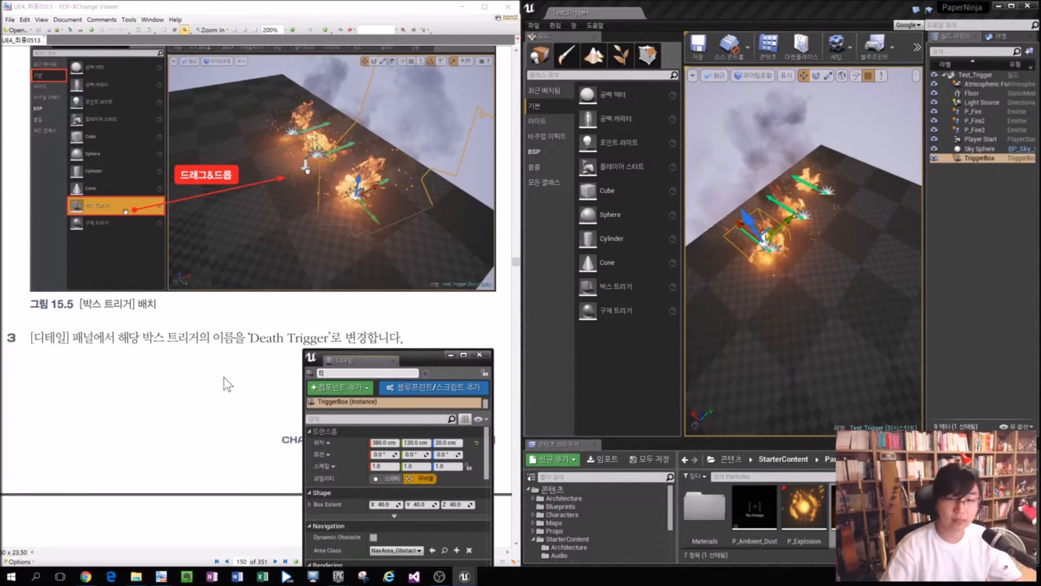
pyautogui.write('th')
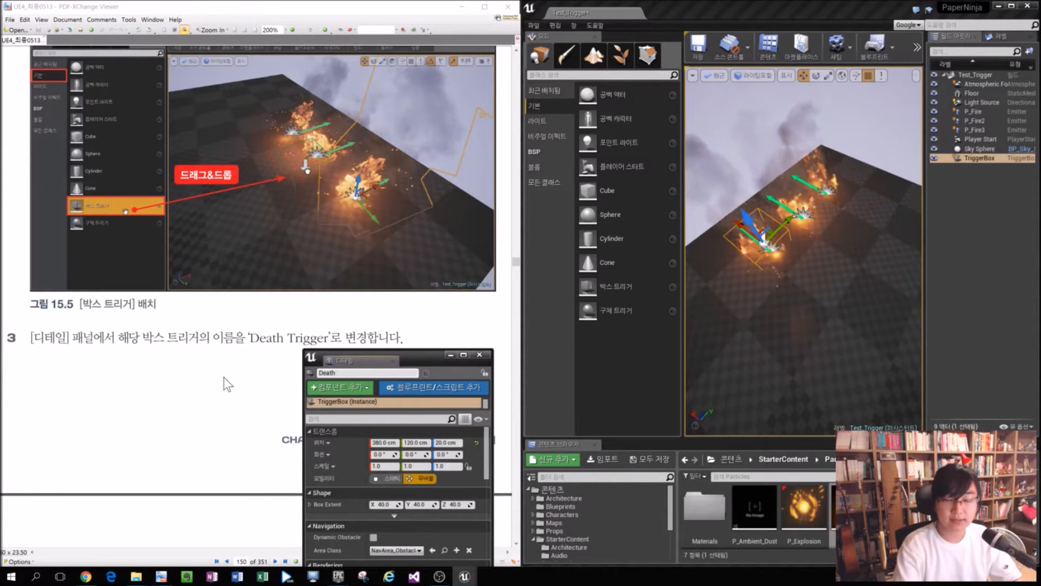
pyautogui.write(' Trigger')
pyautogui.press('Return')
pyautogui.moveTo(360, 363); pyautogui.dragTo(974, 425)
# Bring instructions 4 and 5 into view in the PDF guide and show all three fires in the Top view.
pyautogui.scroll(-1, 258, 271)
pyautogui.scroll(-10, 167, 502)
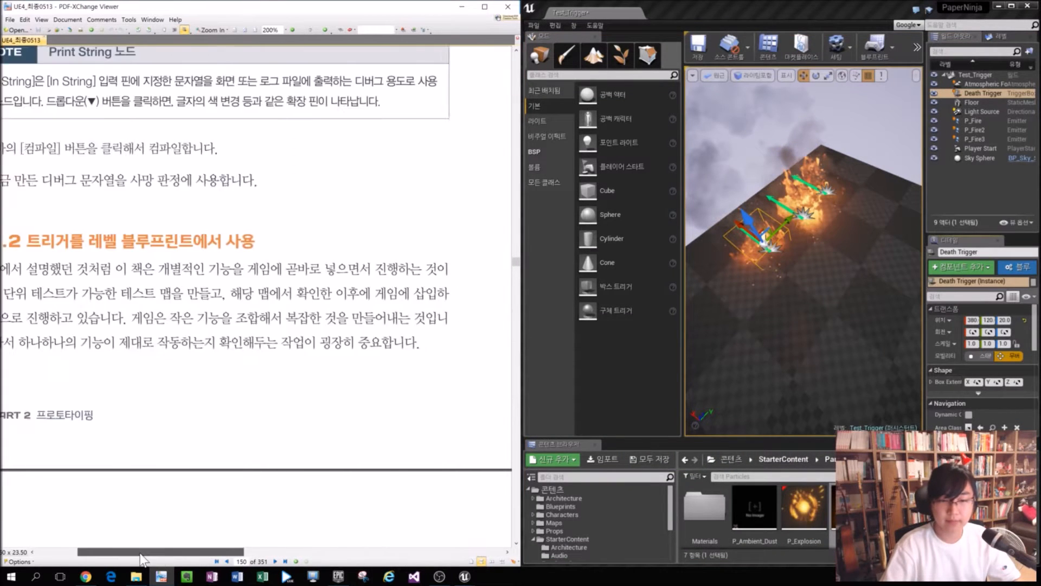
pyautogui.click(771, 225)
pyautogui.click(719, 76)
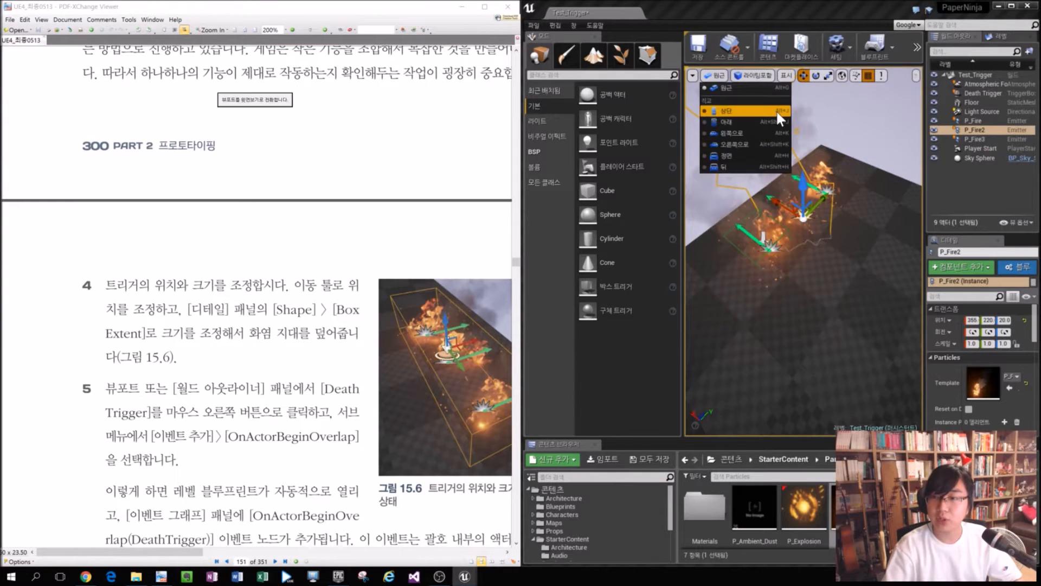
pyautogui.click(780, 117)
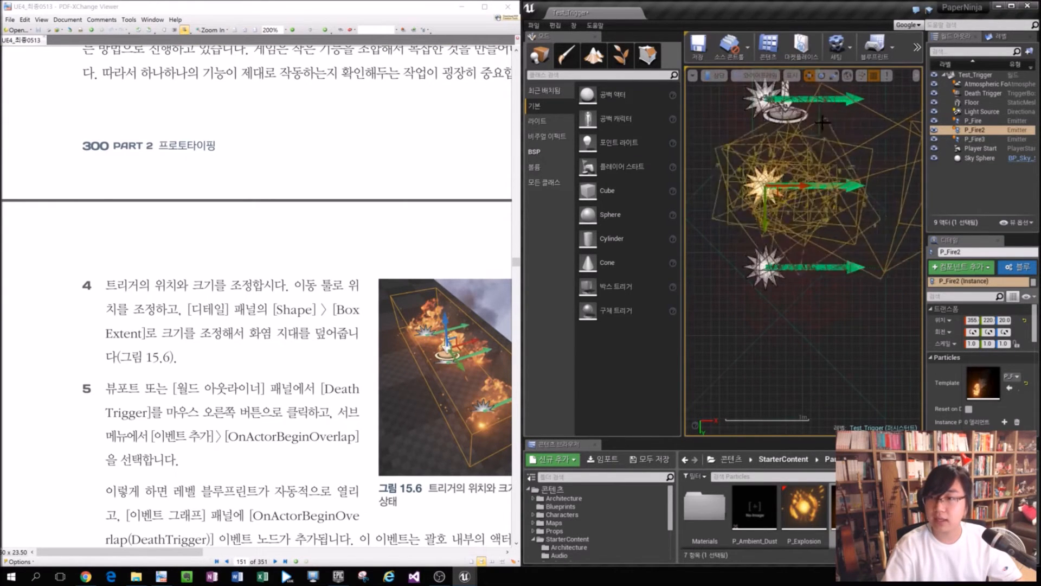
pyautogui.click(819, 113)
pyautogui.click(715, 76)
pyautogui.click(693, 77)
pyautogui.click(693, 76)
pyautogui.click(708, 100)
pyautogui.moveTo(801, 131); pyautogui.dragTo(826, 190, button='right')
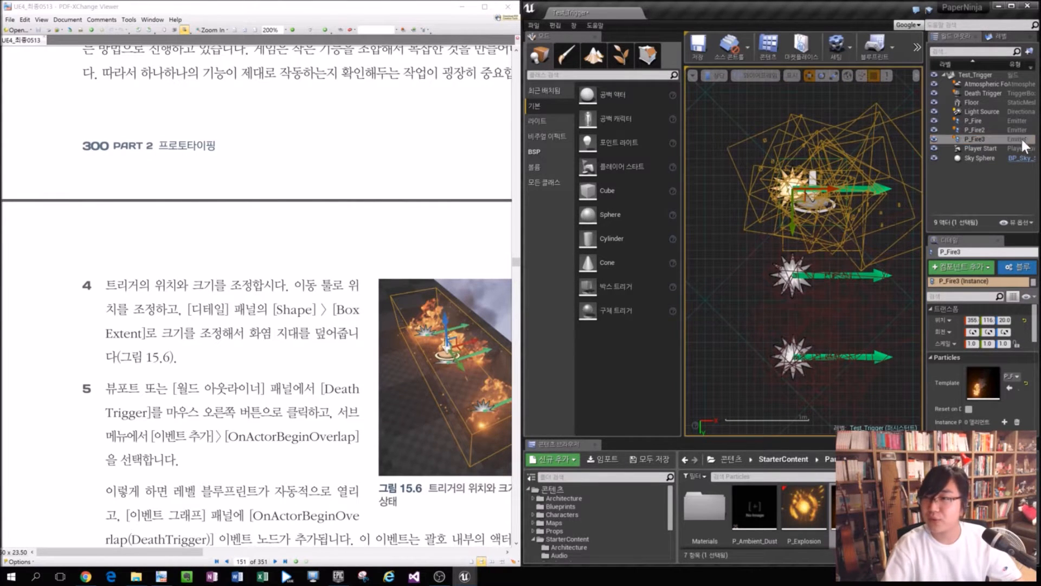
# Lengthen Death Trigger along Y to cover all three fires and center it at about X 354, Y 214.
pyautogui.click(985, 94)
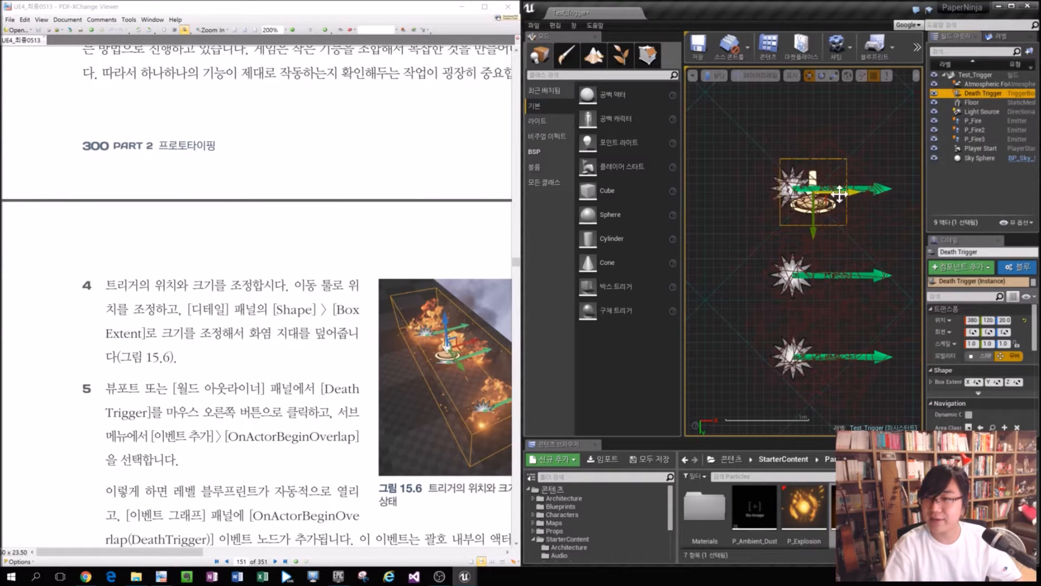
pyautogui.moveTo(823, 202)
pyautogui.mouseDown()
pyautogui.moveTo(775, 163)
pyautogui.moveTo(805, 196)
pyautogui.mouseUp()
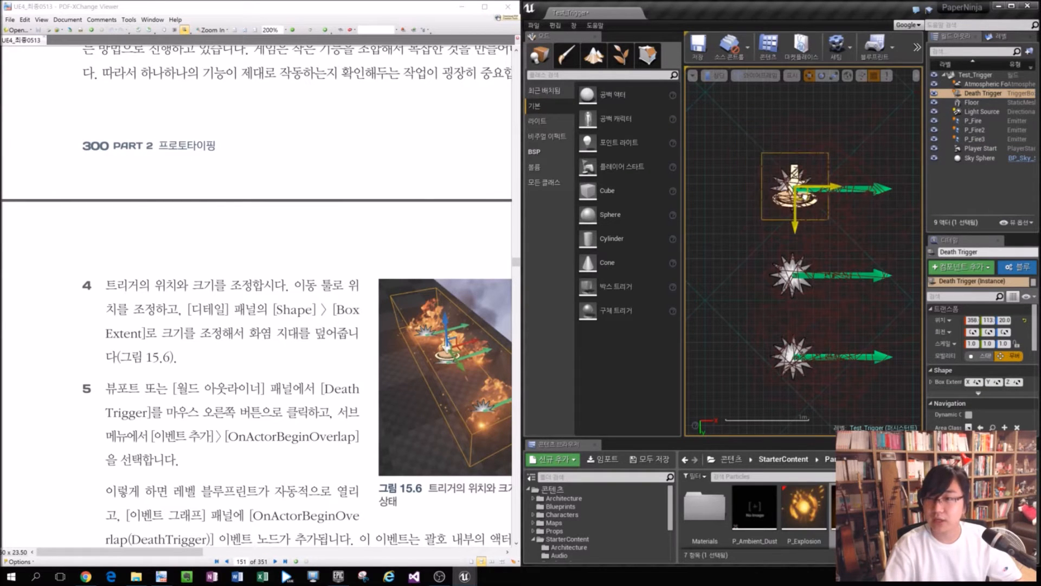
pyautogui.press('e')
pyautogui.press('r')
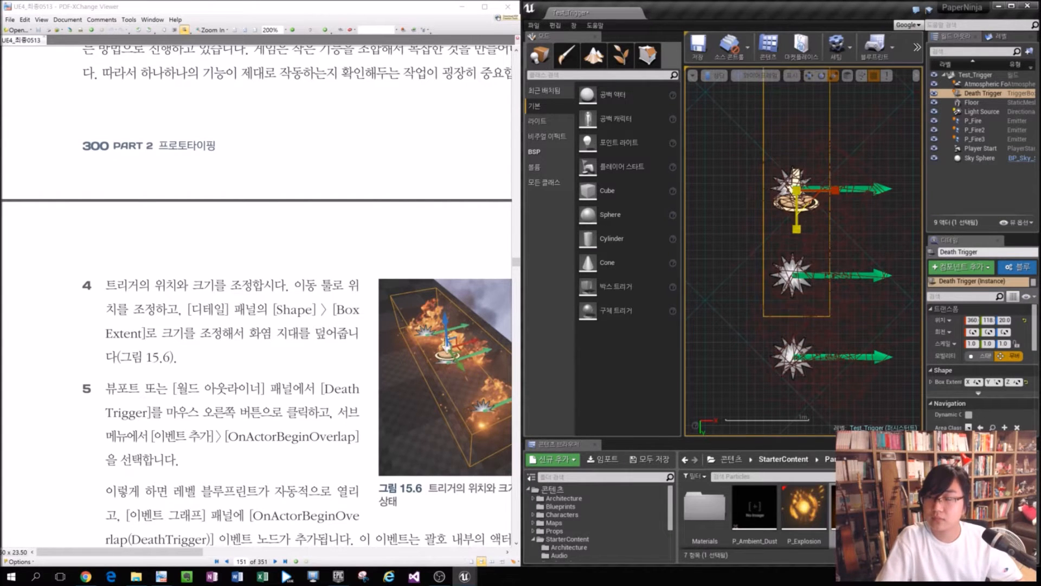
pyautogui.moveTo(794, 219); pyautogui.dragTo(801, 296)
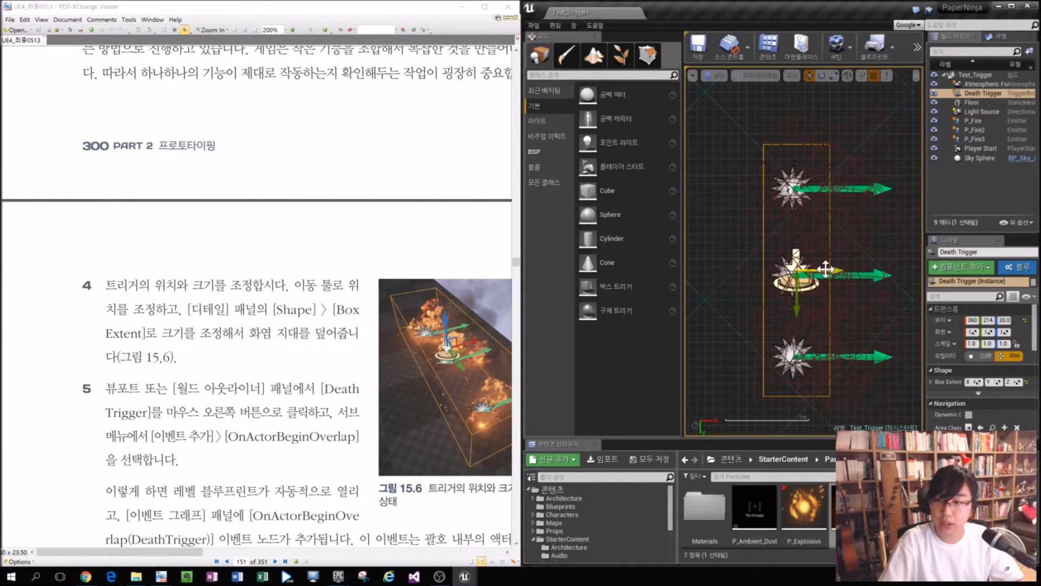
pyautogui.moveTo(826, 269); pyautogui.dragTo(820, 271)
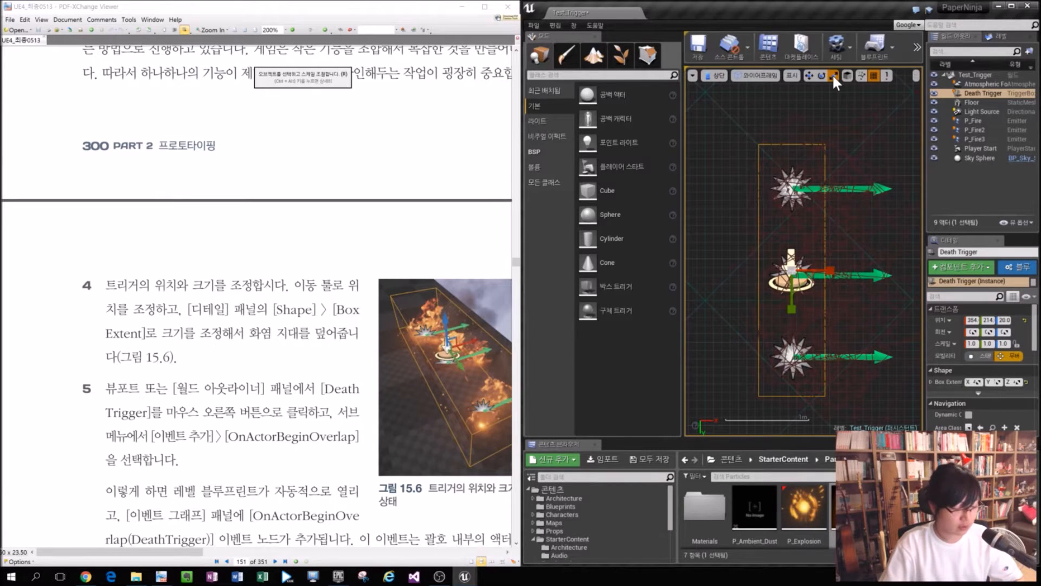
# Return the viewport to the Perspective view and frame the whole fire zone.
pyautogui.click(698, 97)
pyautogui.click(713, 75)
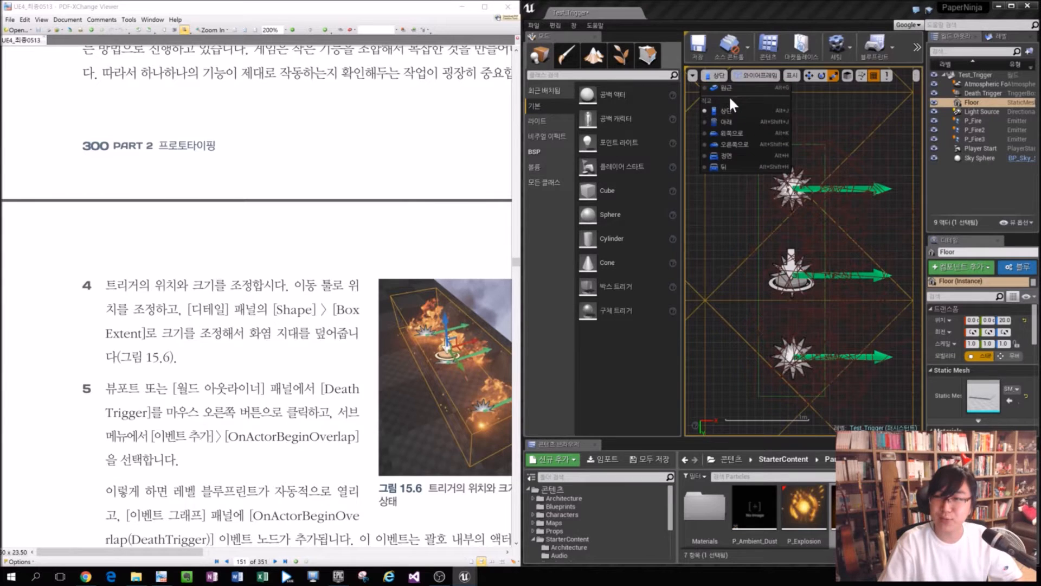
pyautogui.click(727, 88)
pyautogui.click(844, 126)
pyautogui.keyDown('alt'); pyautogui.moveTo(850, 231); pyautogui.dragTo(803, 270); pyautogui.keyUp('alt')
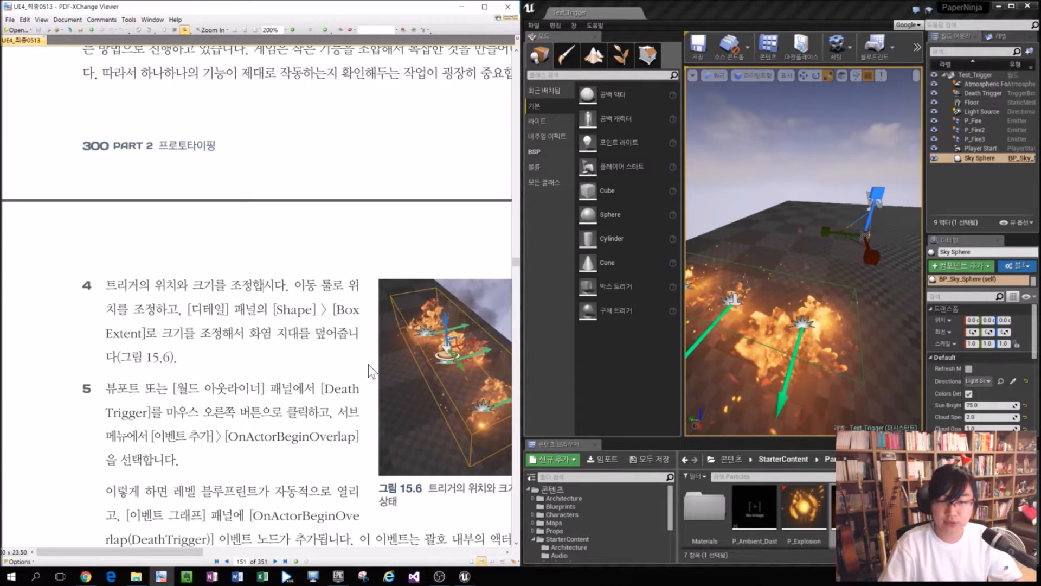
pyautogui.press('s')
pyautogui.moveTo(797, 299); pyautogui.dragTo(815, 282, button='right')
# Select Death Trigger to check its box around the fires, and focus the view on the P_Fire3 emitter.
pyautogui.click(974, 139)
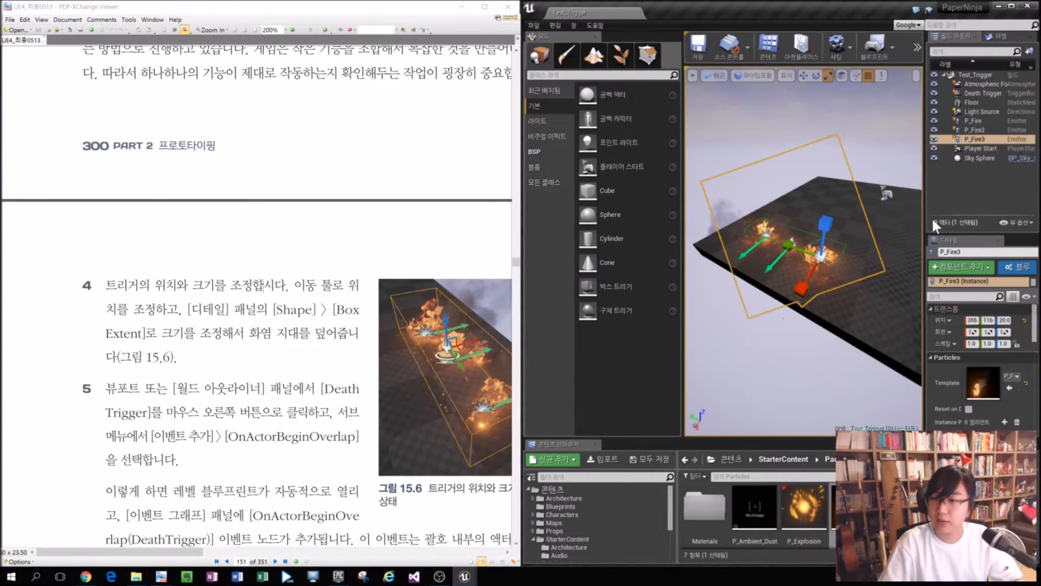
pyautogui.click(1000, 157)
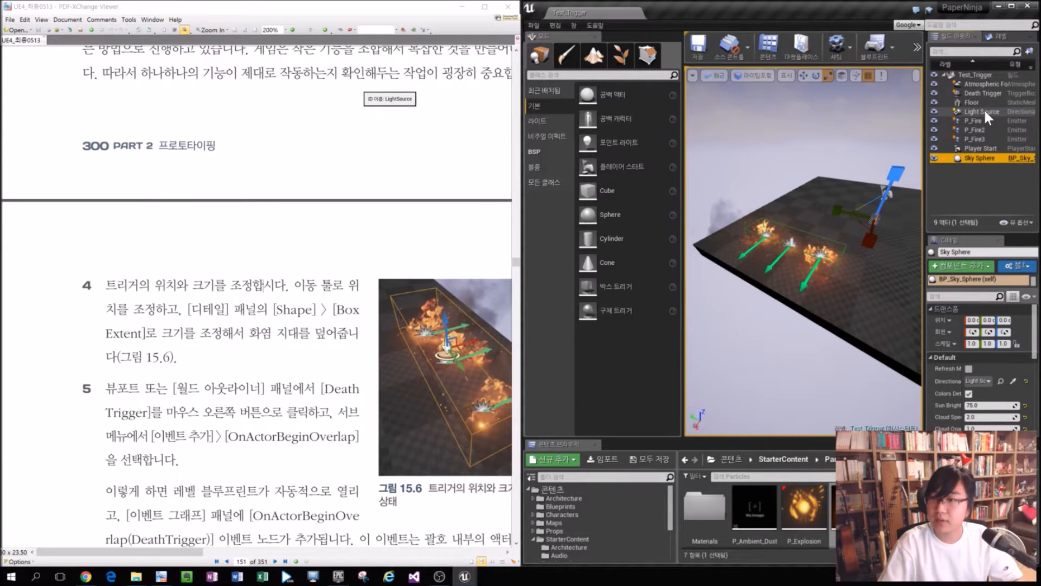
pyautogui.click(985, 93)
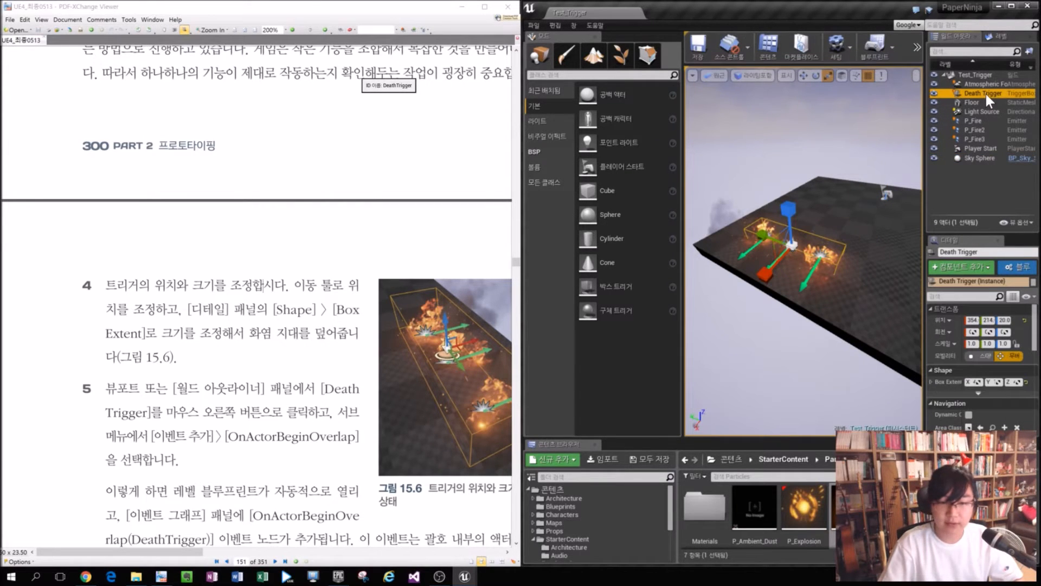
pyautogui.rightClick(763, 236)
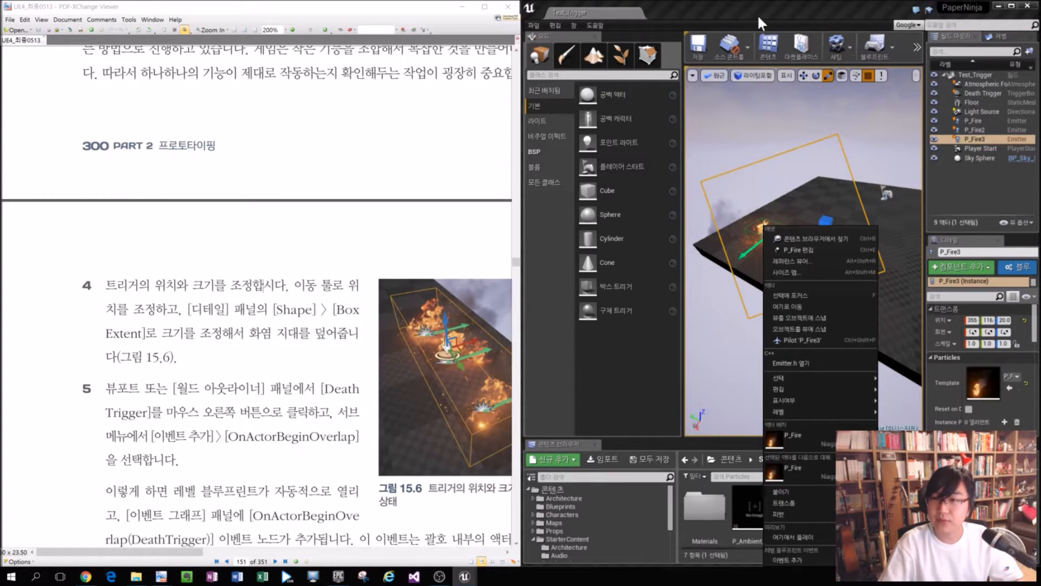
pyautogui.click(790, 295)
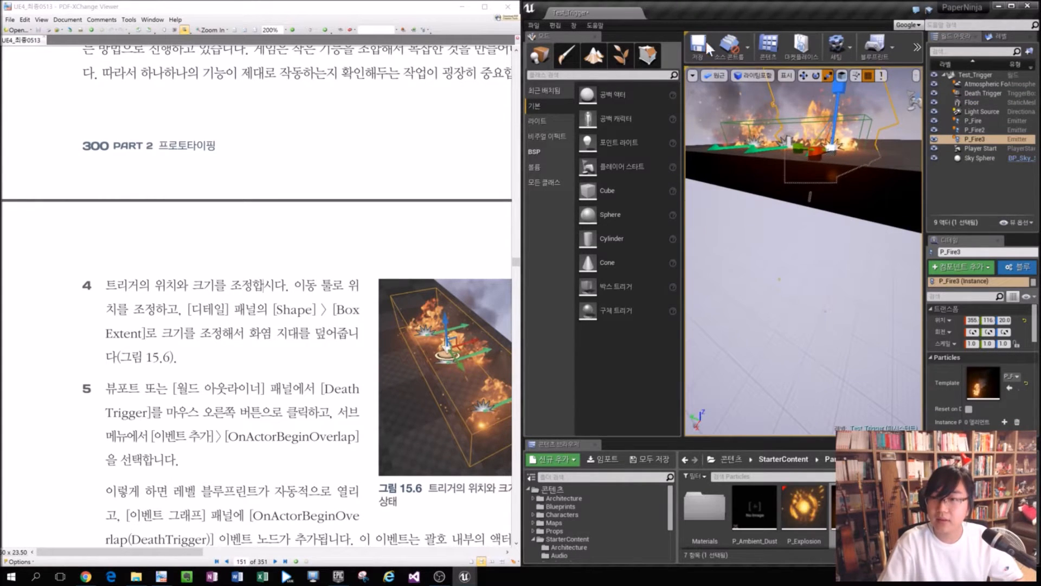
# Detach the World Outliner into its own floating window, widen it and place it over the upper part of the PDF guide.
pyautogui.click(736, 124)
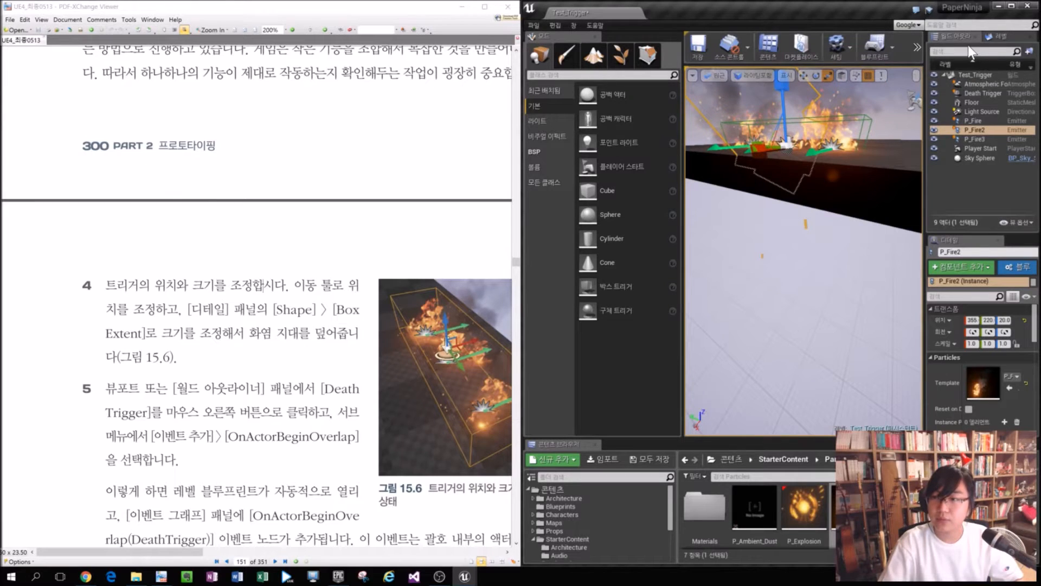
pyautogui.moveTo(955, 36); pyautogui.dragTo(311, 109)
pyautogui.moveTo(388, 206); pyautogui.dragTo(514, 207)
pyautogui.moveTo(394, 104); pyautogui.dragTo(189, 42)
# Add an OnActorBeginOverlap event for the Death Trigger actor to the level blueprint, as instruction 5 of the guide describes.
pyautogui.click(158, 104)
pyautogui.rightClick(157, 103)
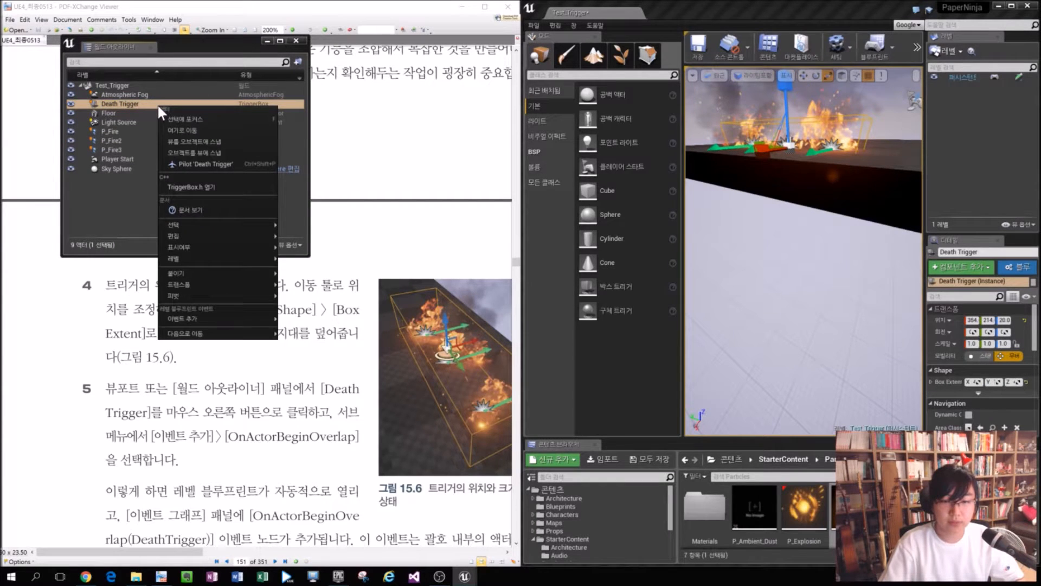
pyautogui.moveTo(243, 320)
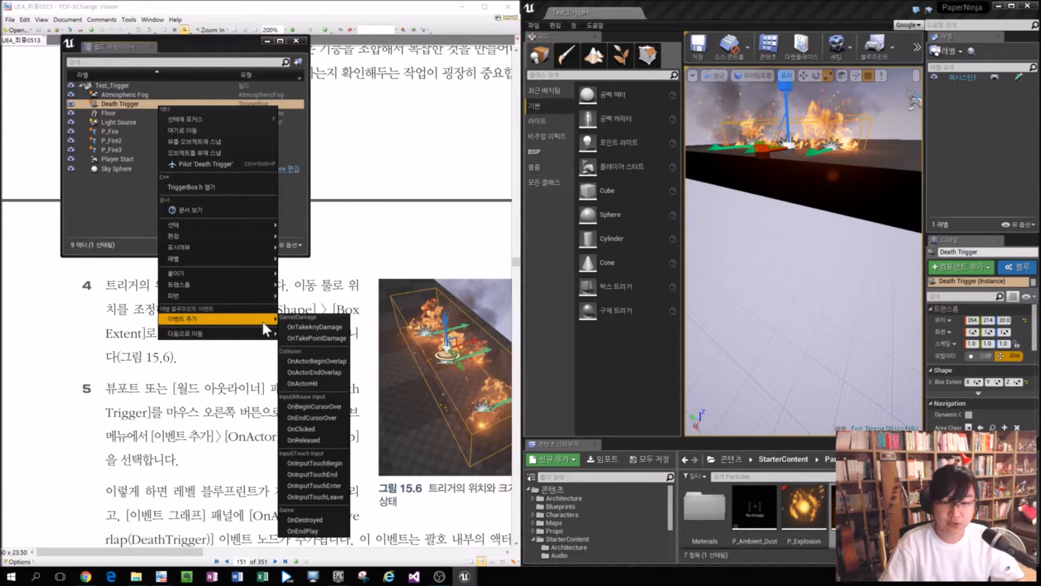
pyautogui.click(223, 467)
pyautogui.moveTo(246, 436); pyautogui.dragTo(395, 437)
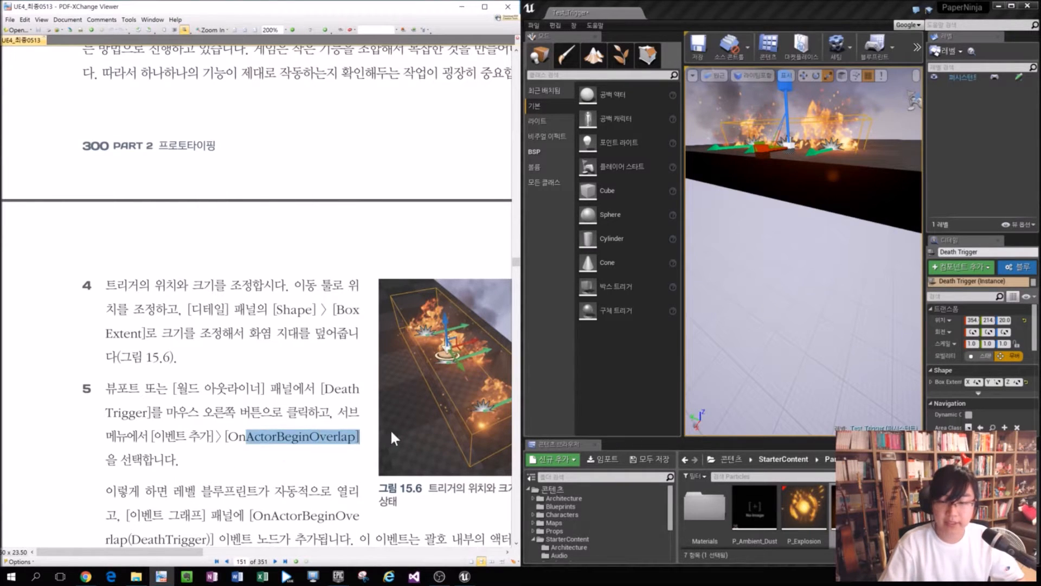
pyautogui.click(740, 4)
pyautogui.rightClick(162, 105)
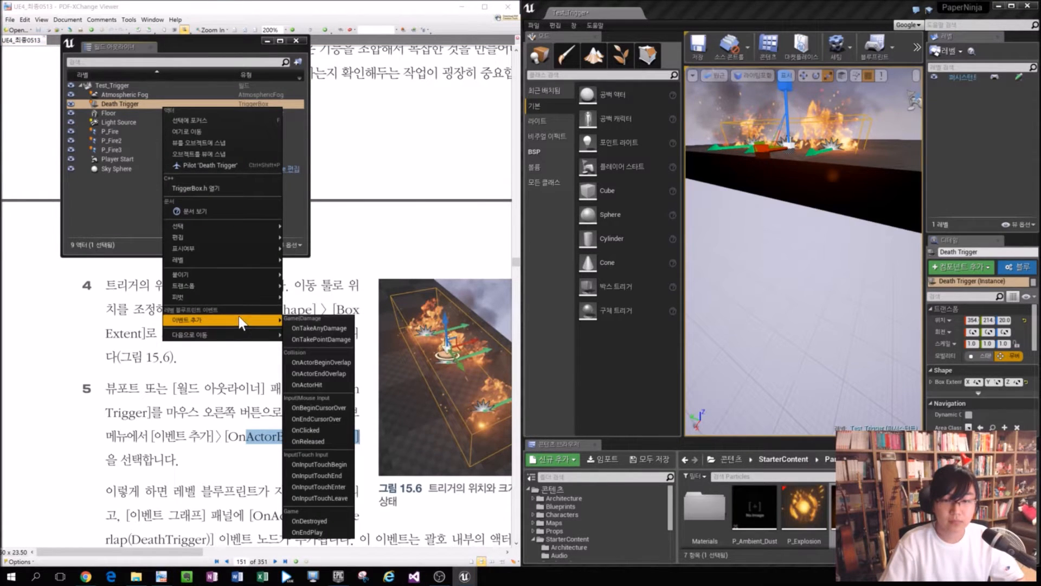
pyautogui.click(340, 360)
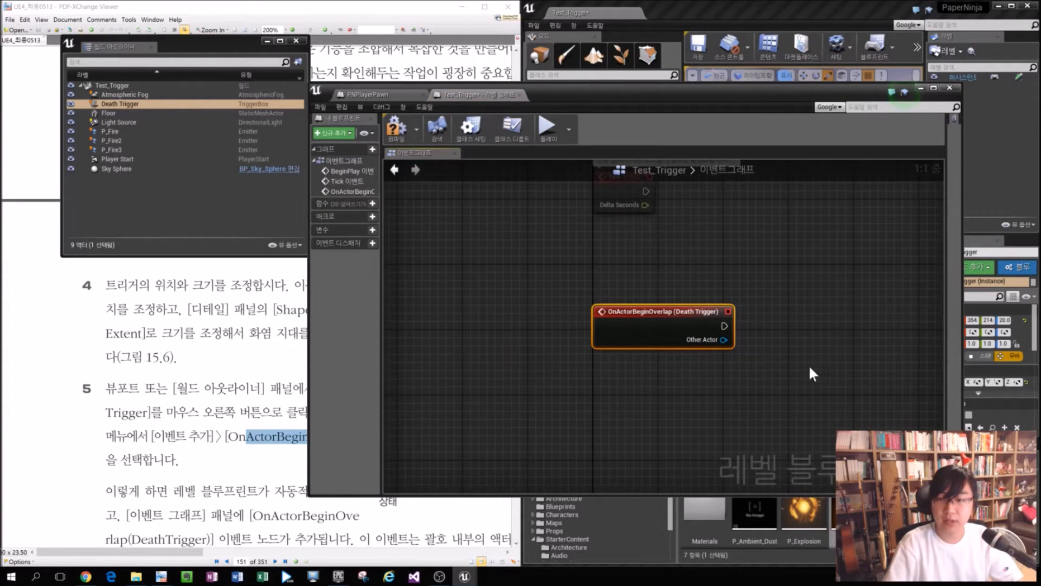
# Read the guide's explanation of the overlap event node and instruction 6 on Apply Damage.
pyautogui.click(210, 467)
pyautogui.scroll(-3, 444, 457)
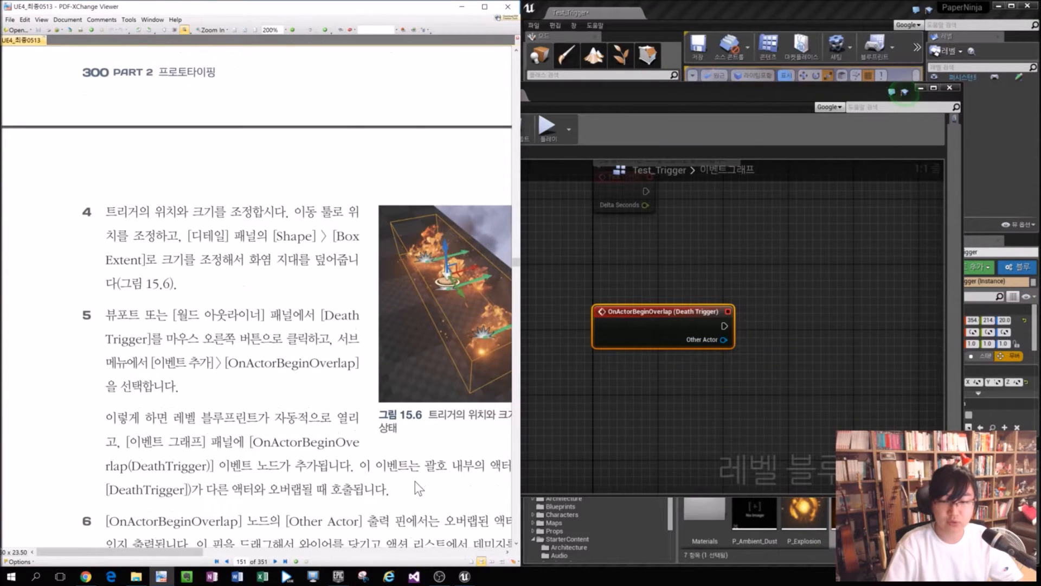
pyautogui.scroll(-2, 323, 485)
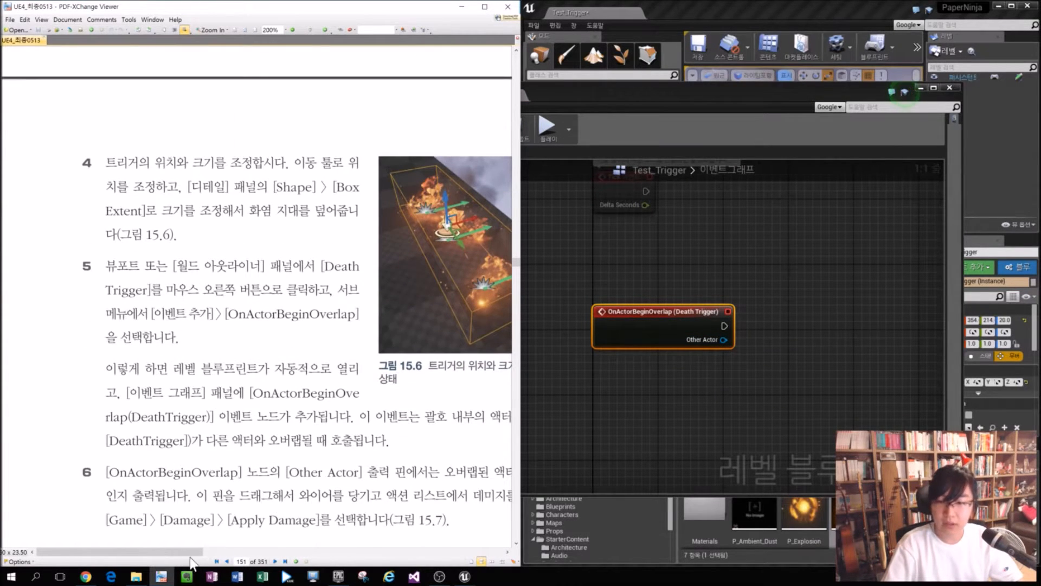
pyautogui.moveTo(174, 553); pyautogui.dragTo(206, 552)
# Jump from Death Trigger in the World Outliner to its existing OnActorBeginOverlap event in the level blueprint.
pyautogui.click(751, 196)
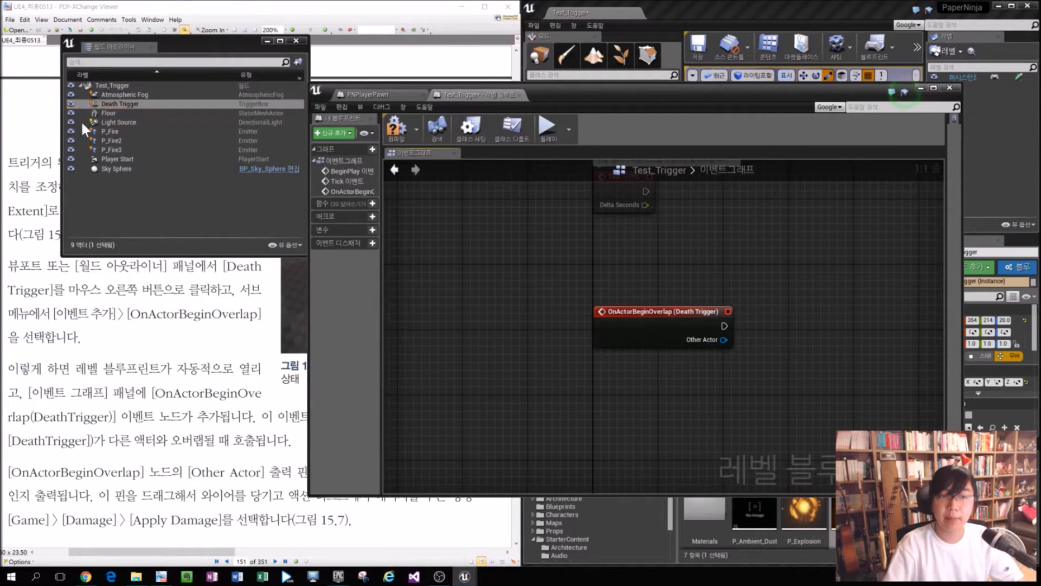
pyautogui.rightClick(109, 104)
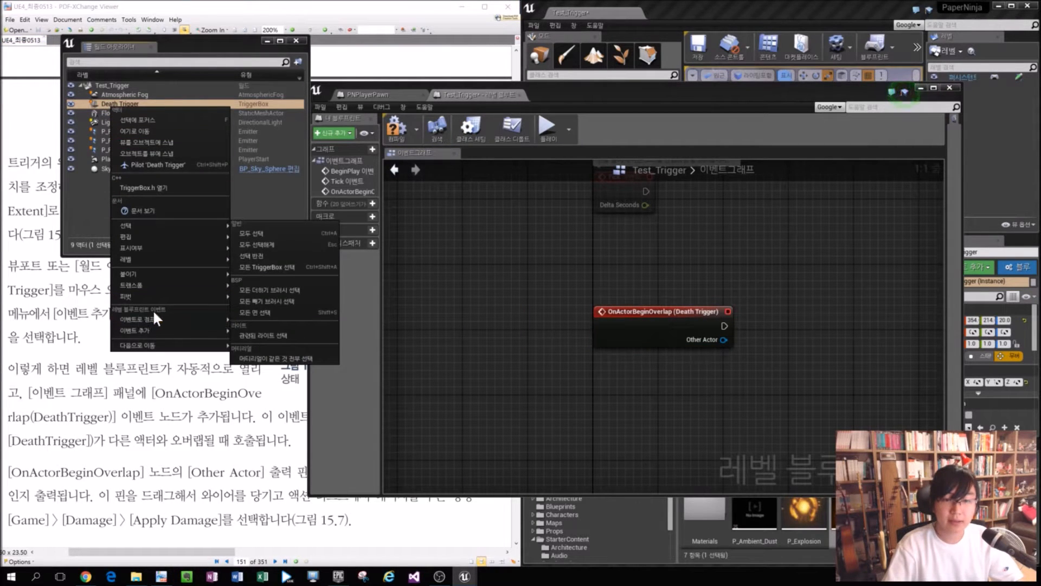
pyautogui.moveTo(139, 319)
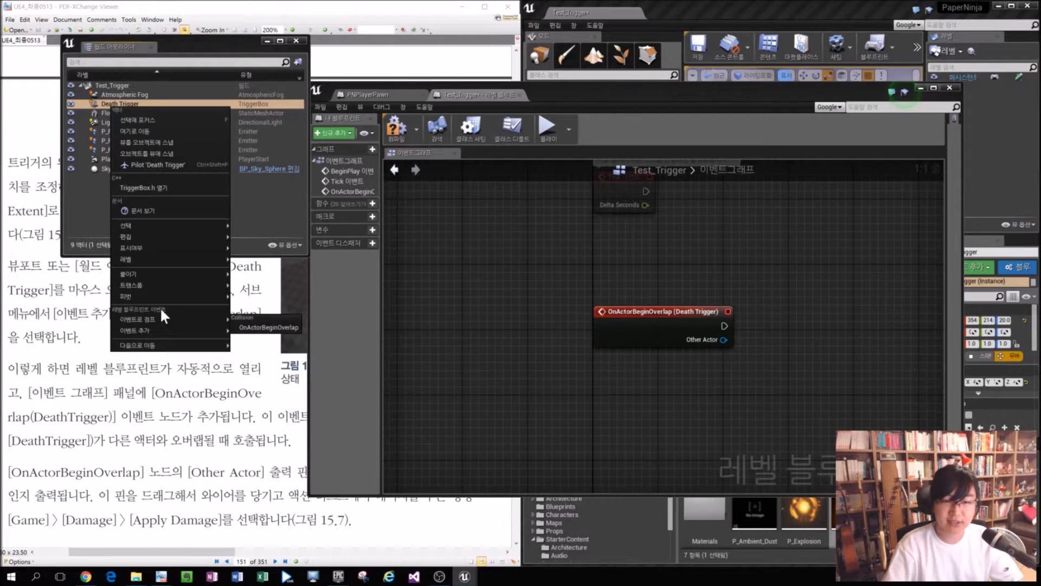
pyautogui.click(268, 327)
# Reposition the Level Blueprint window and inspect the OnActorBeginOverlap (Death Trigger) node up close.
pyautogui.moveTo(607, 95); pyautogui.dragTo(437, 47)
pyautogui.moveTo(524, 289); pyautogui.dragTo(414, 262, button='right')
pyautogui.scroll(1, 337, 242)
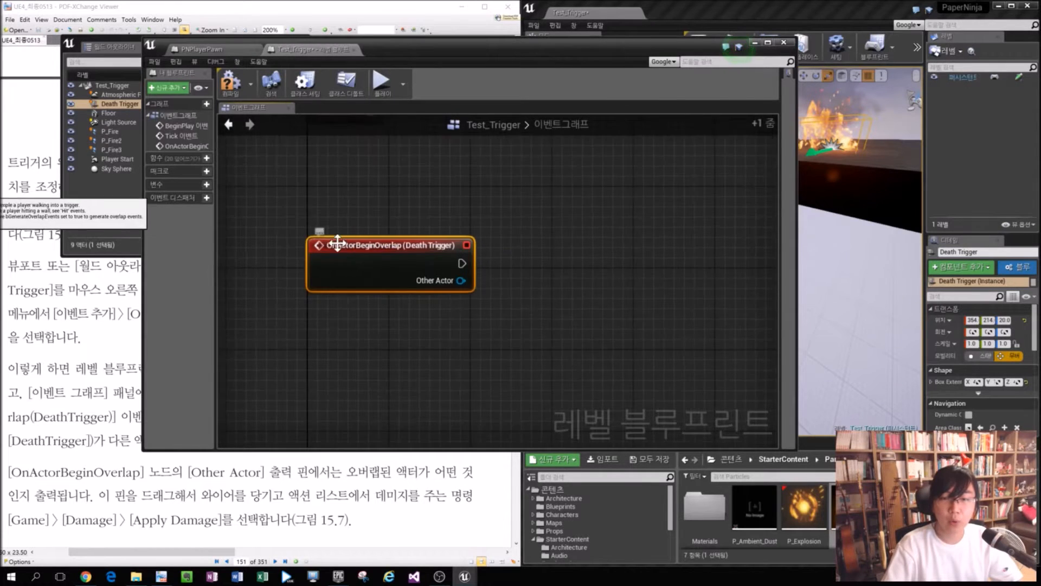
pyautogui.scroll(6, 336, 242)
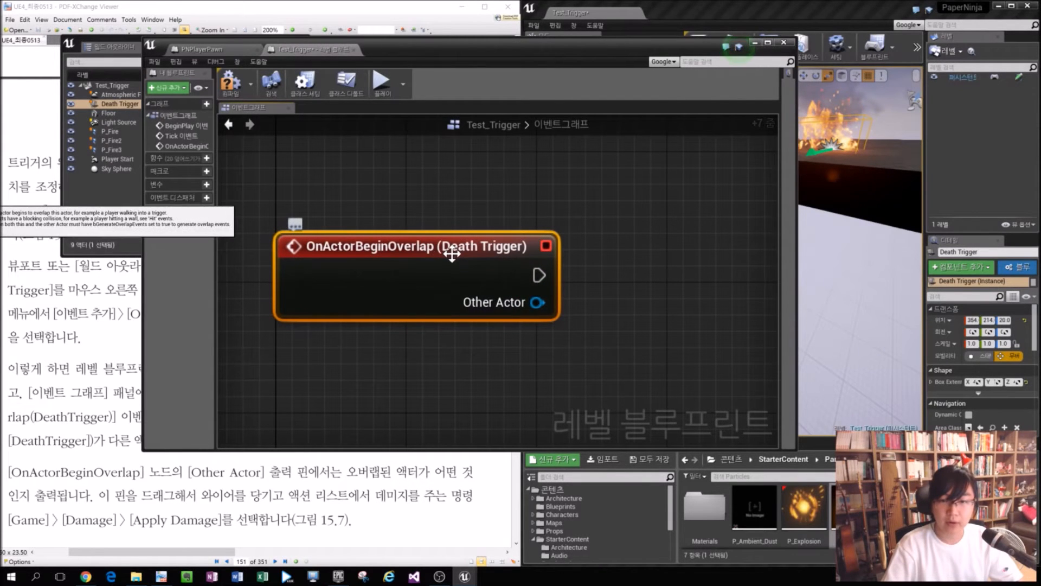
pyautogui.scroll(-4, 543, 248)
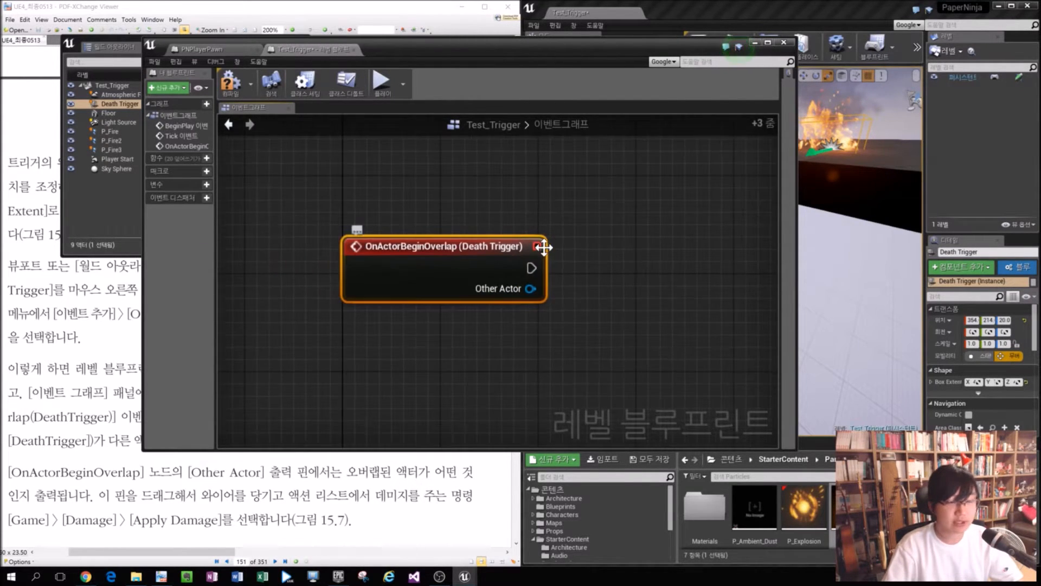
pyautogui.scroll(-4, 543, 247)
pyautogui.scroll(1, 523, 256)
# Shift the Level Blueprint window clear of the guide and move the OnActorBeginOverlap node up and left in the graph.
pyautogui.moveTo(533, 50); pyautogui.dragTo(830, 49)
pyautogui.click(204, 441)
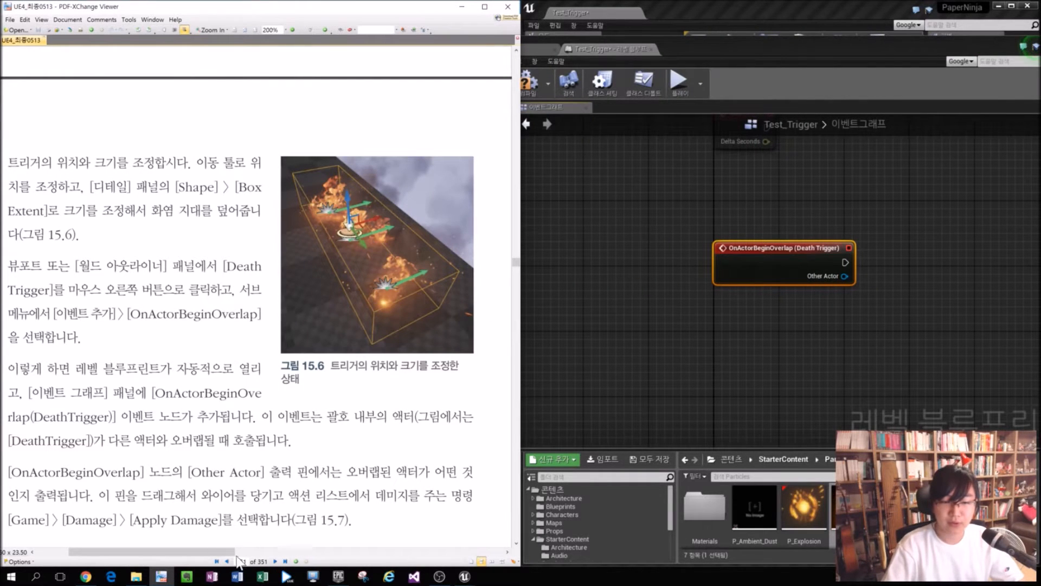
pyautogui.moveTo(774, 250); pyautogui.dragTo(602, 182)
# Reduce the PDF guide to 150% zoom and bring instructions 6 and 7 with figure 15.7 into view.
pyautogui.moveTo(210, 369); pyautogui.dragTo(201, 368)
pyautogui.scroll(-3, 129, 551)
pyautogui.hscroll(-2, 130, 551)
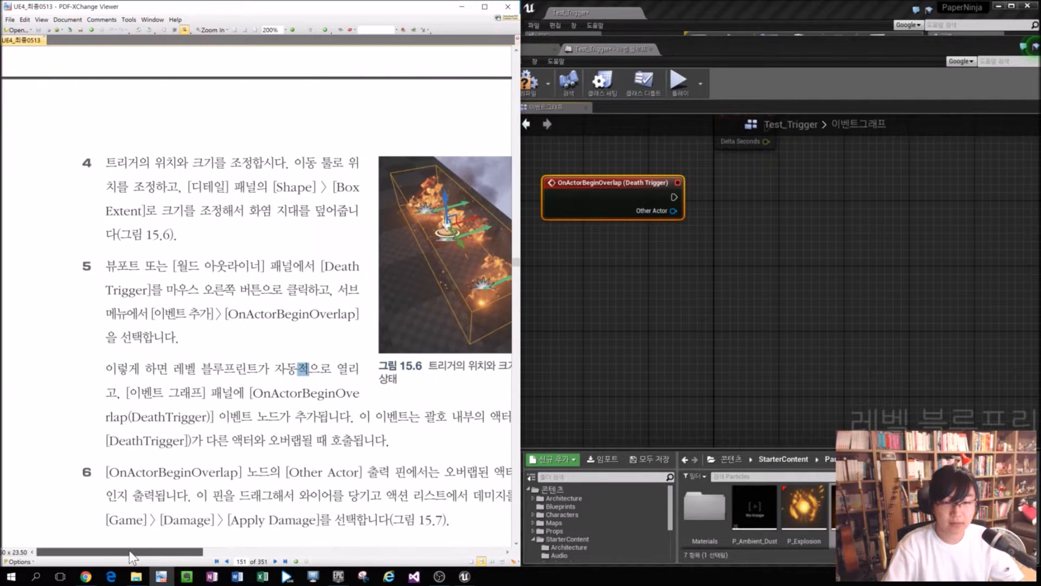
pyautogui.scroll(-2, 265, 454)
pyautogui.moveTo(440, 402); pyautogui.dragTo(52, 325)
pyautogui.click(383, 418)
pyautogui.keyDown('ctrl'); pyautogui.scroll(-1, 383, 418); pyautogui.keyUp('ctrl')
pyautogui.scroll(-4, 302, 316)
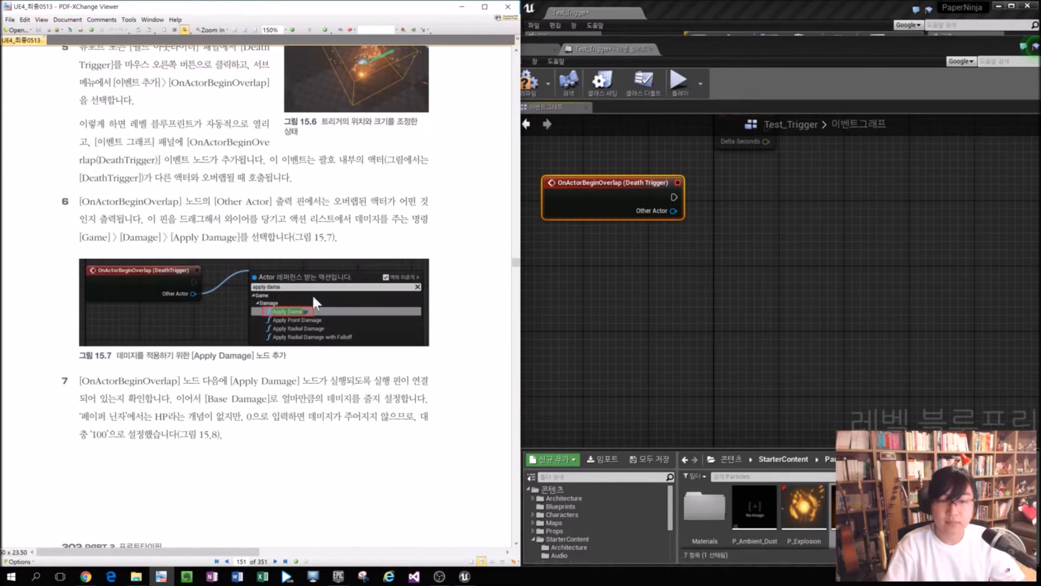
# Add an Apply Damage node from the event's Other Actor output by searching the actions for "apply da".
pyautogui.moveTo(673, 210); pyautogui.dragTo(727, 187)
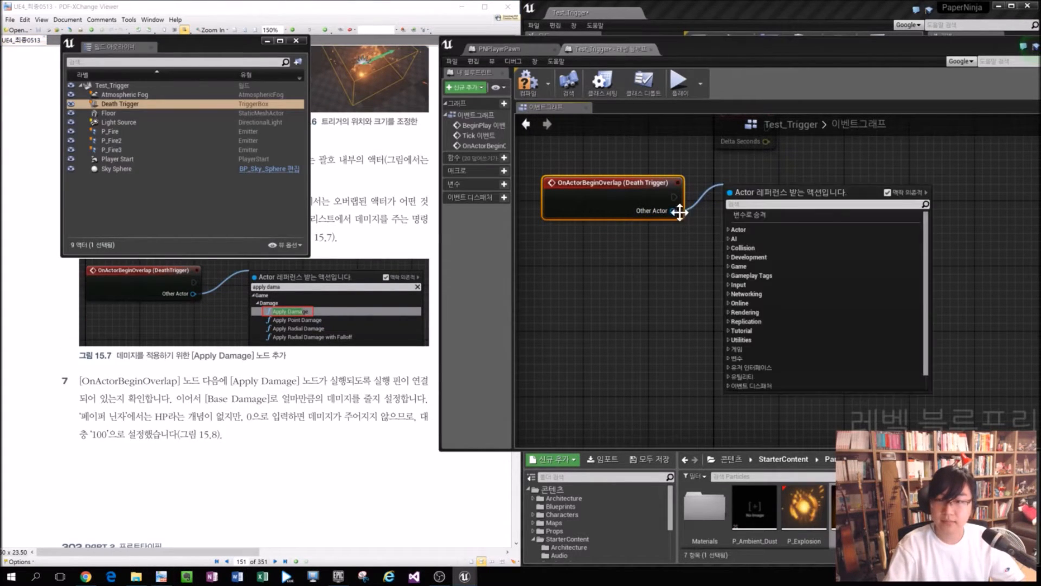
pyautogui.write('apple')
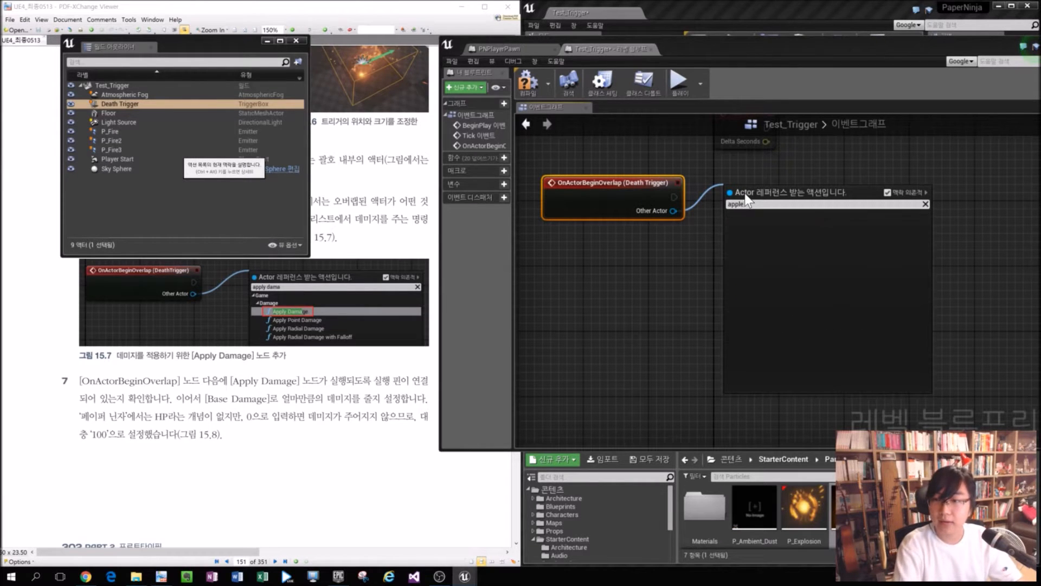
pyautogui.press('BackSpace')
pyautogui.write('y da')
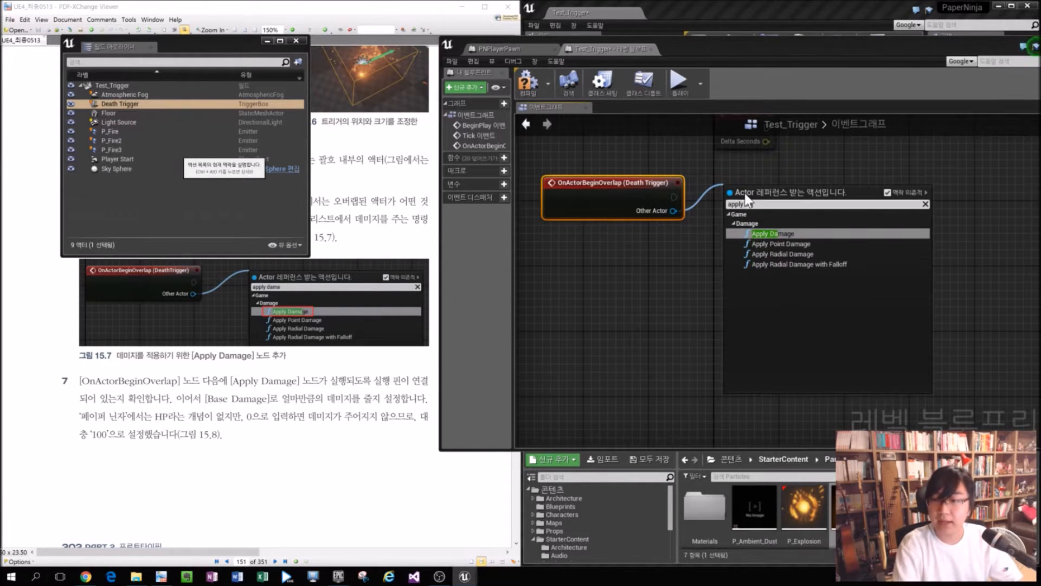
pyautogui.press('Return')
pyautogui.moveTo(744, 193); pyautogui.dragTo(744, 184)
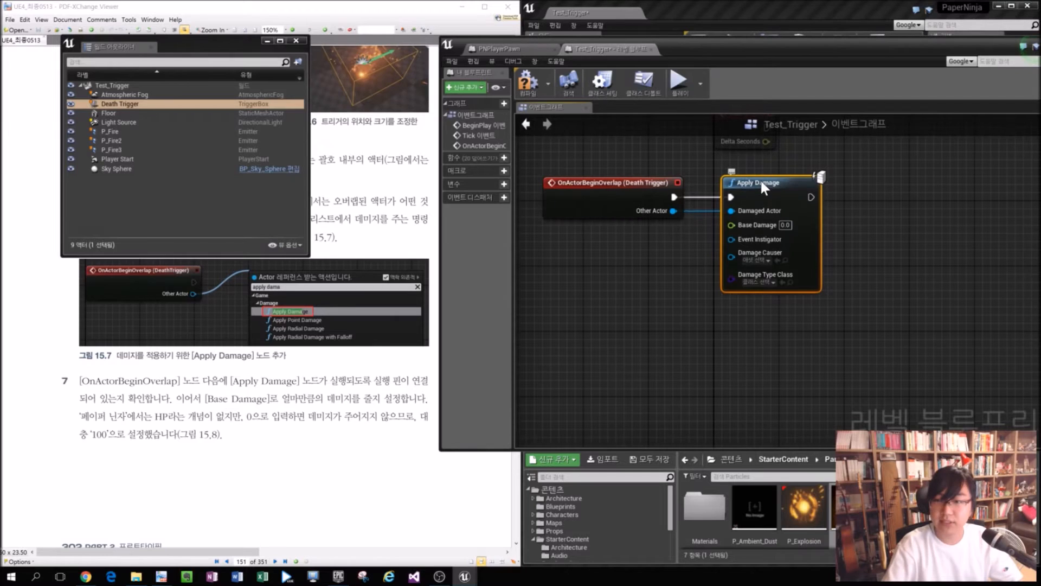
# Check the link between the OnActorBeginOverlap and Apply Damage nodes against instruction 7 of the guide.
pyautogui.moveTo(891, 333); pyautogui.dragTo(580, 169)
pyautogui.moveTo(362, 381); pyautogui.dragTo(355, 382)
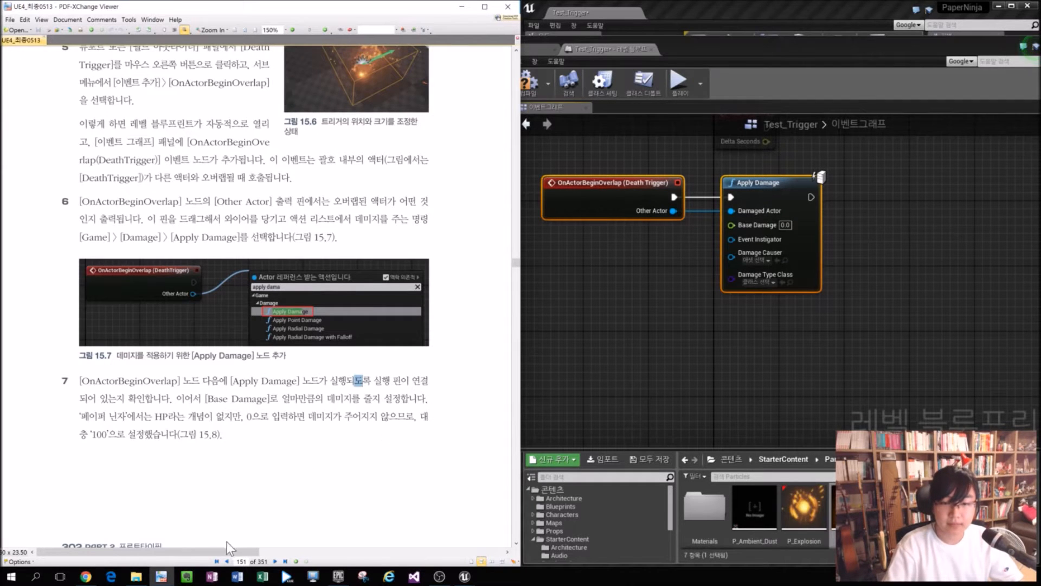
pyautogui.click(781, 184)
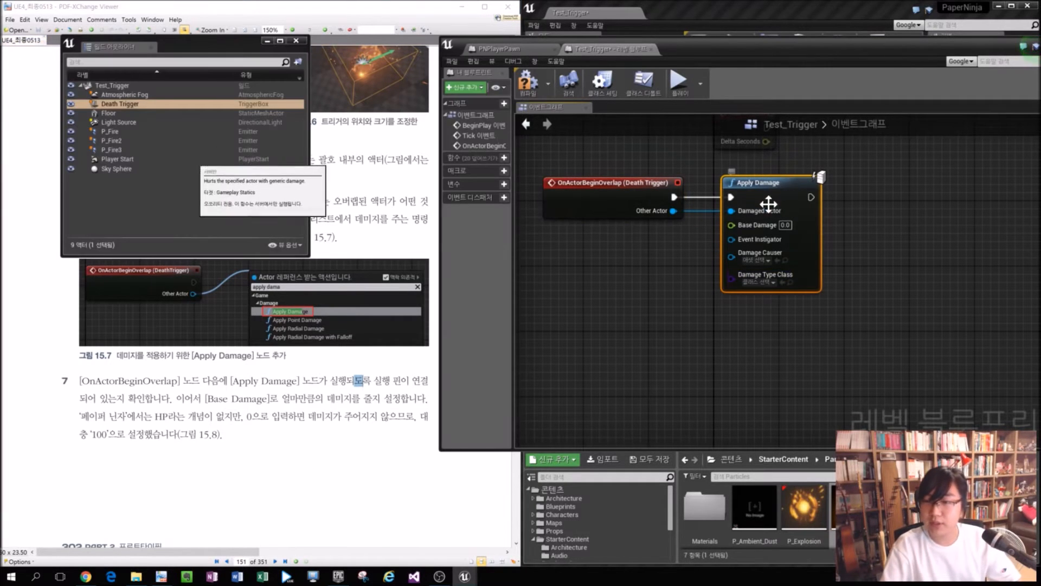
pyautogui.moveTo(703, 163); pyautogui.dragTo(704, 161)
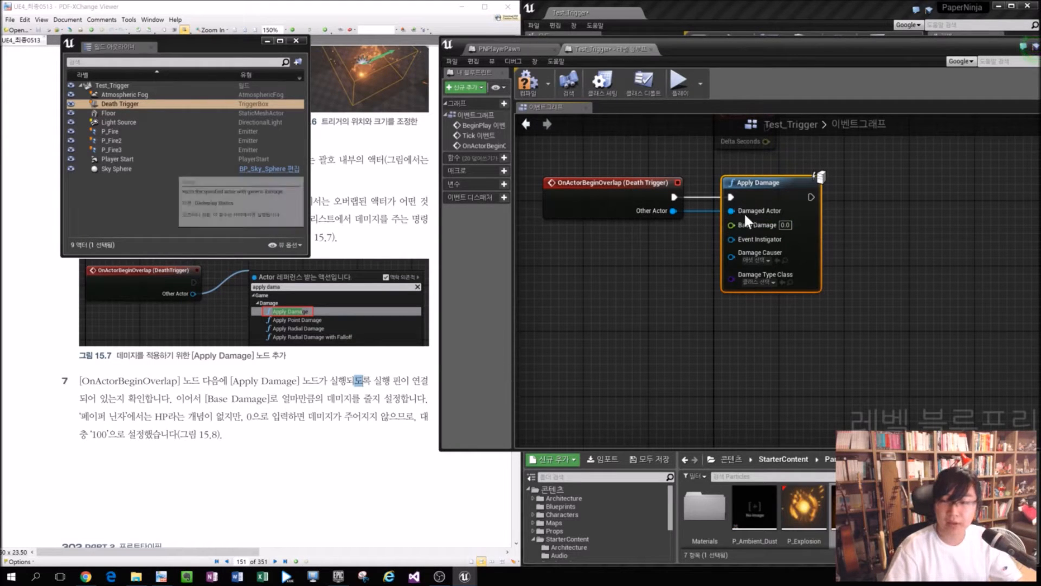
# Set Base Damage on the Apply Damage node to 100.
pyautogui.click(793, 225)
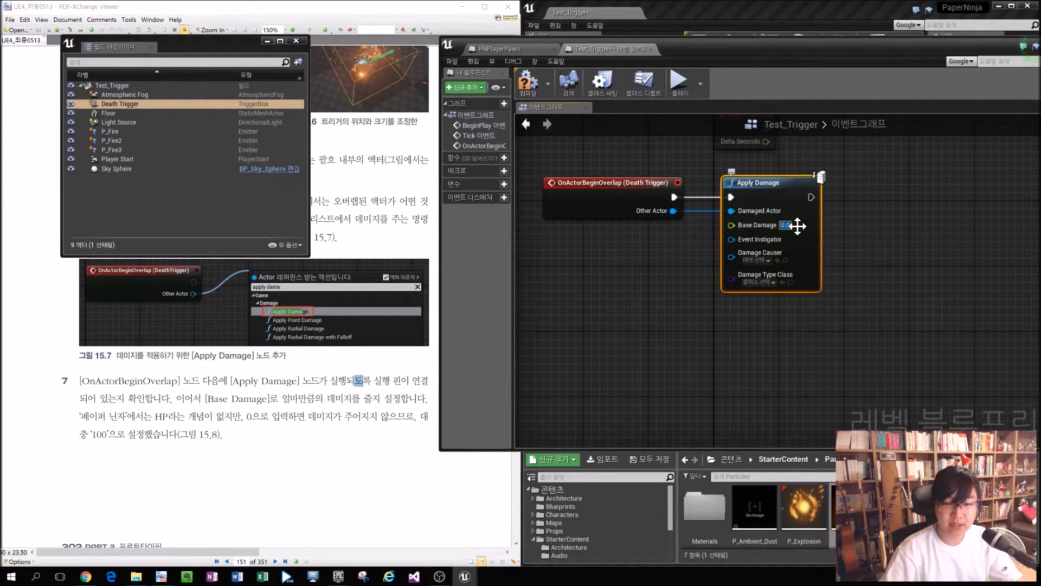
pyautogui.write('100')
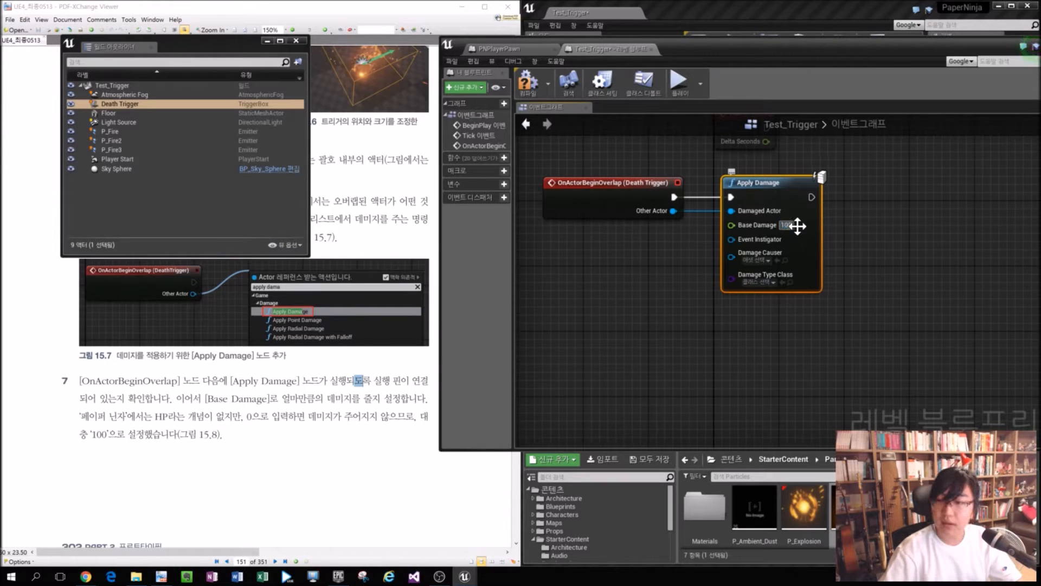
pyautogui.write('0')
pyautogui.moveTo(780, 225); pyautogui.dragTo(950, 224)
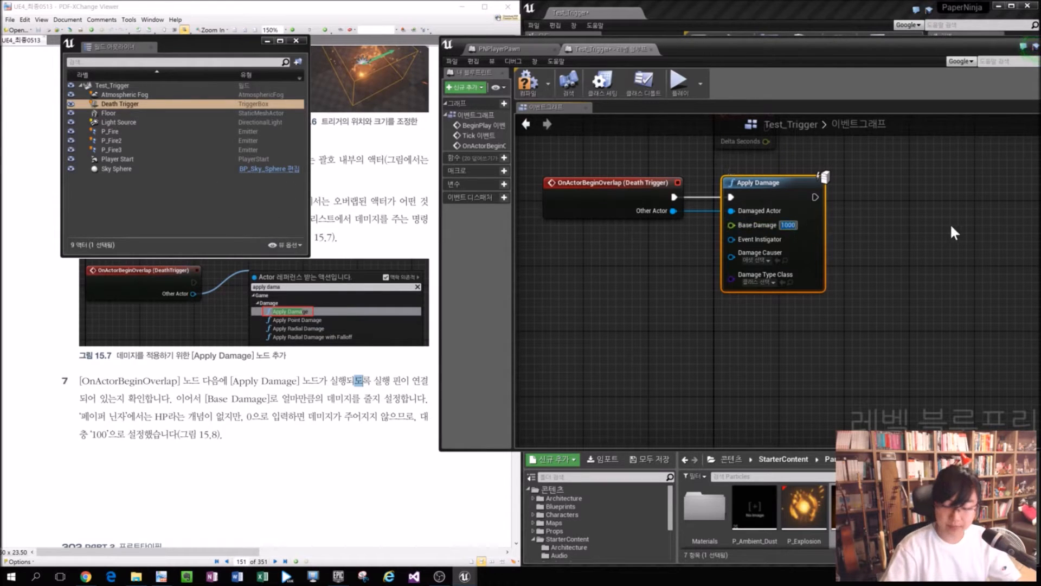
pyautogui.write('100')
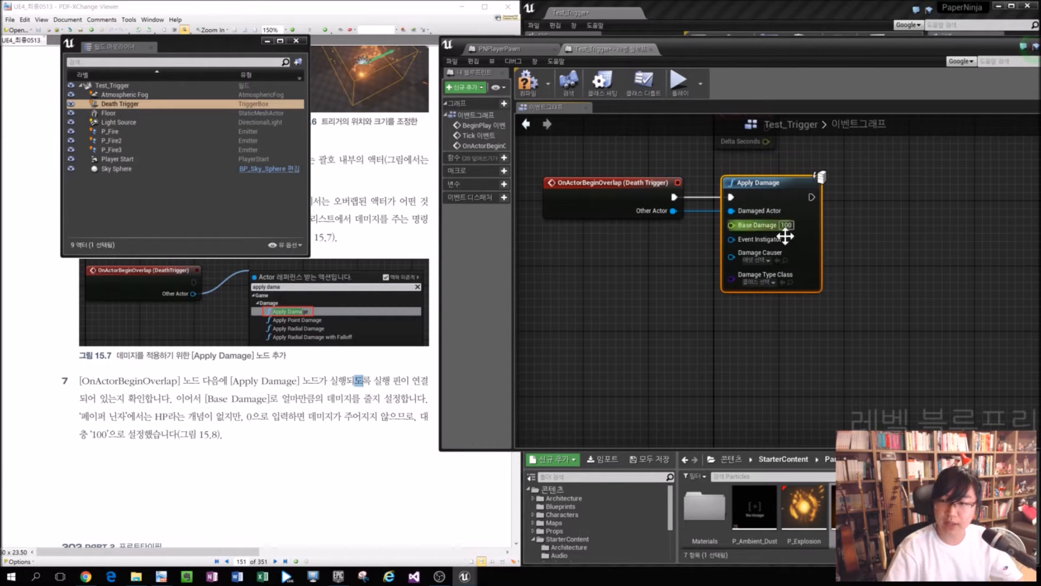
pyautogui.click(891, 262)
# Compare the graph with figure 15.8 and read the guide's note and play-test instruction above figure 15.9.
pyautogui.click(218, 479)
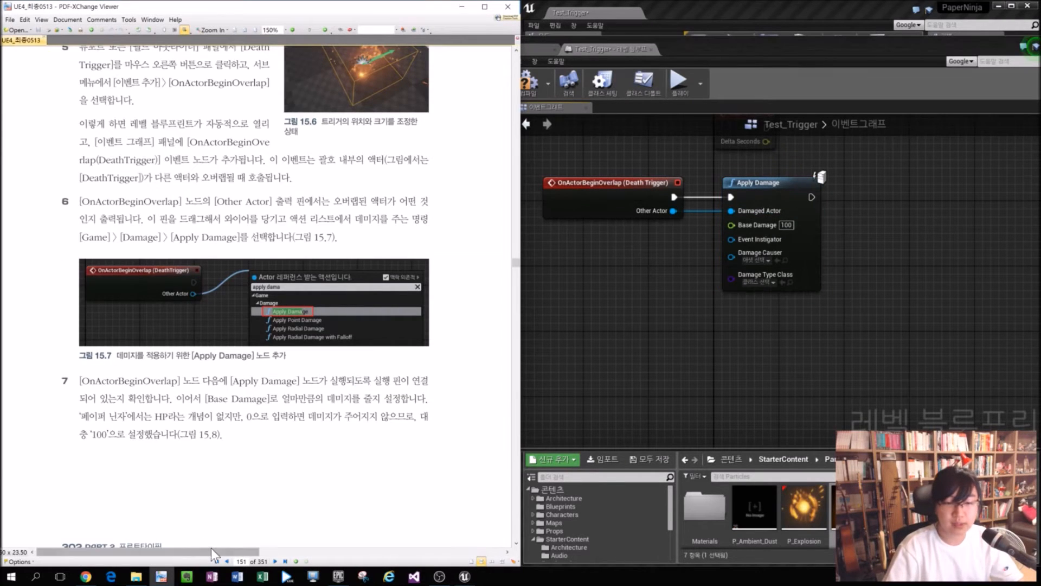
pyautogui.moveTo(211, 551); pyautogui.dragTo(469, 551)
pyautogui.scroll(2, 365, 414)
pyautogui.scroll(2, 367, 416)
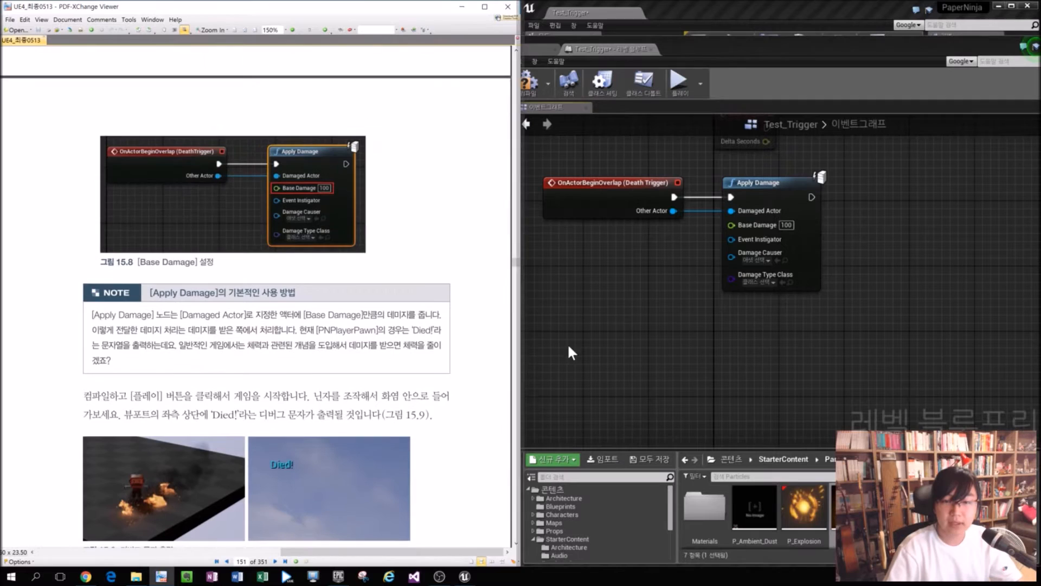
pyautogui.scroll(-3, 249, 298)
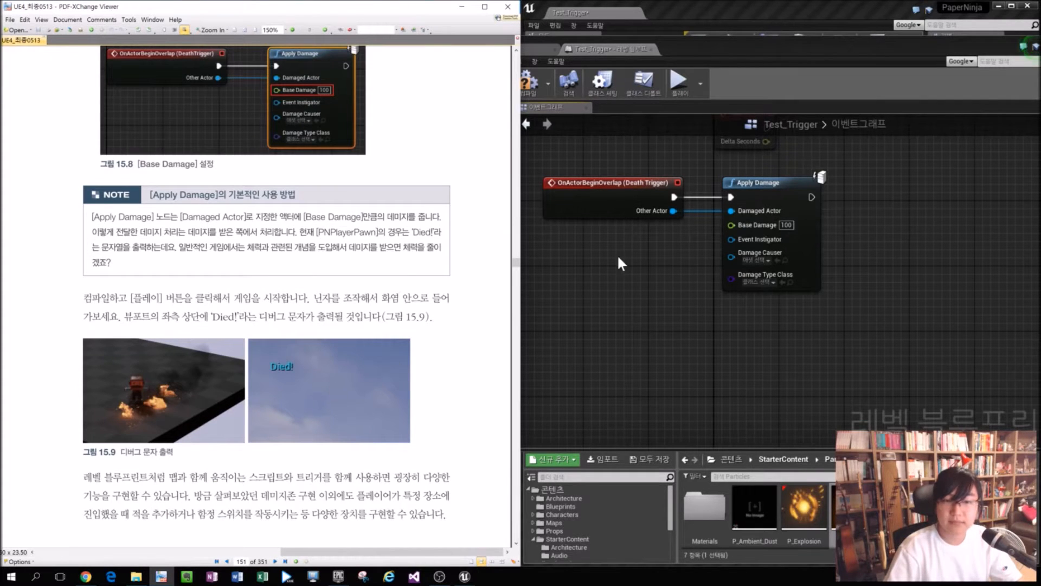
# Bring the whole Level Blueprint window into view, then compile and save the Test_Trigger level blueprint.
pyautogui.moveTo(646, 44); pyautogui.dragTo(458, 59)
pyautogui.click(345, 108)
pyautogui.hotkey('ctrl', 's')
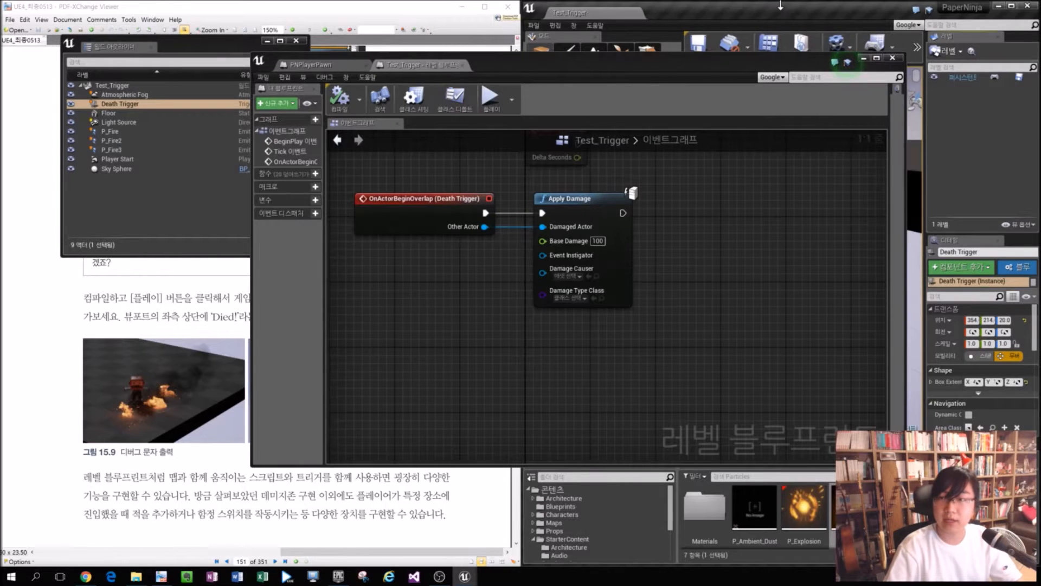
# Put the Level Blueprint window away and maximize the main level editor window.
pyautogui.moveTo(780, 6); pyautogui.dragTo(610, 148)
pyautogui.click(675, 87)
pyautogui.click(865, 59)
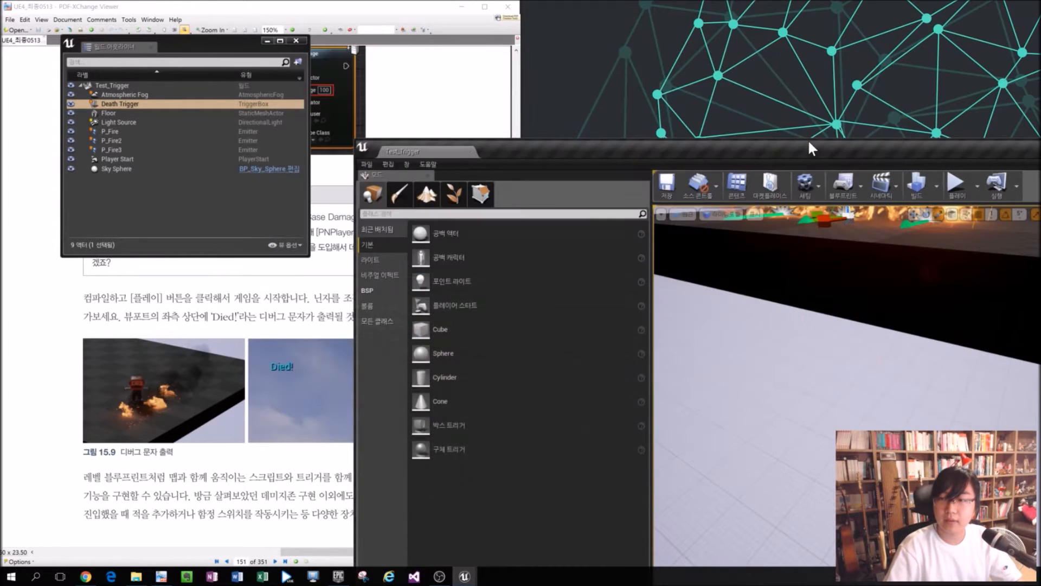
pyautogui.doubleClick(809, 142)
# Play-test the Test_Trigger level by running the ninja into the fire zone, and end the play session.
pyautogui.click(634, 34)
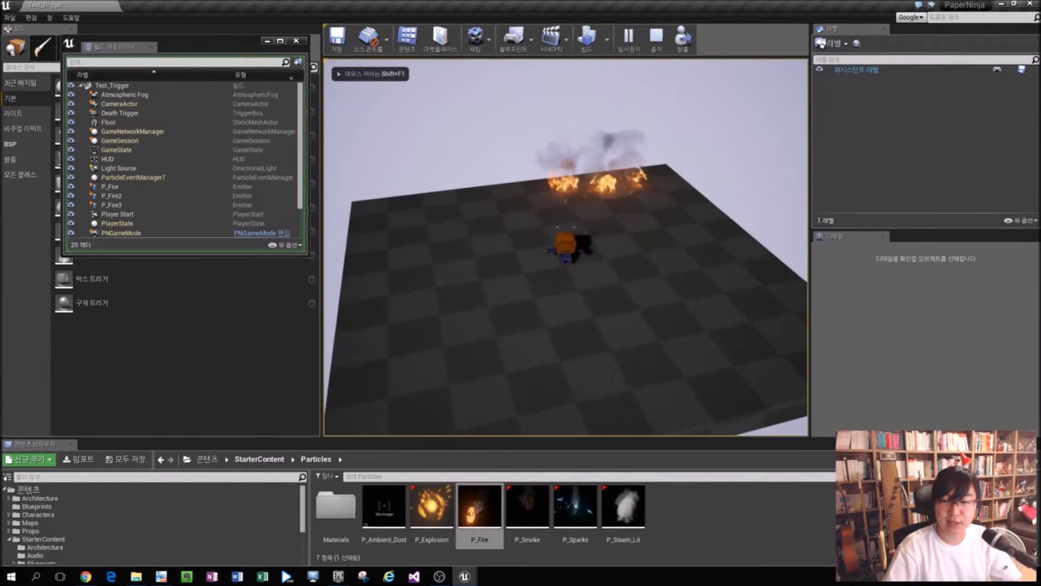
pyautogui.press('w')
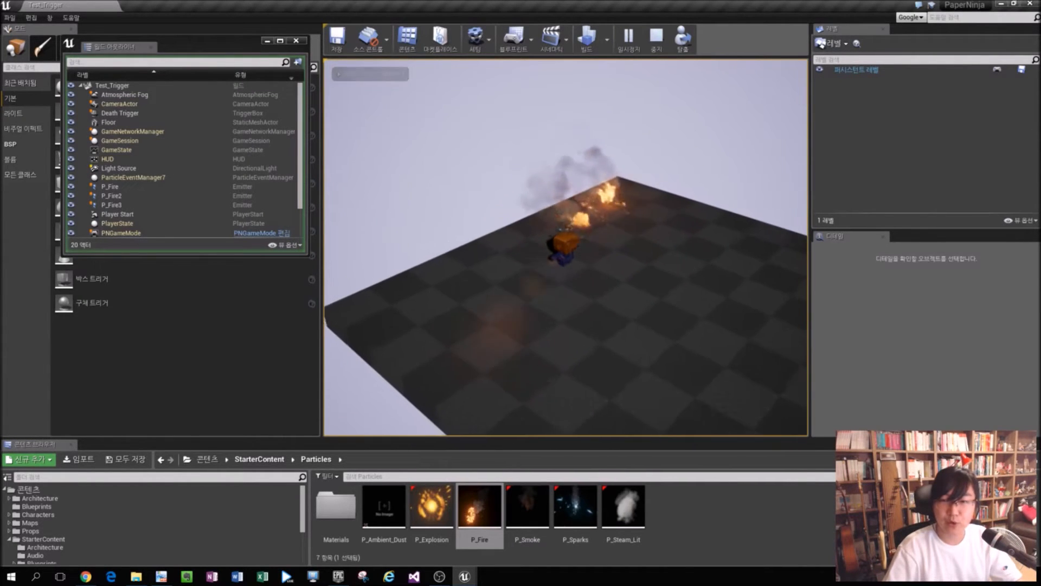
pyautogui.press('w')
pyautogui.press('d')
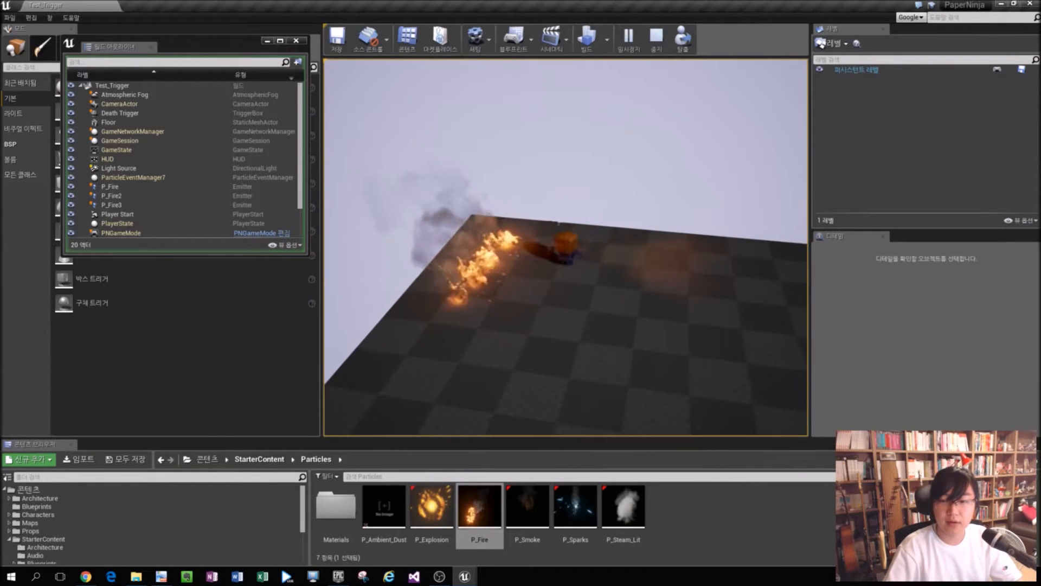
pyautogui.press('a')
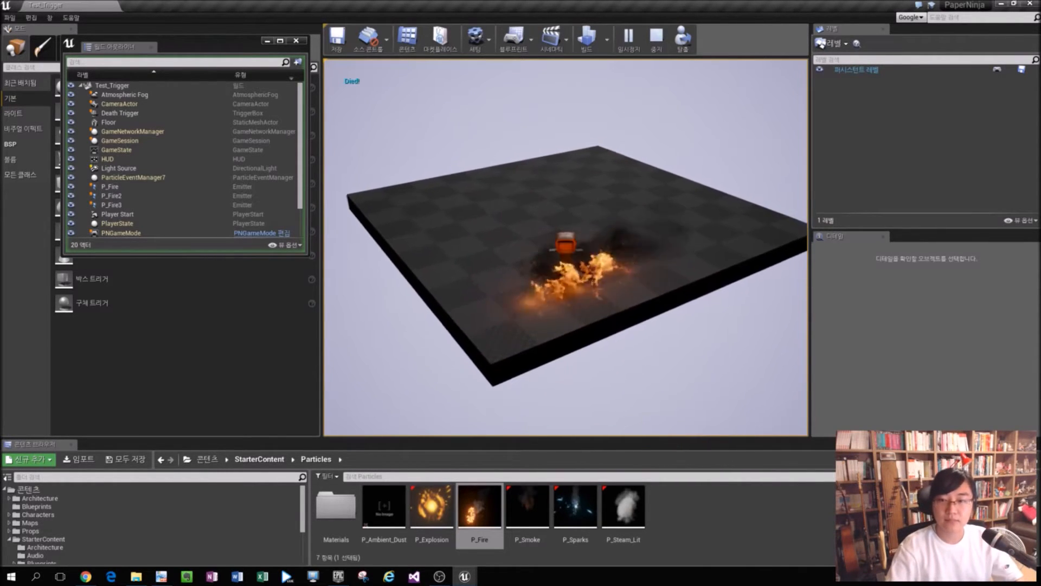
pyautogui.press('Escape')
# Arrange the level editor beside the PDF guide and go to section 15.2.3 about adding a trigger to an actor.
pyautogui.moveTo(586, 7); pyautogui.dragTo(1040, 136)
pyautogui.click(290, 130)
pyautogui.click(708, 347)
pyautogui.click(320, 424)
pyautogui.scroll(-3, 324, 472)
pyautogui.moveTo(345, 552); pyautogui.dragTo(98, 543)
pyautogui.scroll(-5, 157, 455)
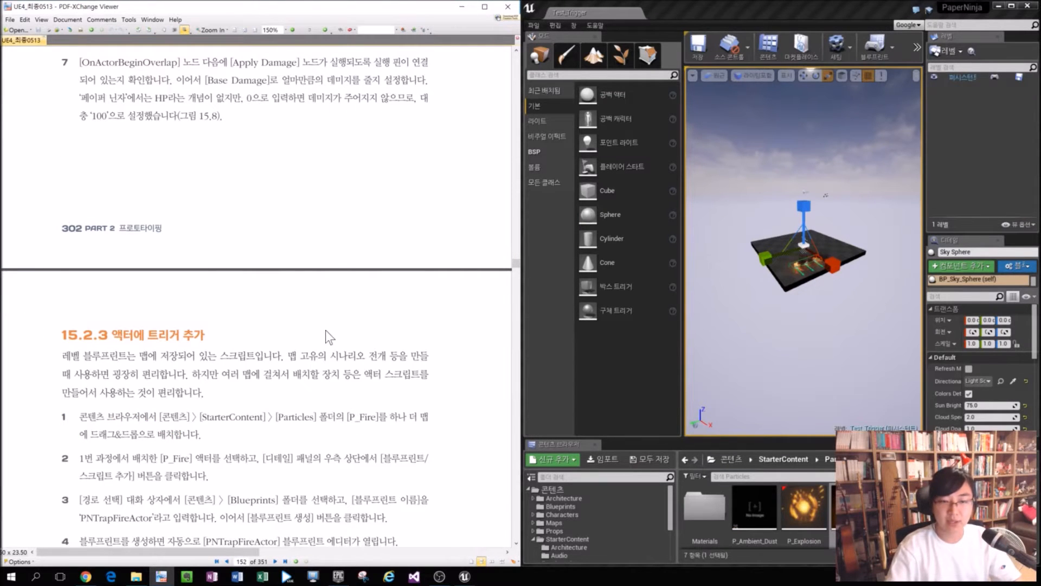
# Dock the World Outliner with the Levels panel and look over the instructions of guide section 15.2.3.
pyautogui.keyDown('ctrl'); pyautogui.scroll(-2, 444, 317); pyautogui.keyUp('ctrl')
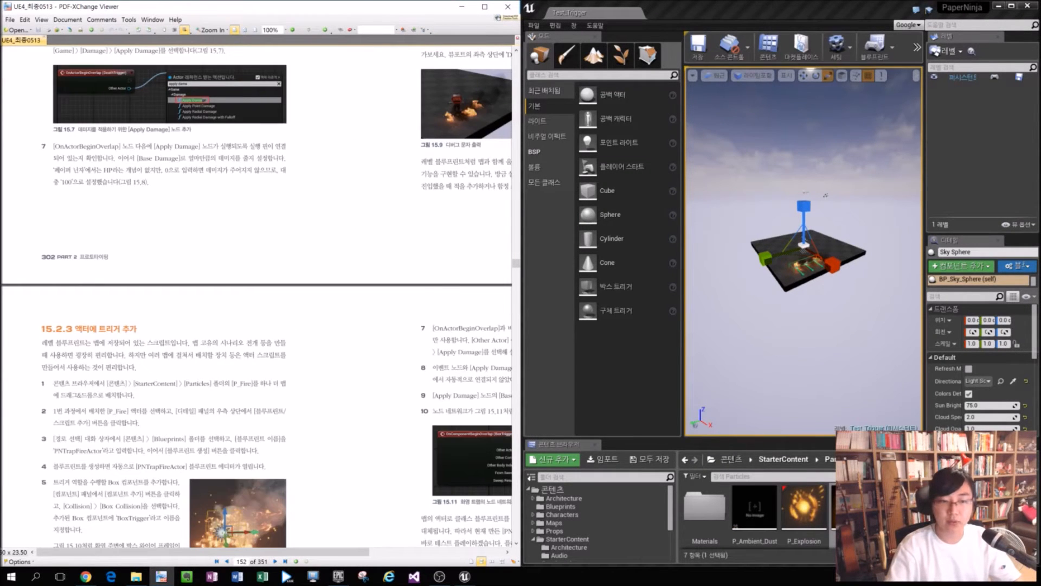
pyautogui.moveTo(66, 313); pyautogui.dragTo(13, 308)
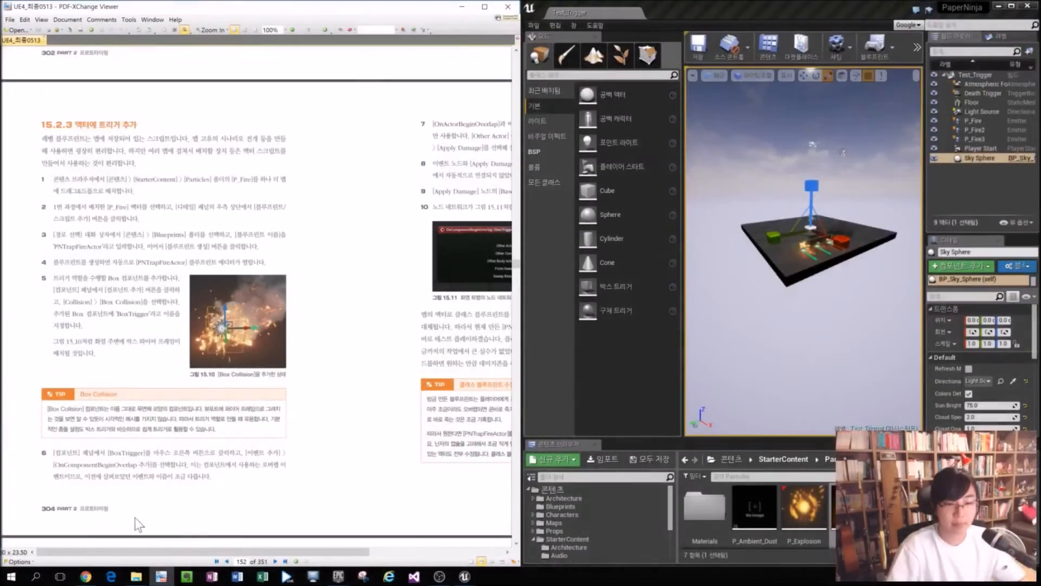
pyautogui.keyDown('ctrl'); pyautogui.scroll(2, 111, 300); pyautogui.keyUp('ctrl')
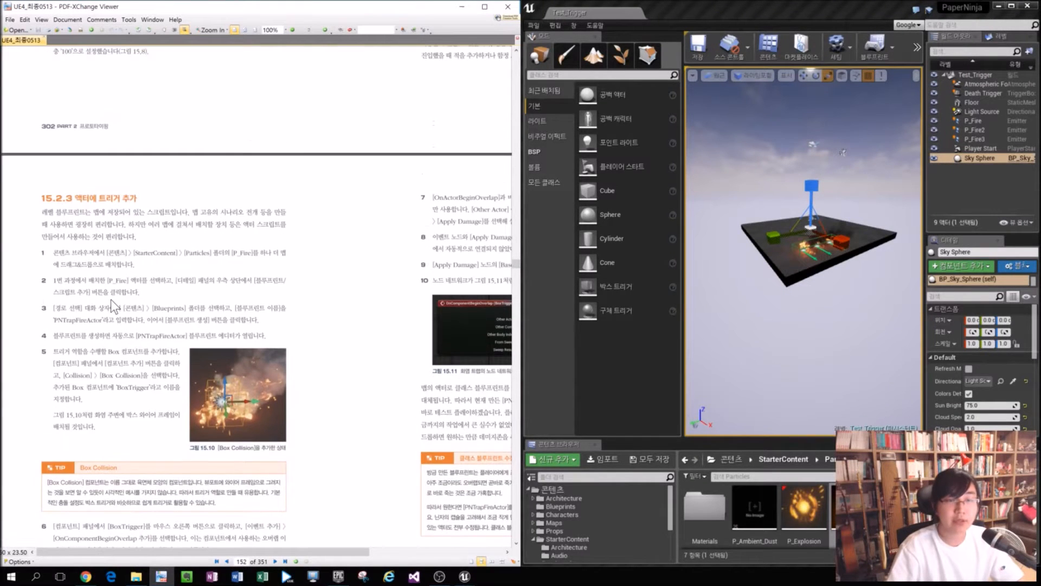
pyautogui.keyDown('ctrl'); pyautogui.scroll(-2, 250, 234); pyautogui.keyUp('ctrl')
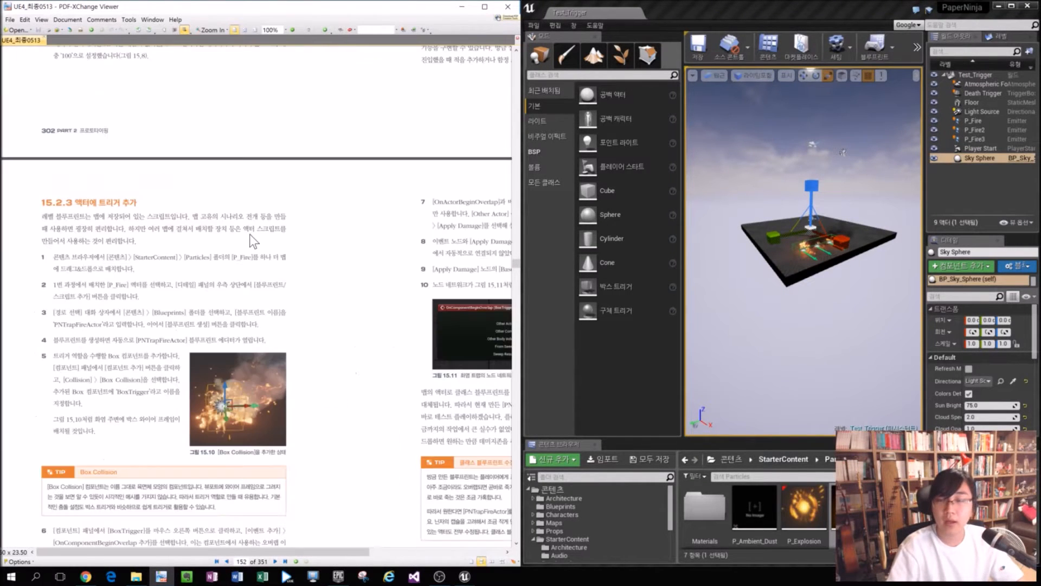
# Select the P_Fire emitter and examine the row of placed fires on the floor from several angles.
pyautogui.click(804, 247)
pyautogui.keyDown('alt'); pyautogui.moveTo(813, 204); pyautogui.dragTo(694, 217); pyautogui.keyUp('alt')
pyautogui.scroll(5, 753, 265)
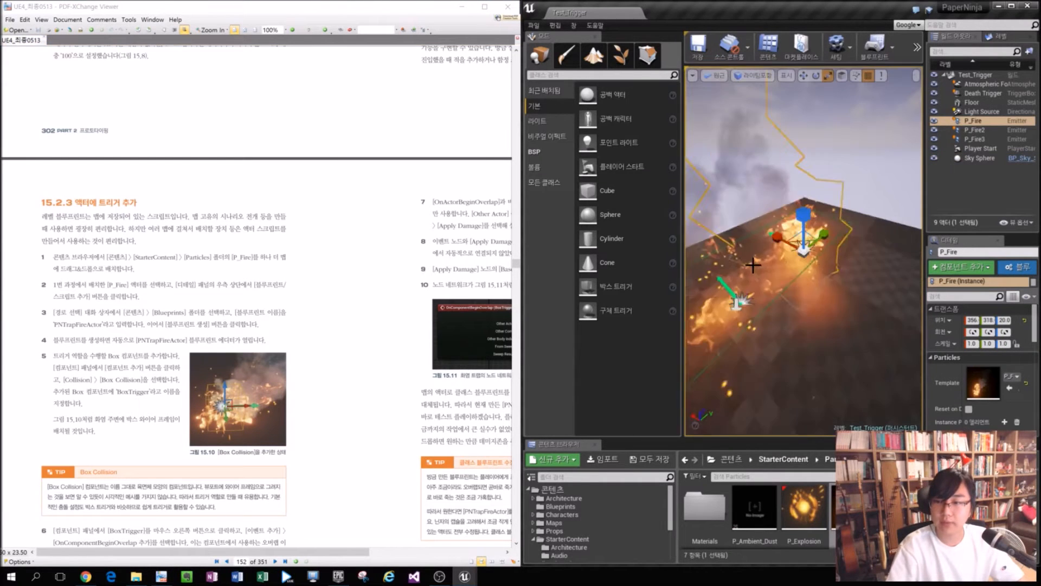
pyautogui.scroll(-4, 754, 265)
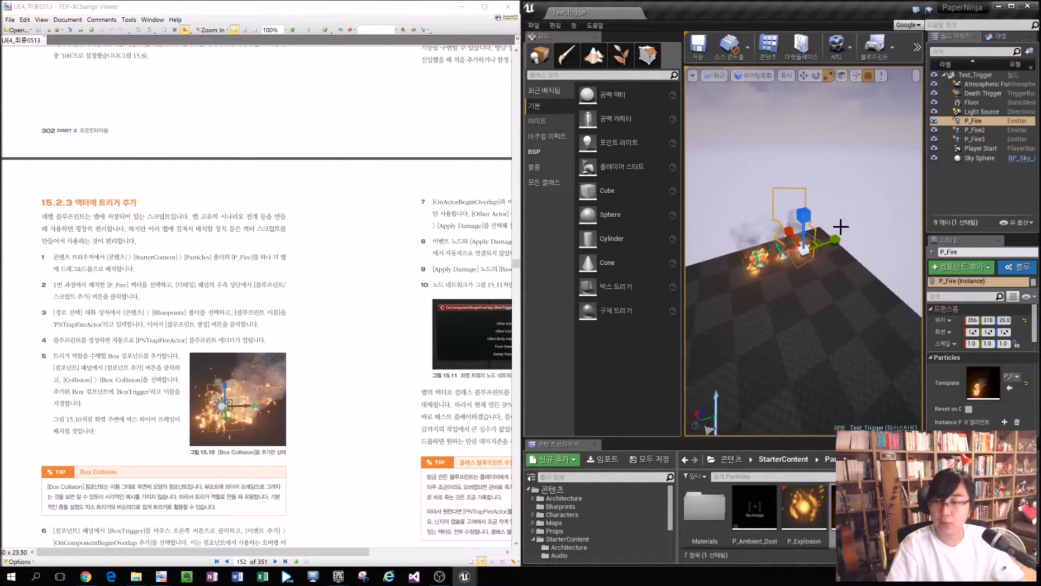
pyautogui.scroll(4, 860, 229)
pyautogui.press('w')
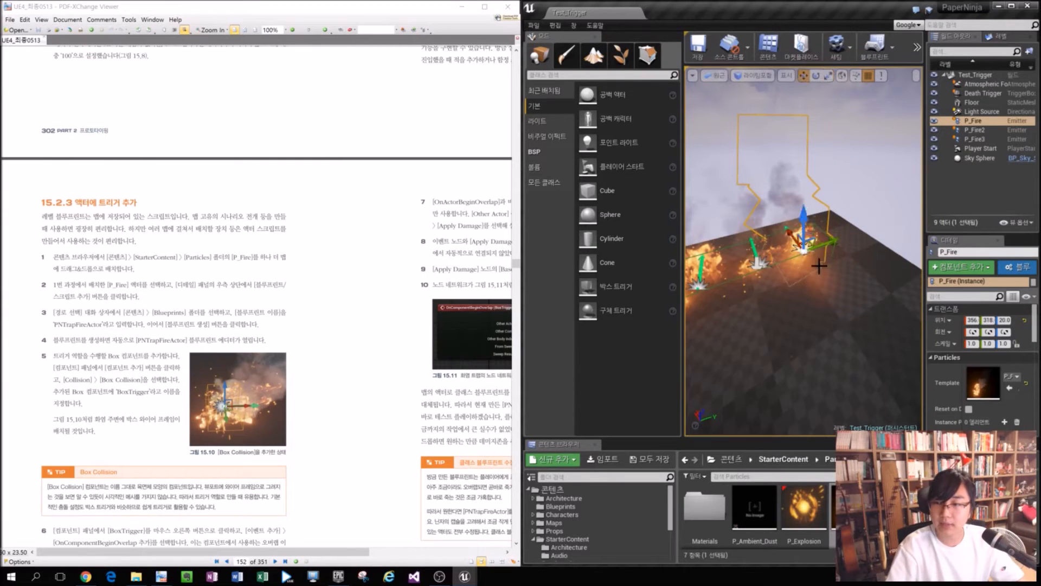
pyautogui.scroll(-5, 824, 252)
pyautogui.keyDown('alt'); pyautogui.moveTo(738, 243); pyautogui.dragTo(857, 211); pyautogui.keyUp('alt')
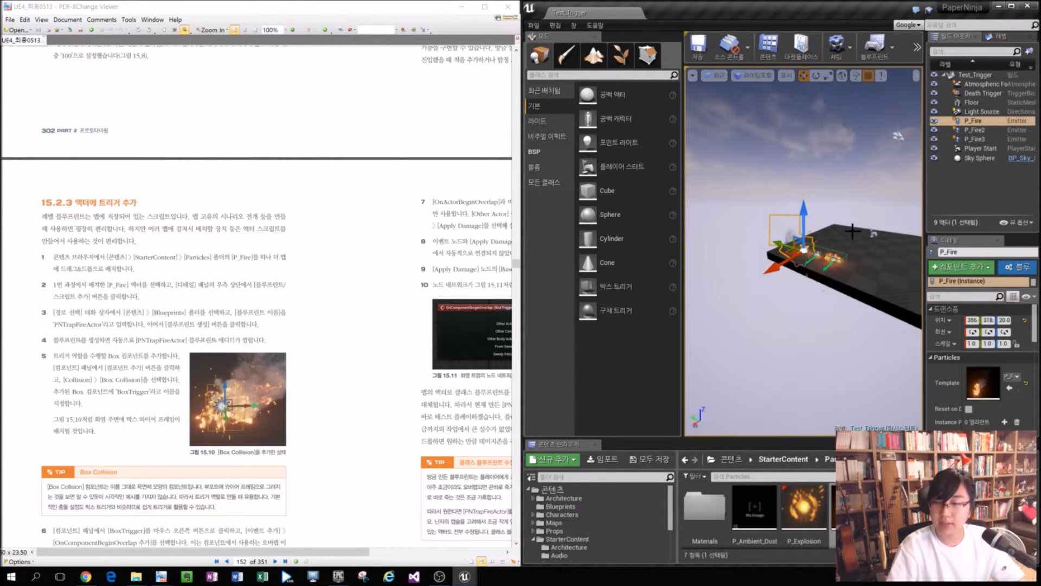
# Read step 1 of section 15.2.3 about placing one more P_Fire from the StarterContent Particles folder.
pyautogui.click(138, 297)
pyautogui.keyDown('ctrl'); pyautogui.scroll(3, 51, 268); pyautogui.keyUp('ctrl')
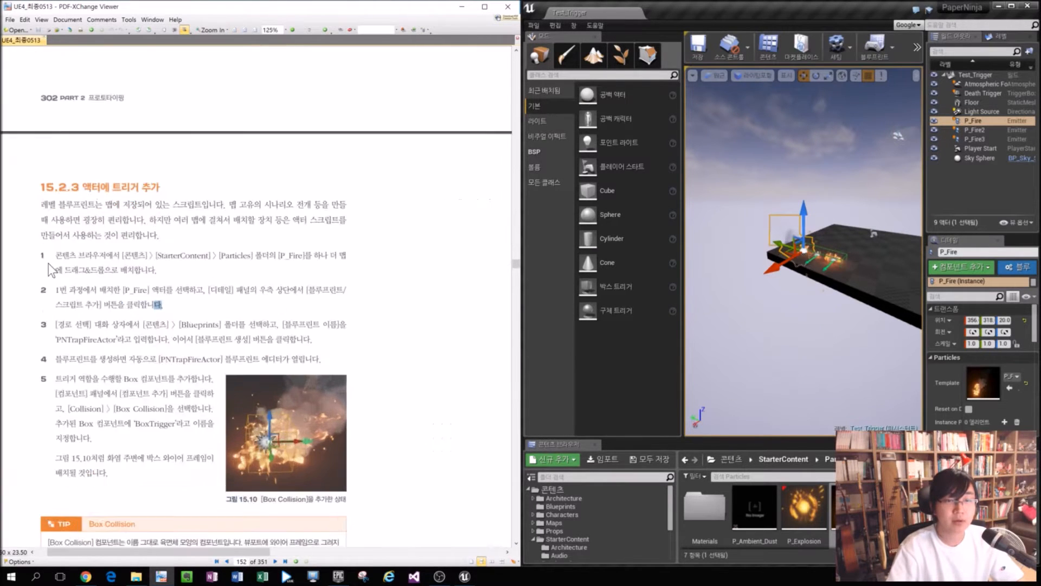
pyautogui.keyDown('ctrl'); pyautogui.scroll(-1, 284, 279); pyautogui.keyUp('ctrl')
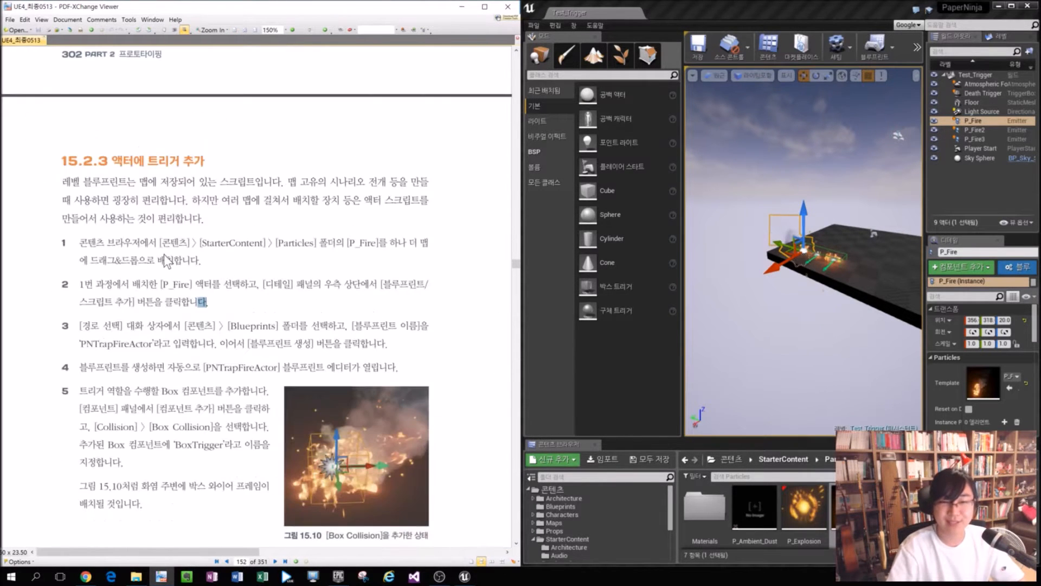
pyautogui.moveTo(235, 242); pyautogui.dragTo(263, 242)
pyautogui.click(367, 243)
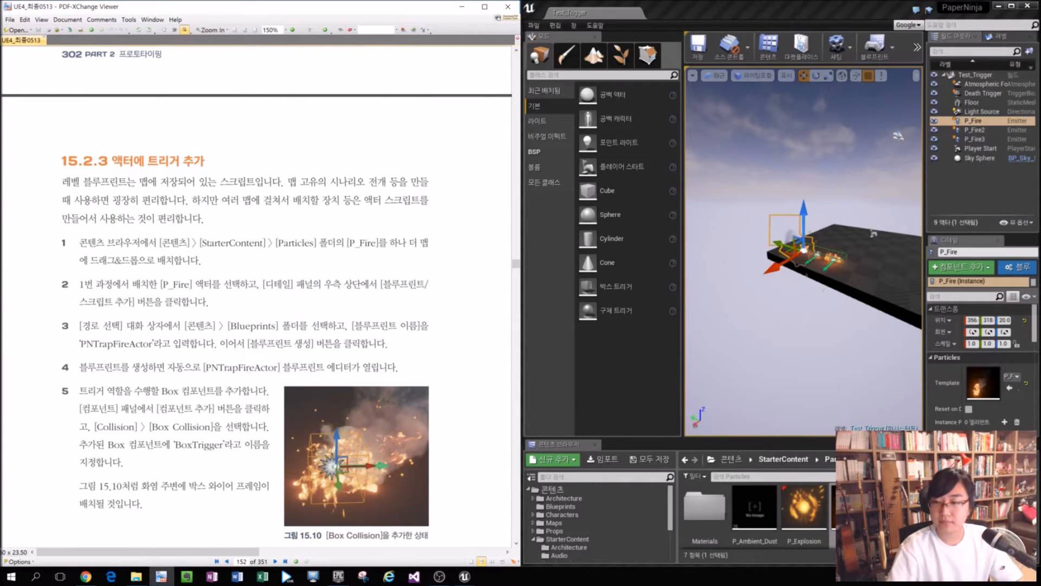
# Duplicate the P_Fire3 emitter and place the copy apart from the other fires, at about Y -81 cm.
pyautogui.click(862, 284)
pyautogui.scroll(4, 862, 285)
pyautogui.moveTo(804, 320); pyautogui.dragTo(865, 306, button='right')
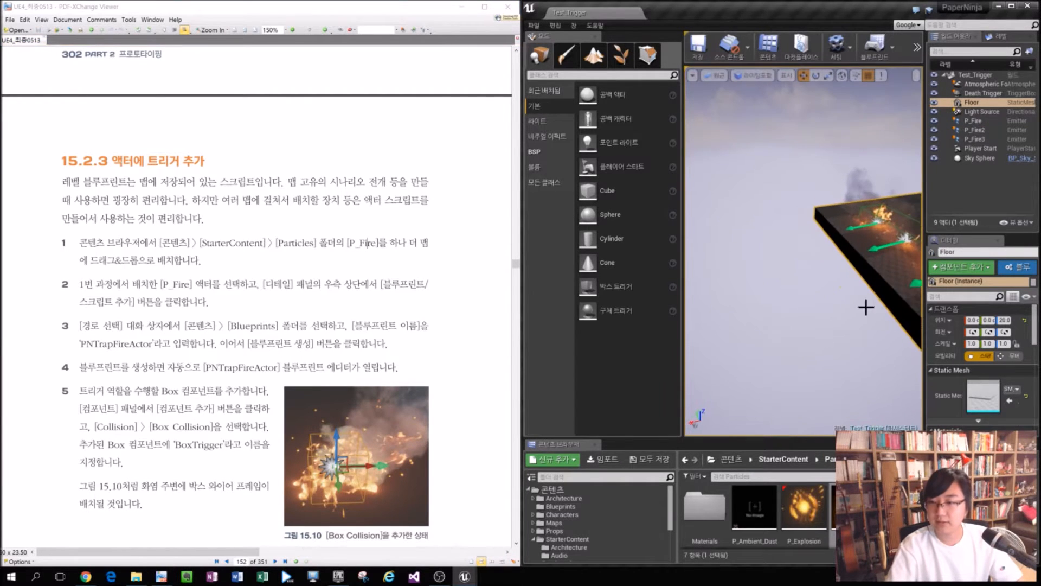
pyautogui.moveTo(844, 264); pyautogui.dragTo(799, 280, button='right')
pyautogui.click(788, 259)
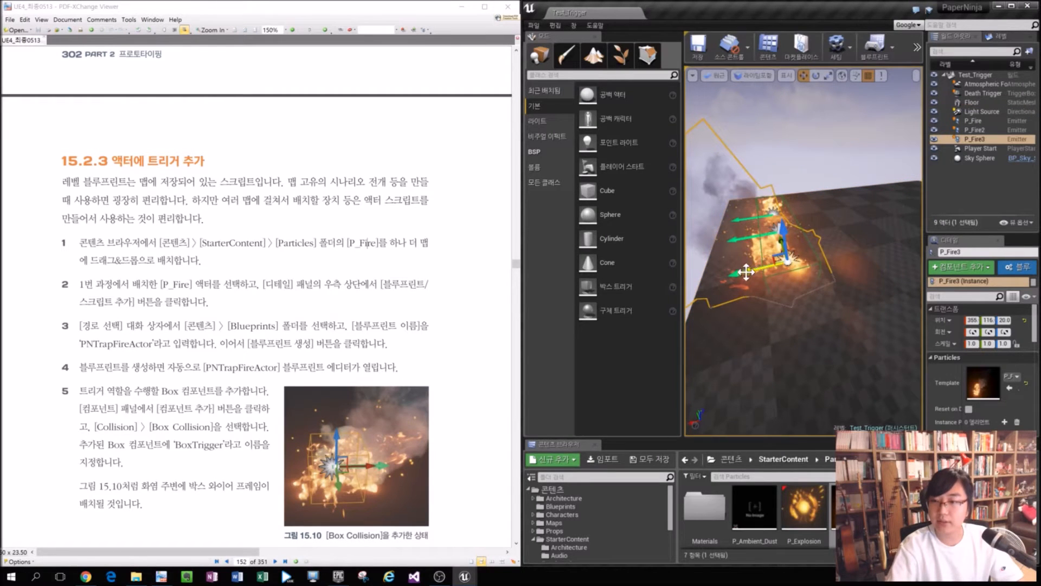
pyautogui.keyDown('alt'); pyautogui.moveTo(778, 241); pyautogui.dragTo(826, 332); pyautogui.keyUp('alt')
pyautogui.click(693, 76)
pyautogui.click(711, 98)
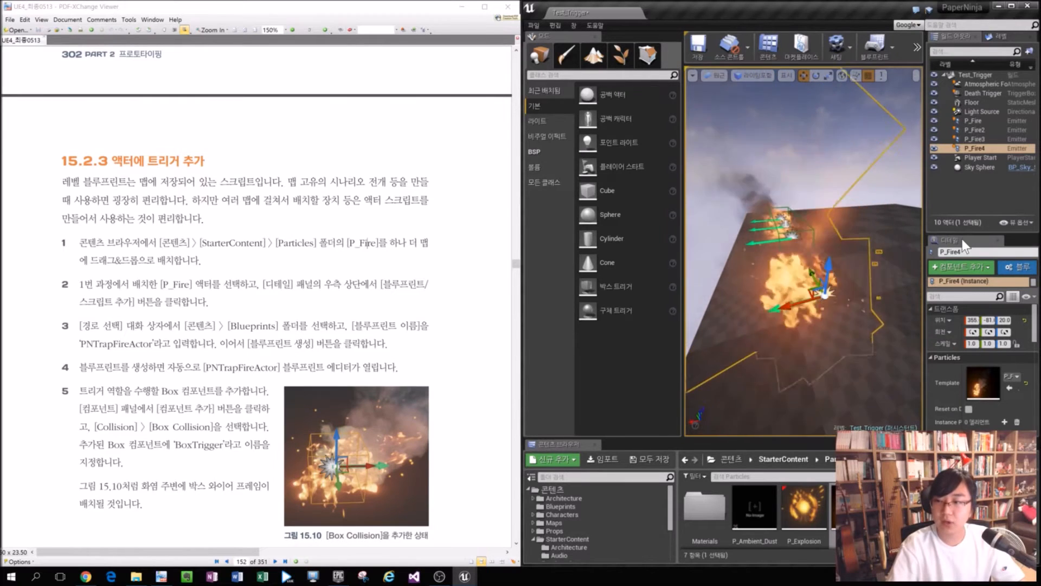
# Detach the Details panel into its own window, widen it, and place it over the guide.
pyautogui.moveTo(962, 239); pyautogui.dragTo(287, 248)
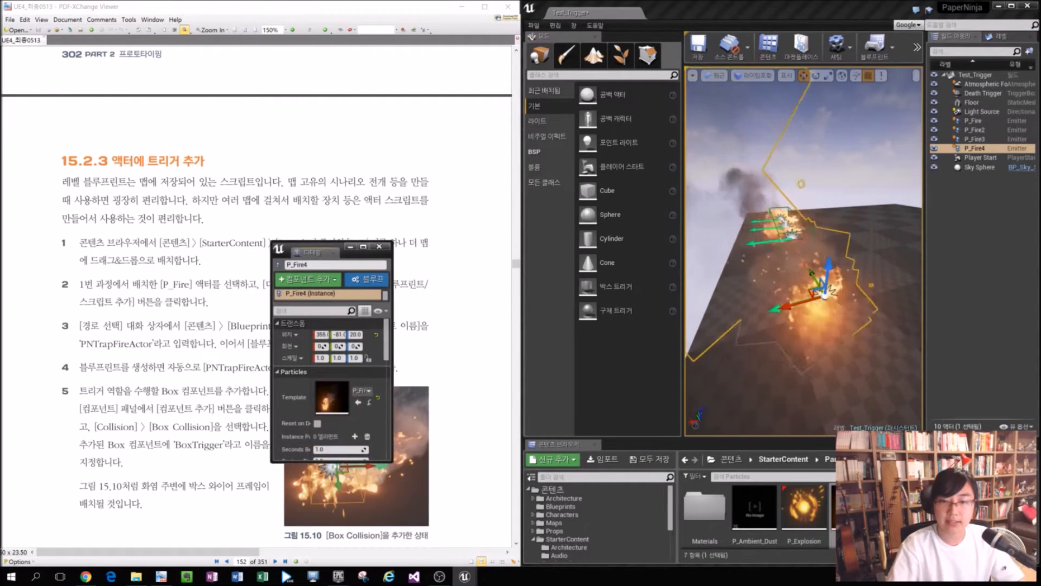
pyautogui.moveTo(392, 321); pyautogui.dragTo(493, 341)
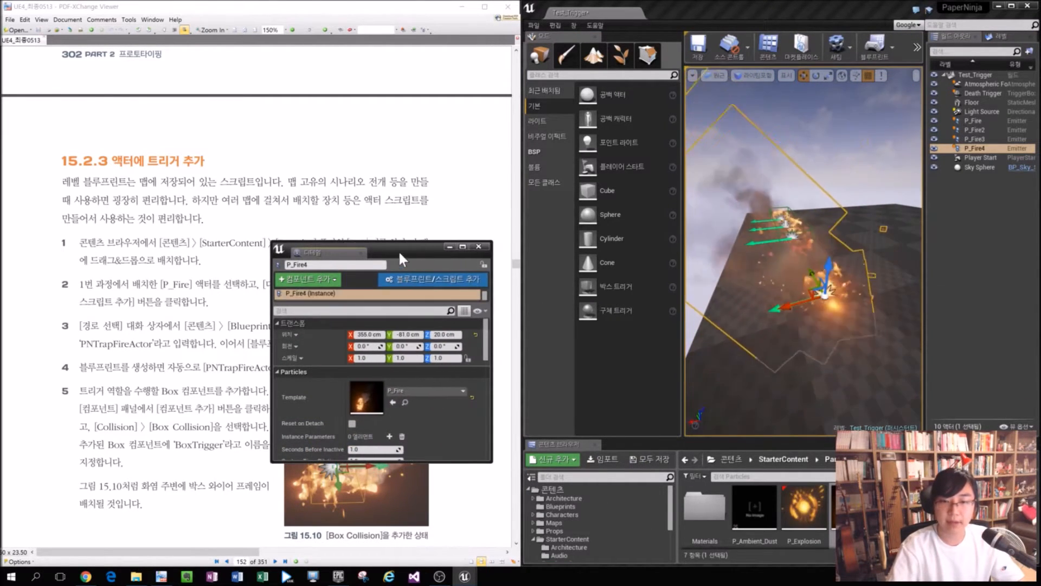
pyautogui.moveTo(401, 259); pyautogui.dragTo(369, 154)
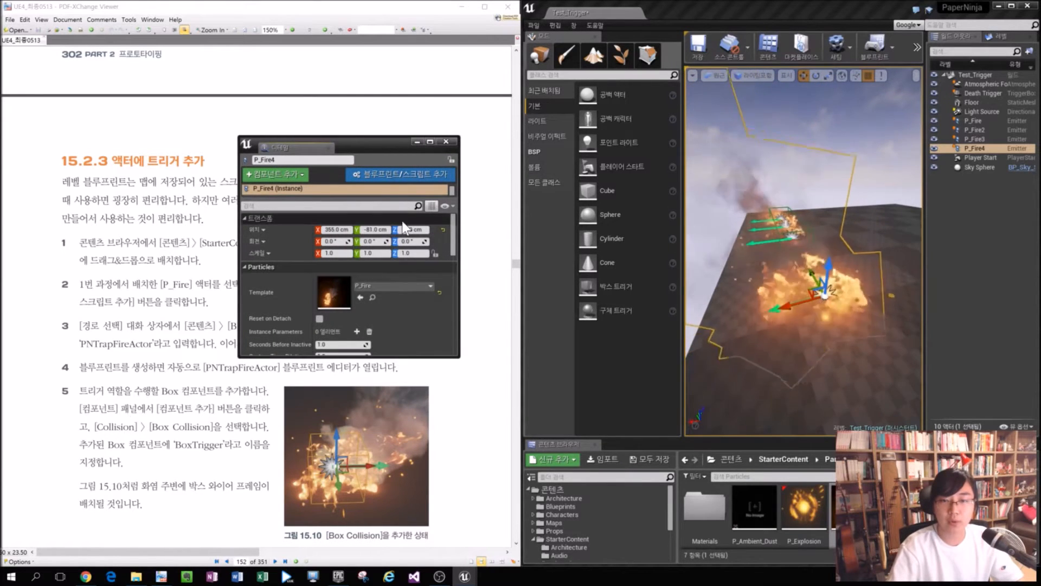
# Create a Blueprint named PNTrapFireActor from the P_Fire4 emitter in the Blueprints content folder.
pyautogui.click(420, 187)
pyautogui.click(416, 177)
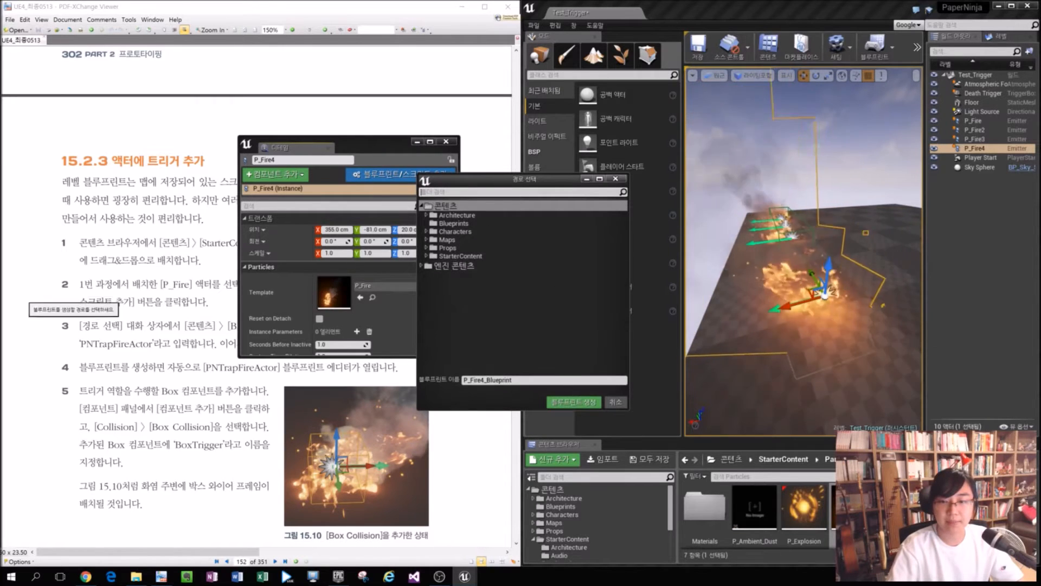
pyautogui.moveTo(478, 177); pyautogui.dragTo(457, 201)
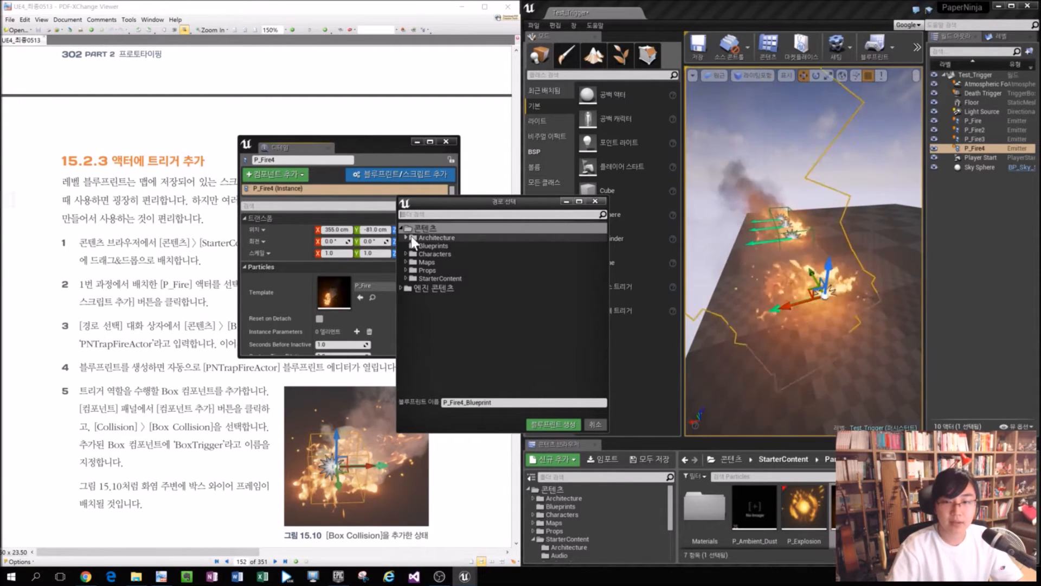
pyautogui.click(434, 245)
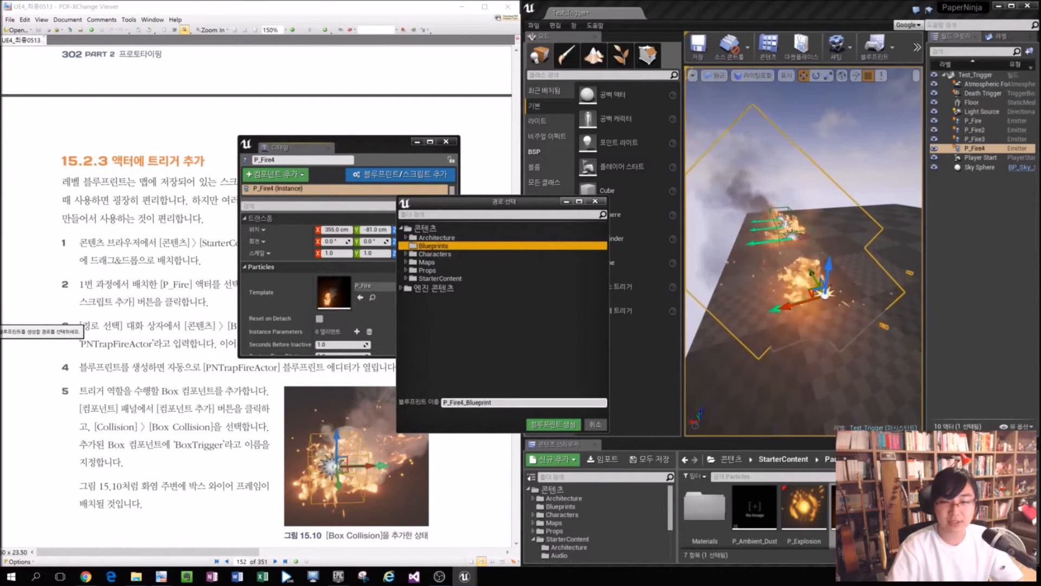
pyautogui.click(491, 402)
pyautogui.write('PNTr')
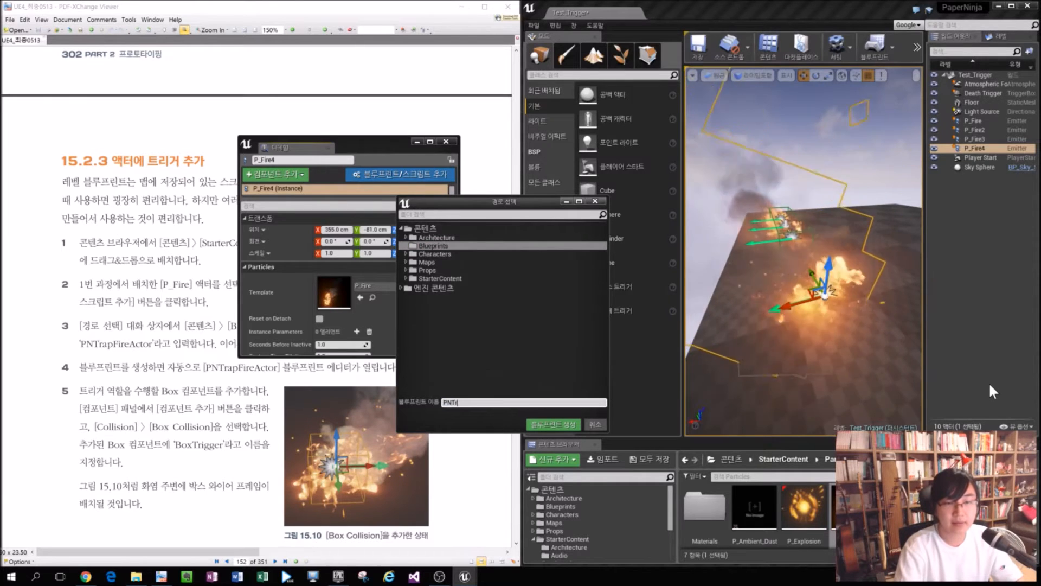
pyautogui.write('apFireActor')
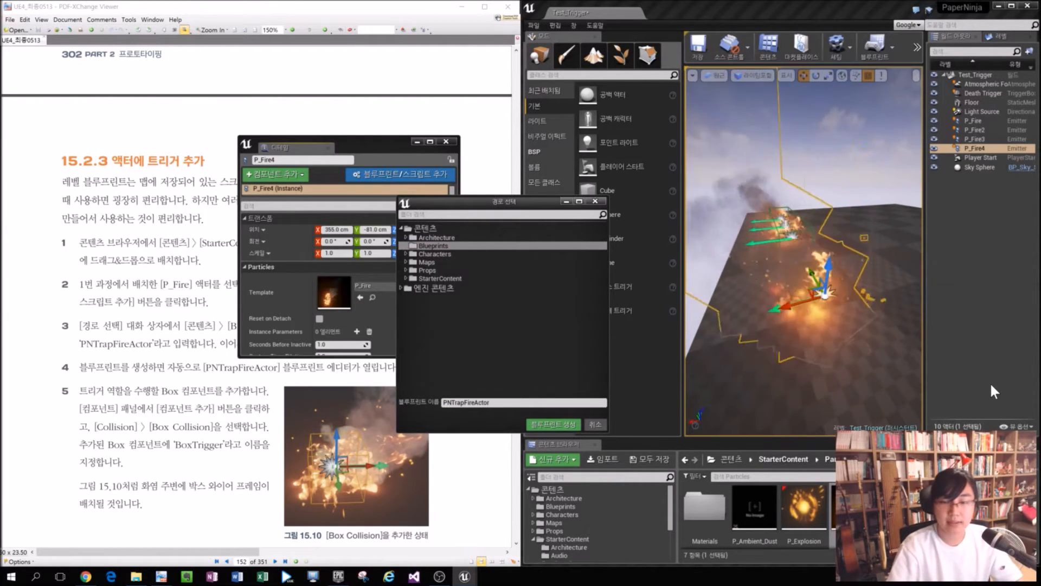
pyautogui.click(562, 424)
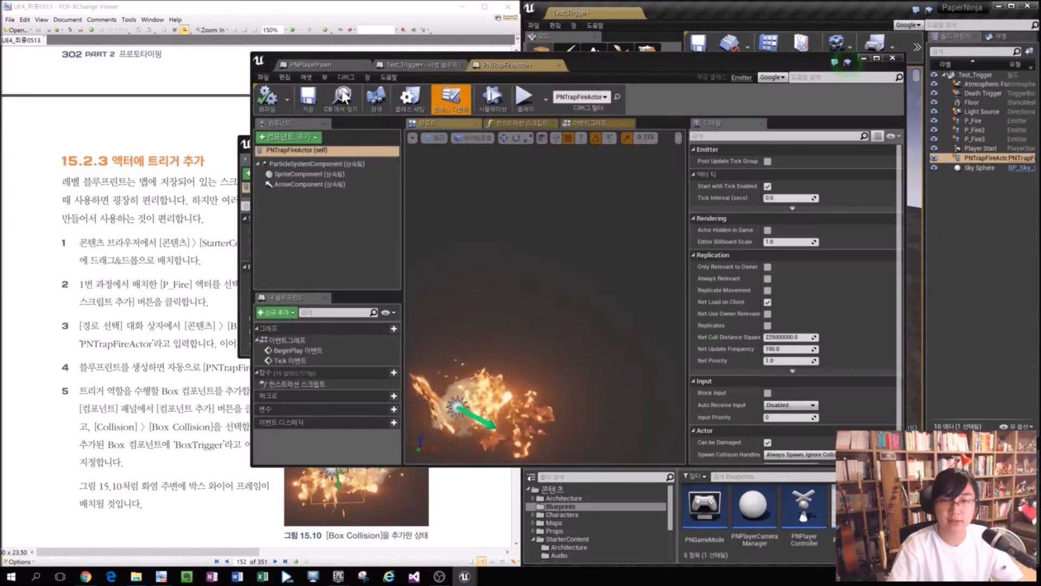
# Dock the Details panel below the World Outliner and move the PNTrapFireActor Blueprint editor back into full view.
pyautogui.moveTo(595, 62); pyautogui.dragTo(534, 385)
pyautogui.moveTo(291, 147); pyautogui.dragTo(962, 48)
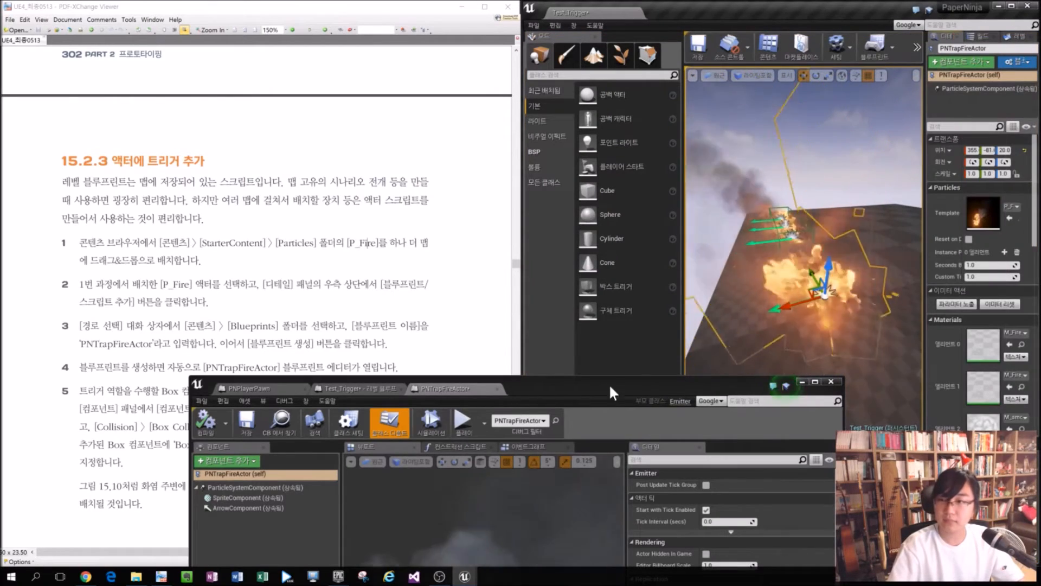
pyautogui.moveTo(945, 37); pyautogui.dragTo(293, 179)
pyautogui.moveTo(423, 250); pyautogui.dragTo(983, 326)
pyautogui.moveTo(545, 382); pyautogui.dragTo(693, 59)
# Select the ParticleSystemComponent of PNTrapFireActor and examine its fire in the Blueprint viewport.
pyautogui.click(665, 374)
pyautogui.scroll(-5, 665, 374)
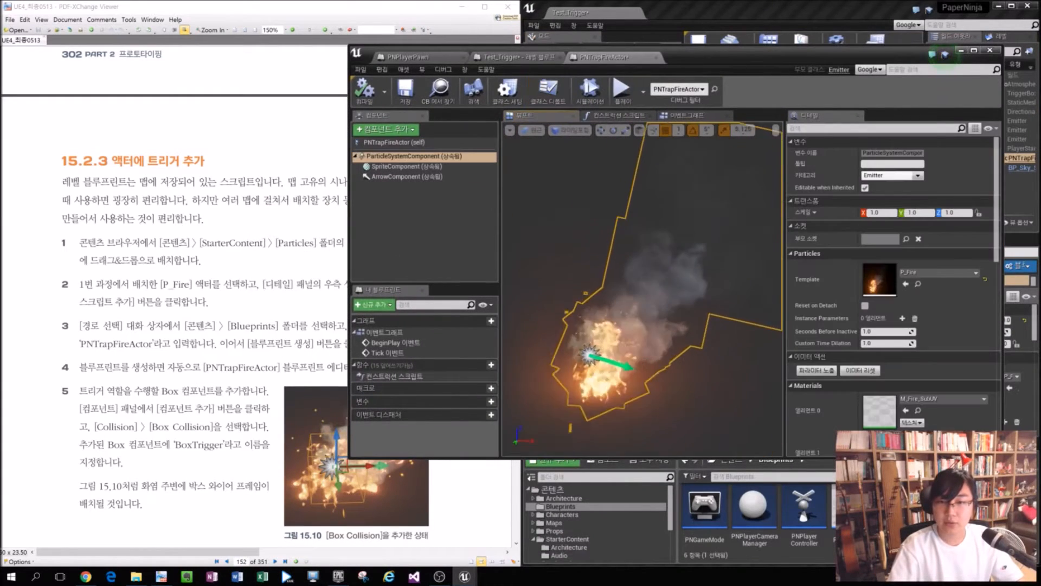
pyautogui.moveTo(665, 374); pyautogui.dragTo(704, 376, button='right')
pyautogui.scroll(-4, 564, 379)
pyautogui.moveTo(565, 379); pyautogui.dragTo(651, 375, button='right')
pyautogui.moveTo(564, 409); pyautogui.dragTo(619, 407, button='right')
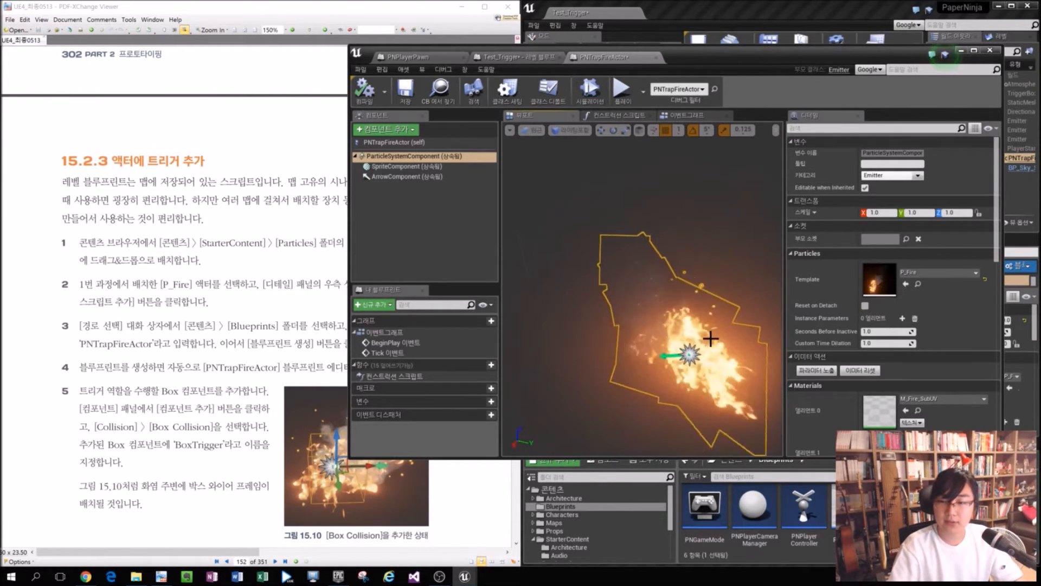
pyautogui.moveTo(682, 282); pyautogui.dragTo(728, 281, button='right')
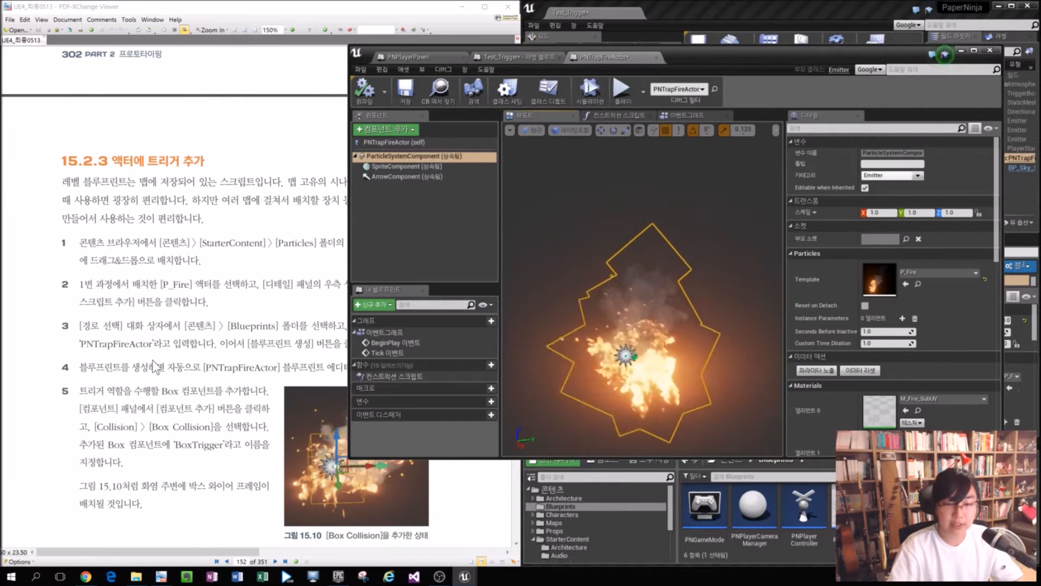
# Add a Box Collision component to the PNTrapFireActor Blueprint.
pyautogui.click(91, 424)
pyautogui.scroll(-3, 91, 425)
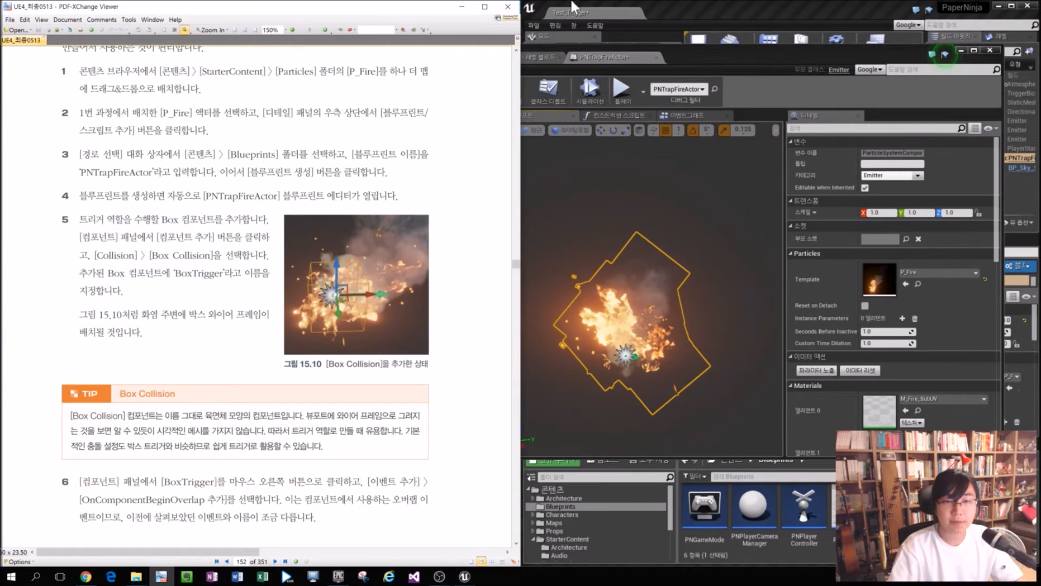
pyautogui.click(637, 60)
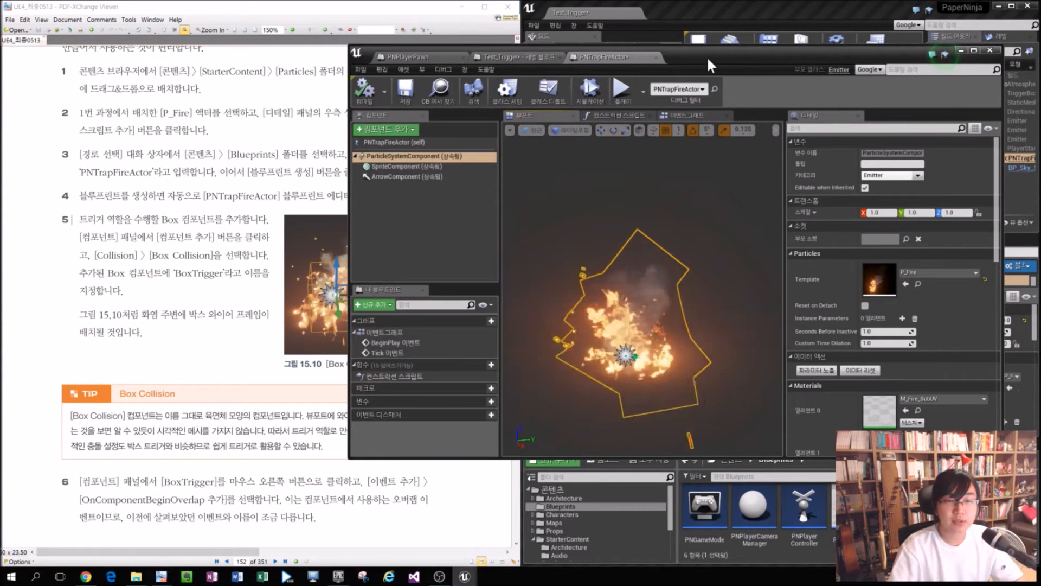
pyautogui.click(406, 125)
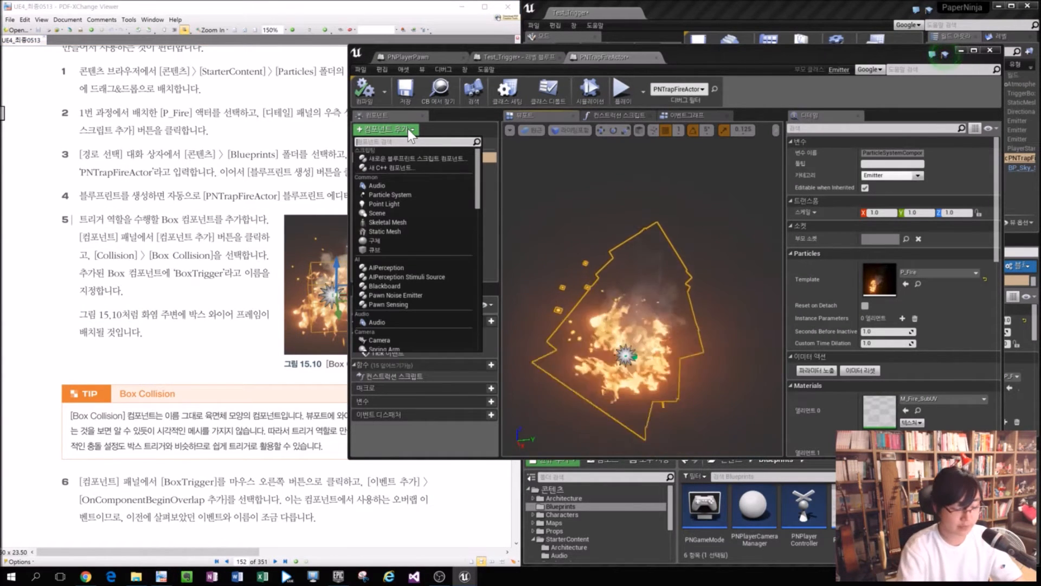
pyautogui.write('Box Co')
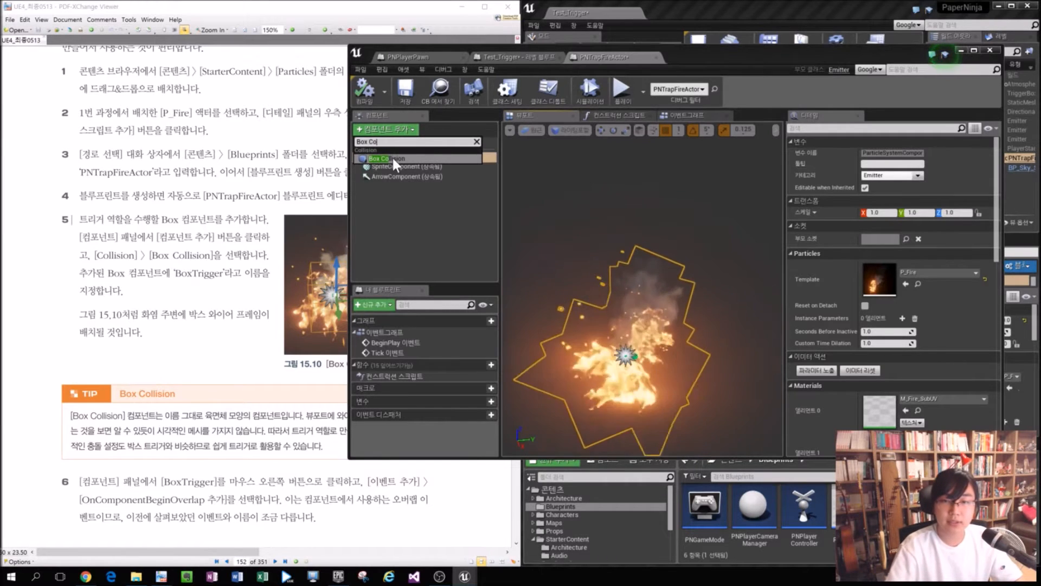
pyautogui.click(389, 158)
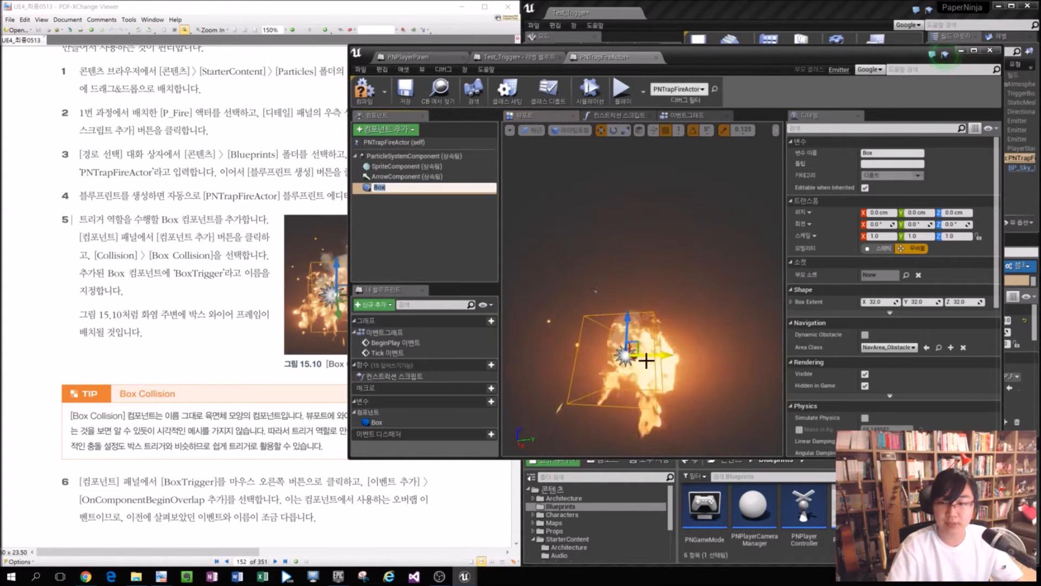
# Try shifting the Box component along the X axis away from the fire's centre.
pyautogui.keyDown('alt'); pyautogui.moveTo(676, 391); pyautogui.dragTo(650, 374); pyautogui.keyUp('alt')
pyautogui.scroll(5, 676, 391)
pyautogui.scroll(-5, 693, 398)
pyautogui.scroll(5, 667, 337)
pyautogui.scroll(-5, 631, 282)
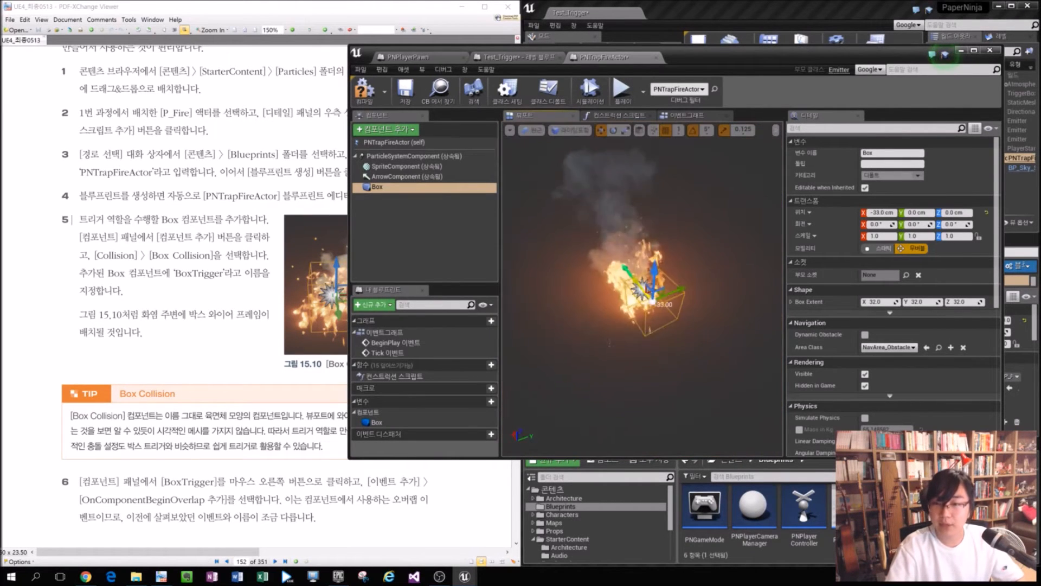
pyautogui.click(776, 182)
pyautogui.click(619, 284)
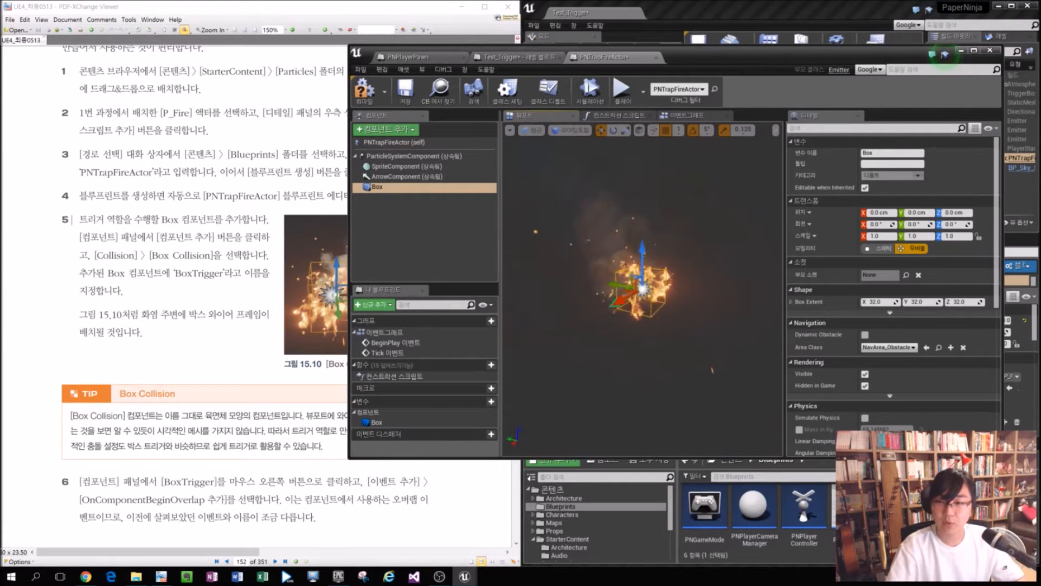
# Scale the Box component down to about 0.71 in X and 0.67 in Y around the fire.
pyautogui.moveTo(642, 289)
pyautogui.keyDown('alt'); pyautogui.mouseDown()
pyautogui.moveTo(699, 293)
pyautogui.moveTo(651, 283)
pyautogui.mouseUp(); pyautogui.keyUp('alt')
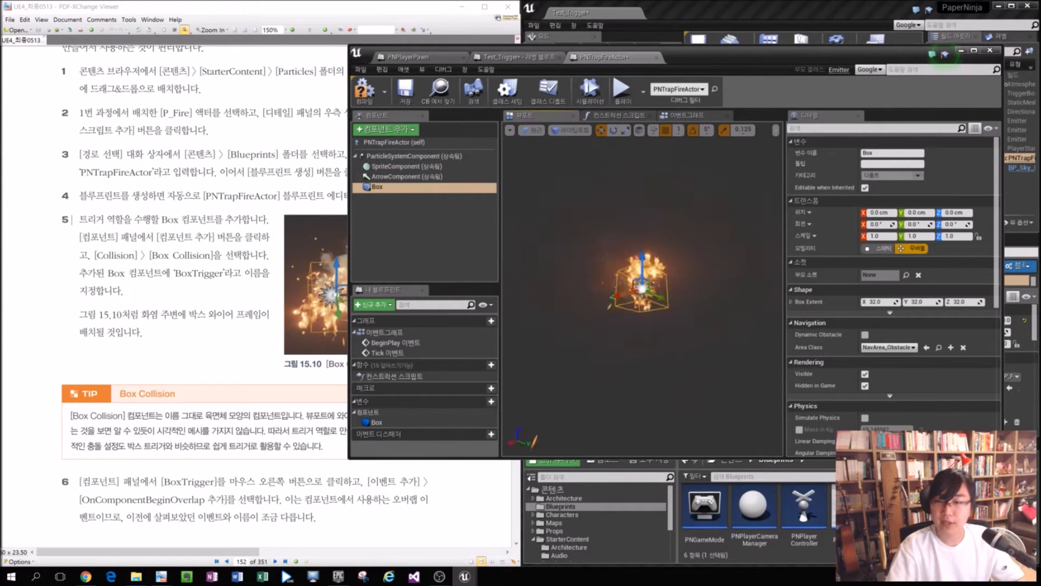
pyautogui.keyDown('alt'); pyautogui.moveTo(651, 283); pyautogui.dragTo(632, 374); pyautogui.keyUp('alt')
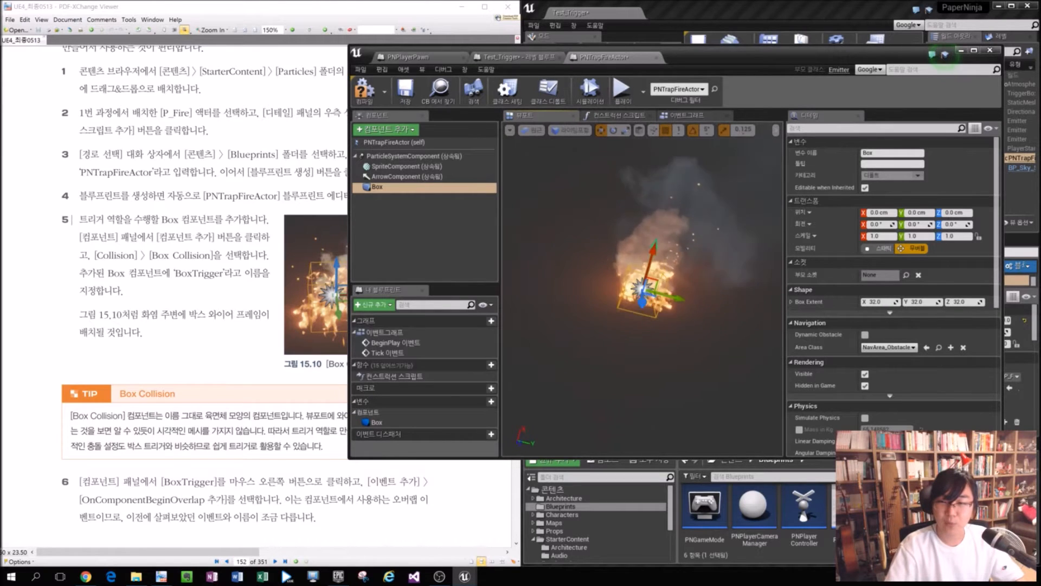
pyautogui.scroll(4, 639, 276)
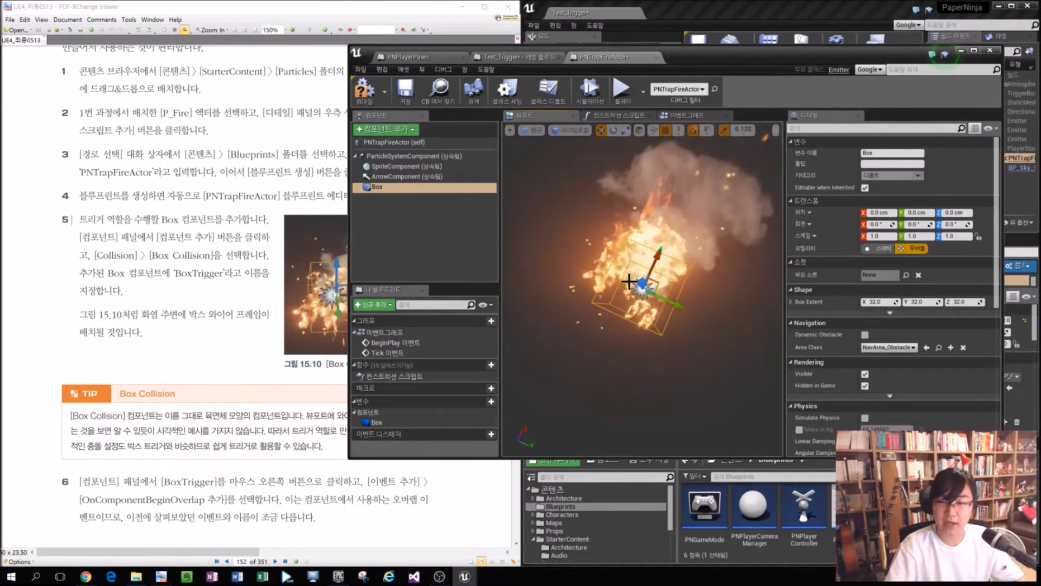
pyautogui.press('e')
pyautogui.scroll(-3, 649, 261)
pyautogui.press('r')
pyautogui.keyDown('alt'); pyautogui.moveTo(697, 242); pyautogui.dragTo(676, 200); pyautogui.keyUp('alt')
pyautogui.moveTo(648, 353)
pyautogui.keyDown('alt'); pyautogui.mouseDown()
pyautogui.moveTo(645, 304)
pyautogui.moveTo(642, 347)
pyautogui.mouseUp(); pyautogui.keyUp('alt')
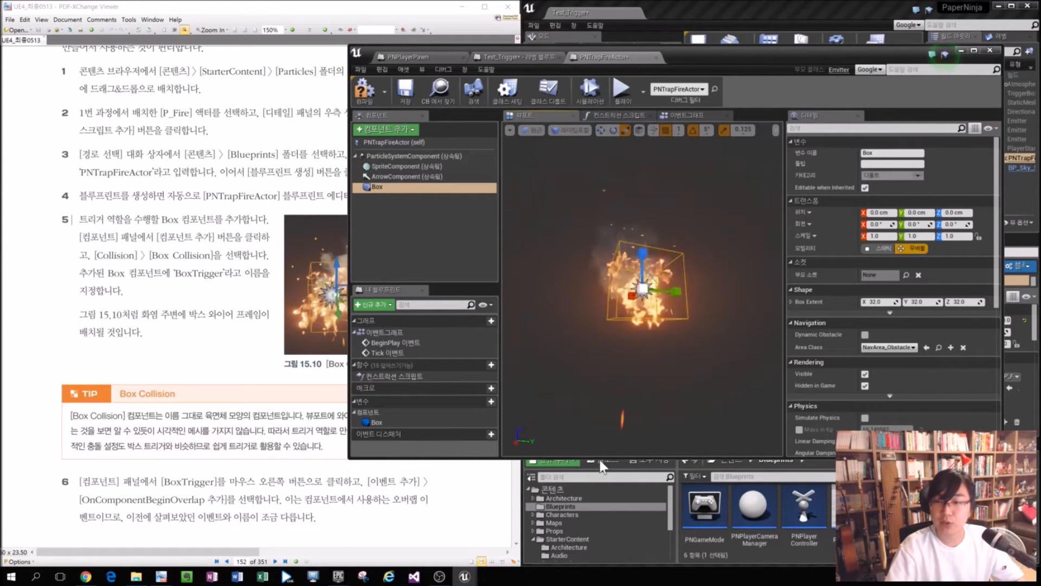
pyautogui.keyDown('alt'); pyautogui.moveTo(660, 254); pyautogui.dragTo(649, 320); pyautogui.keyUp('alt')
pyautogui.moveTo(641, 253)
pyautogui.mouseDown()
pyautogui.moveTo(641, 271)
pyautogui.moveTo(638, 248)
pyautogui.mouseUp()
pyautogui.moveTo(681, 286); pyautogui.dragTo(665, 287)
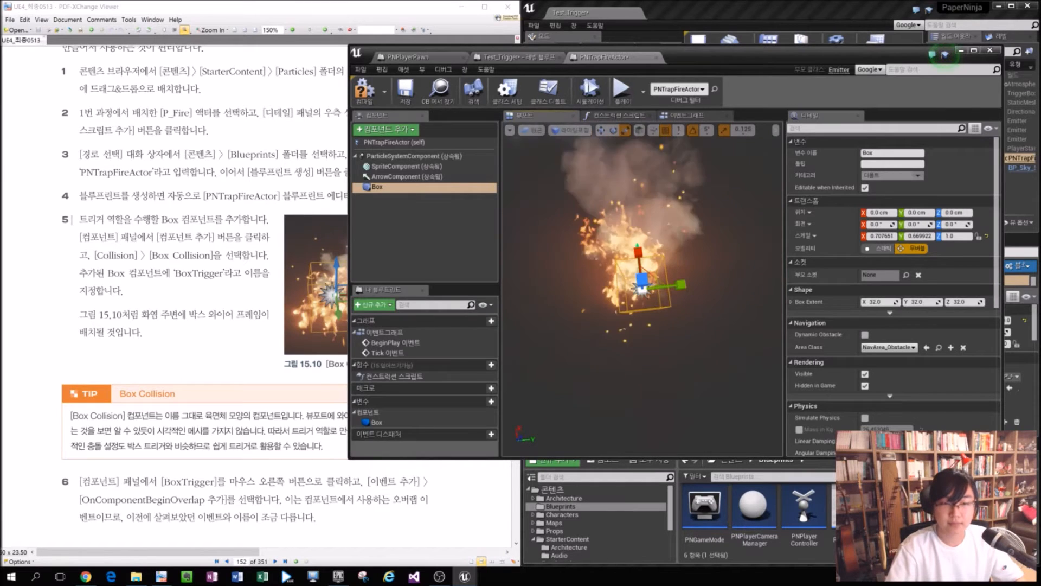
# Add an OnComponentBeginOverlap event for the Box component to the PNTrapFireActor event graph.
pyautogui.click(307, 279)
pyautogui.scroll(-1, 307, 278)
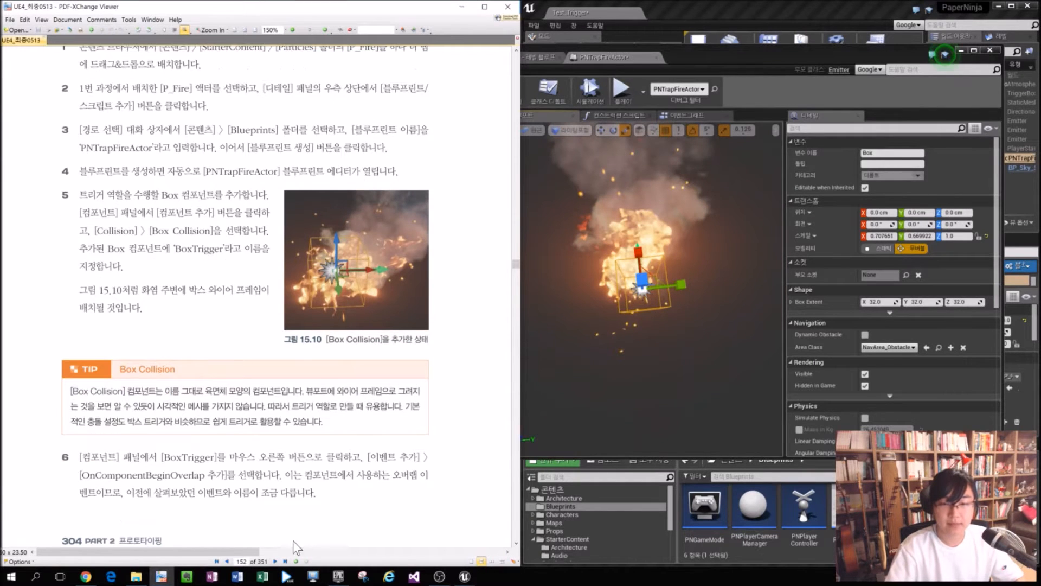
pyautogui.click(609, 299)
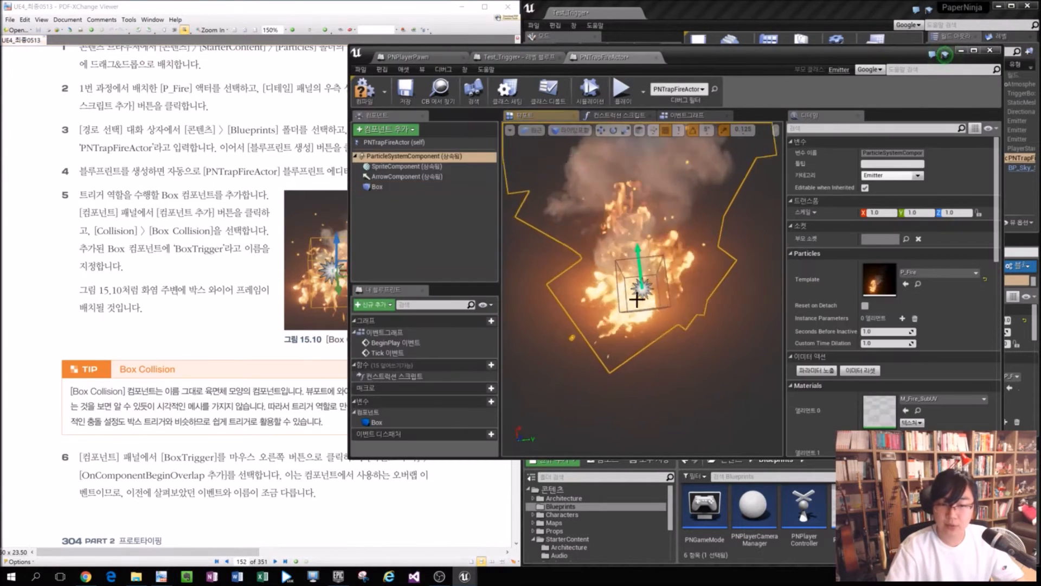
pyautogui.click(373, 187)
pyautogui.rightClick(372, 187)
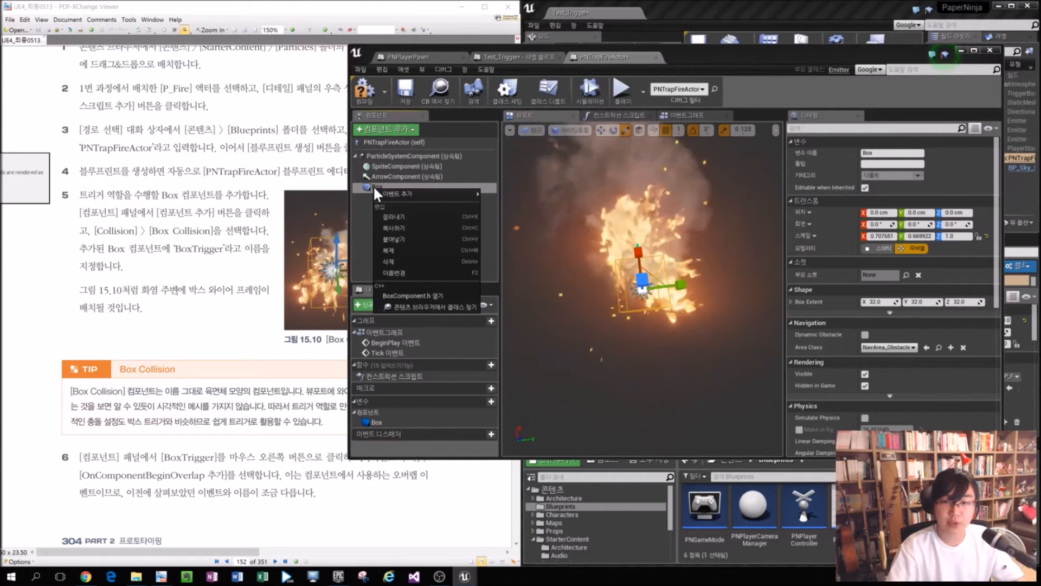
pyautogui.moveTo(430, 193)
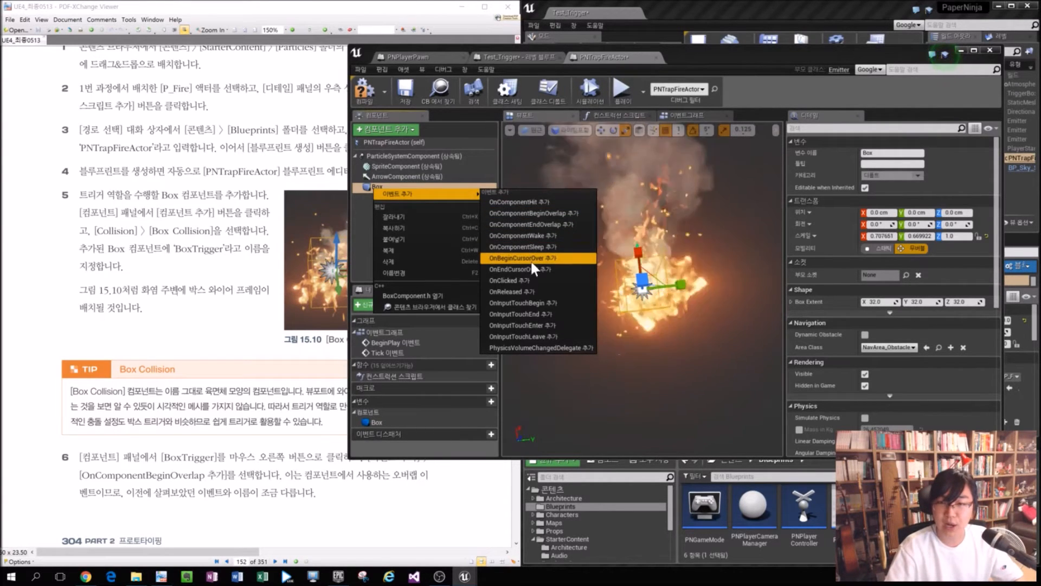
pyautogui.click(573, 215)
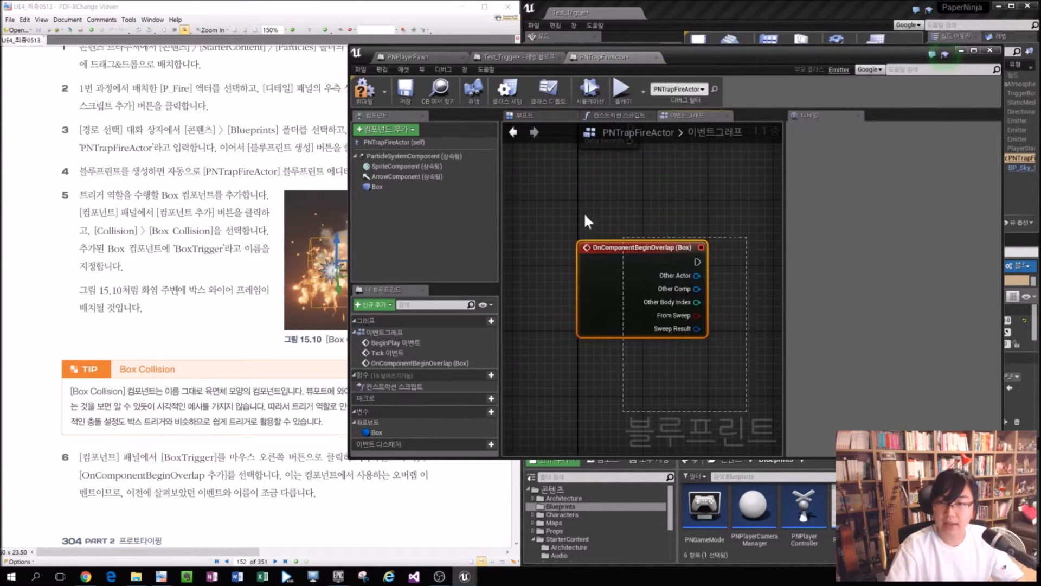
pyautogui.click(548, 114)
pyautogui.click(692, 115)
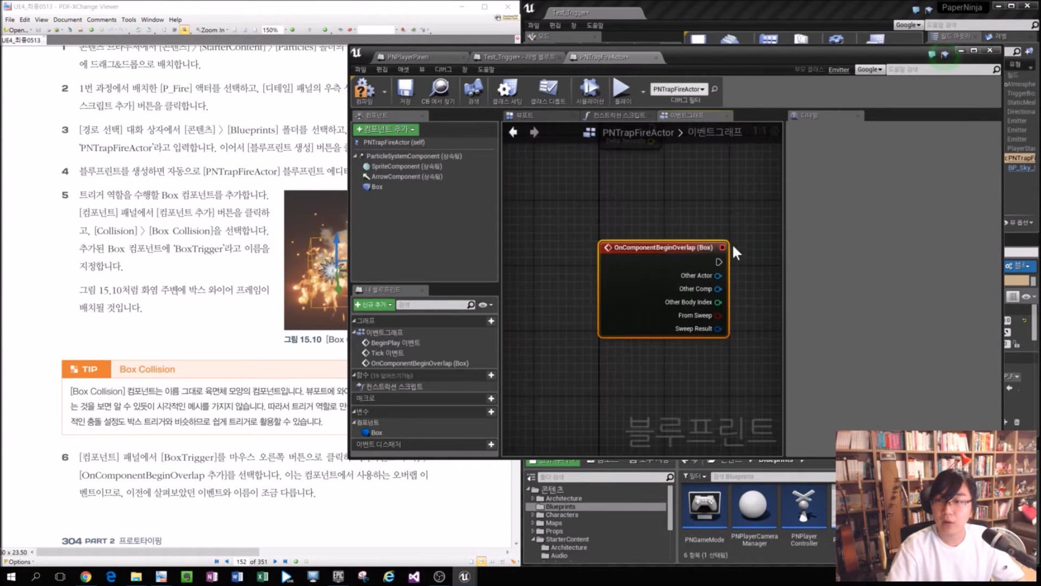
pyautogui.scroll(-3, 638, 367)
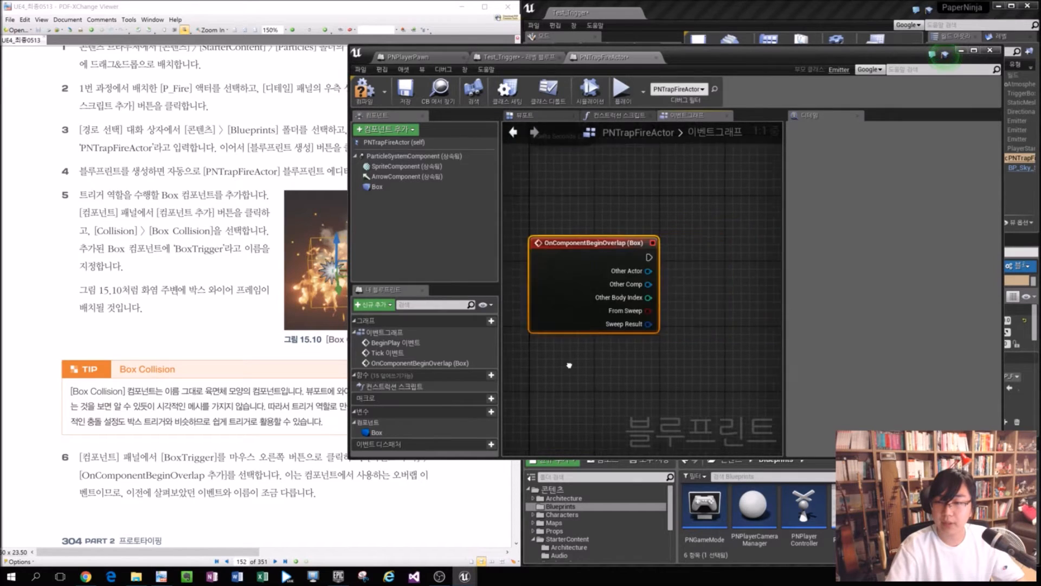
# Add an Apply Damage node from the overlap event's Other Actor output, with the execution pins connected.
pyautogui.click(281, 439)
pyautogui.moveTo(241, 551); pyautogui.dragTo(492, 544)
pyautogui.scroll(3, 363, 245)
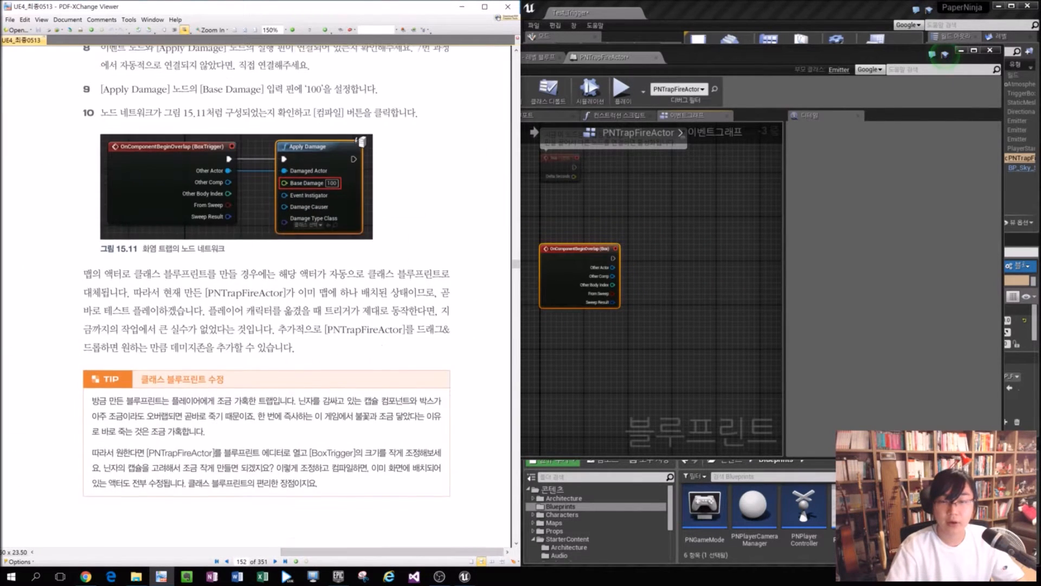
pyautogui.click(667, 252)
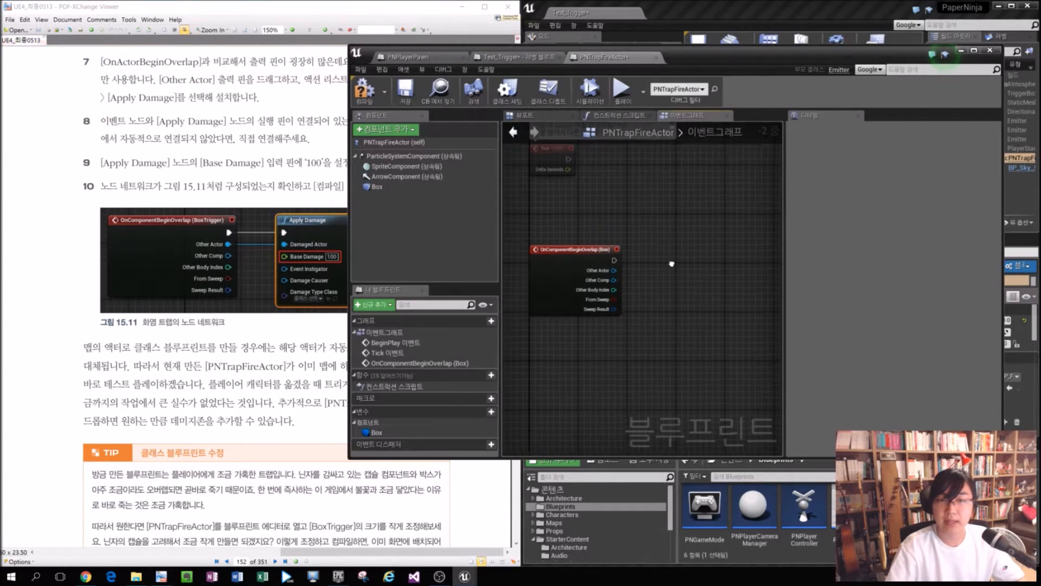
pyautogui.moveTo(630, 267)
pyautogui.mouseDown()
pyautogui.moveTo(594, 266)
pyautogui.moveTo(639, 263)
pyautogui.mouseUp()
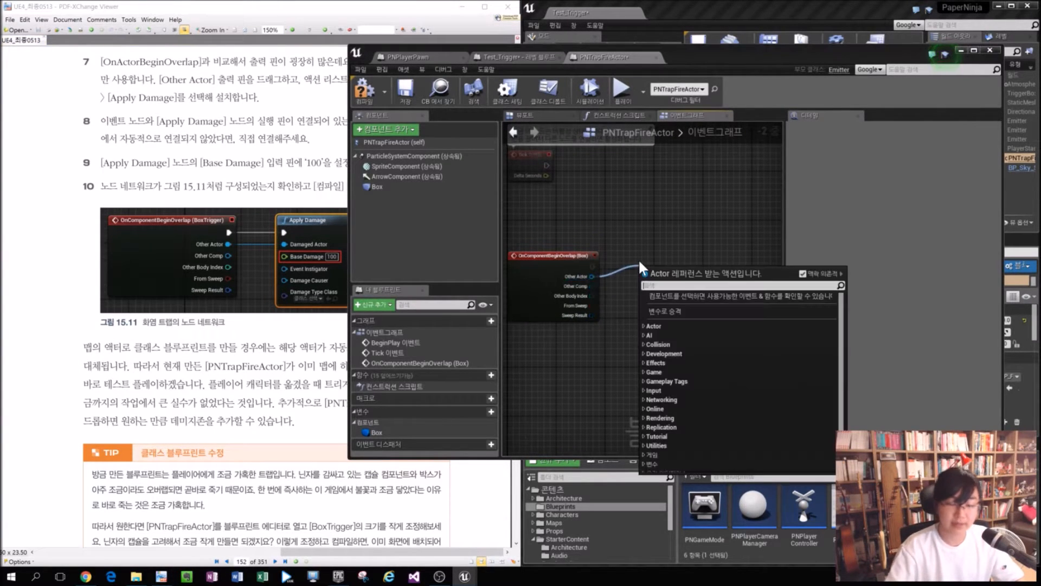
pyautogui.press('Escape')
pyautogui.scroll(2, 583, 268)
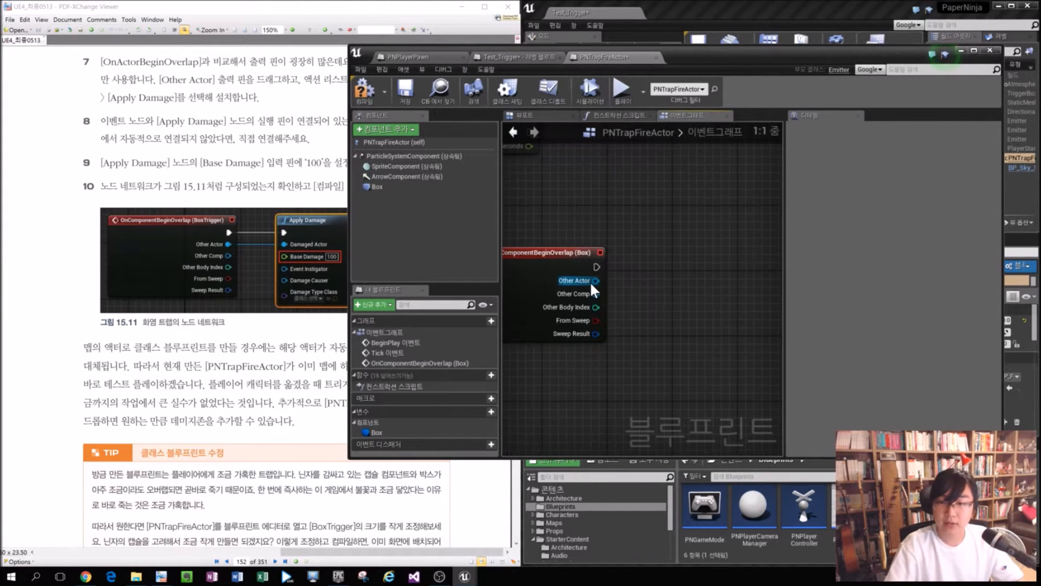
pyautogui.moveTo(647, 281); pyautogui.dragTo(671, 239)
pyautogui.write('Apply Da')
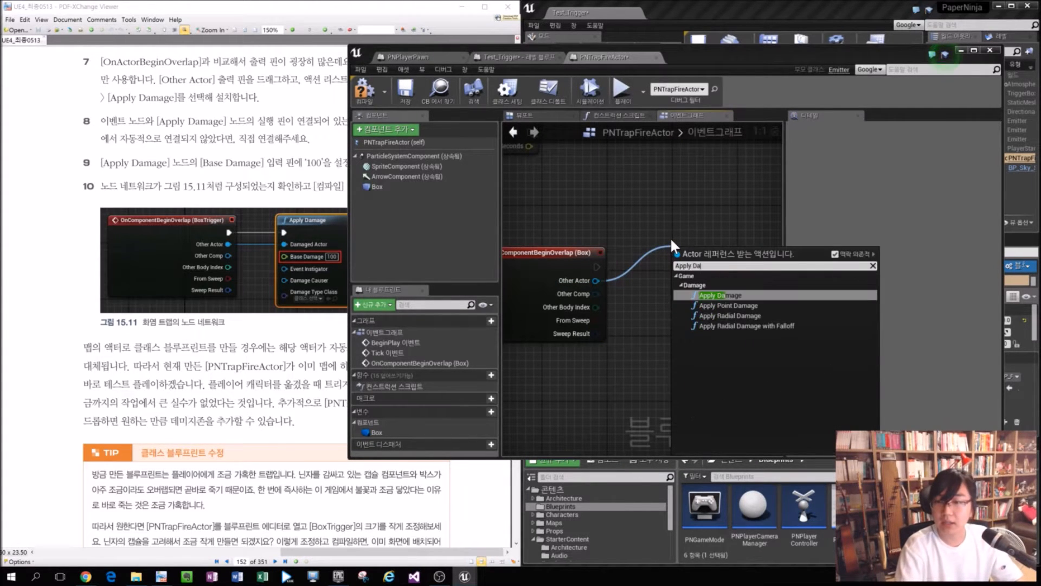
pyautogui.press('Return')
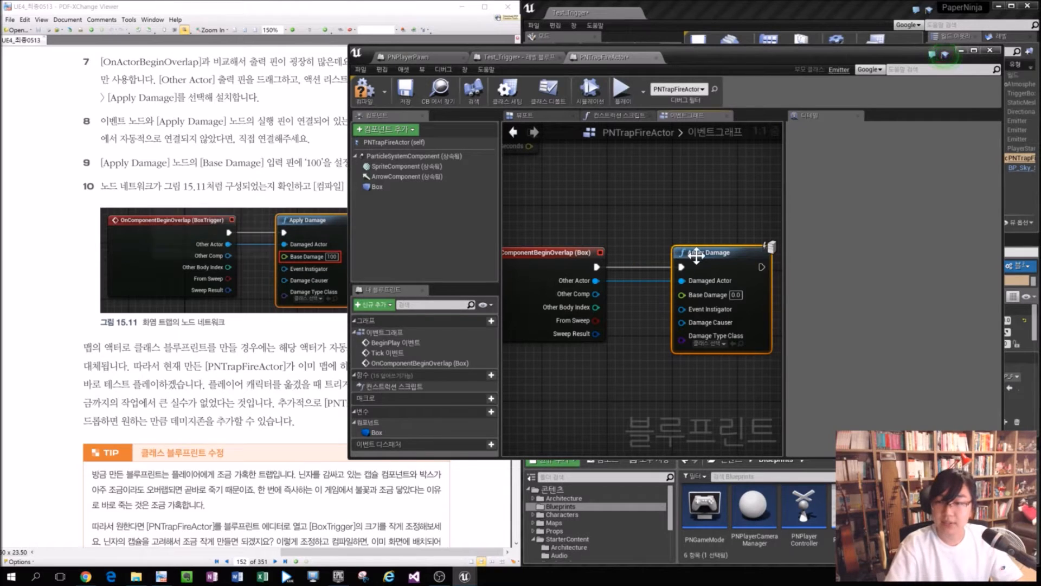
# Set the Apply Damage node's Base Damage to 100 and move the node closer to the overlap event.
pyautogui.write('1000')
pyautogui.press('Return')
pyautogui.press('BackSpace')
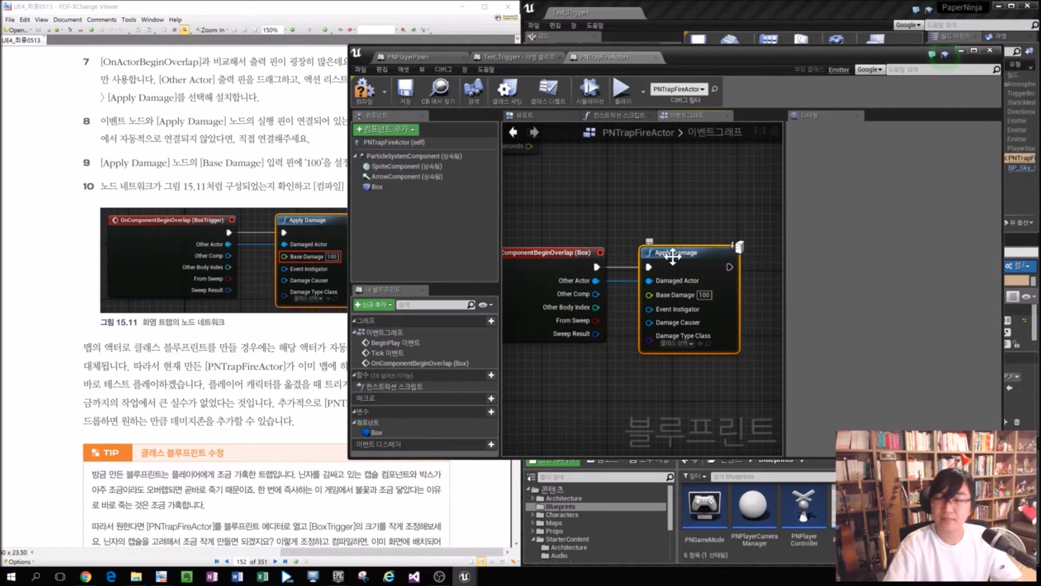
pyautogui.moveTo(686, 245); pyautogui.dragTo(732, 220, button='right')
# Widen the event graph area over the Details panel and save the PNTrapFireActor Blueprint.
pyautogui.click(173, 340)
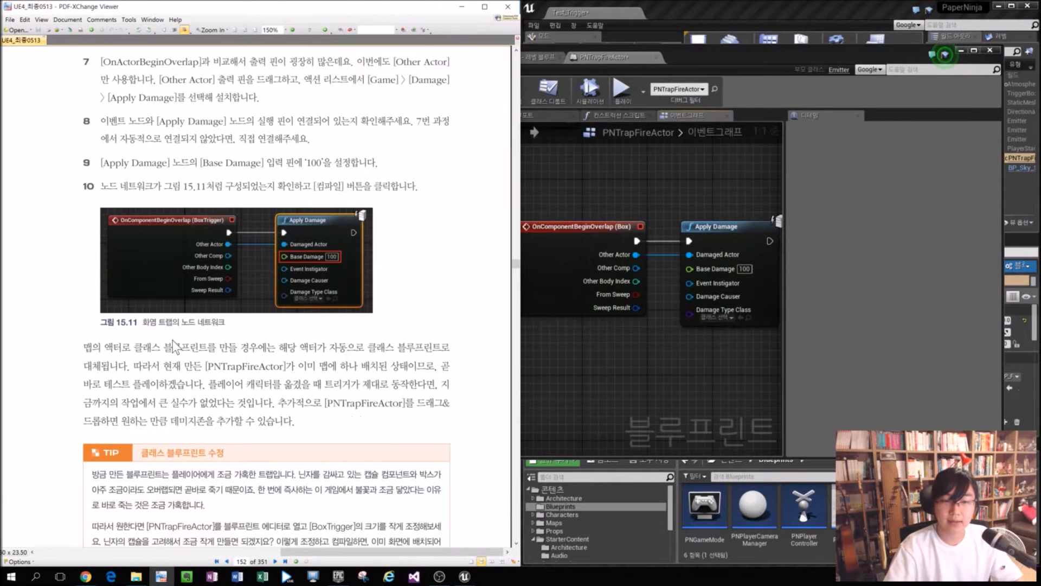
pyautogui.moveTo(225, 323); pyautogui.dragTo(112, 321)
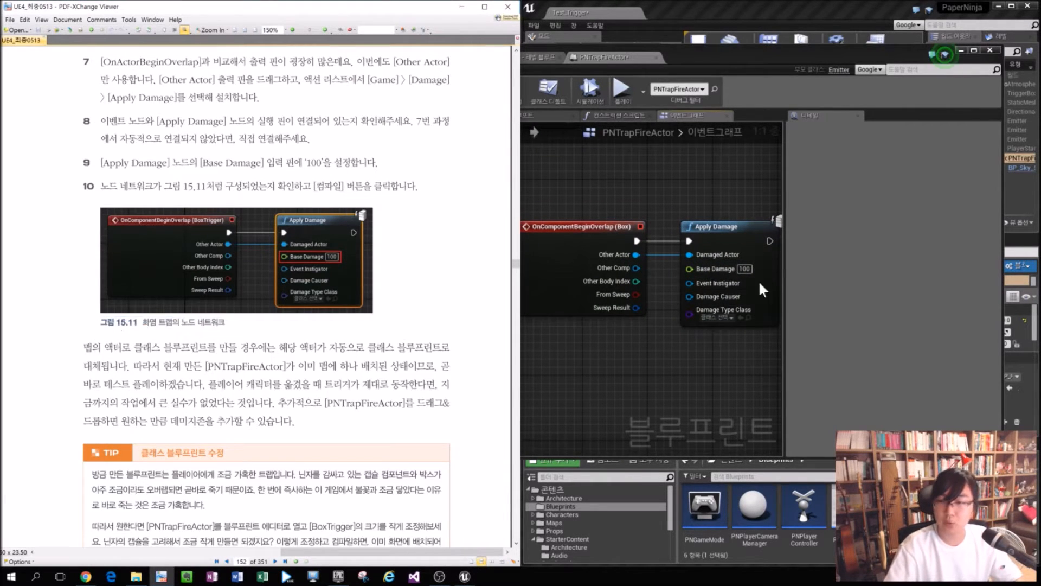
pyautogui.click(776, 276)
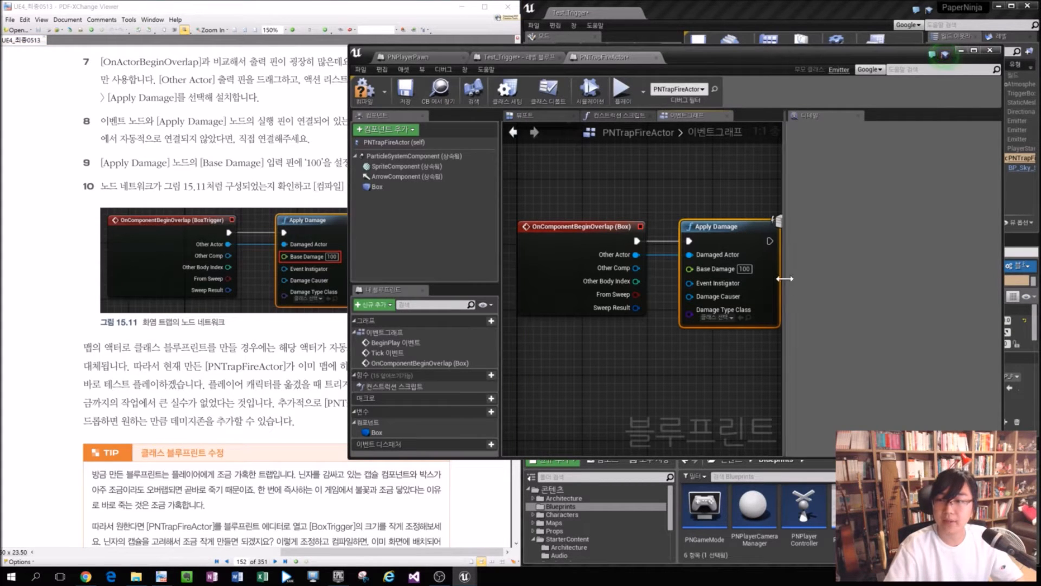
pyautogui.moveTo(785, 277); pyautogui.dragTo(945, 270)
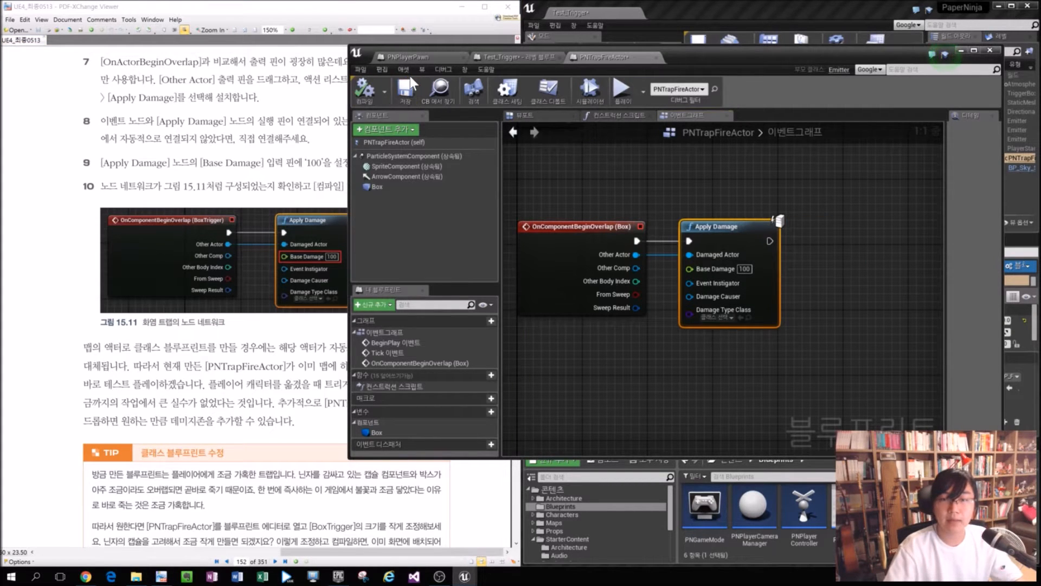
pyautogui.click(411, 79)
# Expand the level editor across the screen, minimize the PNTrapFireActor Blueprint window and start a play session.
pyautogui.click(249, 337)
pyautogui.scroll(-3, 249, 337)
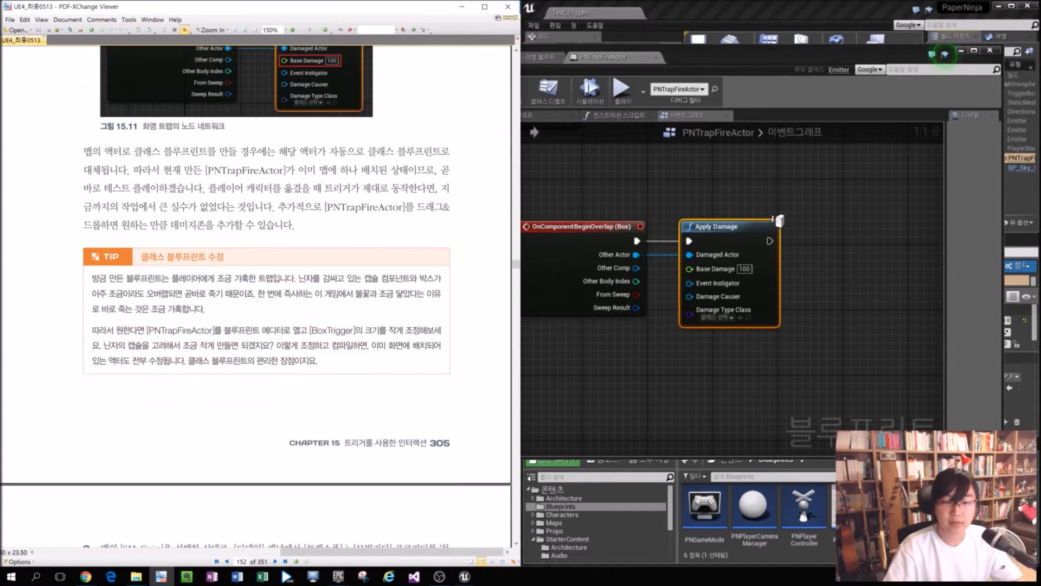
pyautogui.moveTo(853, 8); pyautogui.dragTo(828, 1)
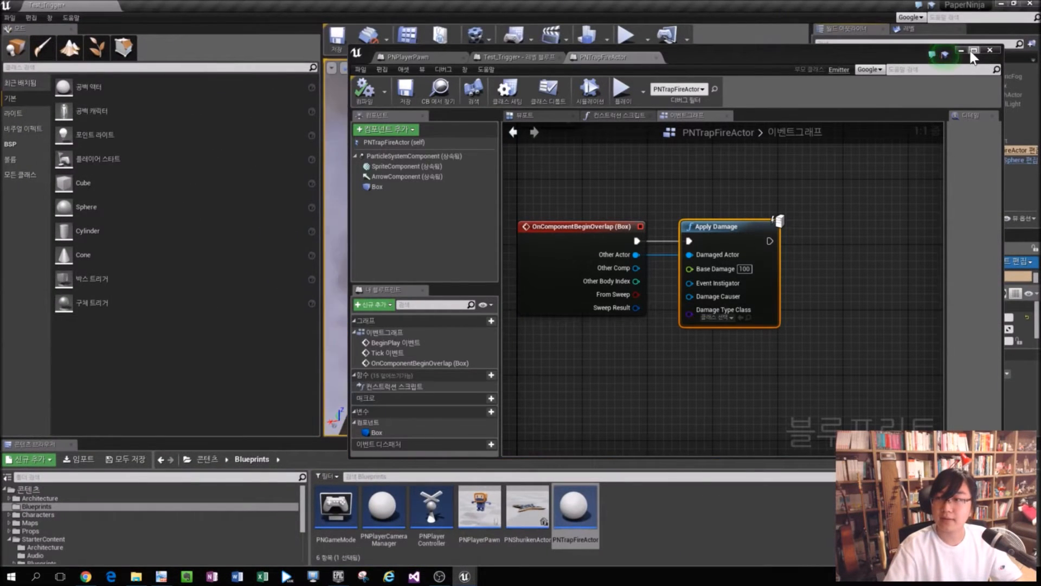
pyautogui.click(962, 50)
pyautogui.click(625, 36)
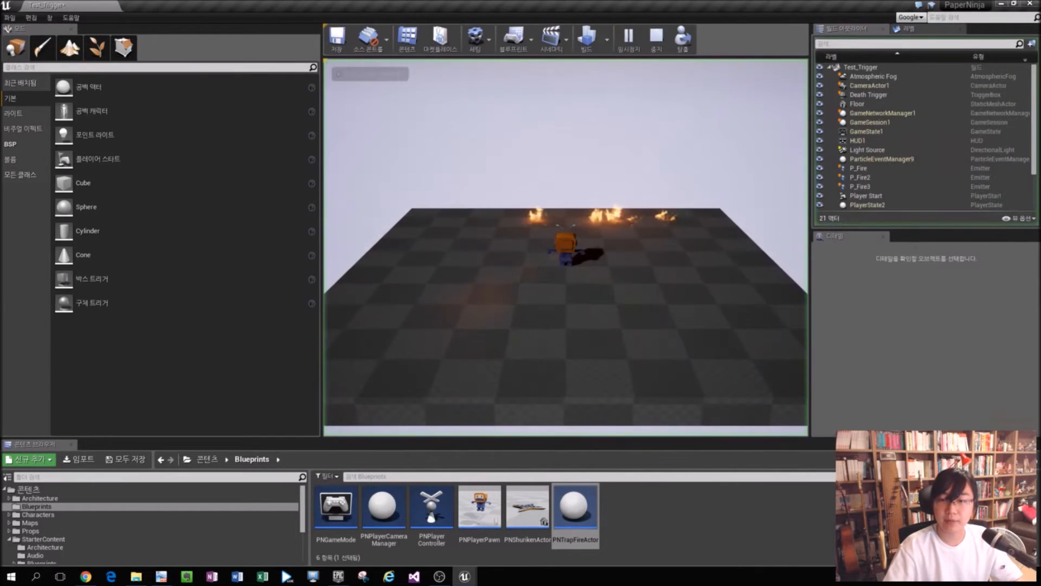
# Walk the ninja character around the fires to test the PNTrapFireActor trap, and end the play session.
pyautogui.press('d')
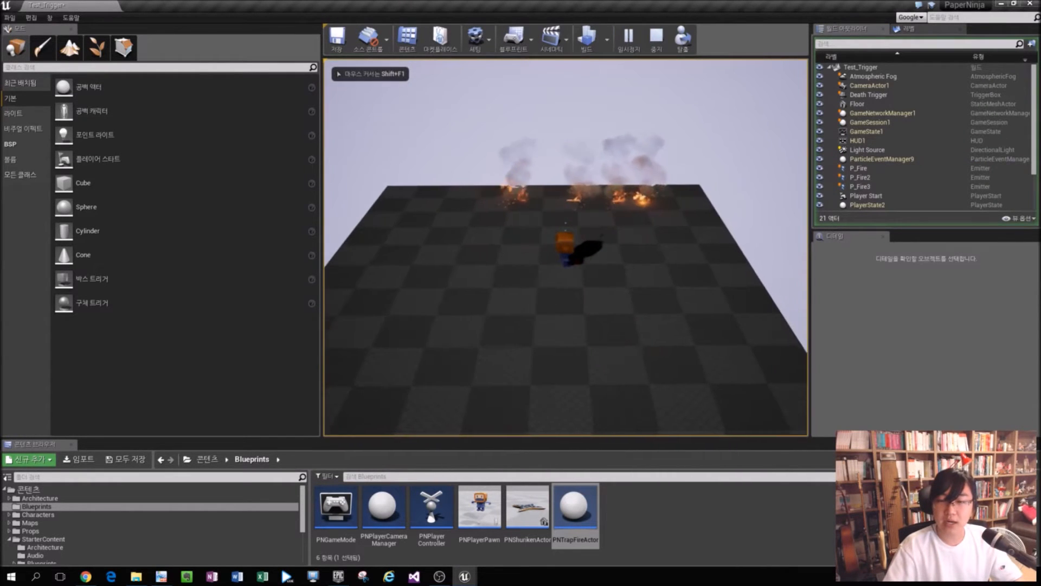
pyautogui.press('w')
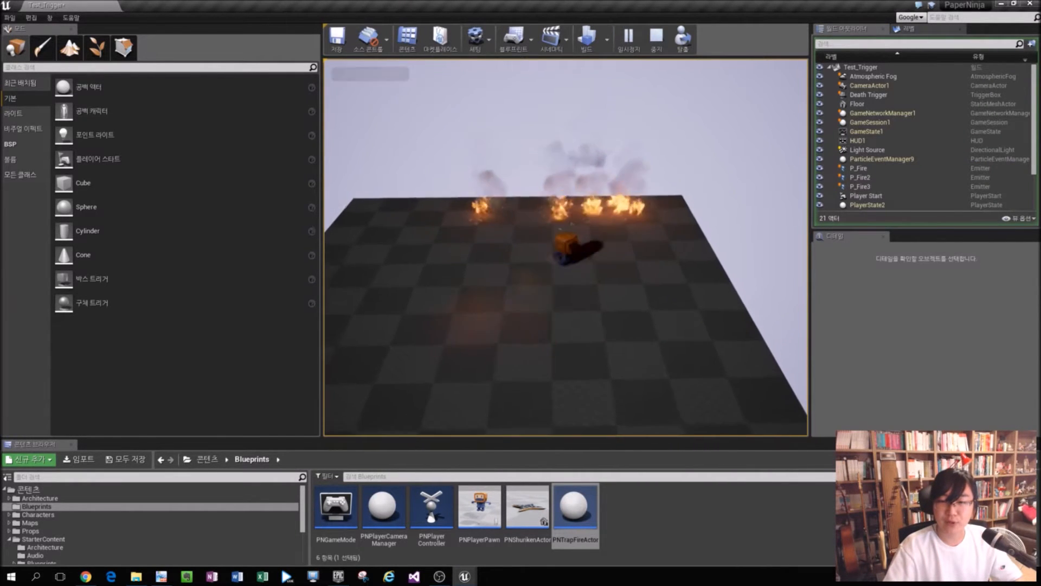
pyautogui.press('a')
pyautogui.press('w')
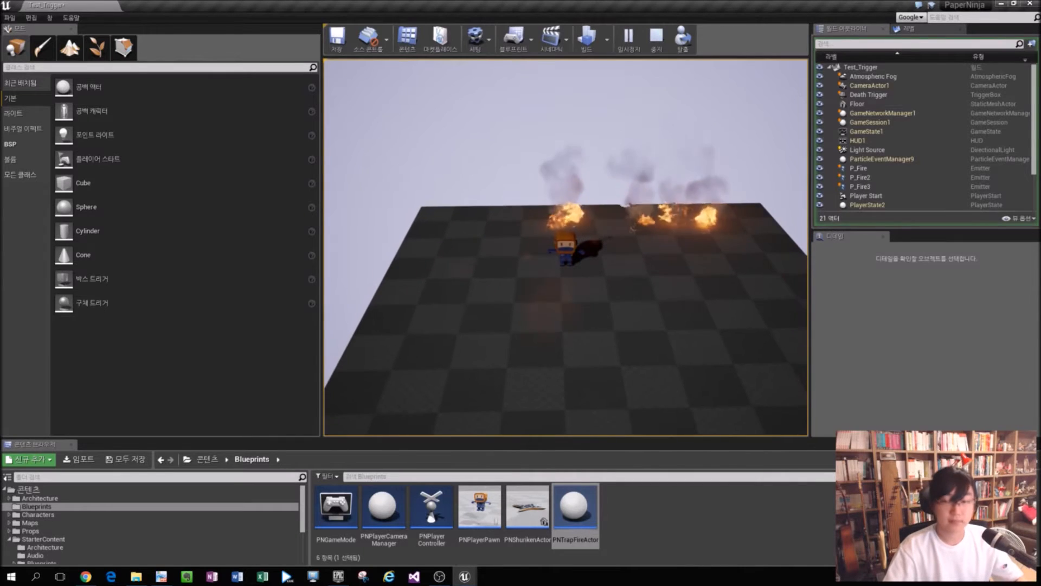
pyautogui.press('Escape')
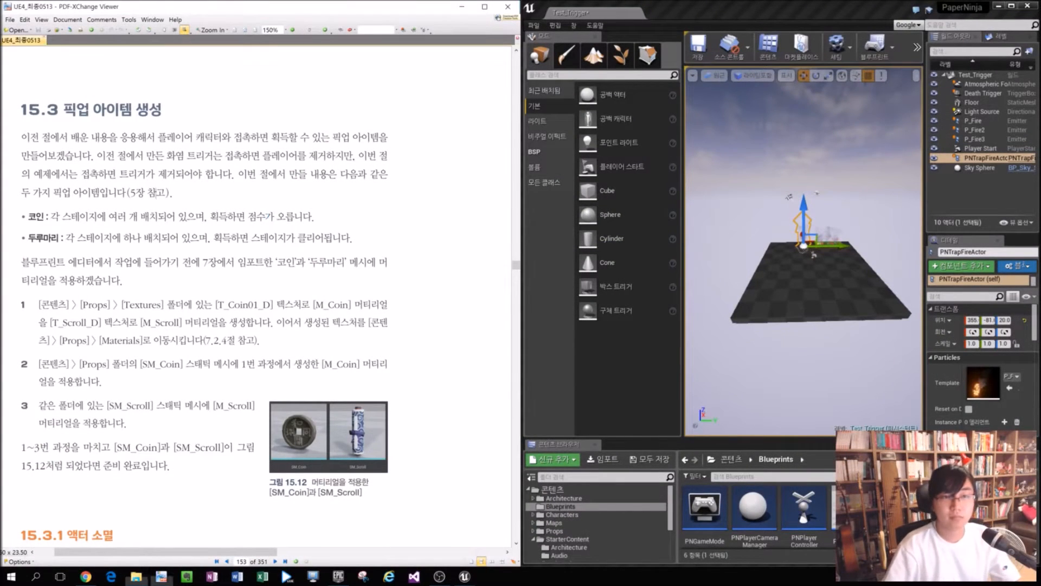
# Examine figure 15.12 in the PDF guide, showing the SM_Coin and SM_Scroll meshes with materials applied.
pyautogui.keyDown('ctrl'); pyautogui.scroll(-2, 158, 222); pyautogui.keyUp('ctrl')
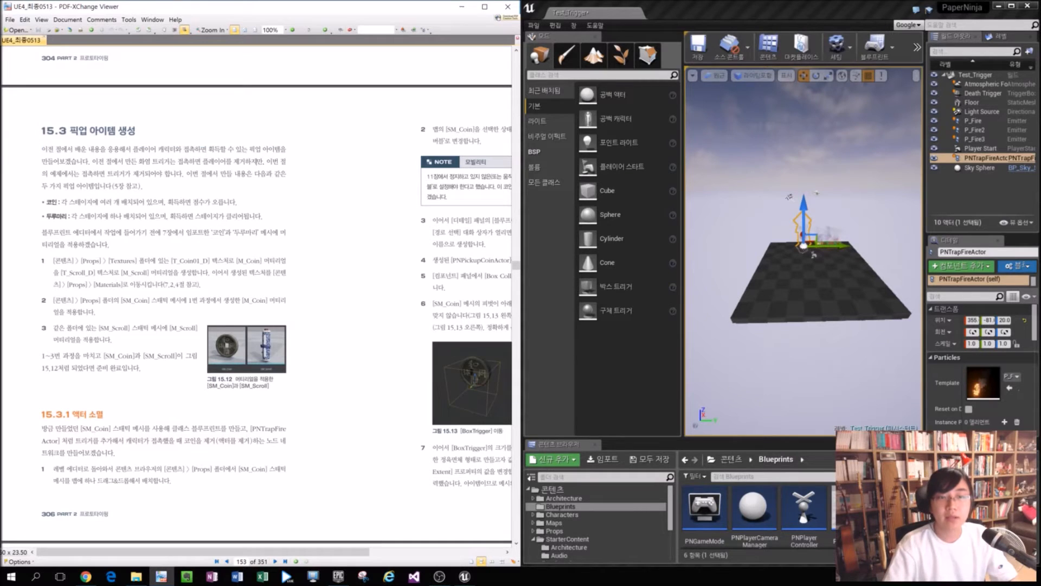
pyautogui.keyDown('ctrl'); pyautogui.scroll(2, 252, 358); pyautogui.keyUp('ctrl')
pyautogui.keyDown('ctrl'); pyautogui.scroll(1, 260, 340); pyautogui.keyUp('ctrl')
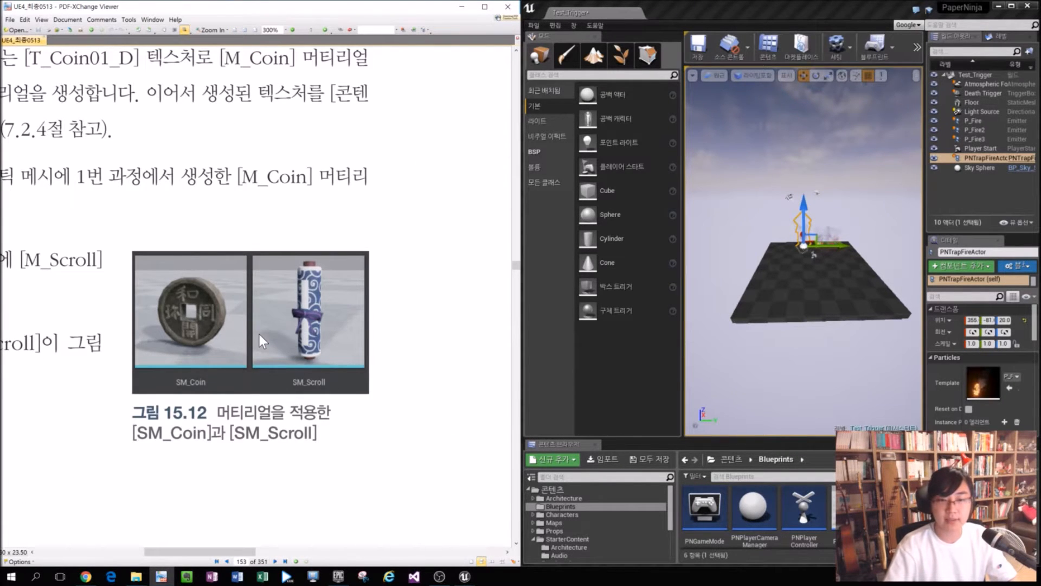
pyautogui.keyDown('ctrl'); pyautogui.scroll(1, 186, 367); pyautogui.keyUp('ctrl')
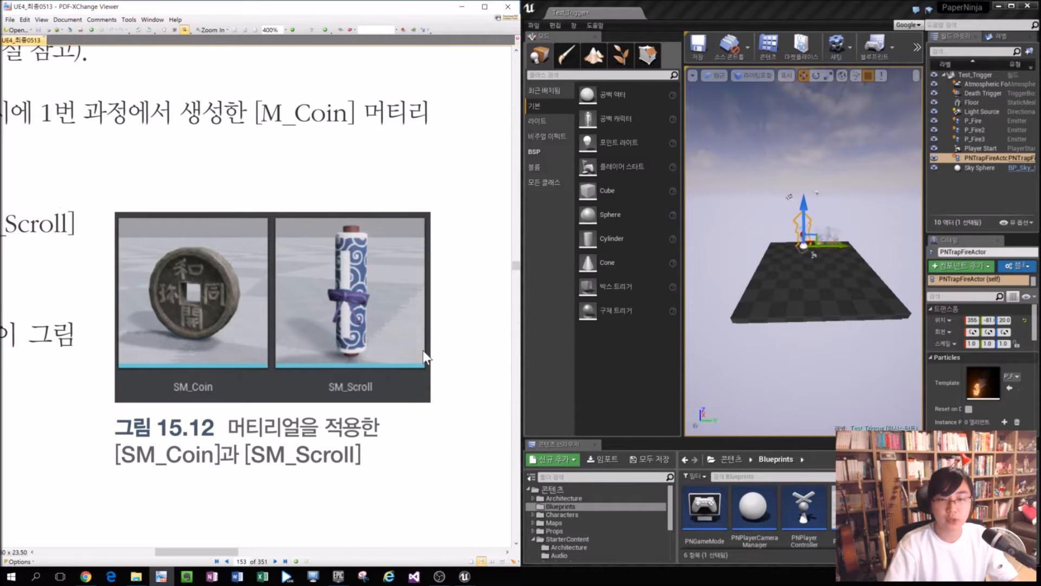
pyautogui.keyDown('ctrl'); pyautogui.scroll(-2, 327, 317); pyautogui.keyUp('ctrl')
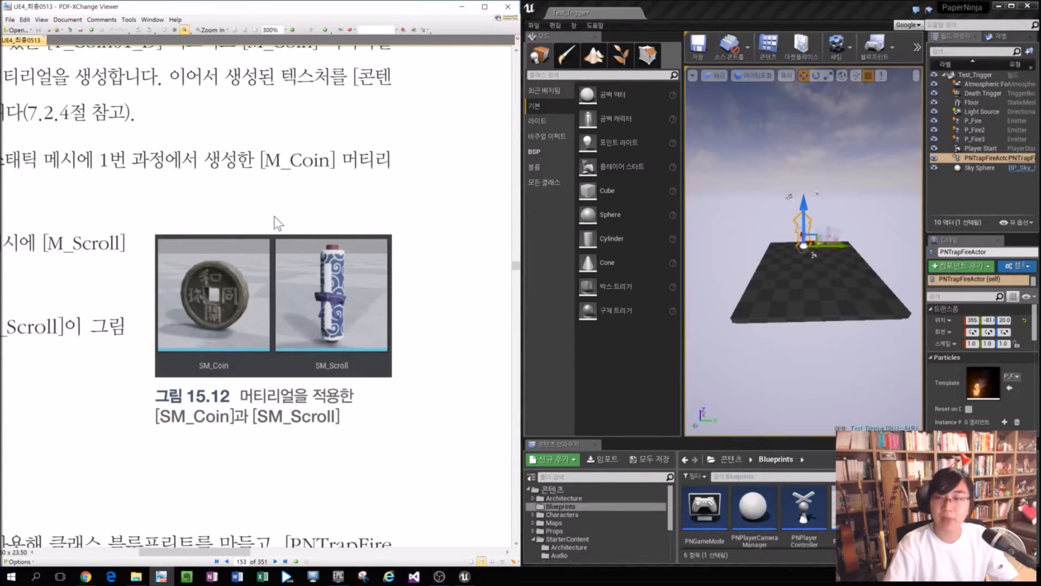
pyautogui.moveTo(257, 552); pyautogui.dragTo(207, 542)
pyautogui.scroll(1, 273, 355)
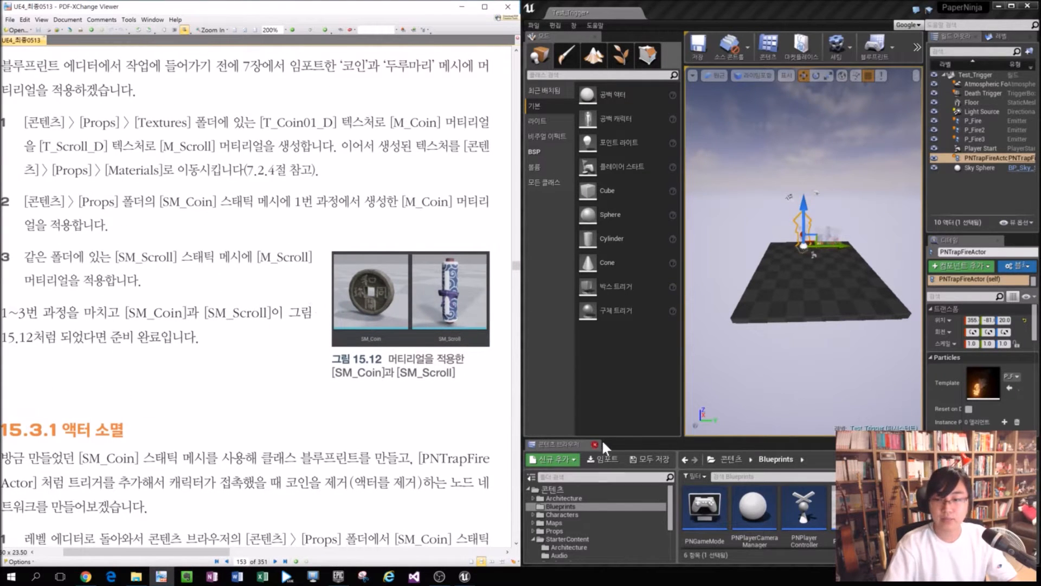
# Read step 1 of guide section 15.3 for the textures and material names used for the coin and scroll.
pyautogui.click(610, 415)
pyautogui.click(78, 103)
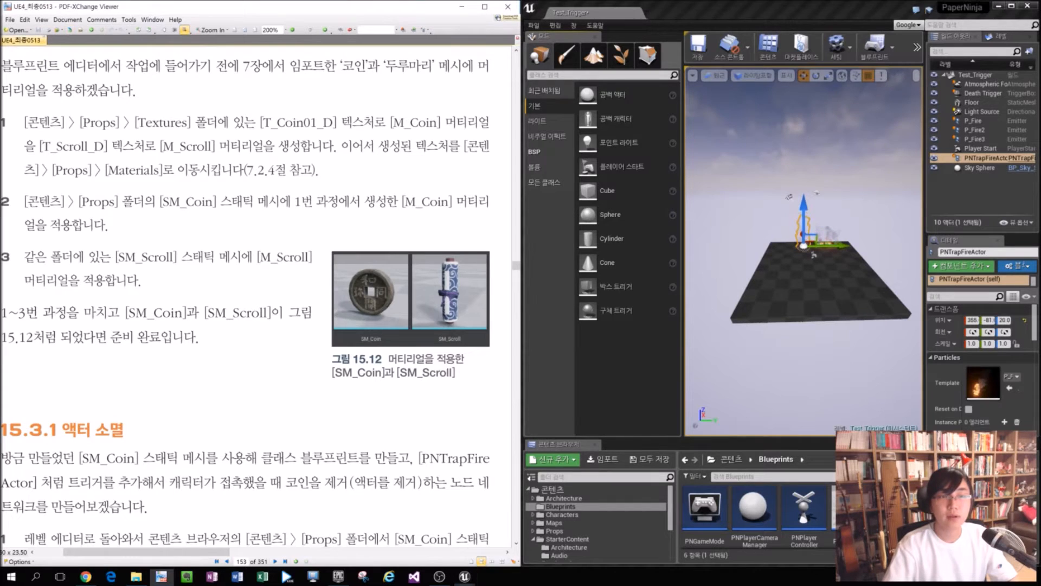
pyautogui.moveTo(25, 123); pyautogui.dragTo(479, 124)
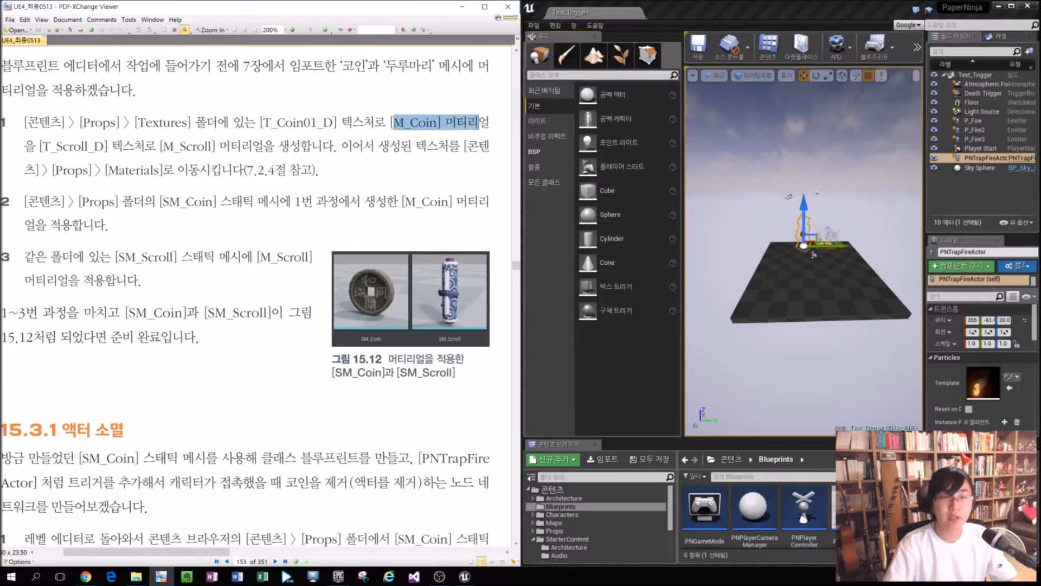
pyautogui.click(39, 146)
pyautogui.moveTo(51, 146); pyautogui.dragTo(85, 148)
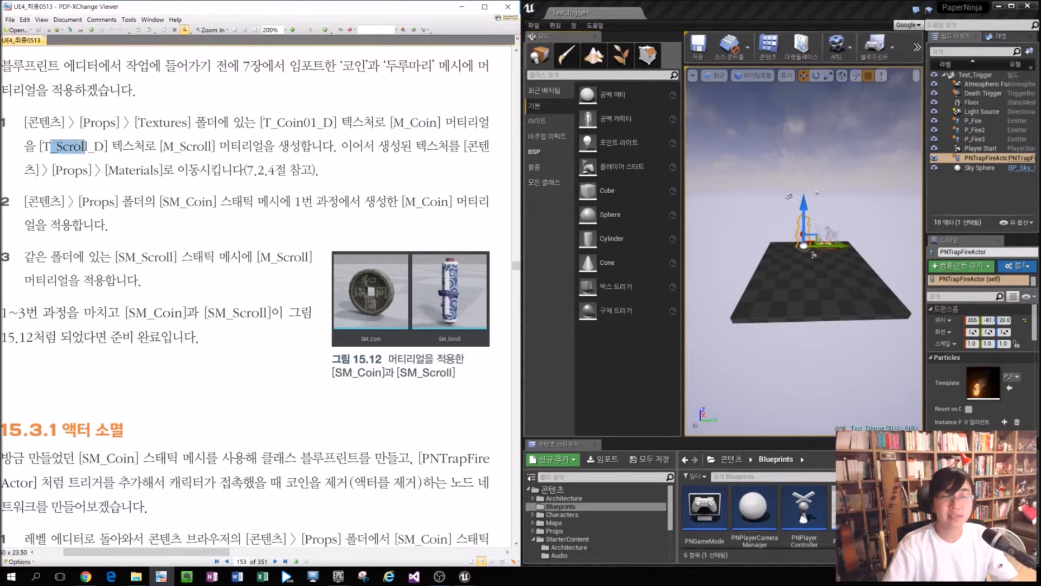
pyautogui.moveTo(155, 146); pyautogui.dragTo(165, 146)
pyautogui.click(197, 146)
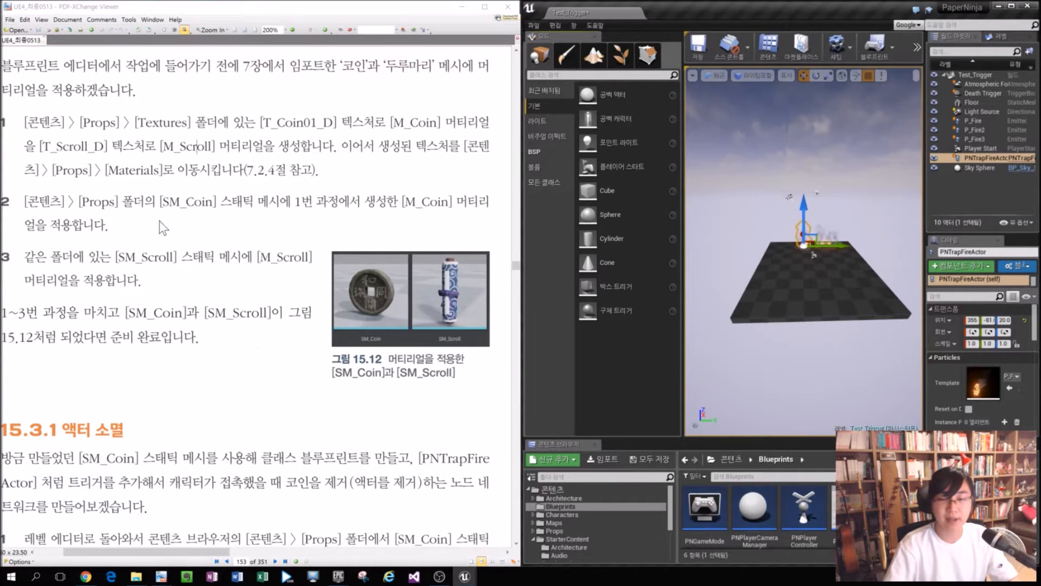
# Undock the Content Browser into an enlarged floating window placed below the guide's material instructions.
pyautogui.moveTo(547, 441); pyautogui.dragTo(128, 177)
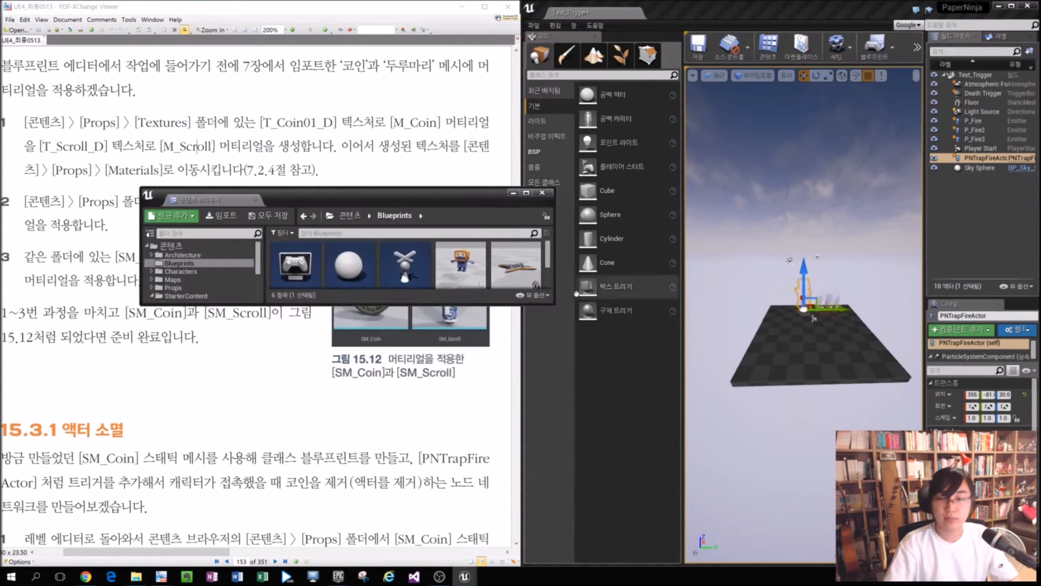
pyautogui.moveTo(551, 302); pyautogui.dragTo(648, 464)
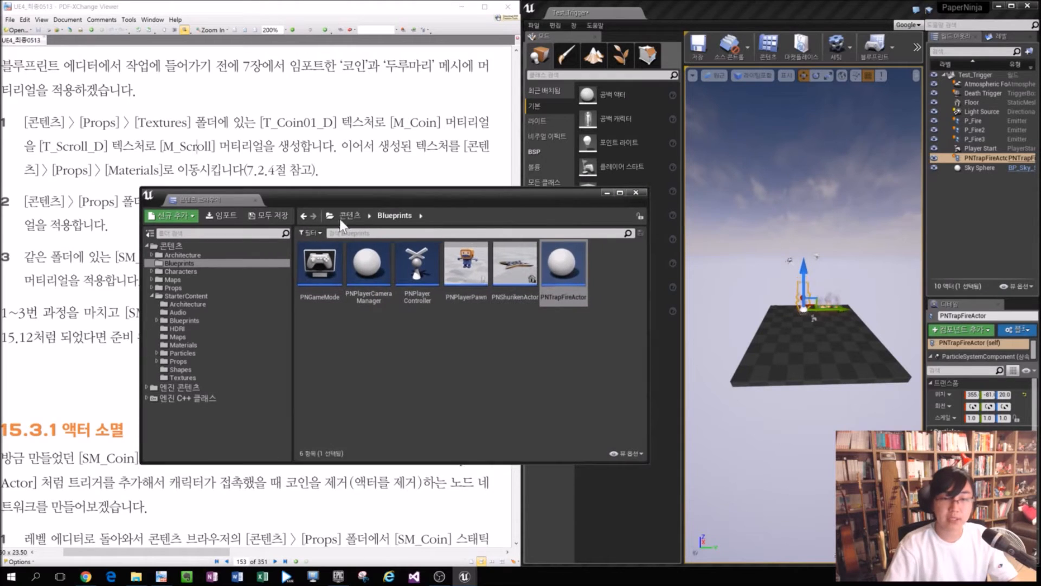
pyautogui.moveTo(340, 190); pyautogui.dragTo(325, 249)
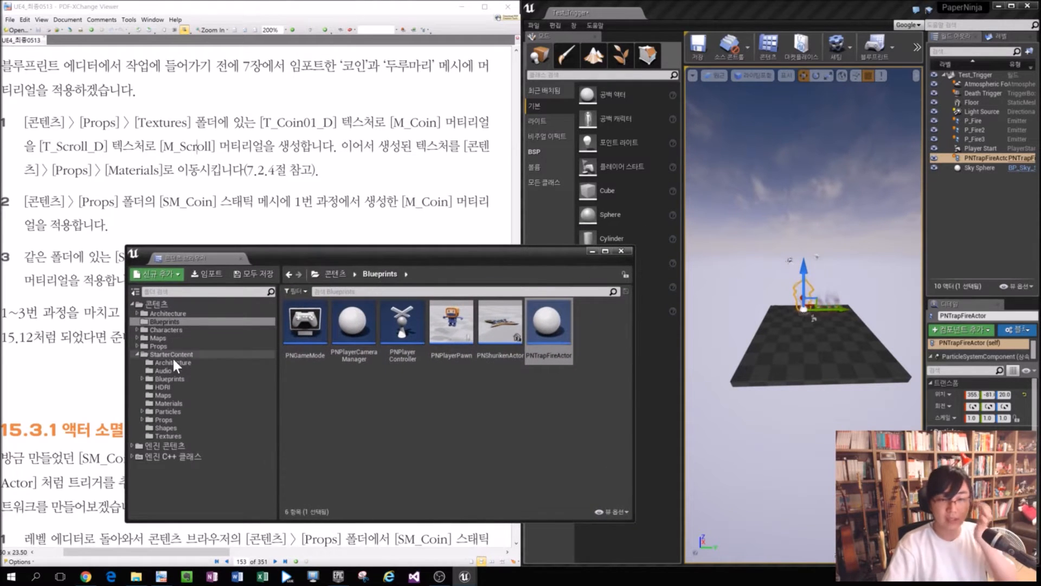
# Collapse the StarterContent folder and open the Textures folder inside Props.
pyautogui.click(137, 354)
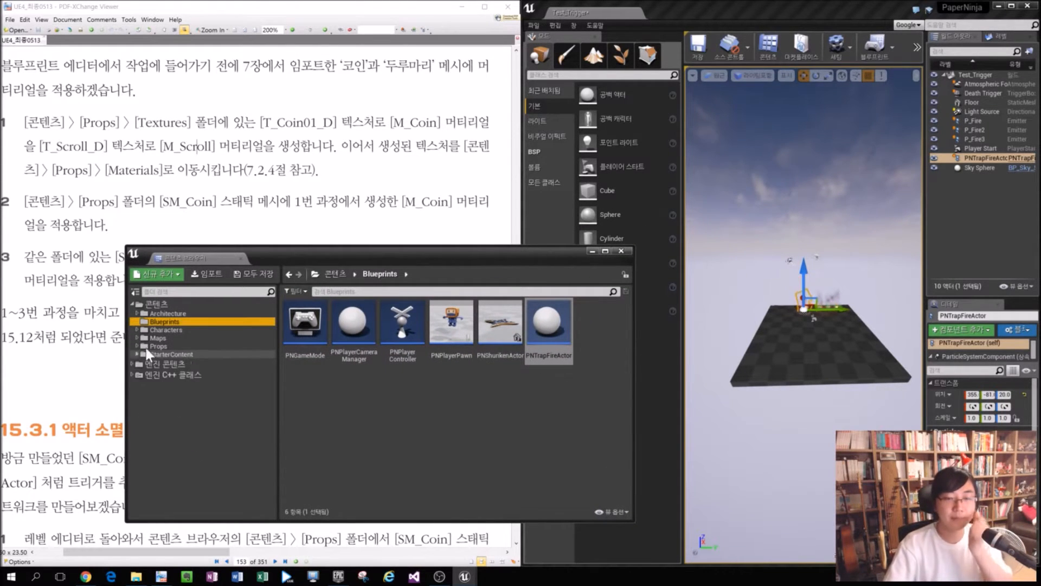
pyautogui.click(144, 346)
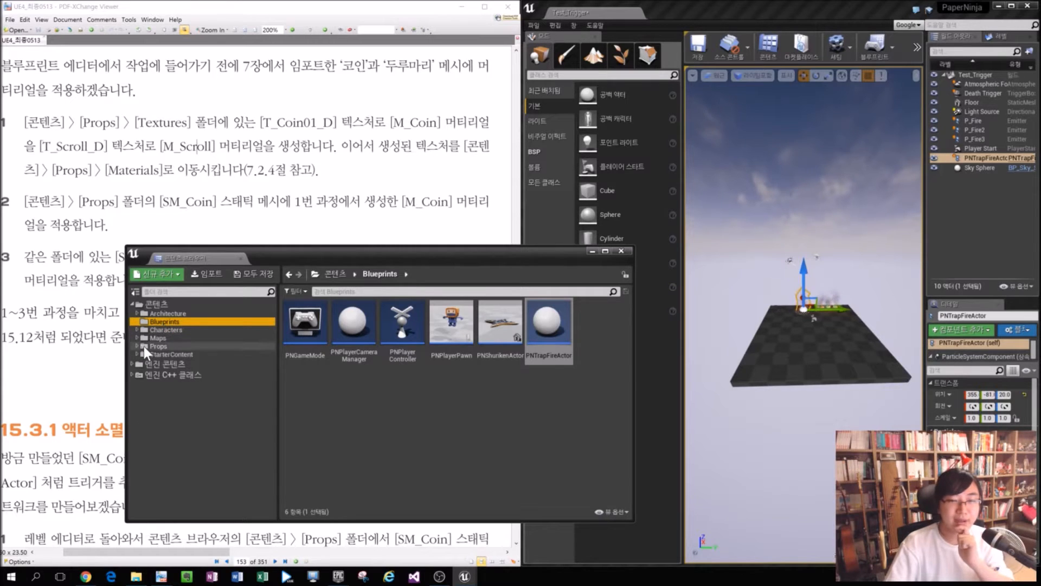
pyautogui.click(138, 346)
pyautogui.click(165, 354)
pyautogui.click(171, 363)
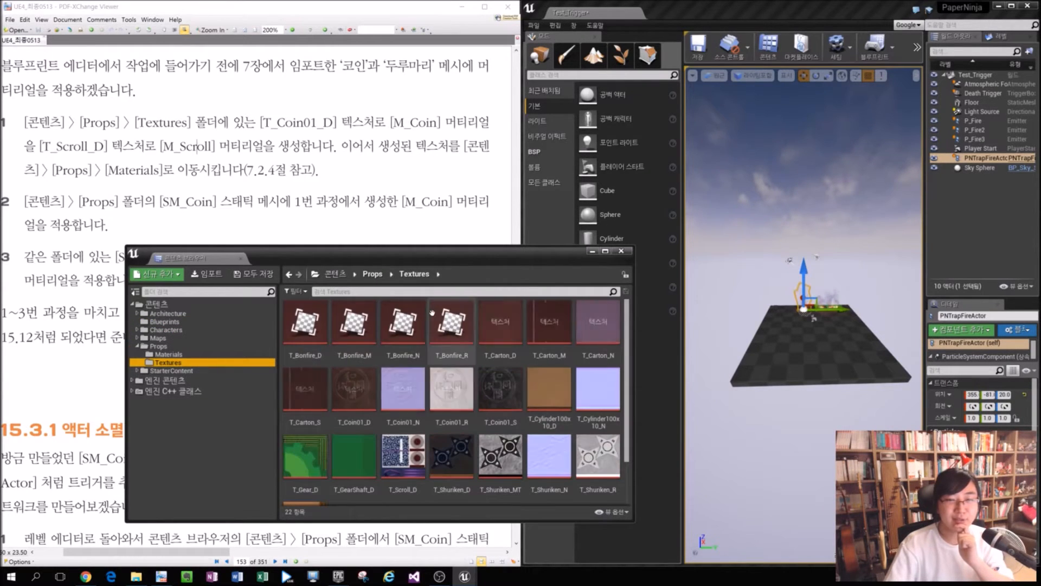
# Filter the Textures folder by the search term Coin01_D.
pyautogui.click(402, 292)
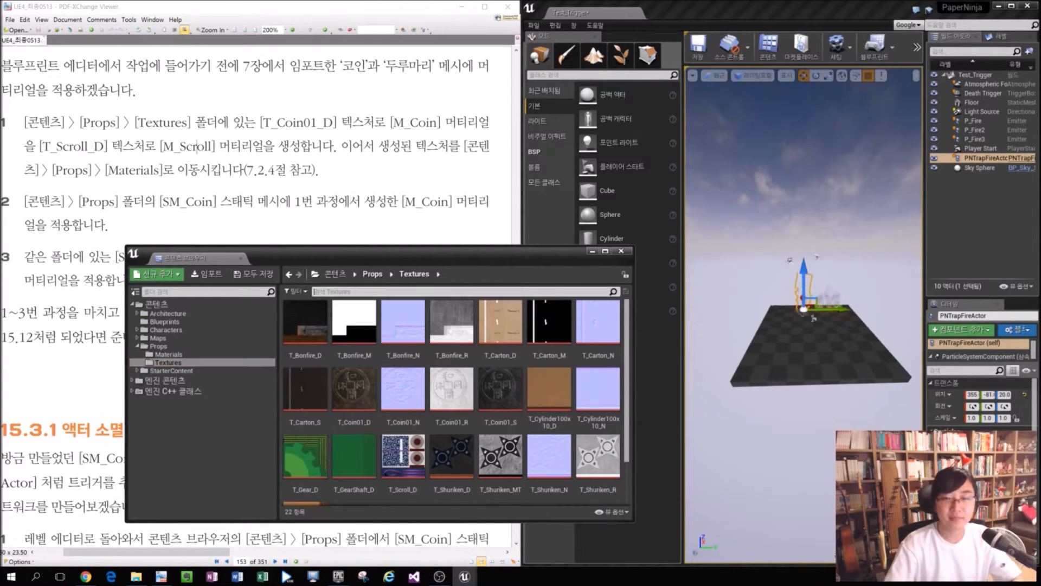
pyautogui.write('Coin_D')
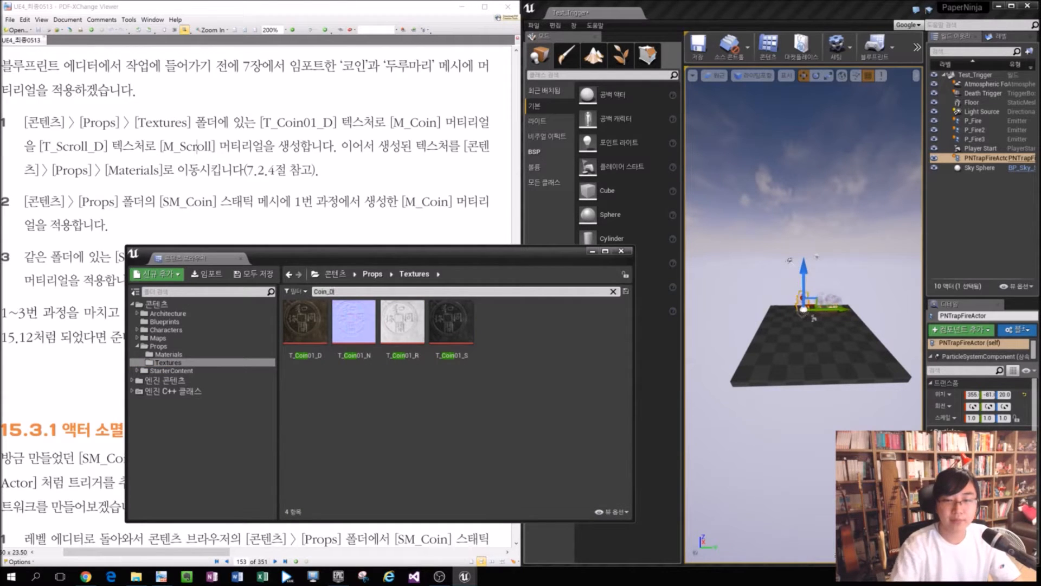
pyautogui.press('BackSpace')
pyautogui.press('BackSpace')
pyautogui.write('01_')
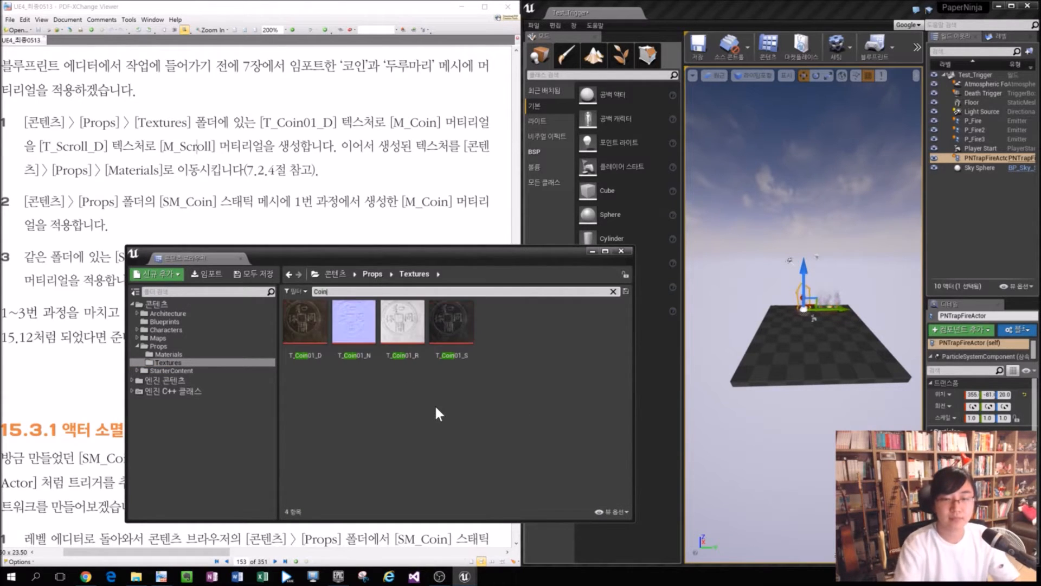
pyautogui.write('D')
# Create a material from the T_Coin01_D texture and name it M_Coin.
pyautogui.click(305, 321)
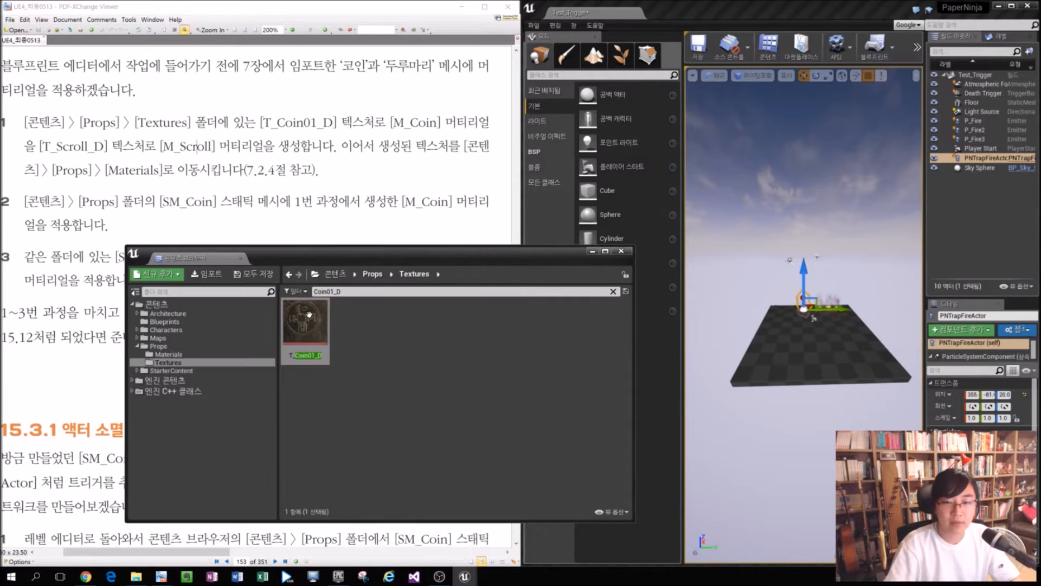
pyautogui.rightClick(308, 315)
pyautogui.click(337, 303)
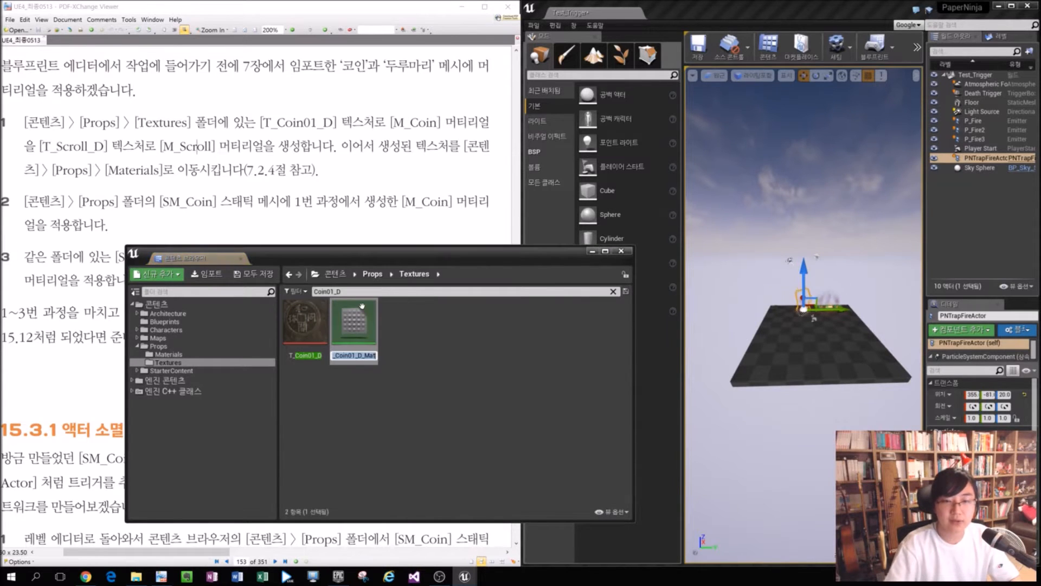
pyautogui.write('M_Coin')
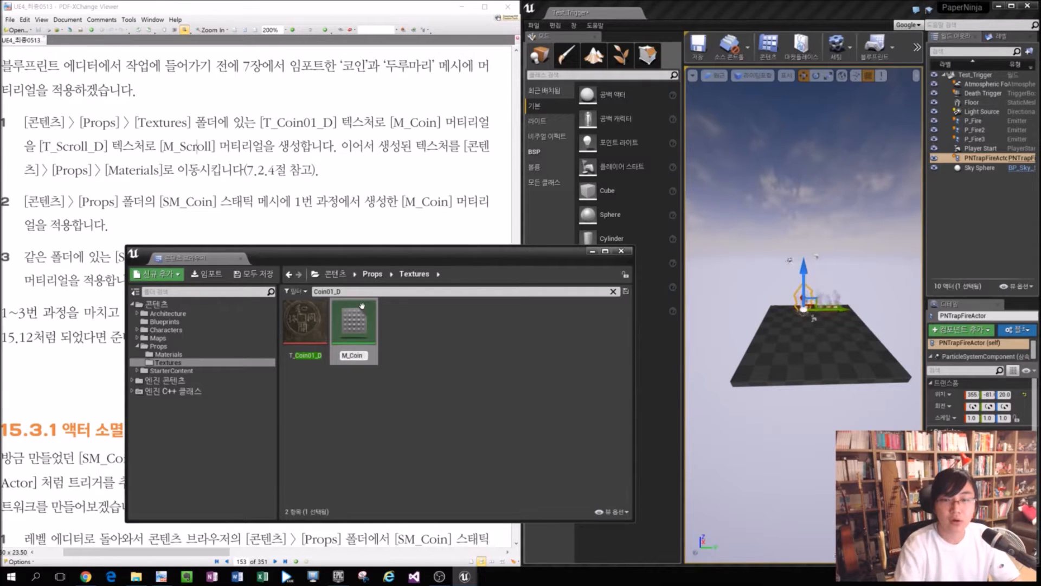
pyautogui.press('Return')
# Move the M_Coin material into the Props > Materials folder and open that folder.
pyautogui.moveTo(309, 325); pyautogui.dragTo(213, 353)
pyautogui.click(258, 374)
pyautogui.click(230, 355)
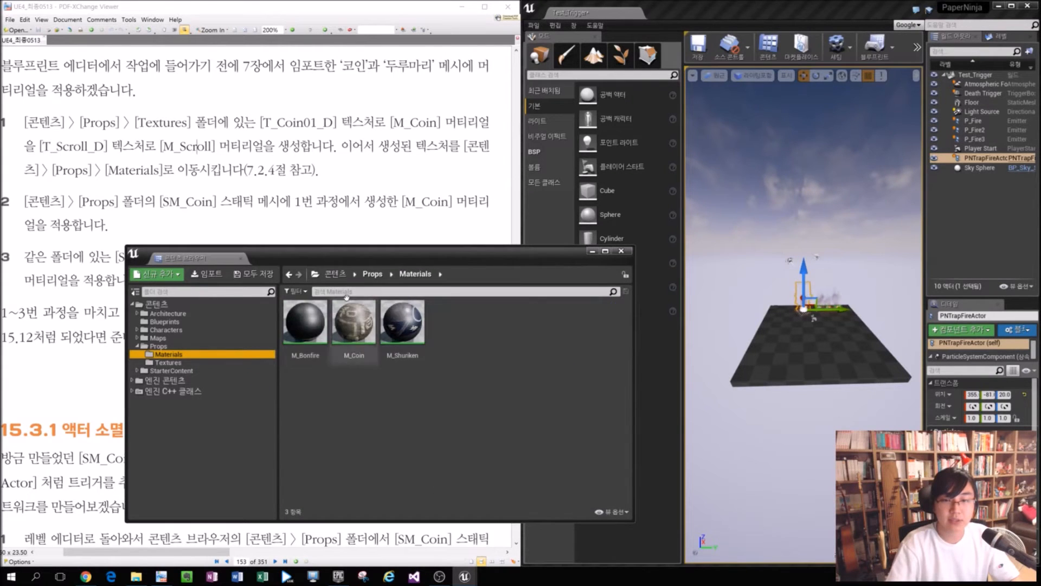
# Return to the Props > Textures folder and filter it by the search term Scroll.
pyautogui.click(188, 360)
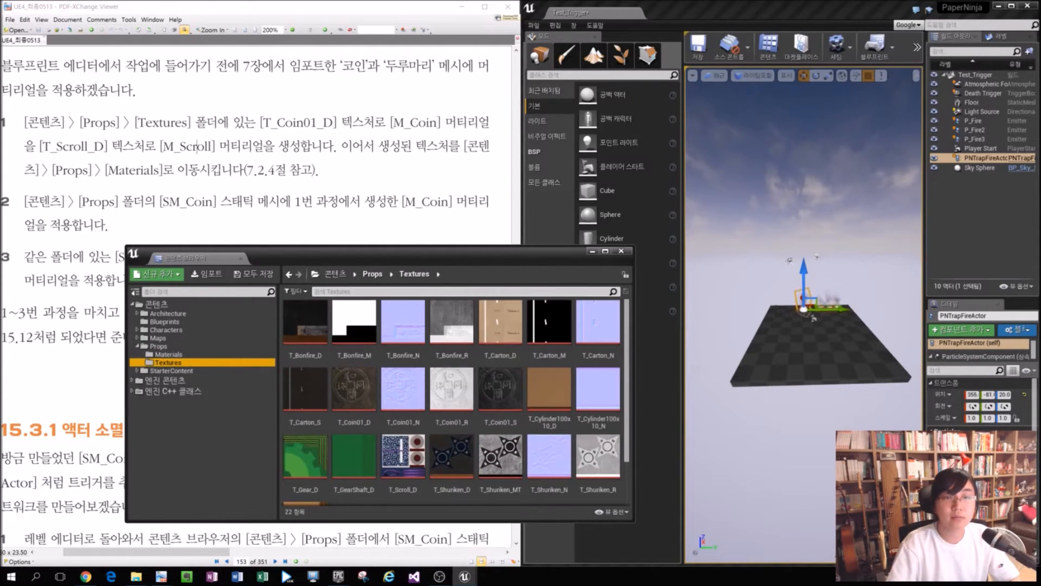
pyautogui.click(336, 292)
pyautogui.write('Scroll')
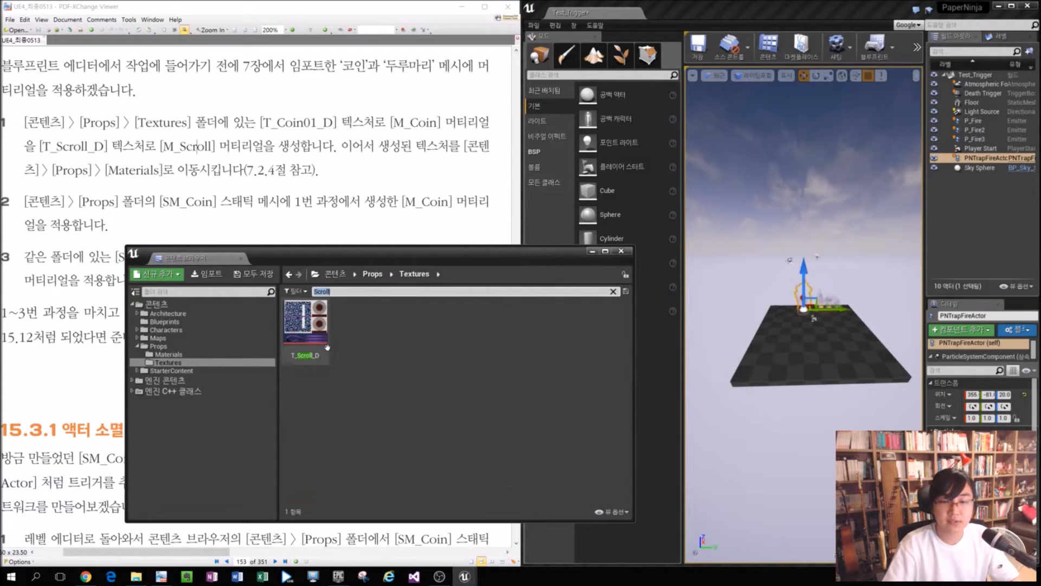
# Create a material from the T_Scroll_D texture and name it M_Scroll.
pyautogui.click(313, 332)
pyautogui.rightClick(313, 332)
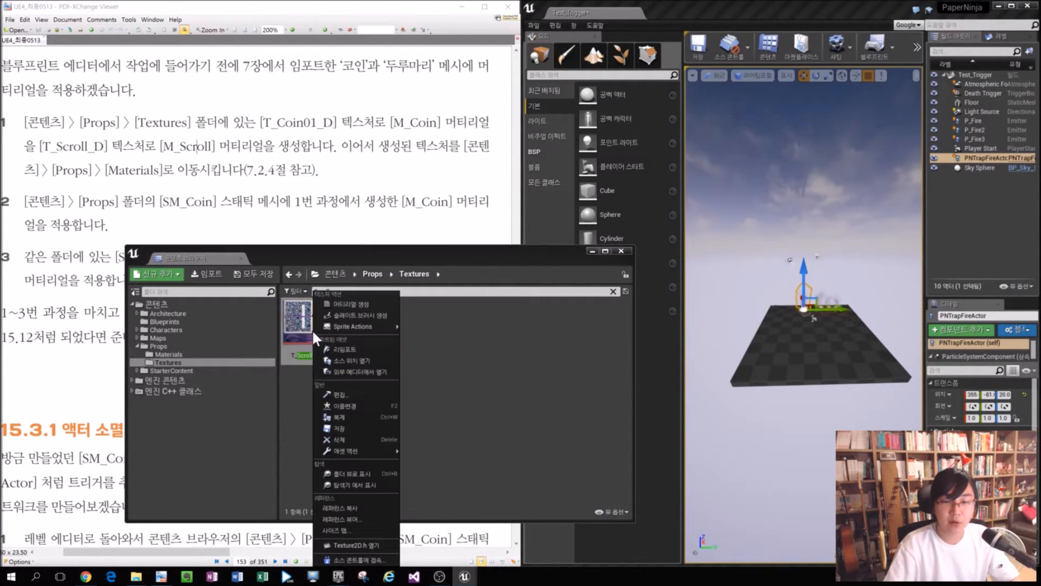
pyautogui.click(354, 305)
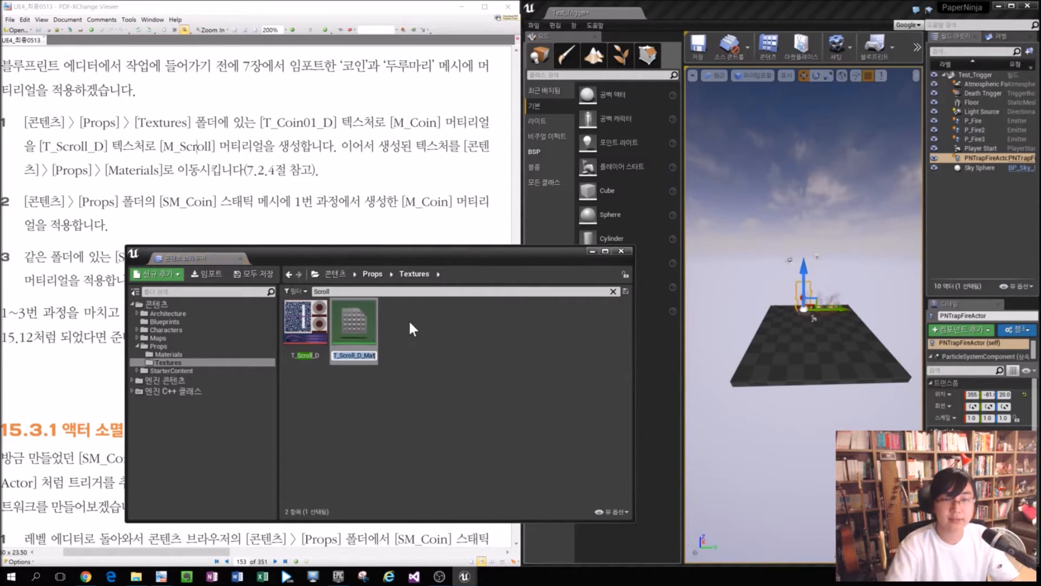
pyautogui.write('M_')
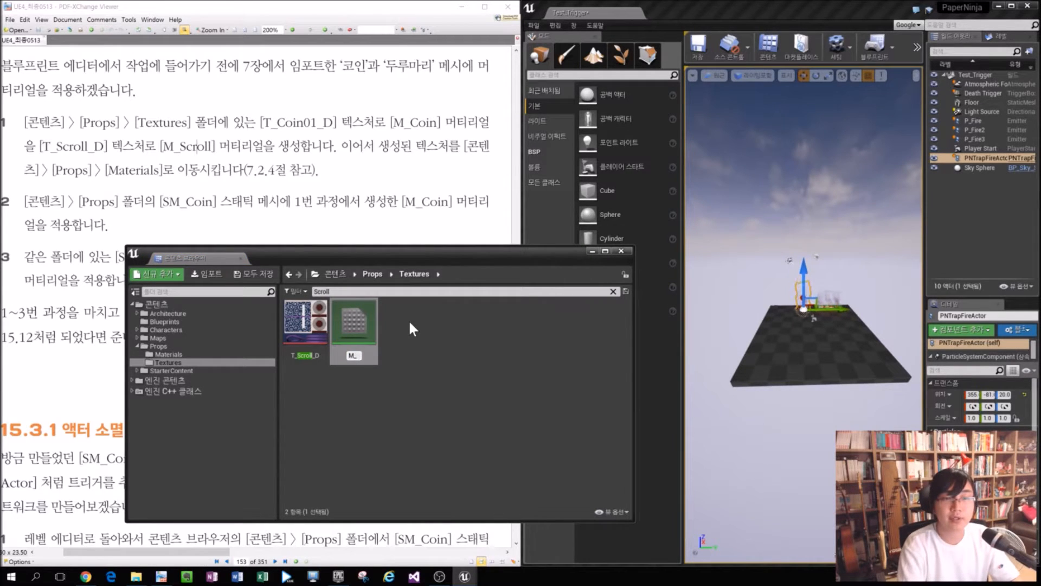
pyautogui.write('Scroll')
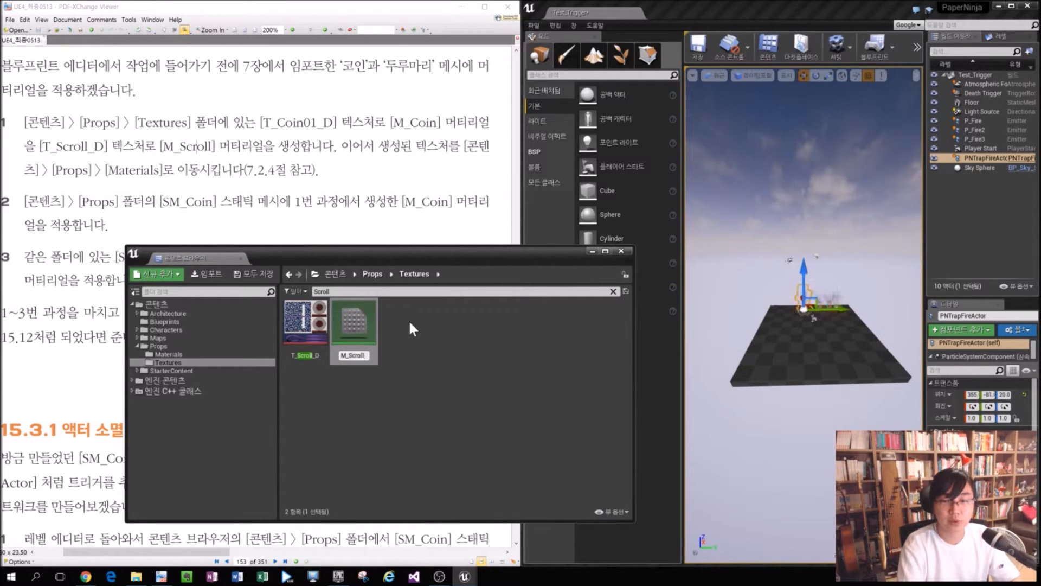
pyautogui.press('Return')
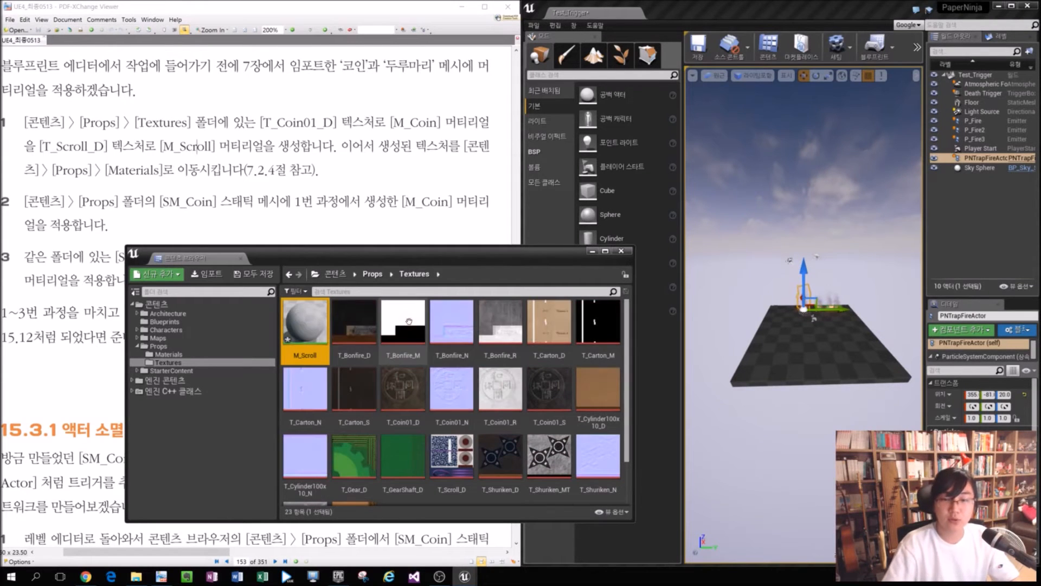
# Move the M_Scroll material into the Props > Materials folder, and select it there together with M_Coin.
pyautogui.moveTo(302, 322); pyautogui.dragTo(202, 356)
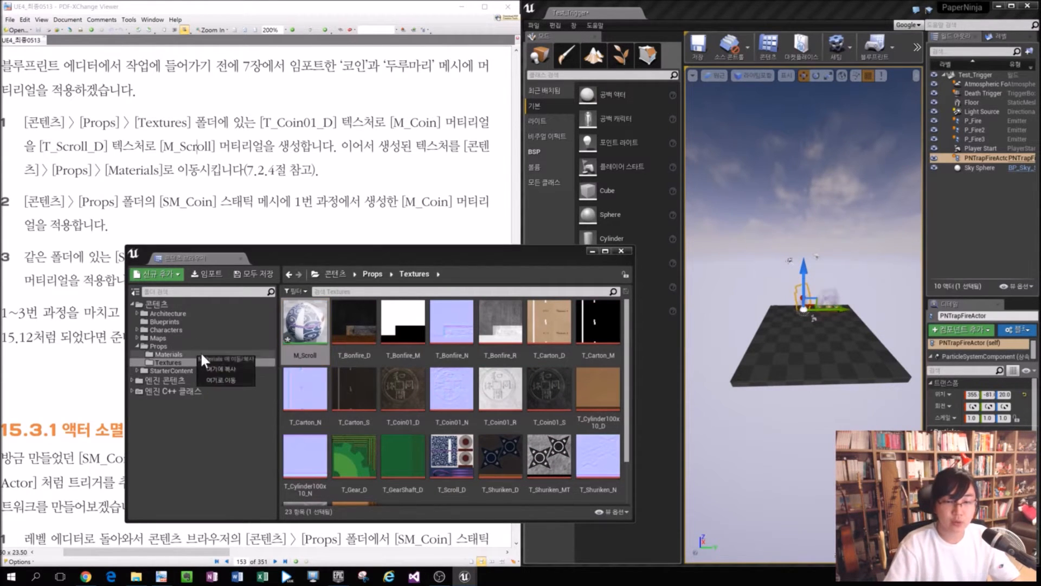
pyautogui.click(226, 379)
pyautogui.click(162, 353)
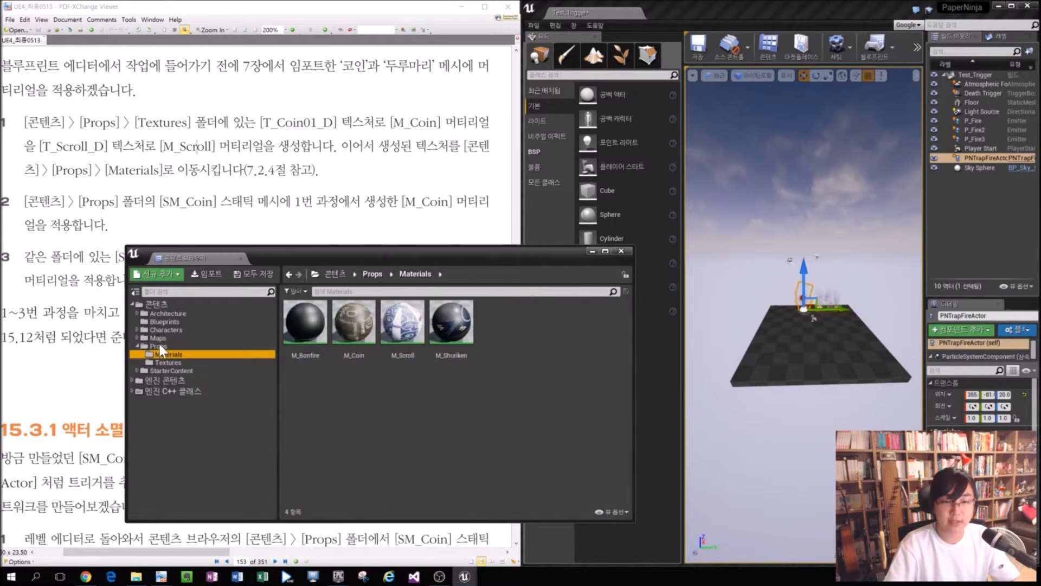
pyautogui.click(165, 305)
pyautogui.click(176, 345)
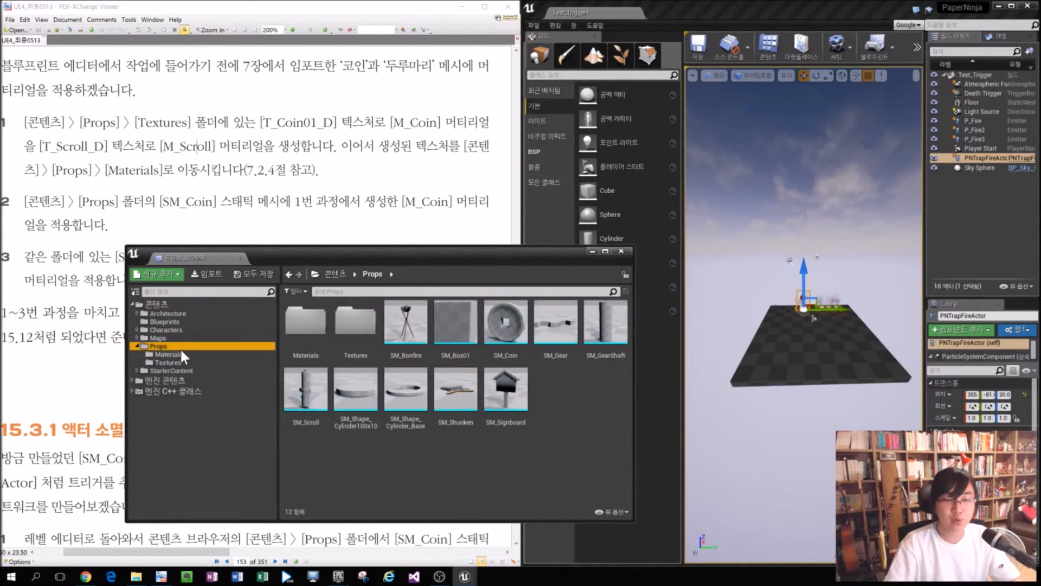
pyautogui.click(180, 353)
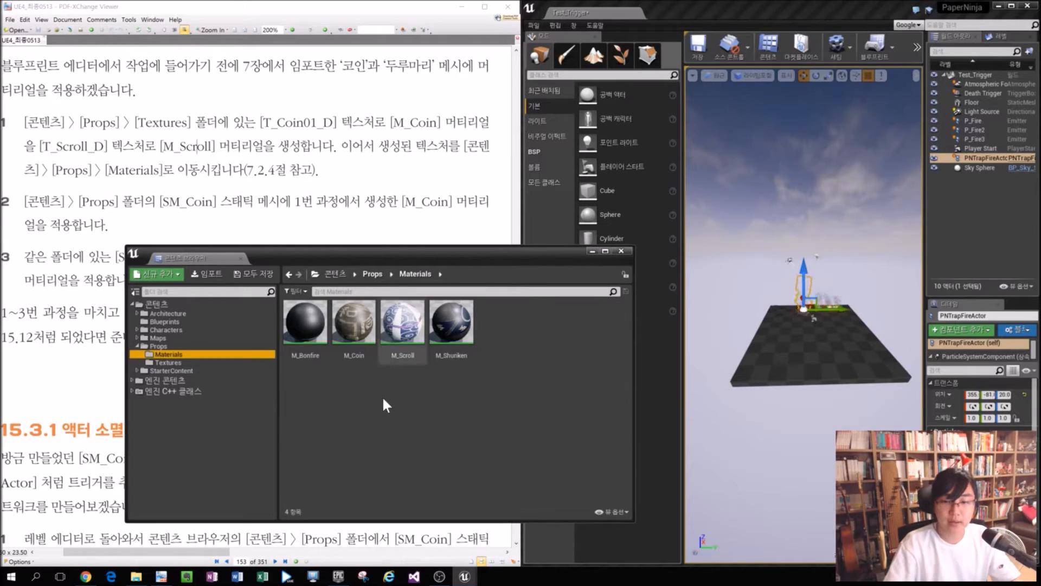
pyautogui.click(353, 331)
pyautogui.keyDown('ctrl'); pyautogui.click(409, 354); pyautogui.keyUp('ctrl')
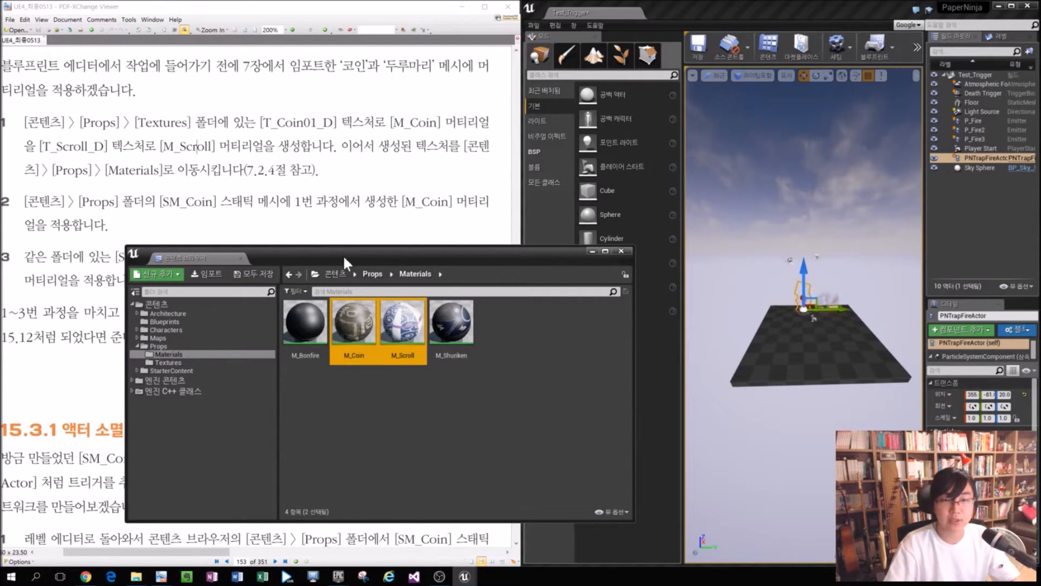
# Move the Content Browser window off the guide's figure and locate the SM_Coin and SM_Scroll meshes in the Props folder.
pyautogui.moveTo(319, 260); pyautogui.dragTo(363, 347)
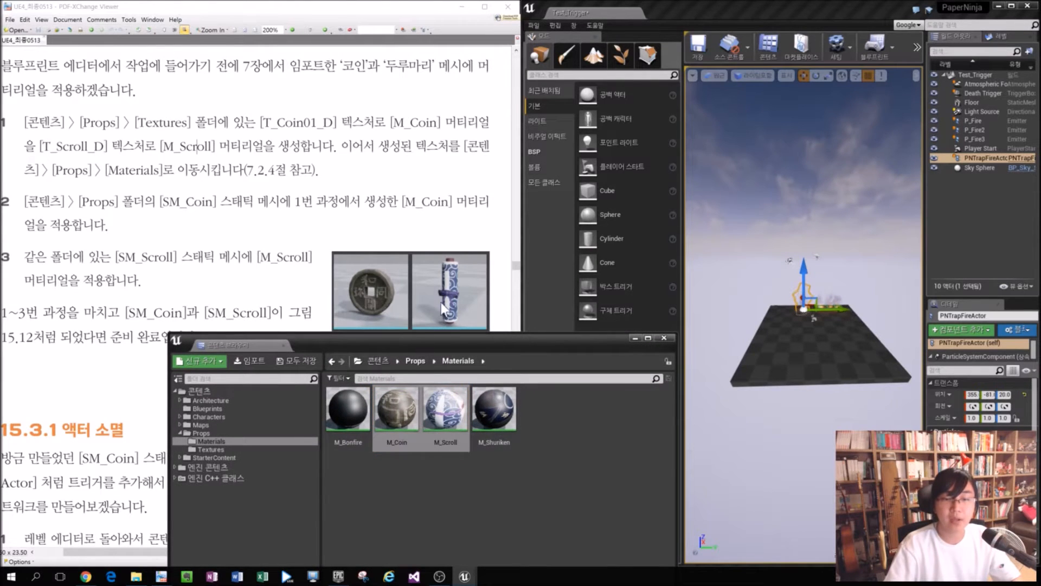
pyautogui.click(200, 433)
pyautogui.click(555, 415)
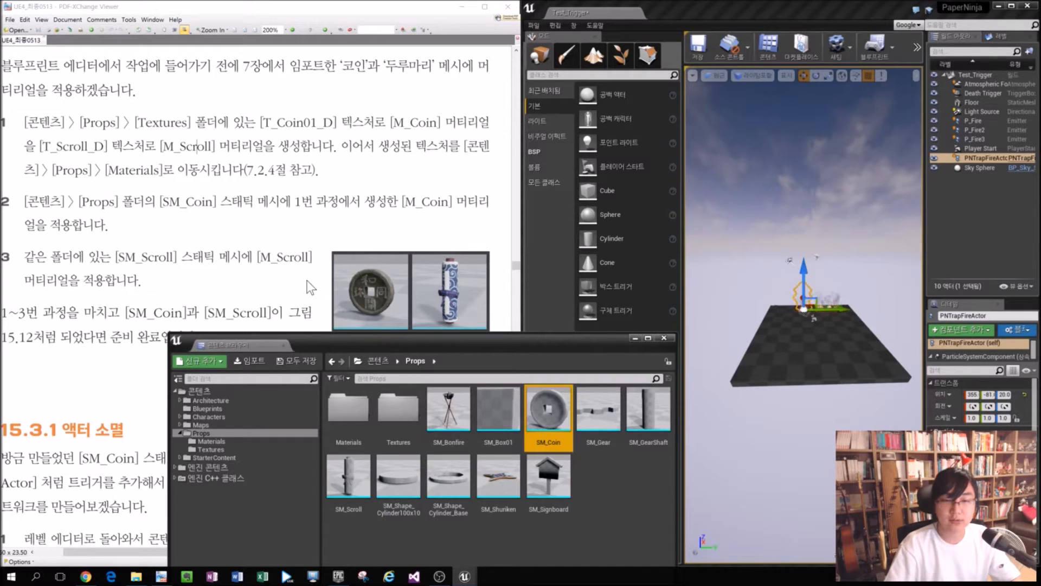
pyautogui.click(602, 472)
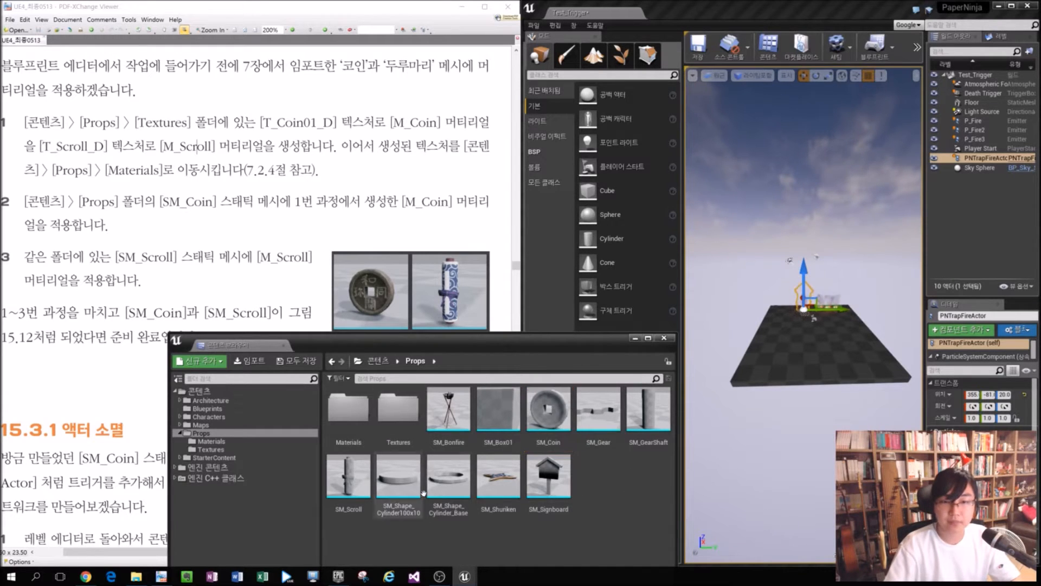
pyautogui.click(349, 476)
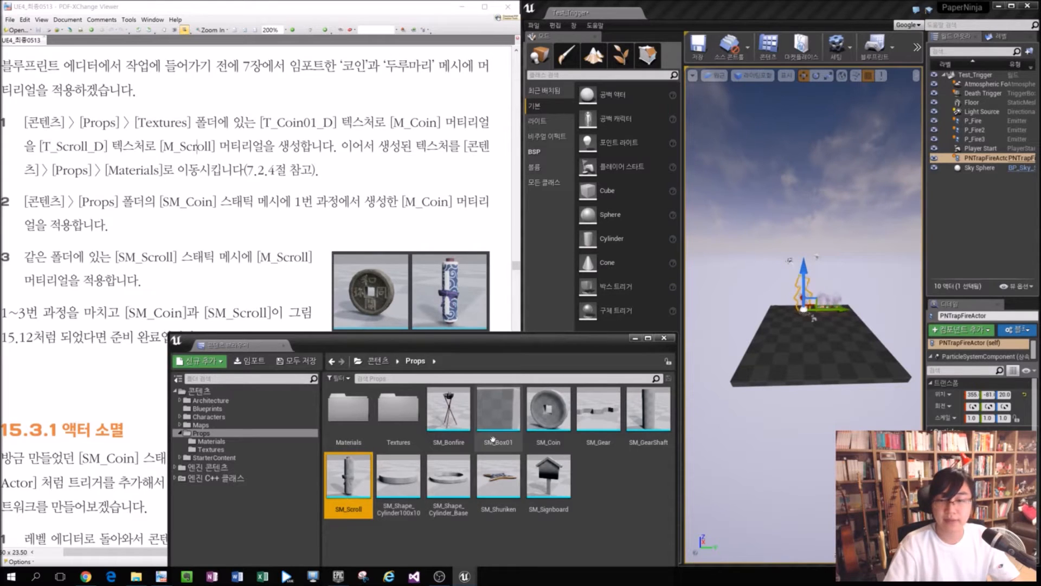
# Open the SM_Coin static mesh and assign the M_Coin material to its Element 0 slot.
pyautogui.doubleClick(559, 411)
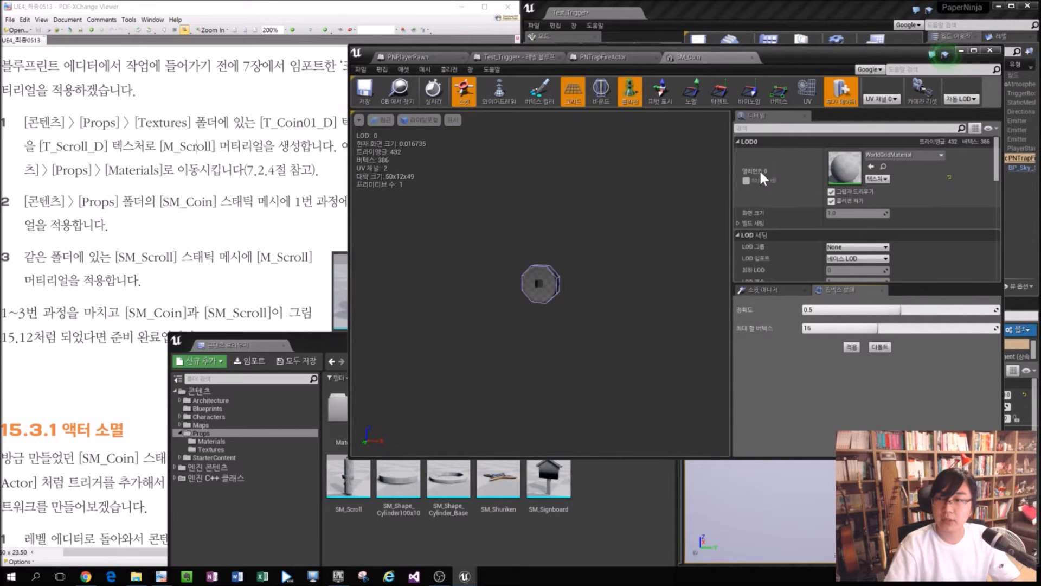
pyautogui.click(903, 154)
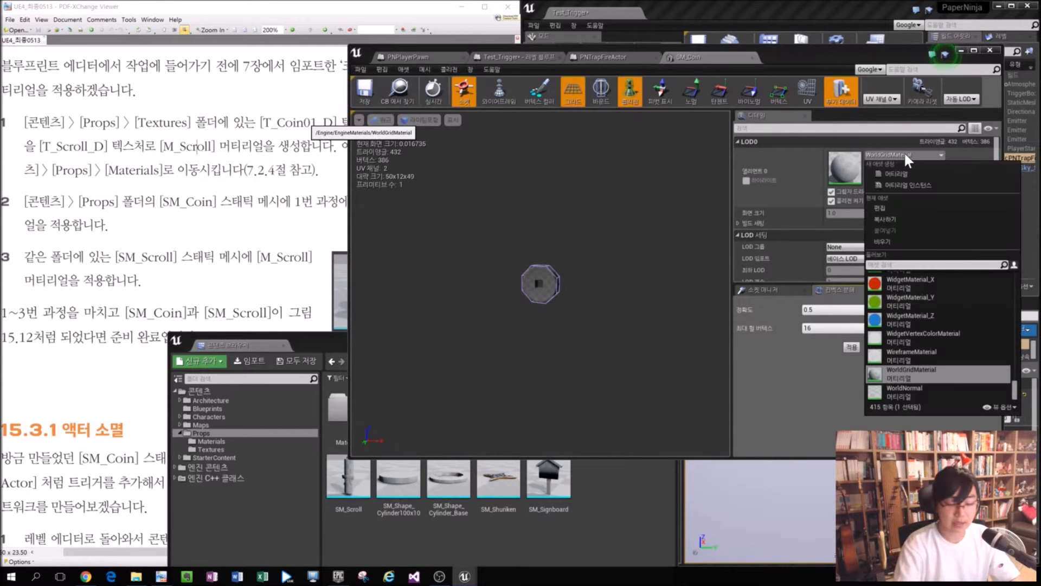
pyautogui.write('ㅅ')
pyautogui.press('BackSpace')
pyautogui.write('M_Coin')
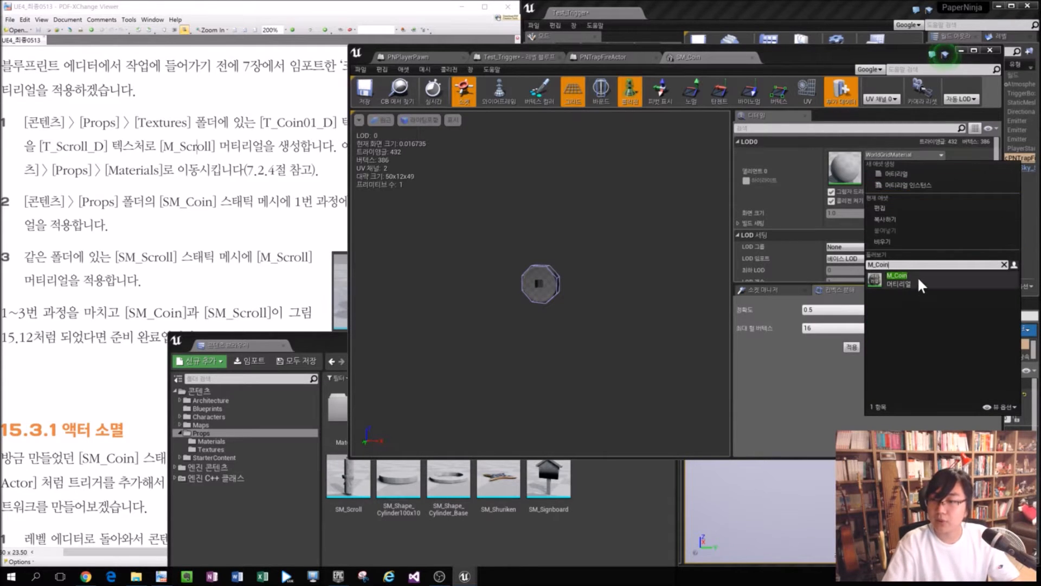
pyautogui.click(918, 279)
# Open the SM_Scroll static mesh, assign the M_Scroll material to its Element 0 slot, and save the change.
pyautogui.click(499, 477)
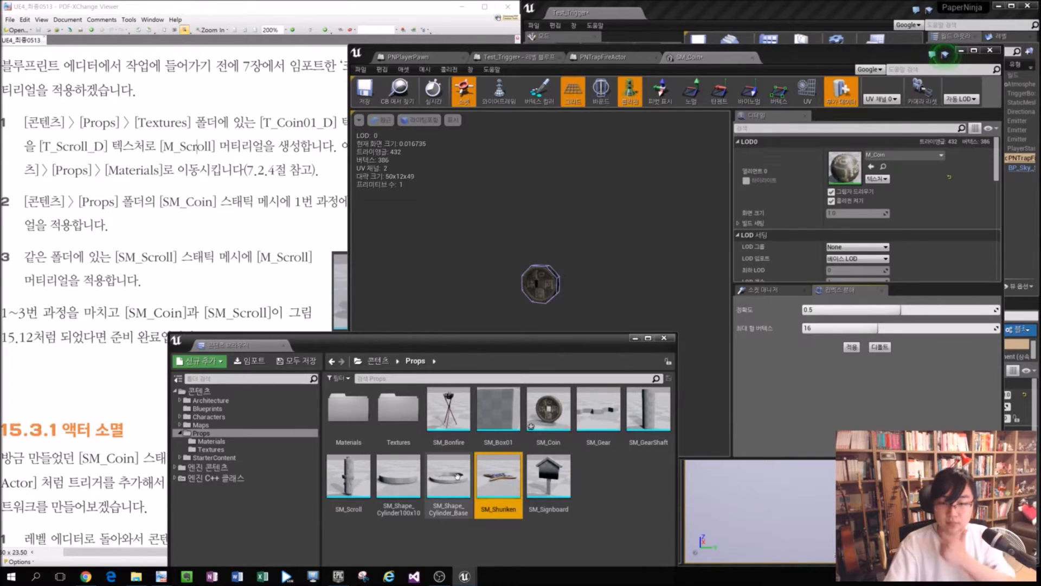
pyautogui.doubleClick(348, 476)
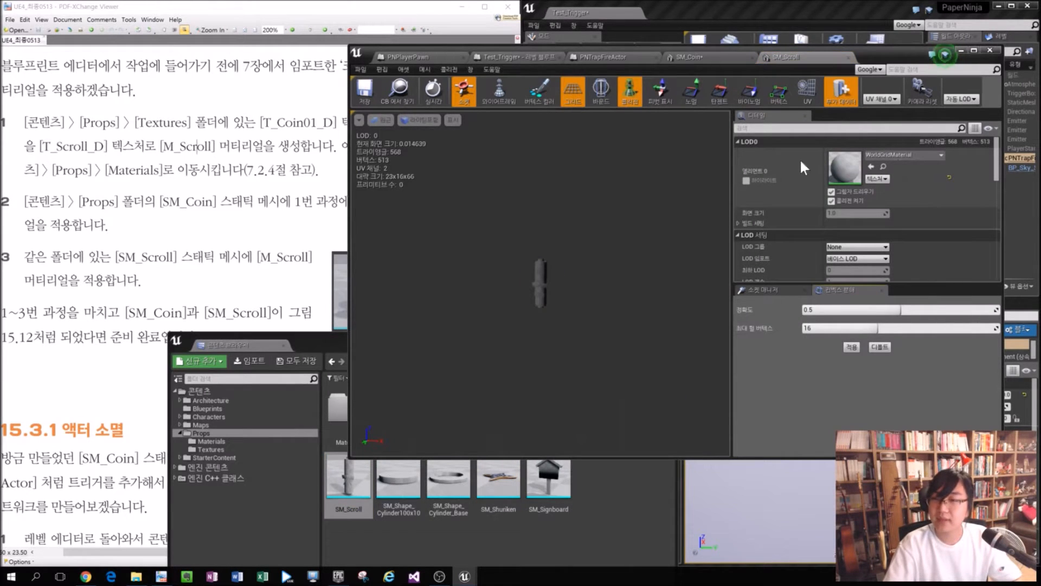
pyautogui.click(920, 154)
pyautogui.write('M')
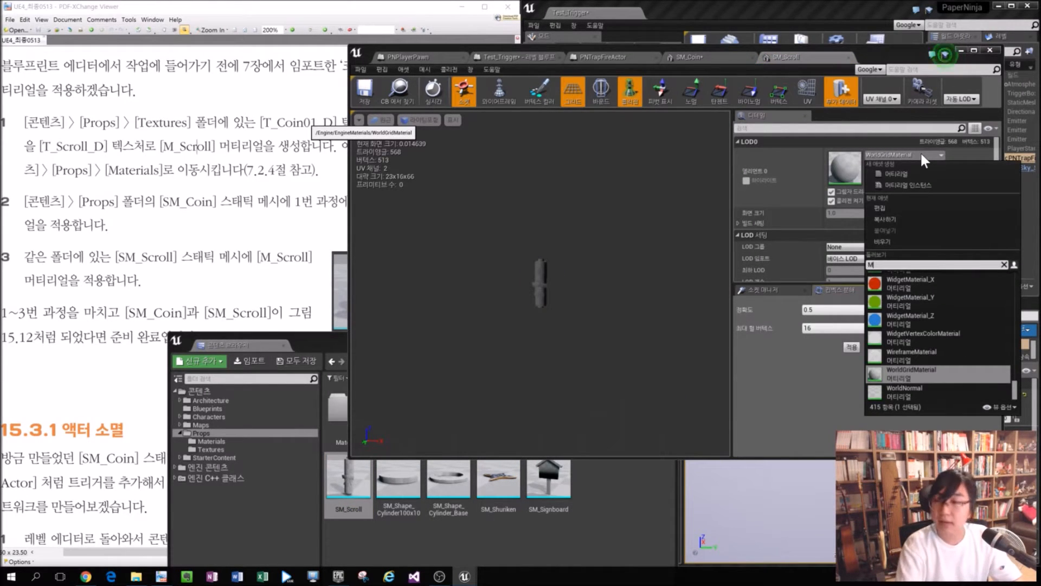
pyautogui.write('_Scr')
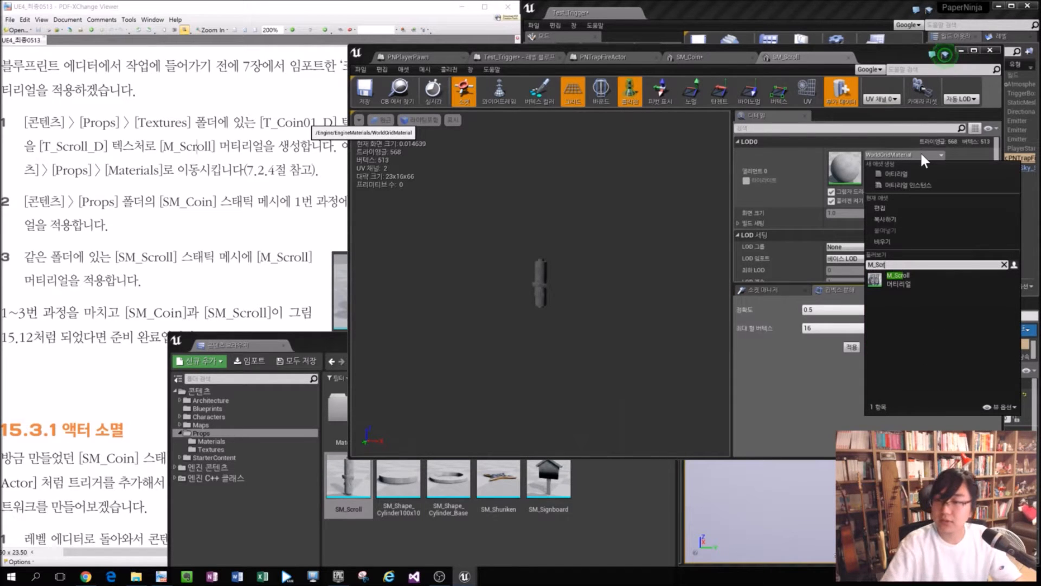
pyautogui.click(922, 279)
pyautogui.hotkey('ctrl', 's')
pyautogui.click(727, 57)
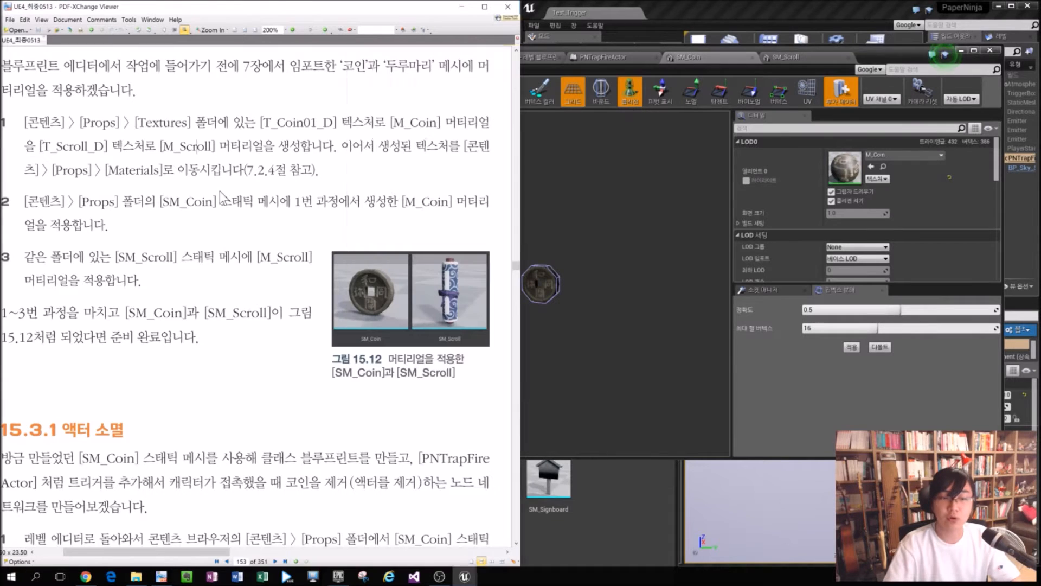
# Read the guide's section 15.3.1 on making the coin actor disappear, up to its first instruction.
pyautogui.click(237, 272)
pyautogui.keyDown('ctrl'); pyautogui.scroll(-1, 268, 295); pyautogui.keyUp('ctrl')
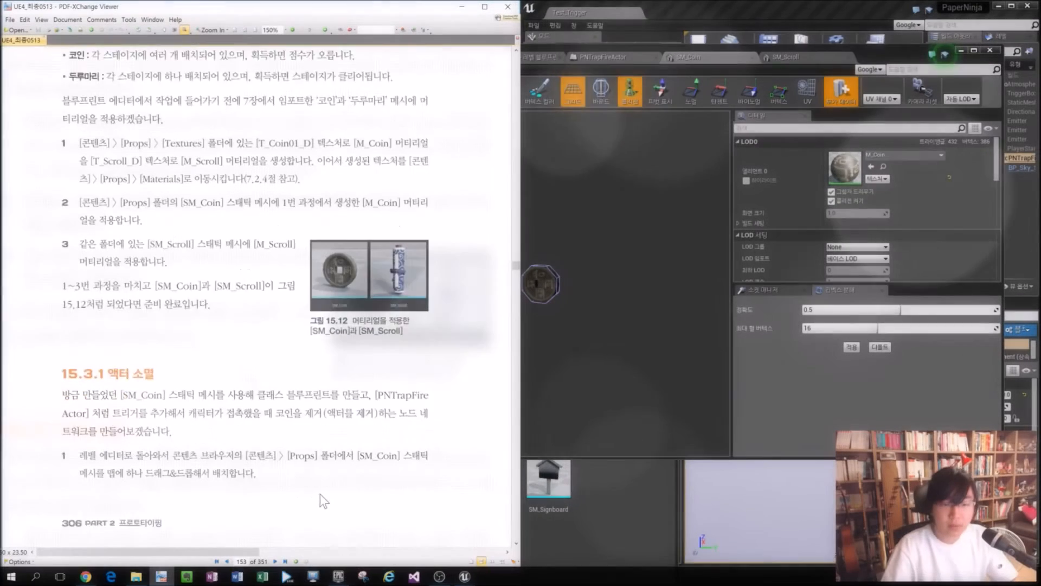
pyautogui.scroll(-2, 321, 500)
pyautogui.click(707, 238)
pyautogui.click(159, 346)
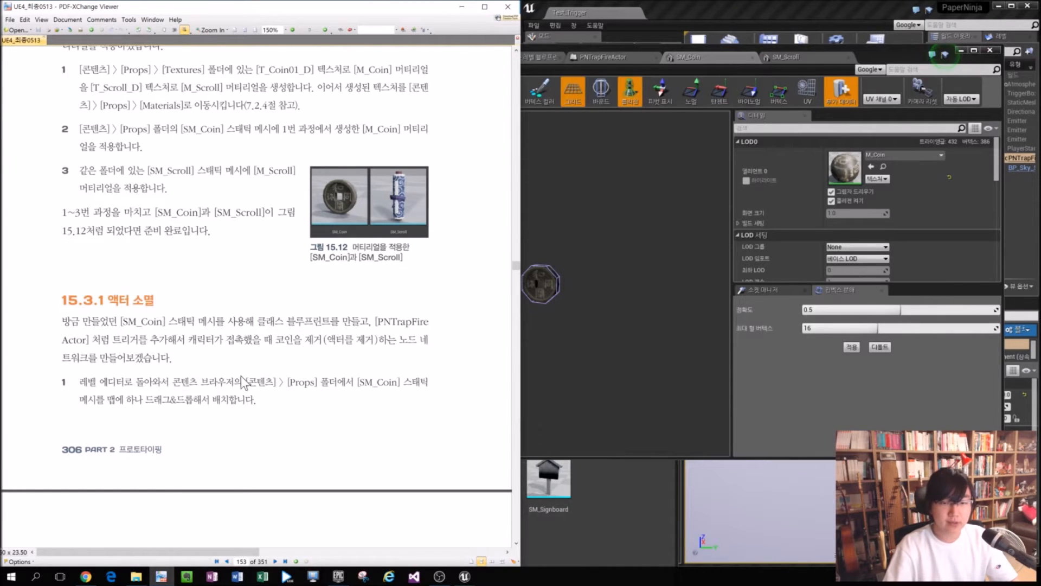
pyautogui.click(763, 313)
pyautogui.click(276, 212)
# Minimize the mesh editor, dock the Content Browser below the level viewport, and reduce its height.
pyautogui.click(977, 9)
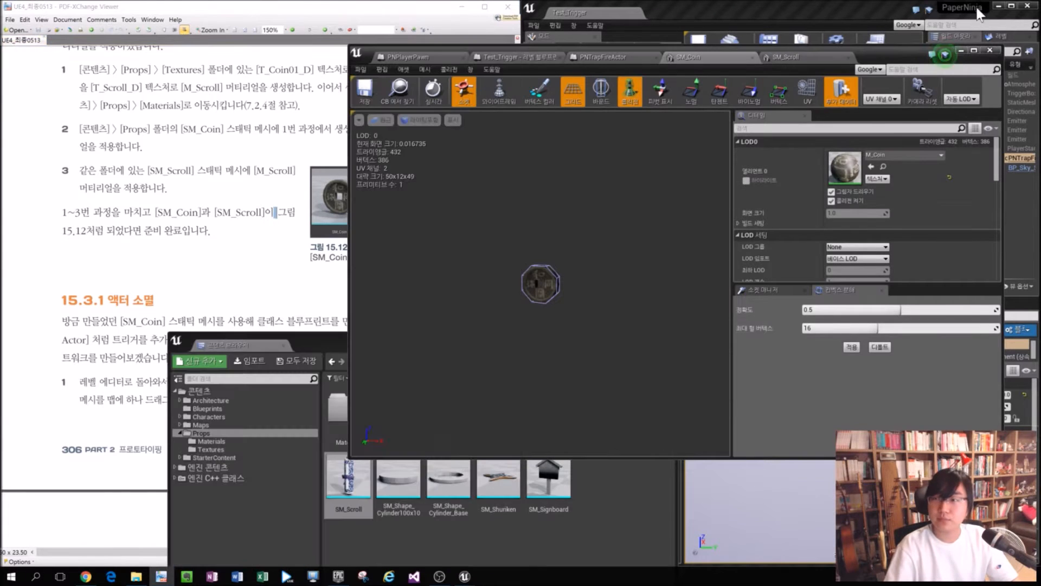
pyautogui.click(961, 51)
pyautogui.moveTo(247, 347); pyautogui.dragTo(792, 559)
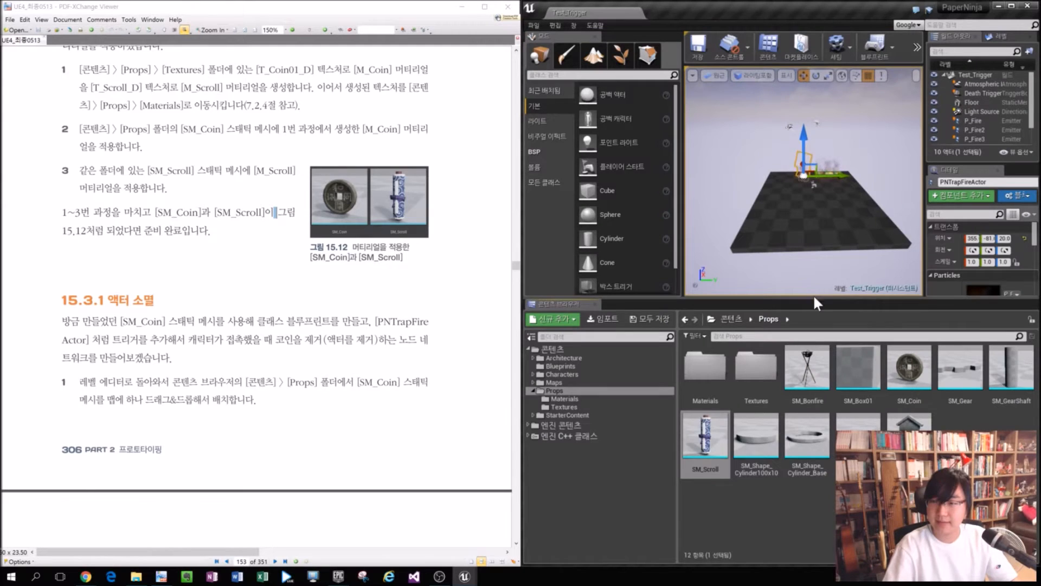
pyautogui.moveTo(773, 297); pyautogui.dragTo(773, 385)
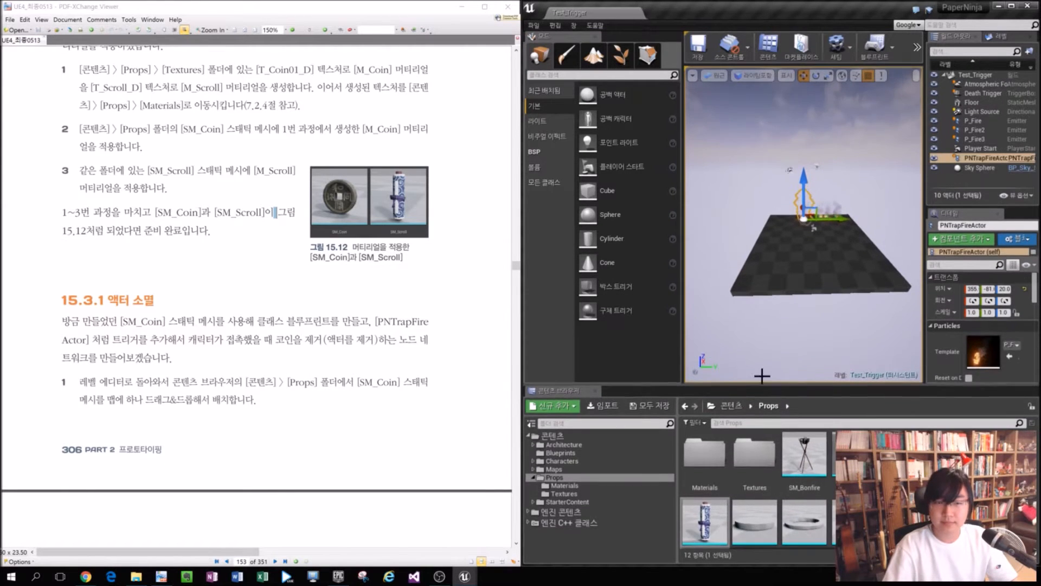
# Following the guide's step 1, place one SM_Coin static mesh from the Props folder on the level's floor and frame it in view.
pyautogui.click(83, 526)
pyautogui.moveTo(79, 382); pyautogui.dragTo(396, 383)
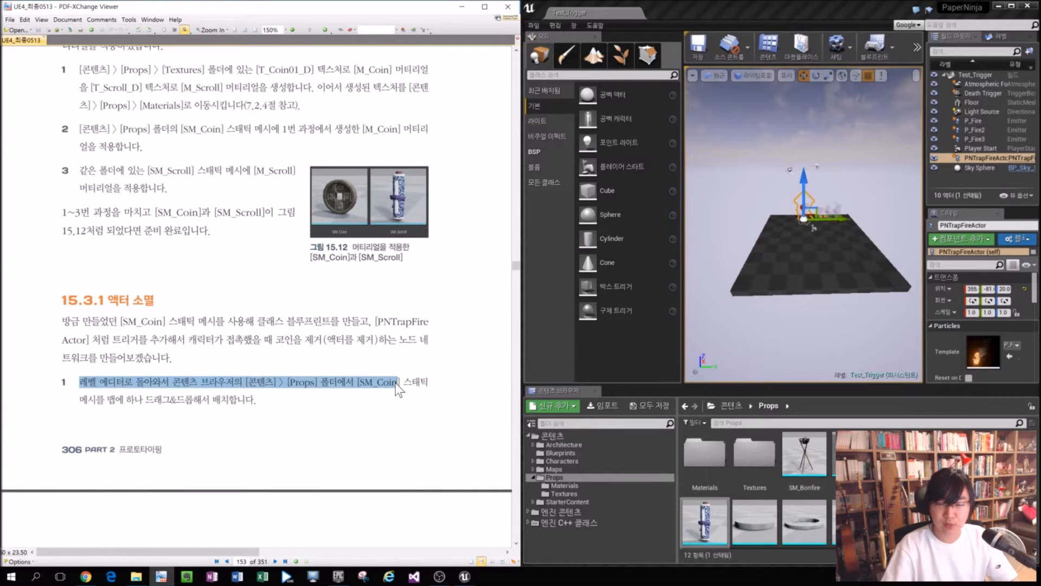
pyautogui.moveTo(80, 400); pyautogui.dragTo(339, 402)
pyautogui.click(818, 174)
pyautogui.scroll(5, 845, 189)
pyautogui.scroll(8, 844, 184)
pyautogui.moveTo(854, 457); pyautogui.dragTo(781, 257)
pyautogui.moveTo(818, 268); pyautogui.dragTo(878, 282, button='right')
pyautogui.press('f')
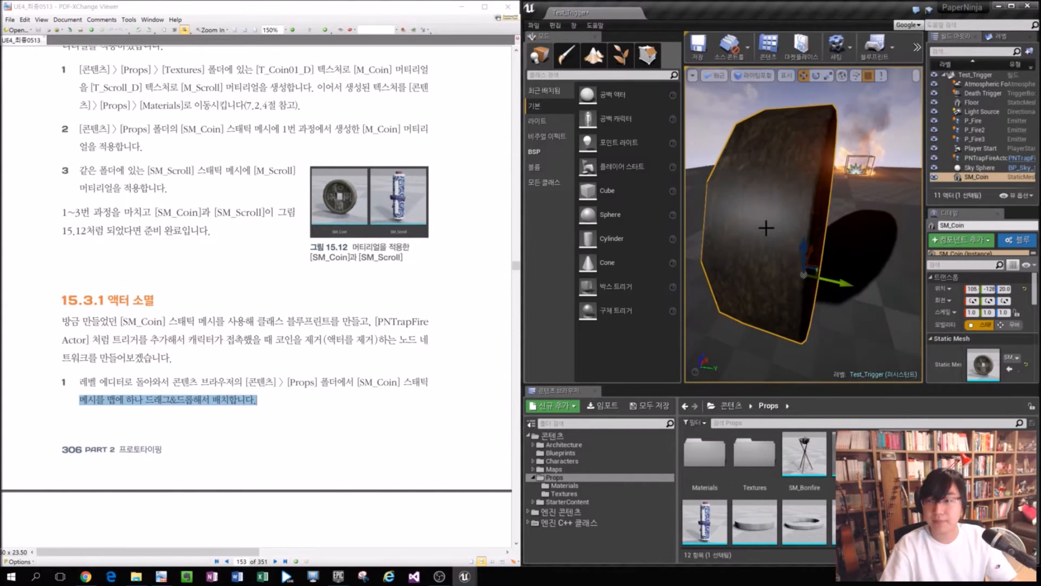
pyautogui.keyDown('alt'); pyautogui.moveTo(814, 266); pyautogui.dragTo(759, 244); pyautogui.keyUp('alt')
# Set the placed SM_Coin's mobility to Movable in a temporarily floating Details panel, and dock the panel back below the World Outliner.
pyautogui.click(324, 373)
pyautogui.moveTo(187, 553); pyautogui.dragTo(467, 529)
pyautogui.scroll(5, 470, 536)
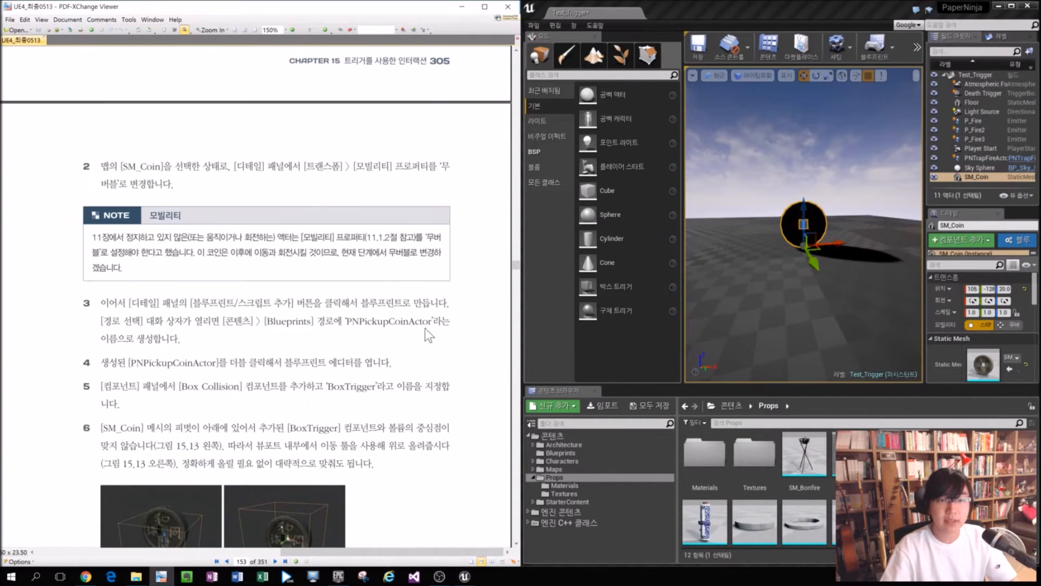
pyautogui.moveTo(950, 213); pyautogui.dragTo(220, 194)
pyautogui.moveTo(301, 376); pyautogui.dragTo(457, 459)
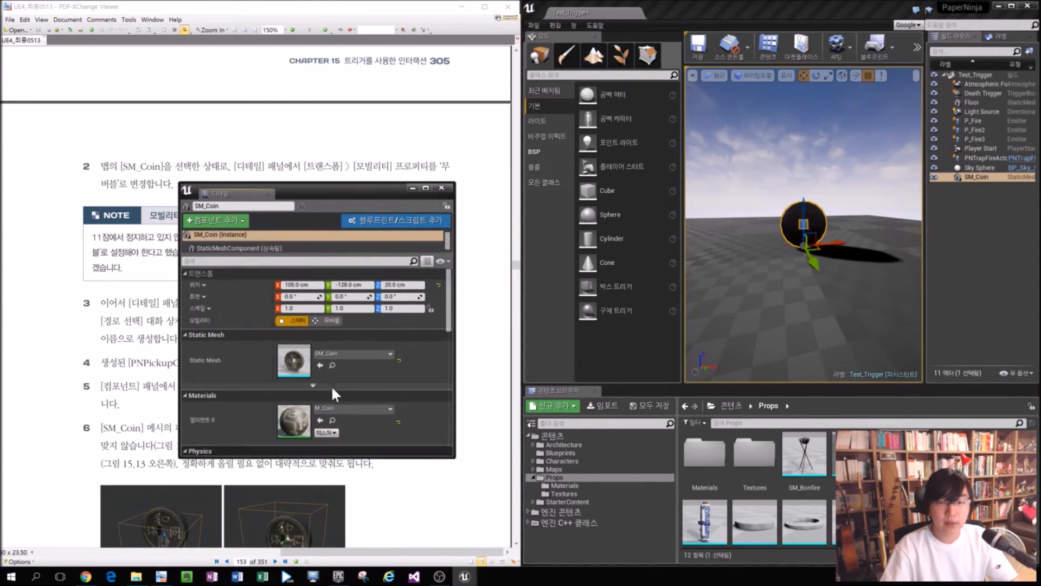
pyautogui.click(325, 321)
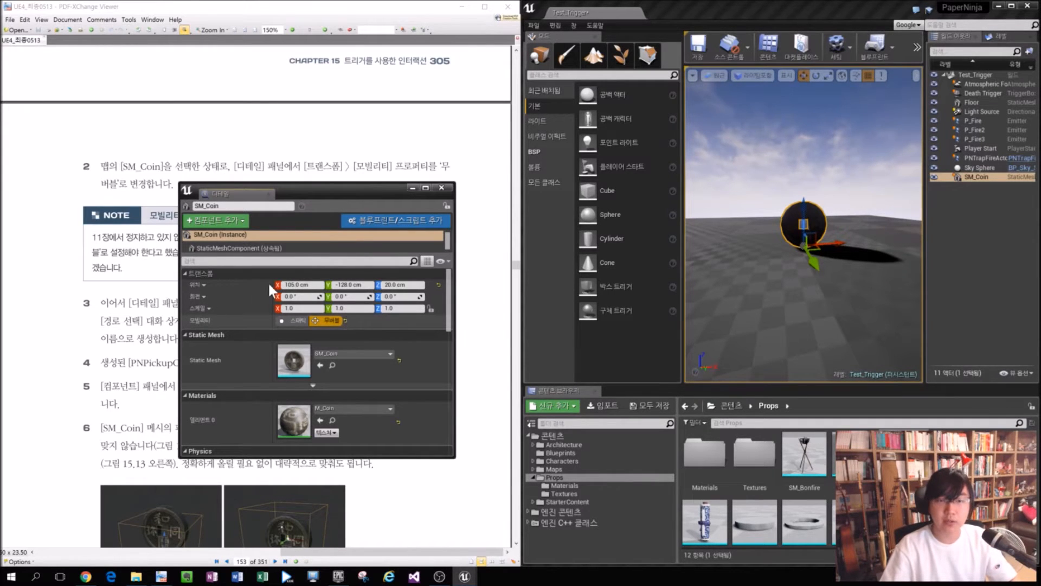
pyautogui.moveTo(234, 194); pyautogui.dragTo(995, 372)
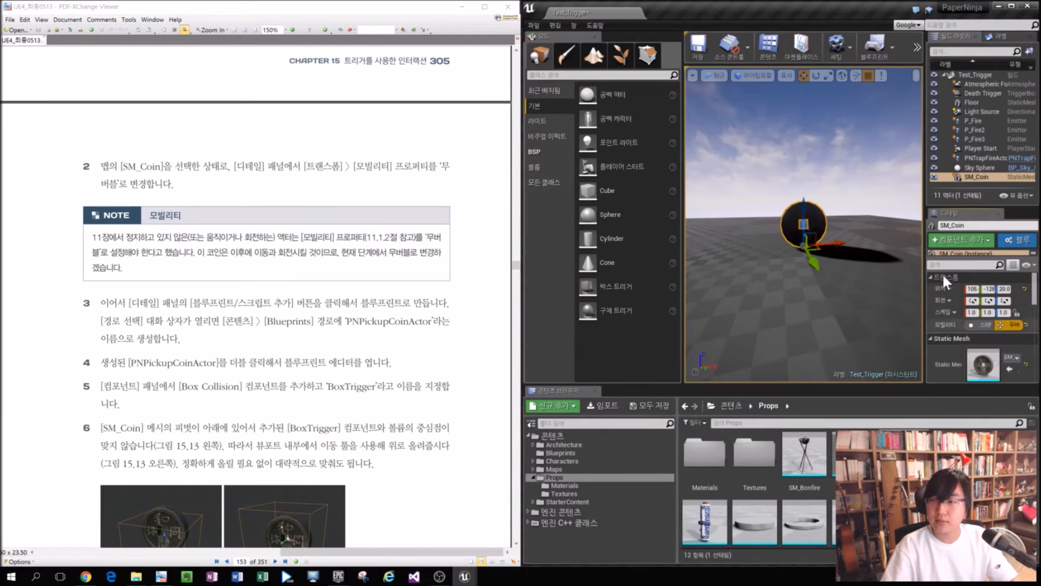
pyautogui.moveTo(988, 206); pyautogui.dragTo(988, 247)
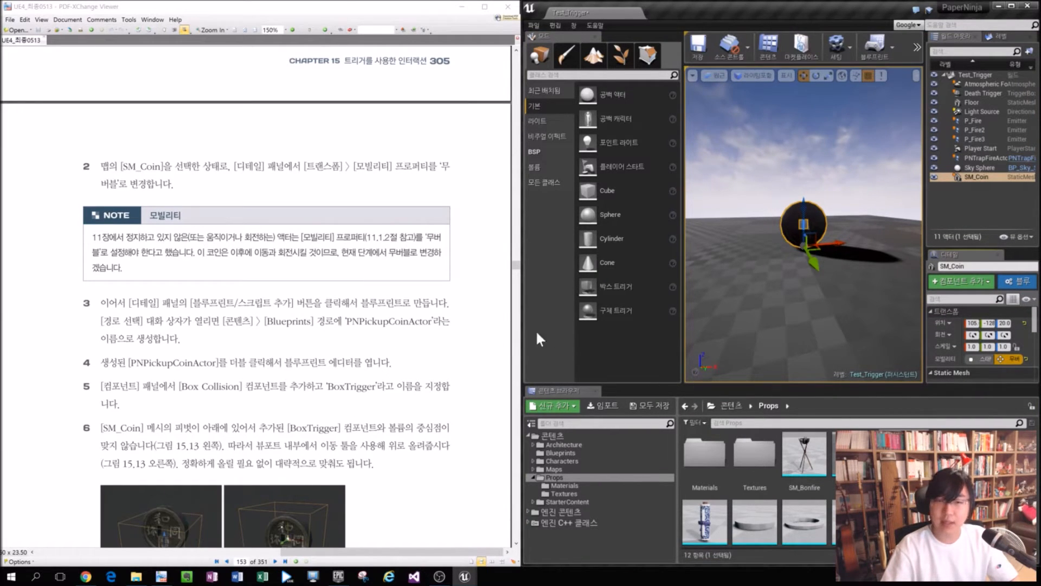
# Temporarily float and enlarge the Details panel to start converting the placed SM_Coin into a blueprint, and dock the panel back below the World Outliner.
pyautogui.moveTo(949, 254); pyautogui.dragTo(163, 299)
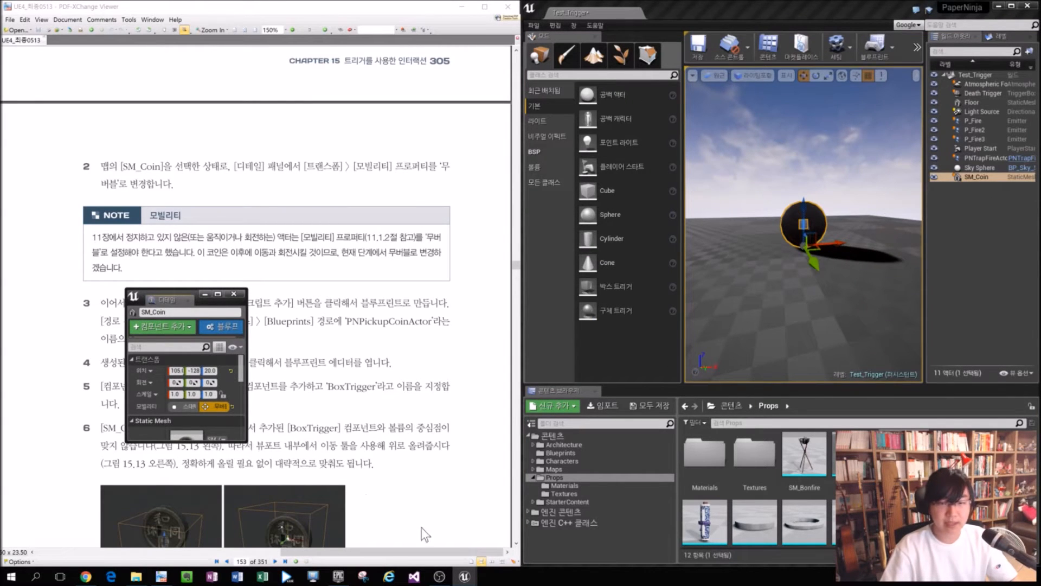
pyautogui.moveTo(242, 438); pyautogui.dragTo(437, 500)
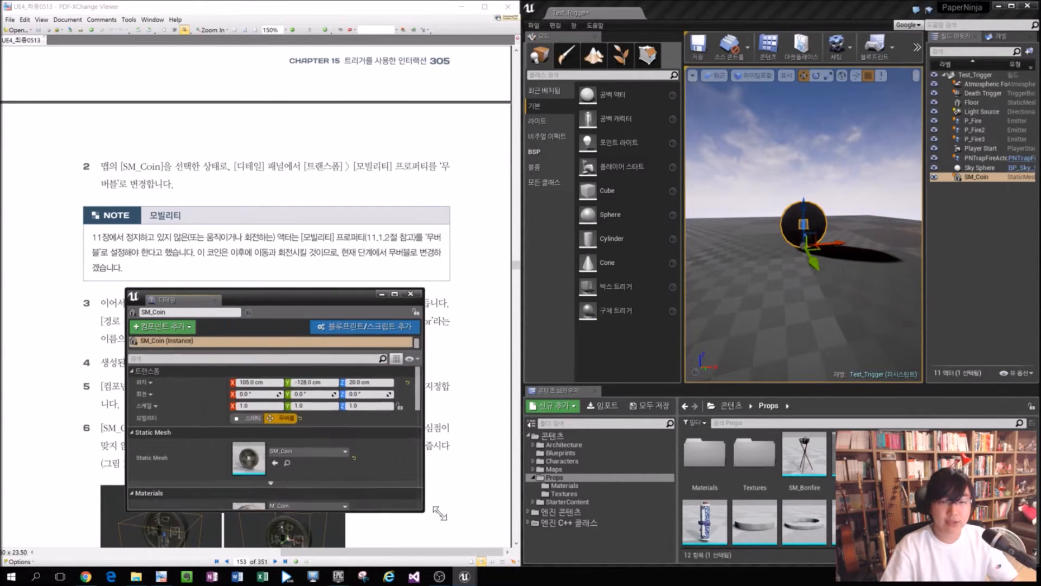
pyautogui.moveTo(306, 291); pyautogui.dragTo(300, 208)
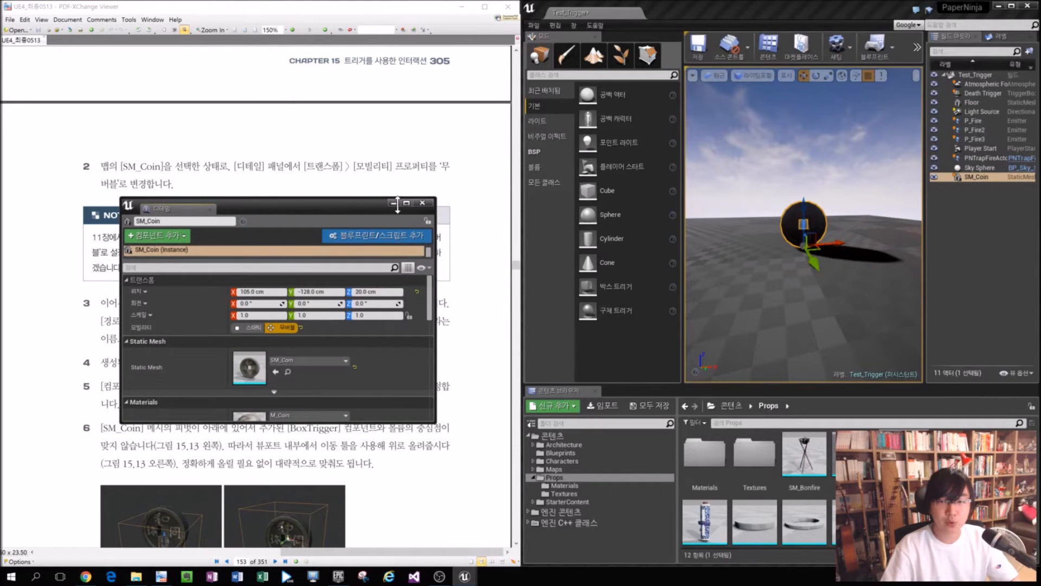
pyautogui.click(343, 239)
pyautogui.moveTo(179, 208); pyautogui.dragTo(957, 372)
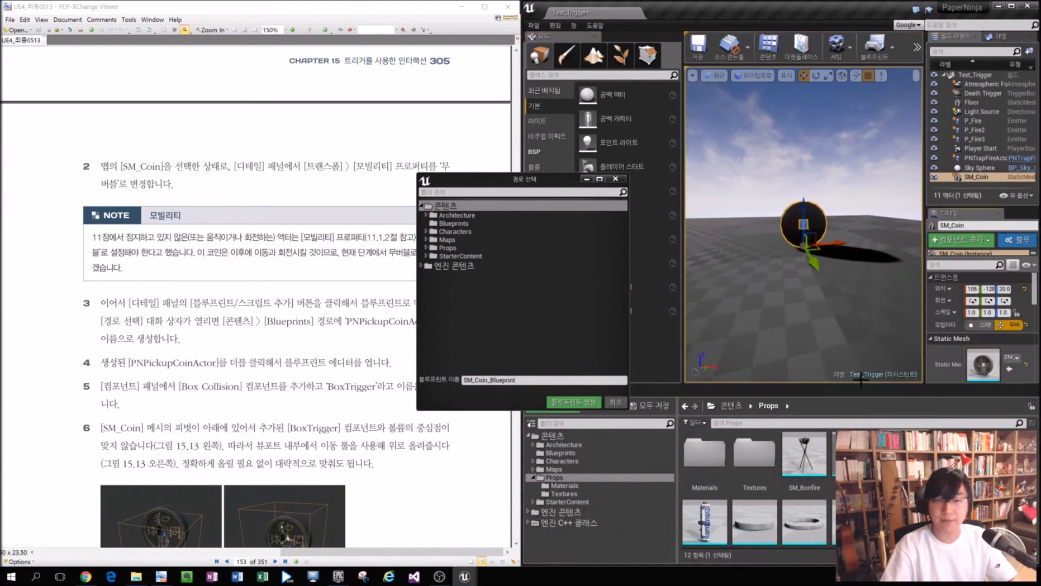
# Create the coin's blueprint in the Blueprints folder with the name PNPickupCoinActor.
pyautogui.click(455, 223)
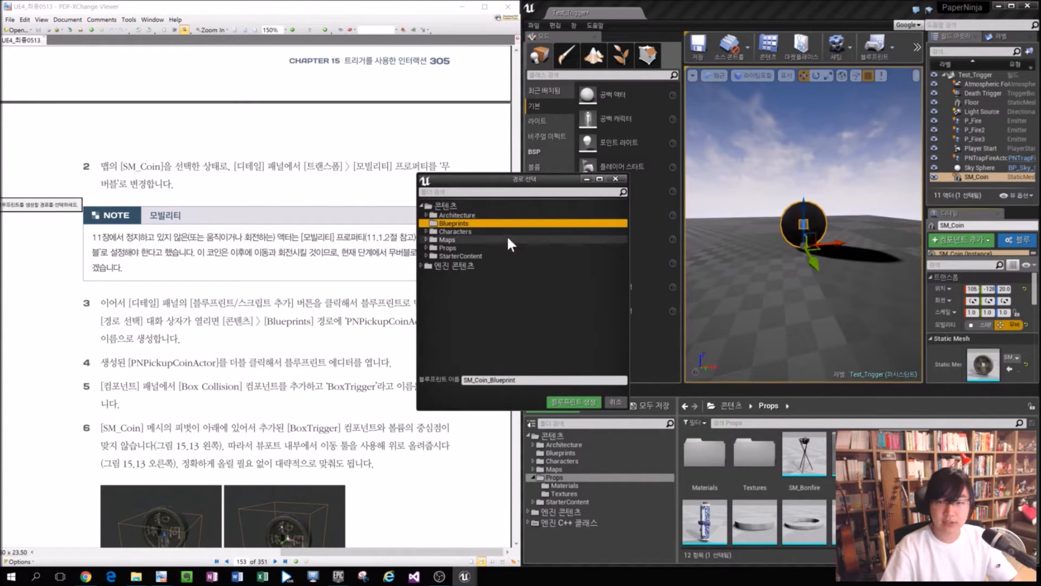
pyautogui.moveTo(478, 179); pyautogui.dragTo(378, 58)
pyautogui.click(433, 259)
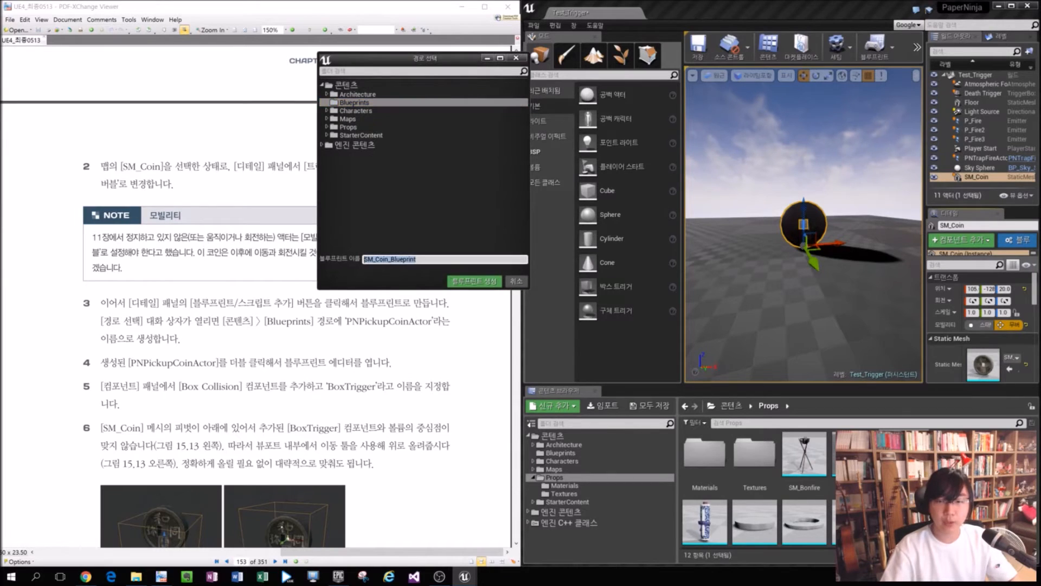
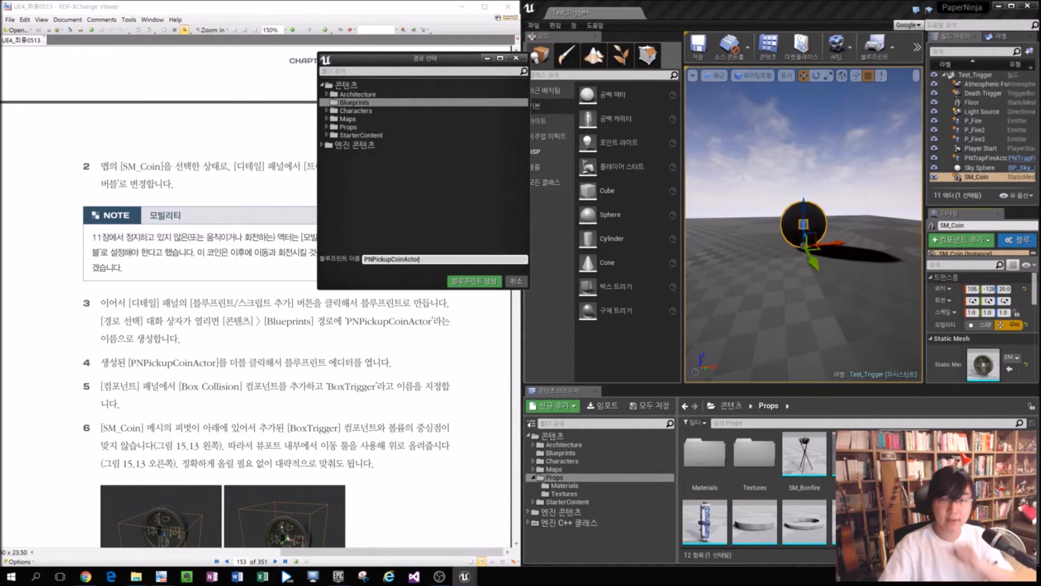
pyautogui.click(476, 282)
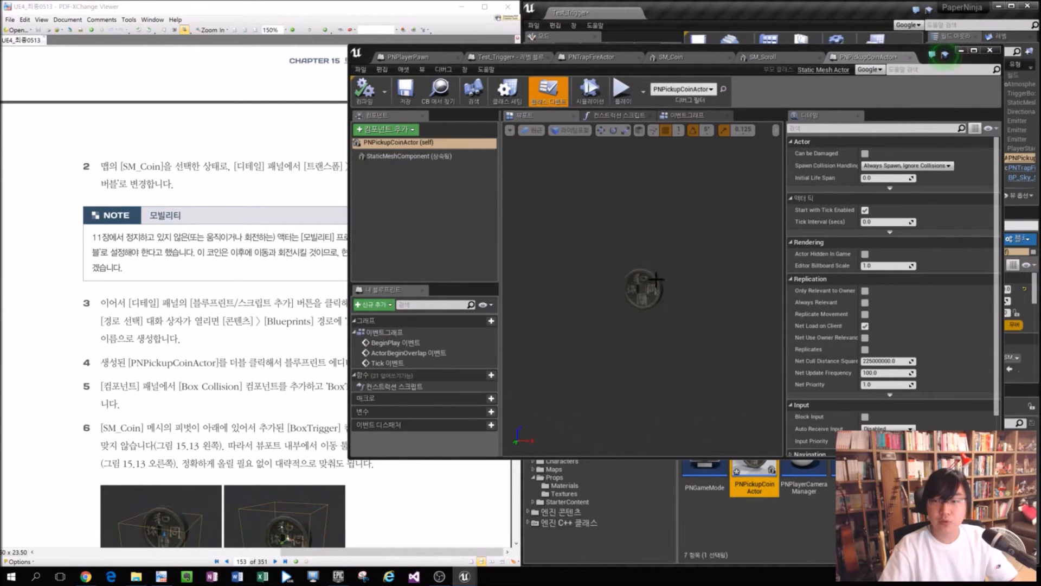
# Add a Box Collision component to PNPickupCoinActor and name it BoxTrigger.
pyautogui.rightClick(421, 140)
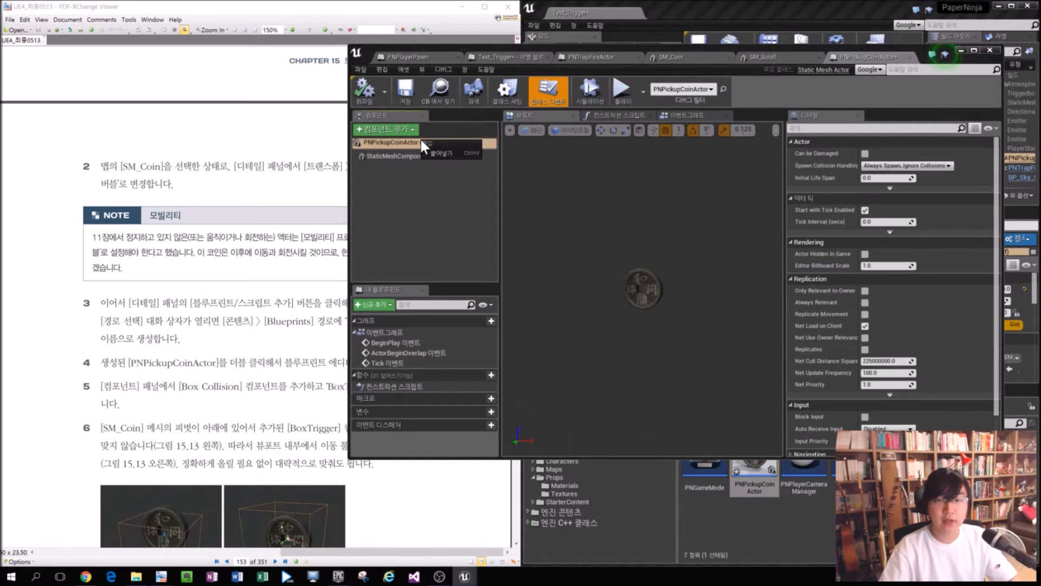
pyautogui.click(417, 200)
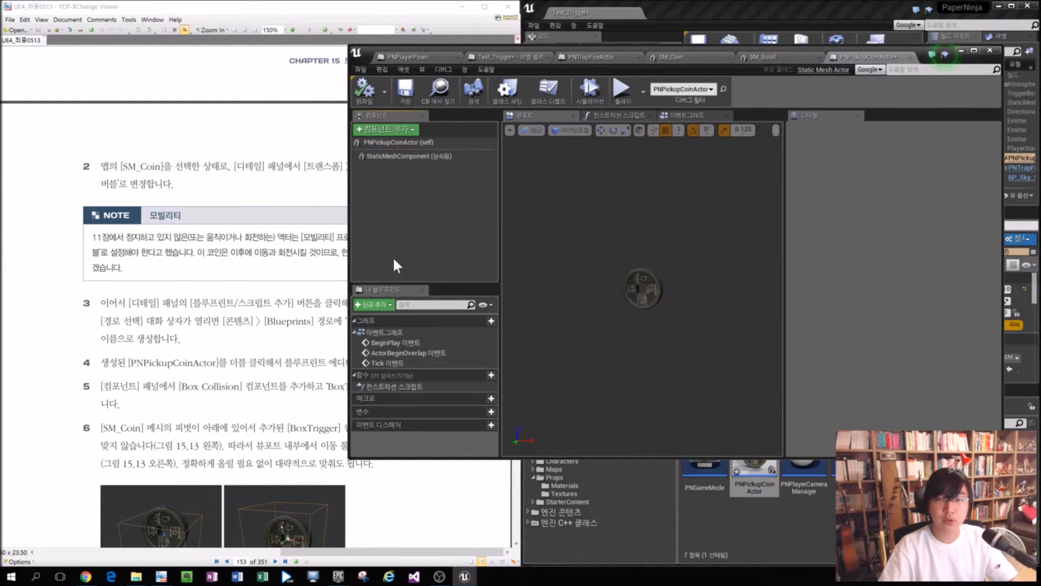
pyautogui.click(399, 128)
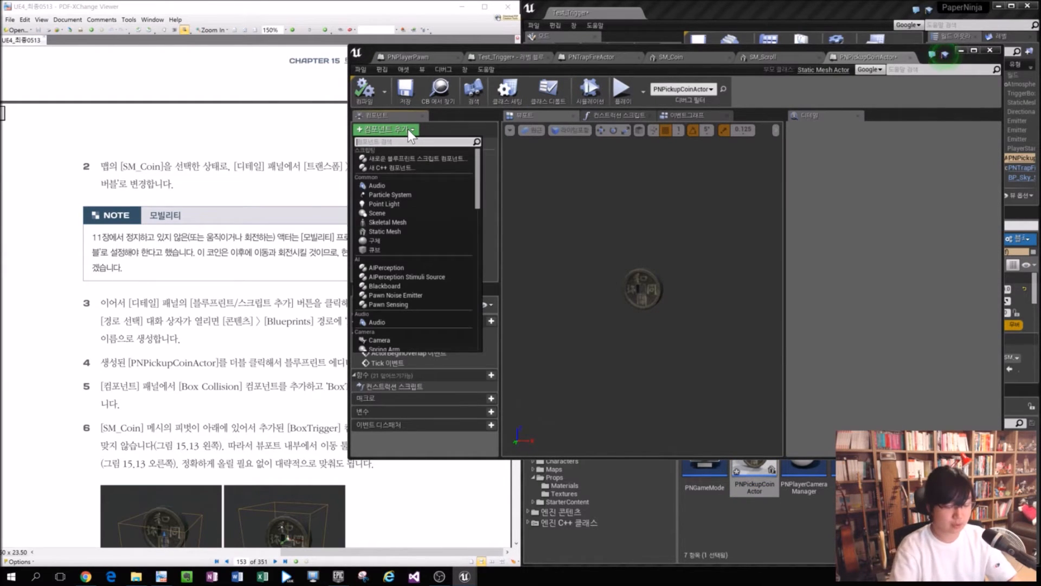
pyautogui.write('Box Collis')
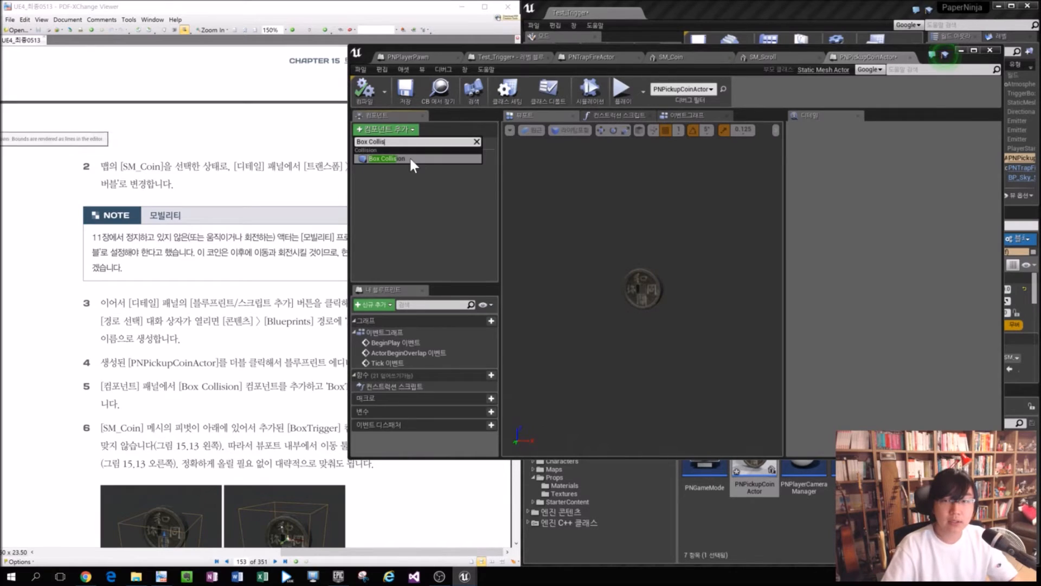
pyautogui.click(410, 157)
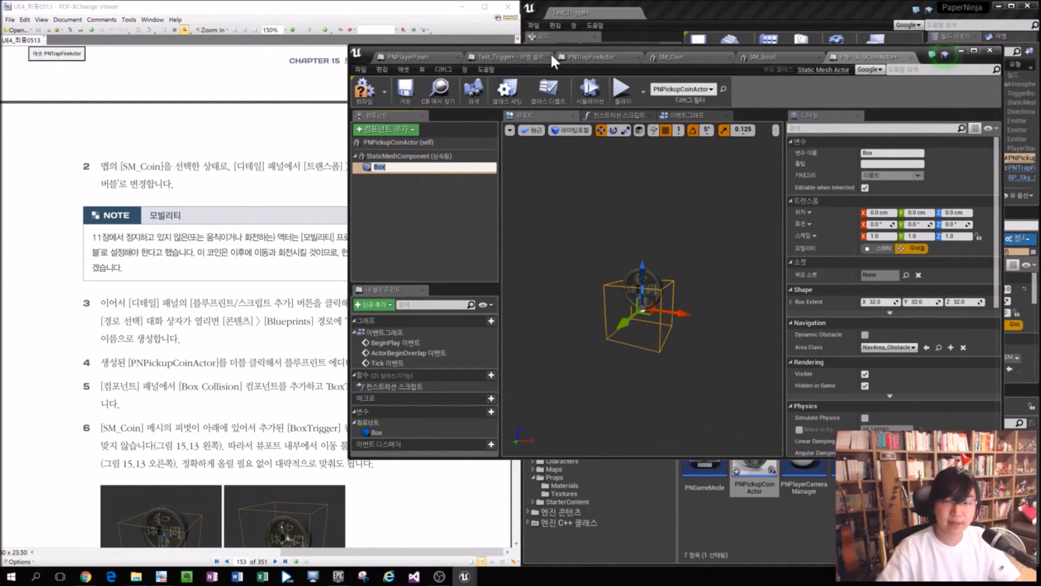
pyautogui.press('Return')
pyautogui.press('Return')
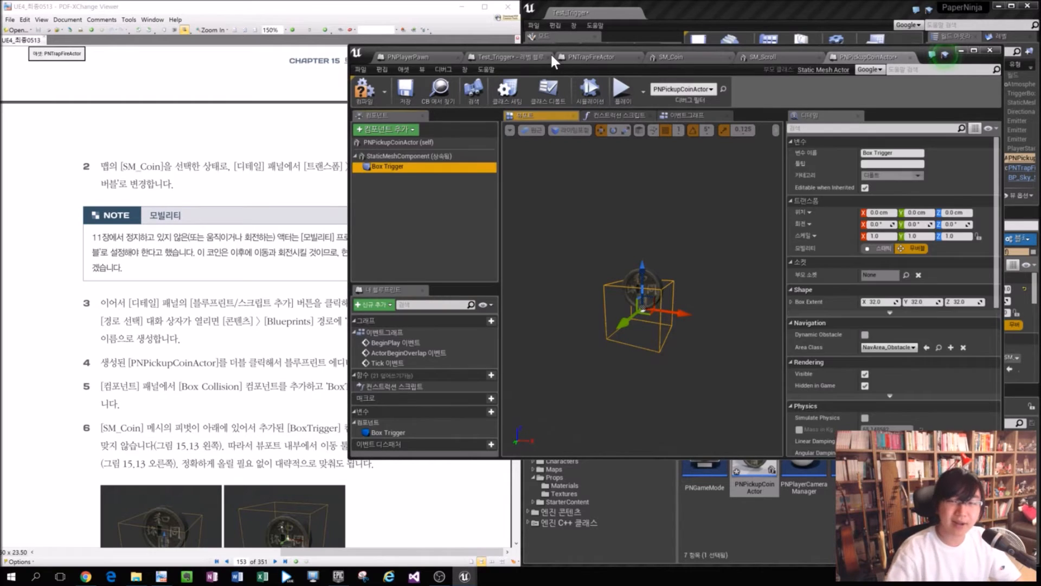
# Following the guide's step 6, move the BoxTrigger component upward with the Move tool so it roughly centres on the coin mesh.
pyautogui.click(236, 333)
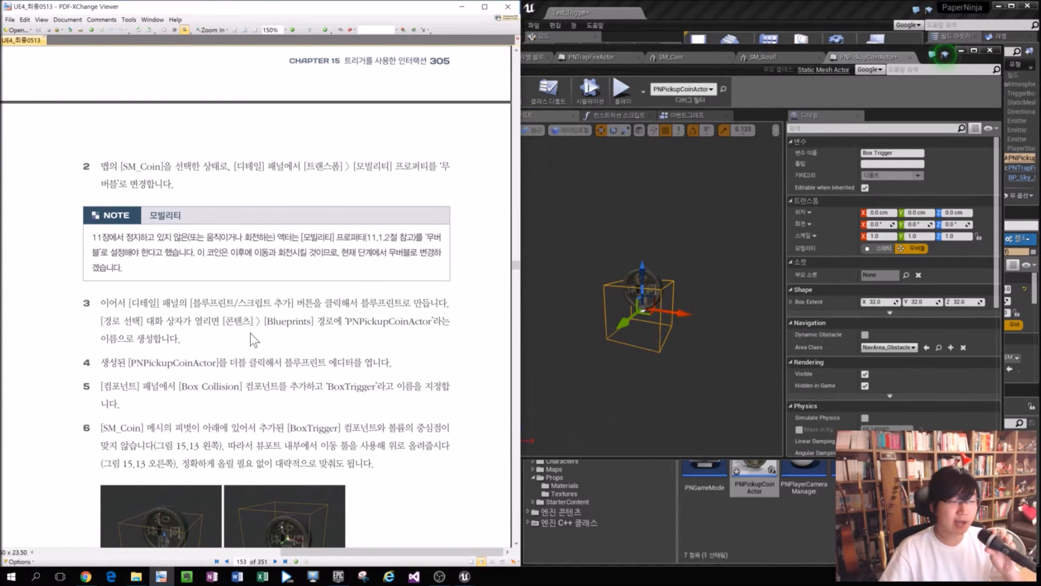
pyautogui.moveTo(270, 386); pyautogui.dragTo(286, 386)
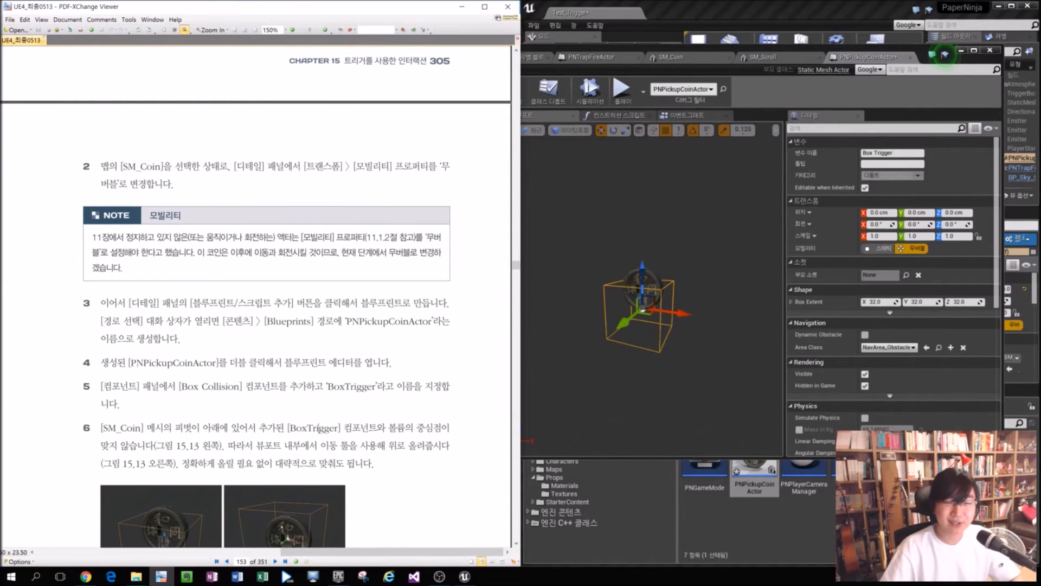
pyautogui.scroll(-3, 266, 325)
pyautogui.click(679, 314)
pyautogui.keyDown('alt'); pyautogui.moveTo(613, 384); pyautogui.dragTo(830, 388); pyautogui.keyUp('alt')
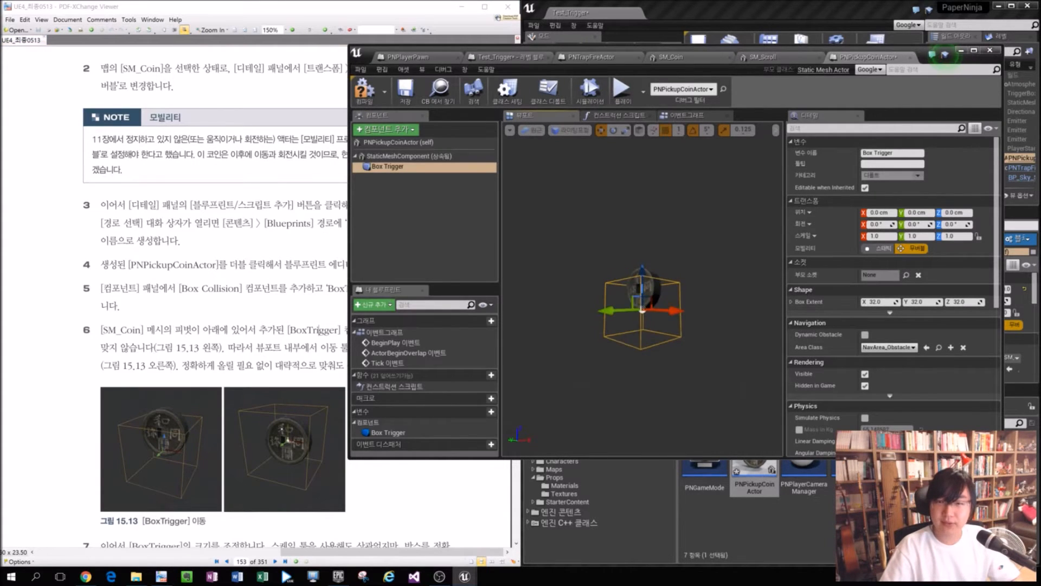
pyautogui.keyDown('alt'); pyautogui.moveTo(612, 374); pyautogui.dragTo(589, 317); pyautogui.keyUp('alt')
pyautogui.press('e')
pyautogui.press('w')
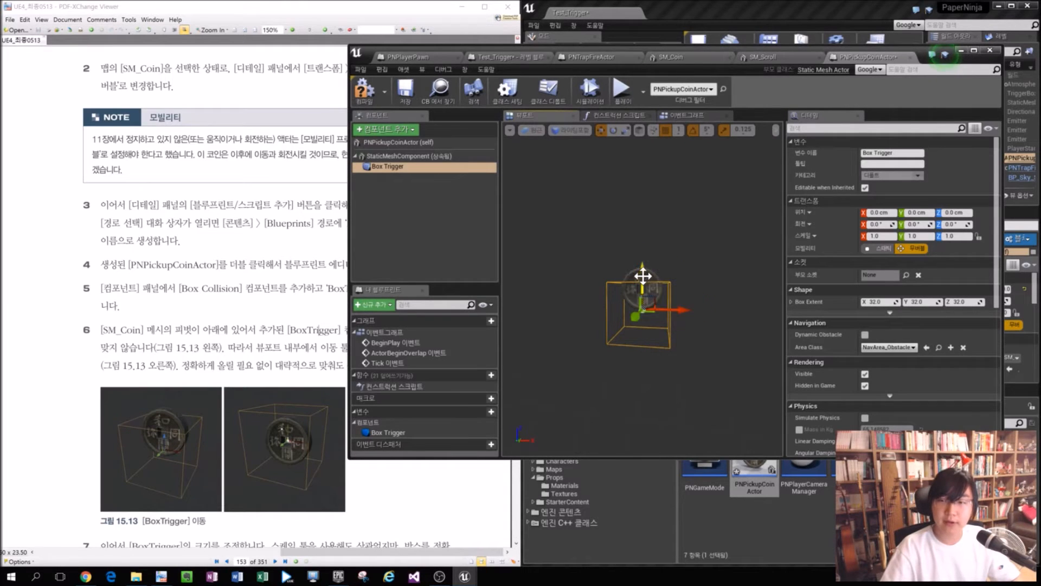
# Set the viewport's position grid snap to 10 and raise the Box Trigger component to Z 20 cm.
pyautogui.moveTo(643, 275); pyautogui.dragTo(644, 265)
pyautogui.hotkey('ctrl', 'z')
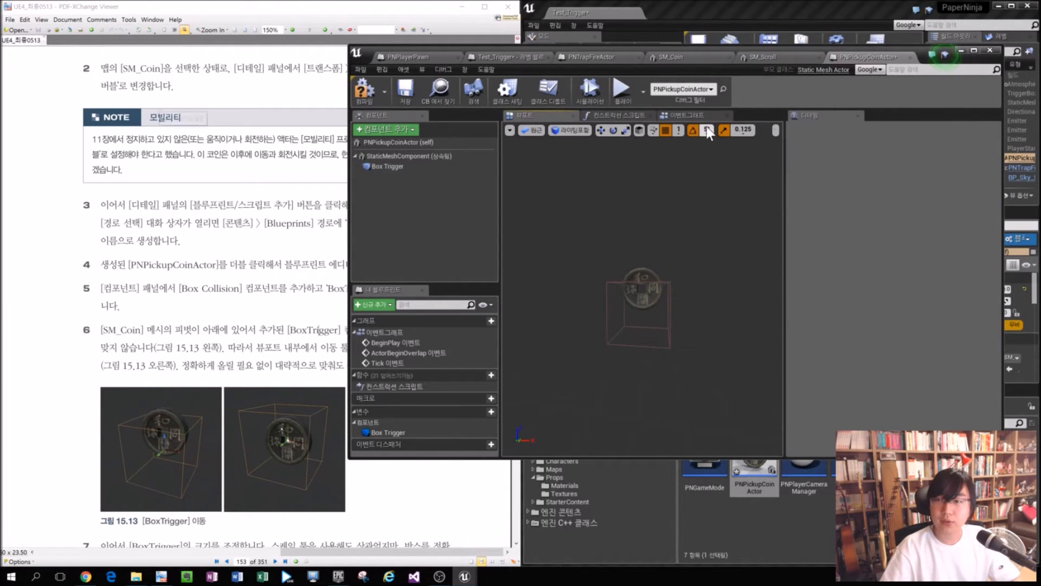
pyautogui.click(706, 130)
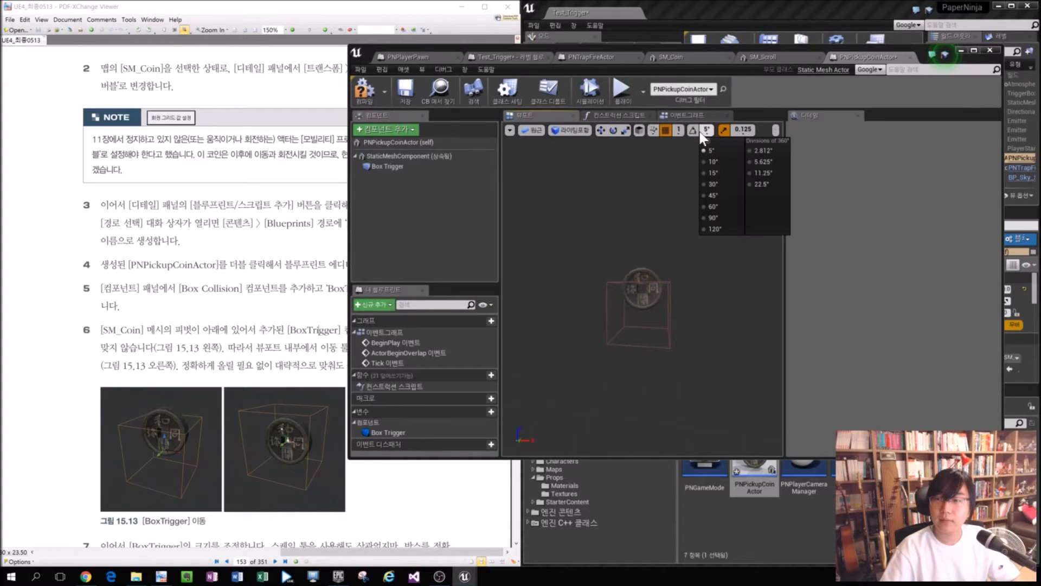
pyautogui.click(678, 130)
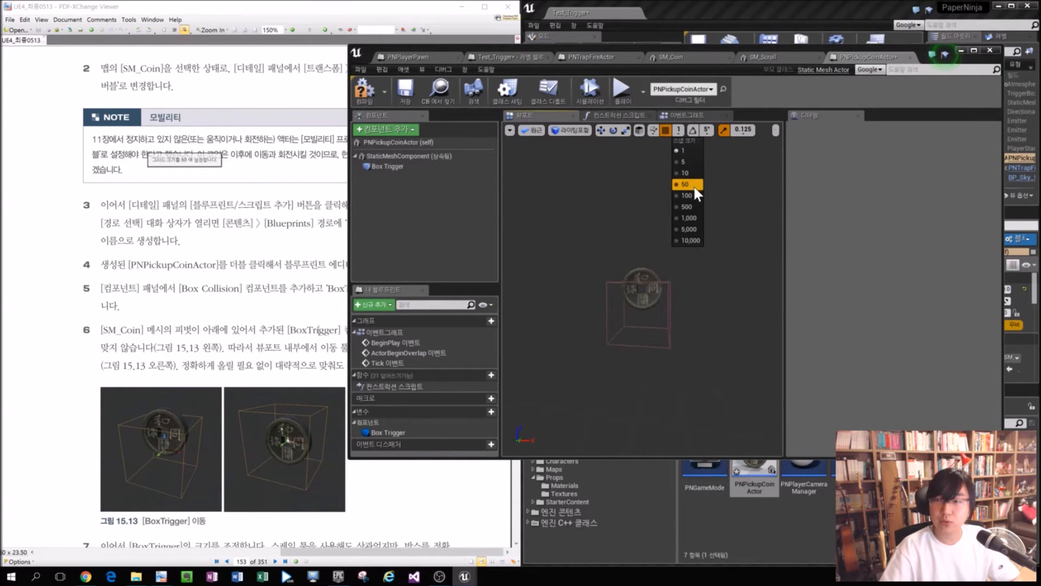
pyautogui.click(686, 173)
pyautogui.click(660, 308)
pyautogui.moveTo(643, 271); pyautogui.dragTo(643, 251)
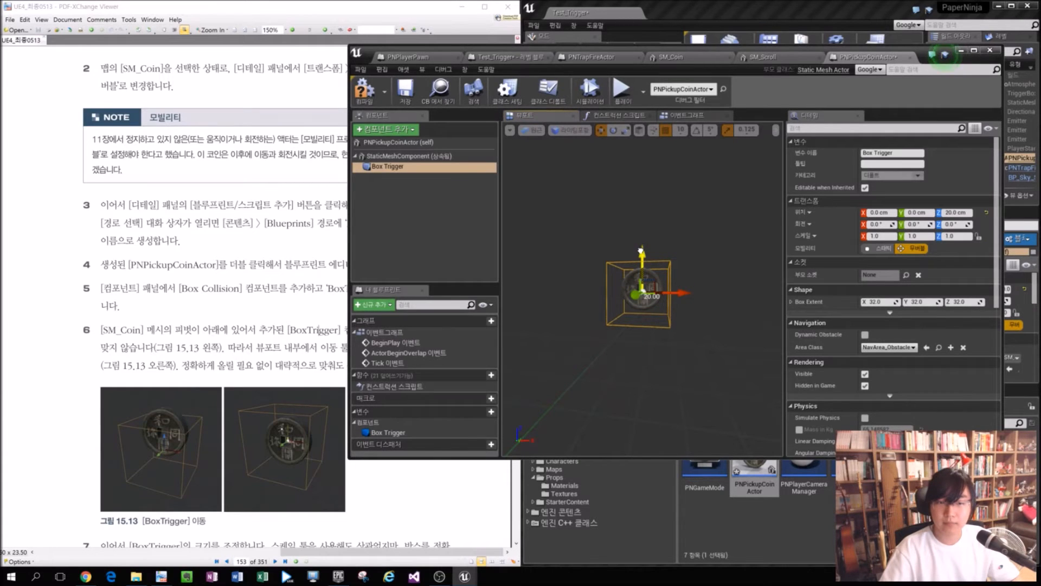
# Set the position grid snap to 5 and raise the Box Trigger to Z 25 cm around the coin.
pyautogui.keyDown('alt'); pyautogui.moveTo(662, 256); pyautogui.dragTo(683, 257); pyautogui.keyUp('alt')
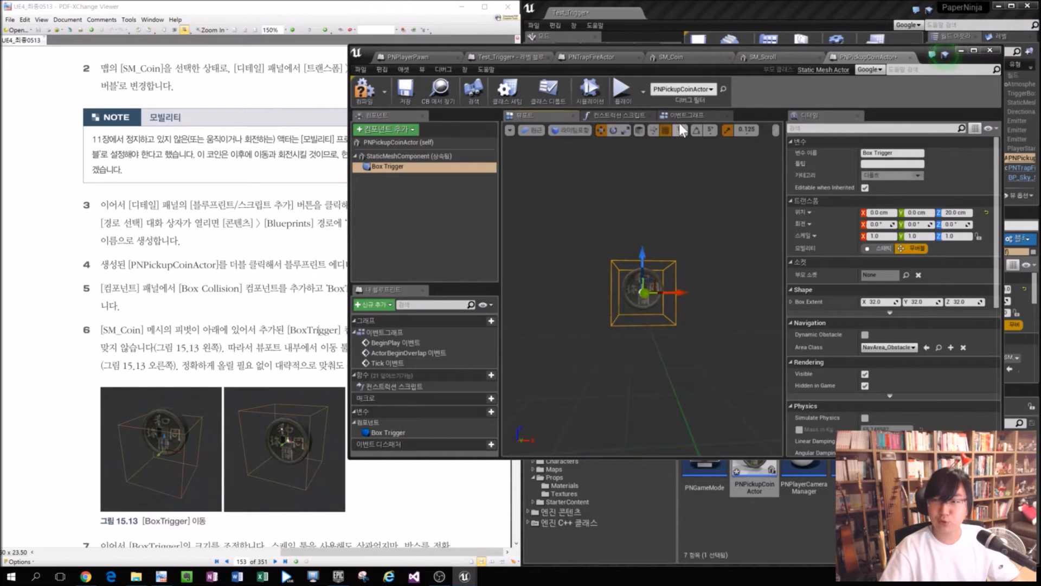
pyautogui.click(681, 131)
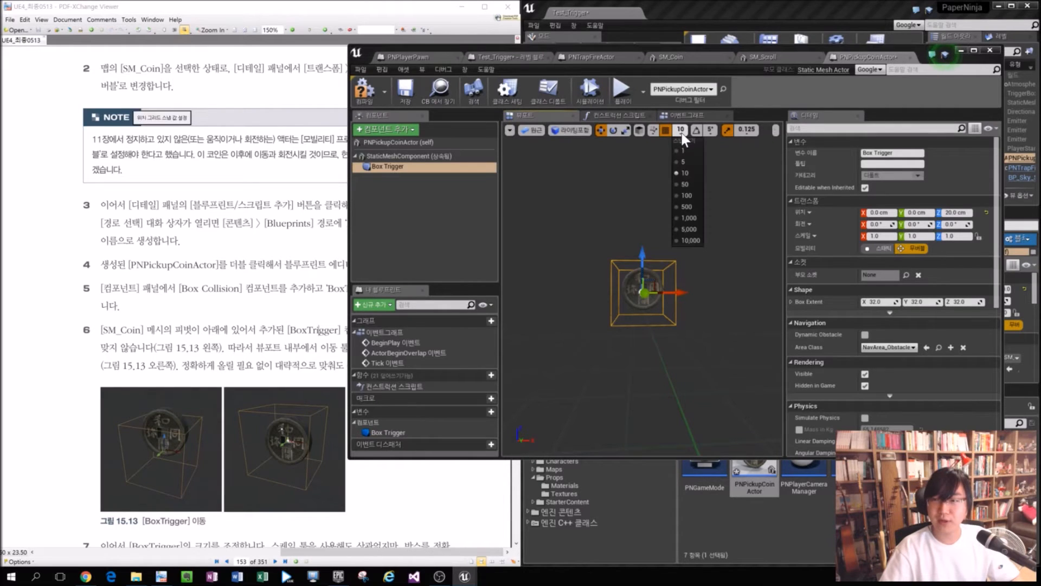
pyautogui.click(691, 162)
pyautogui.moveTo(643, 260); pyautogui.dragTo(531, 347)
# Scale the Box Trigger down along Y to about 0.23 so it thins around the coin.
pyautogui.press('e')
pyautogui.keyDown('alt'); pyautogui.moveTo(598, 376); pyautogui.dragTo(578, 363); pyautogui.keyUp('alt')
pyautogui.press('r')
pyautogui.keyDown('alt'); pyautogui.moveTo(615, 310); pyautogui.dragTo(689, 260); pyautogui.keyUp('alt')
pyautogui.scroll(5, 651, 286)
pyautogui.scroll(-3, 653, 325)
pyautogui.keyDown('alt'); pyautogui.moveTo(656, 370); pyautogui.dragTo(673, 287); pyautogui.keyUp('alt')
pyautogui.keyDown('alt'); pyautogui.moveTo(646, 434); pyautogui.dragTo(646, 430); pyautogui.keyUp('alt')
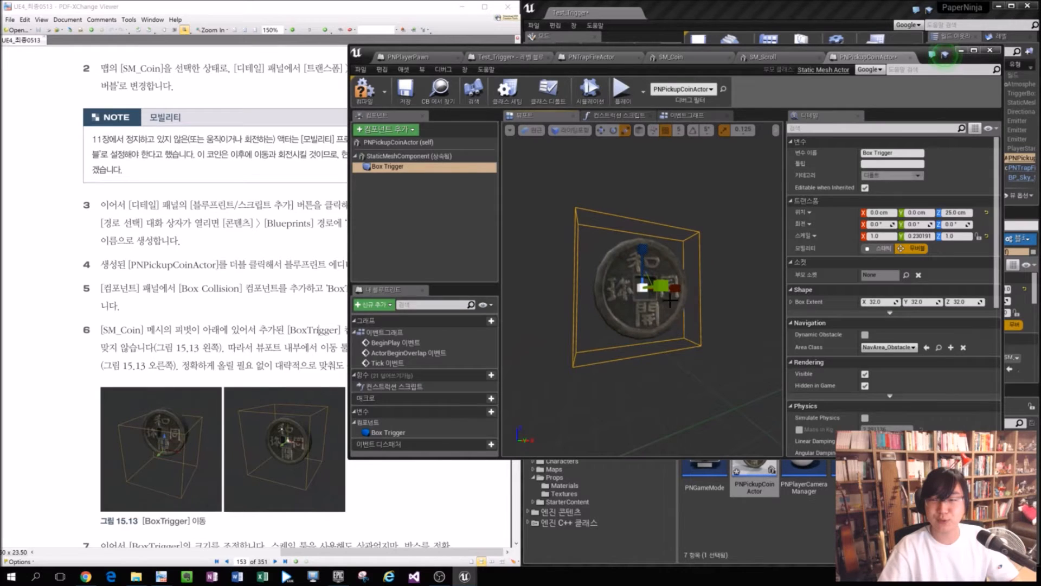
# Adjust the Box Trigger's overall scale to about 0.86 in X and Z and 0.32 in Y.
pyautogui.moveTo(642, 290); pyautogui.dragTo(770, 344)
pyautogui.keyDown('alt'); pyautogui.moveTo(678, 312); pyautogui.dragTo(730, 232); pyautogui.keyUp('alt')
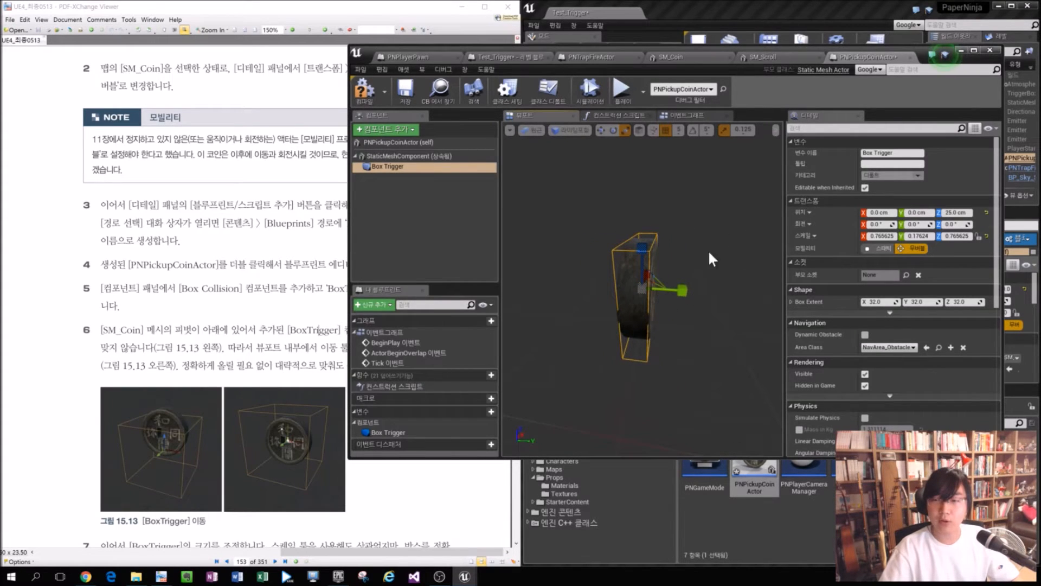
pyautogui.moveTo(640, 287); pyautogui.dragTo(661, 331)
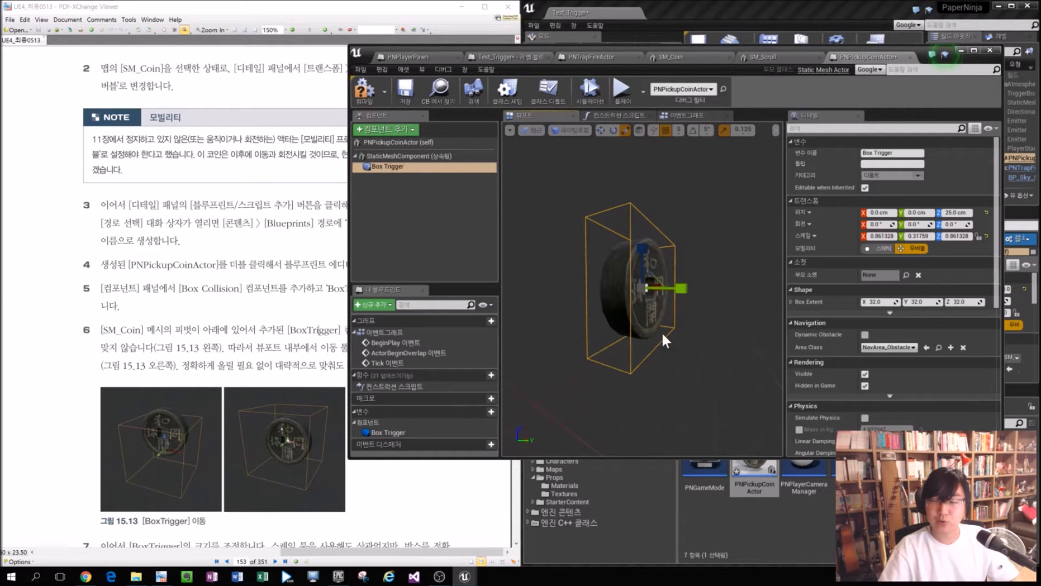
# Switch to PDF-XChange Viewer and read the Box Extent note, the collision tip and steps 8 and 9 of the coin exercise.
pyautogui.click(222, 329)
pyautogui.scroll(-3, 222, 329)
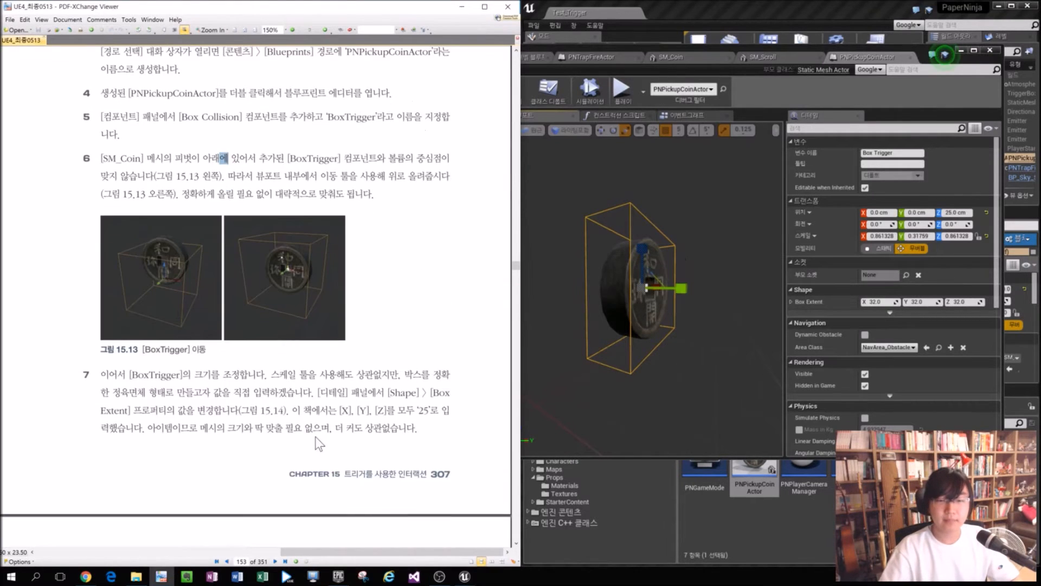
pyautogui.scroll(10, 354, 545)
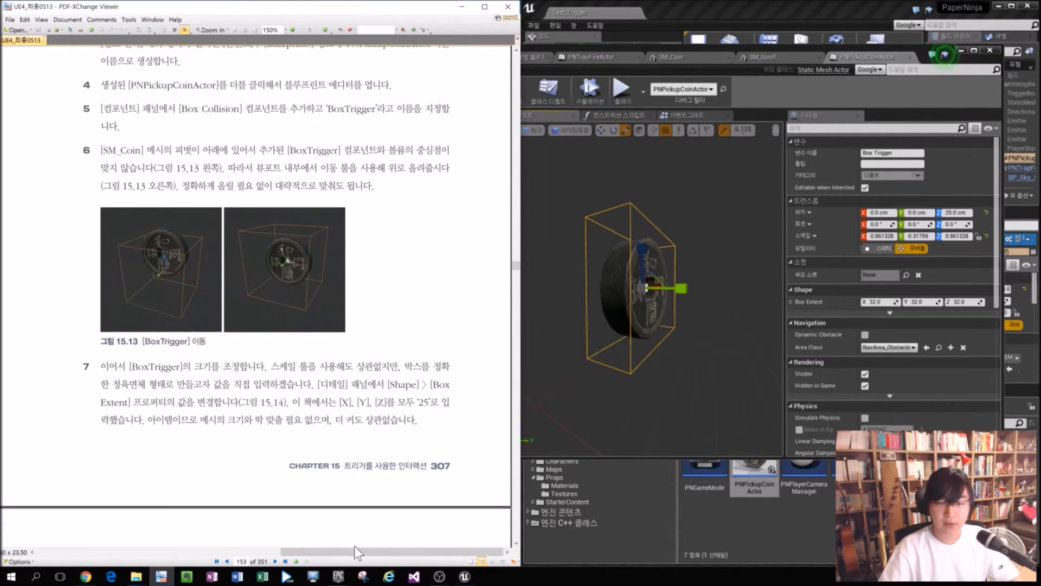
pyautogui.scroll(-7, 106, 522)
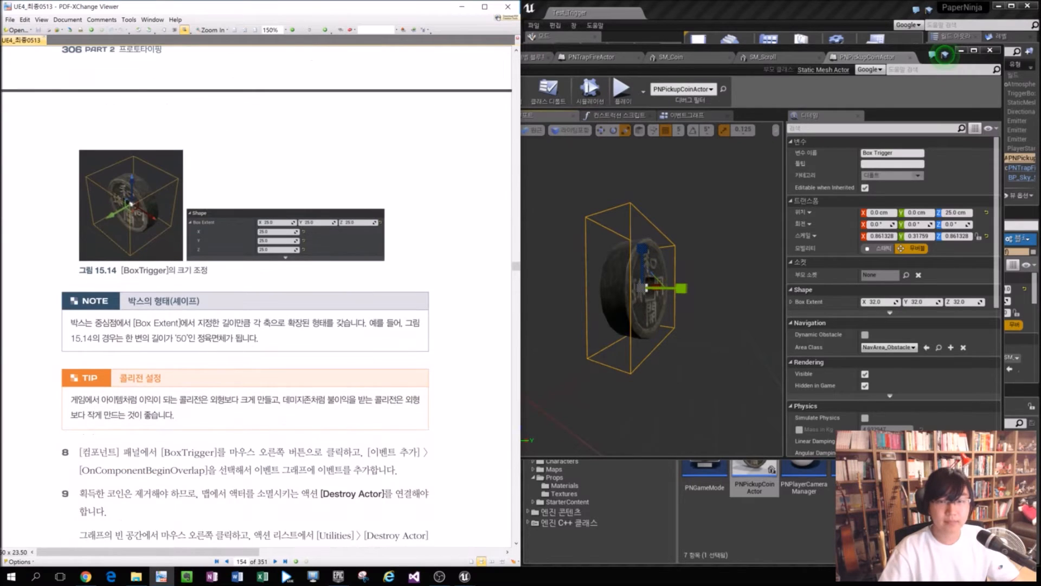
pyautogui.moveTo(73, 298); pyautogui.dragTo(239, 363)
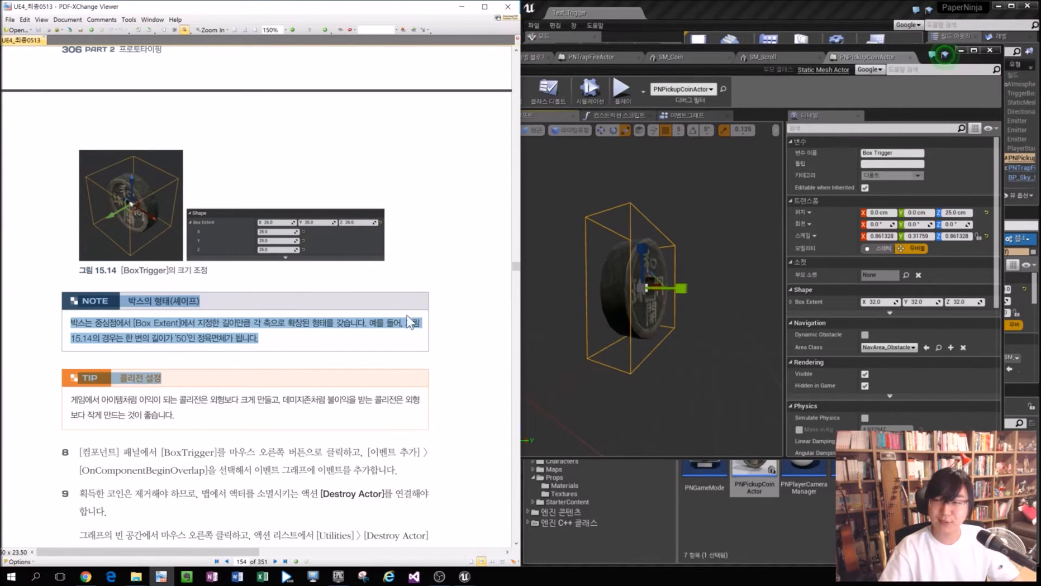
pyautogui.click(244, 362)
pyautogui.scroll(-1, 212, 392)
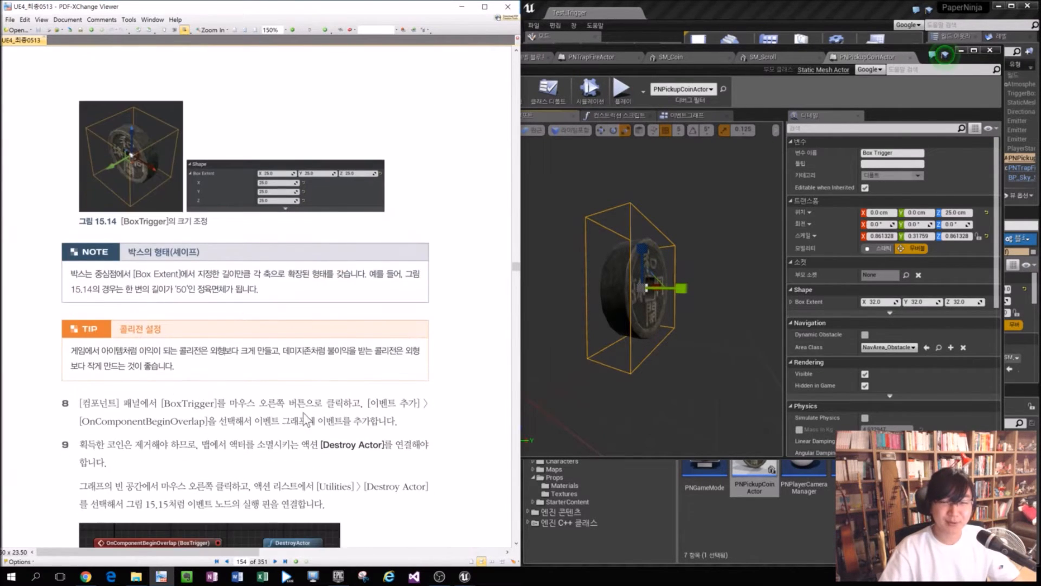
pyautogui.scroll(-4, 307, 419)
pyautogui.moveTo(63, 183); pyautogui.dragTo(406, 181)
pyautogui.click(435, 215)
# Return to the PNPickupCoinActor blueprint, add an OnComponentBeginOverlap event for the Box Trigger, and widen the event graph area.
pyautogui.click(551, 230)
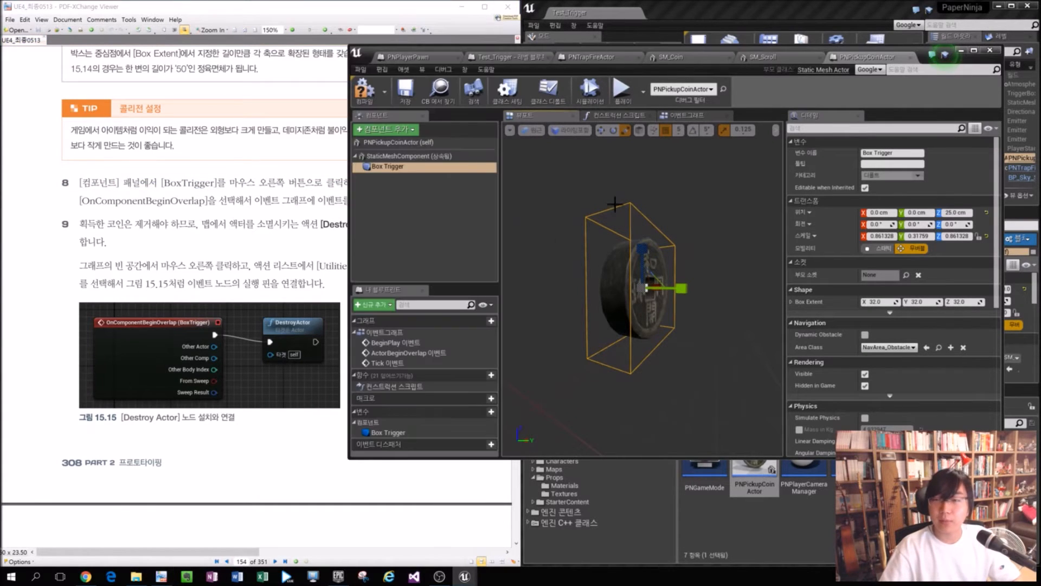
pyautogui.rightClick(398, 167)
pyautogui.moveTo(434, 170)
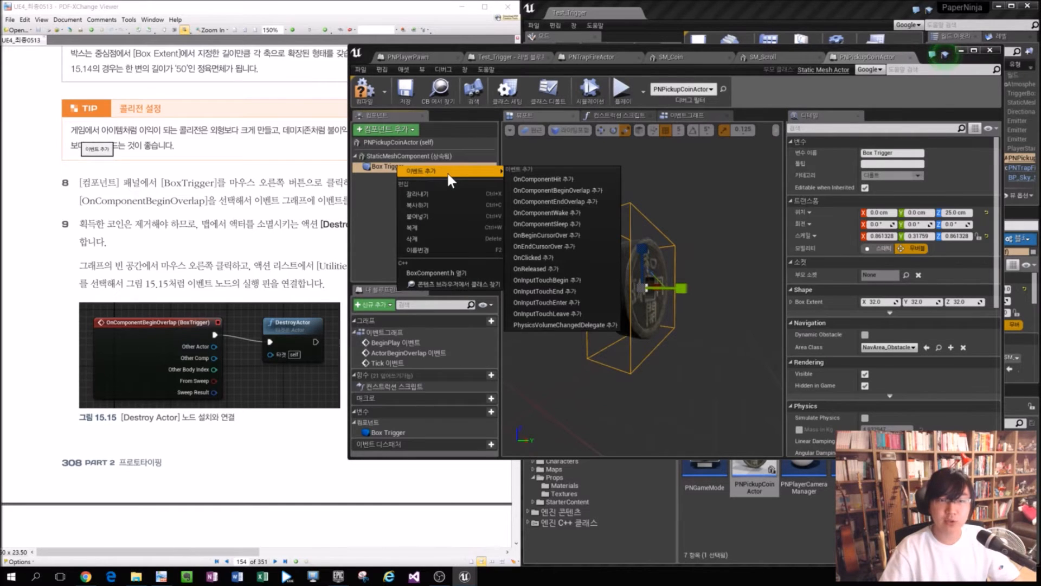
pyautogui.click(601, 191)
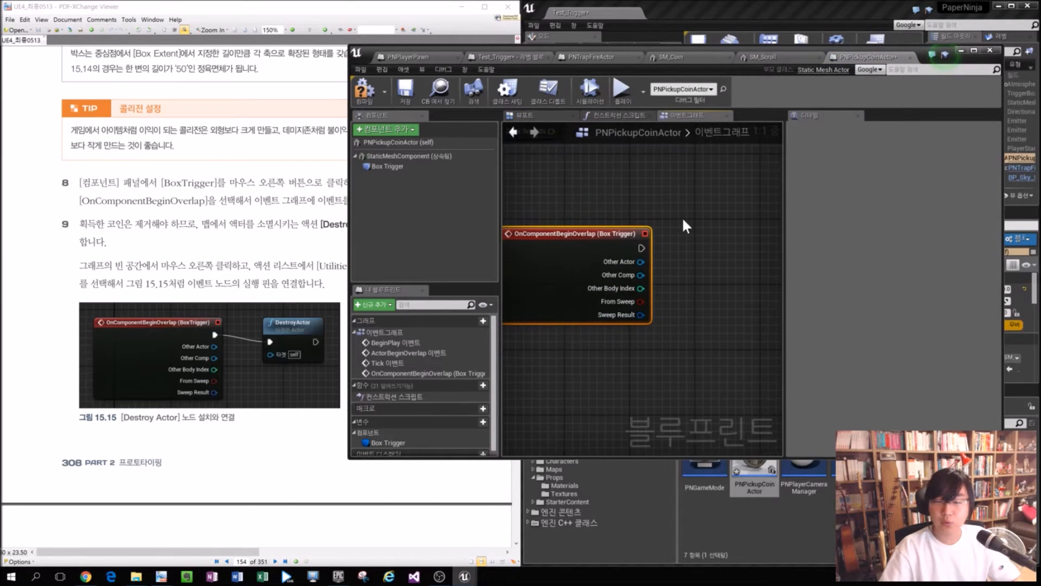
pyautogui.moveTo(783, 267); pyautogui.dragTo(889, 267)
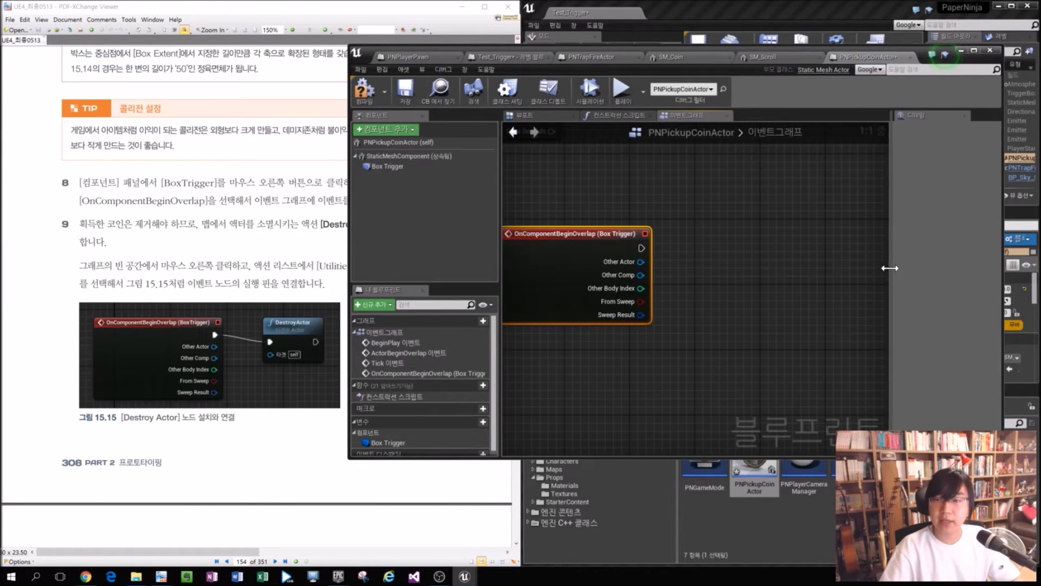
pyautogui.moveTo(723, 316); pyautogui.dragTo(747, 318, button='right')
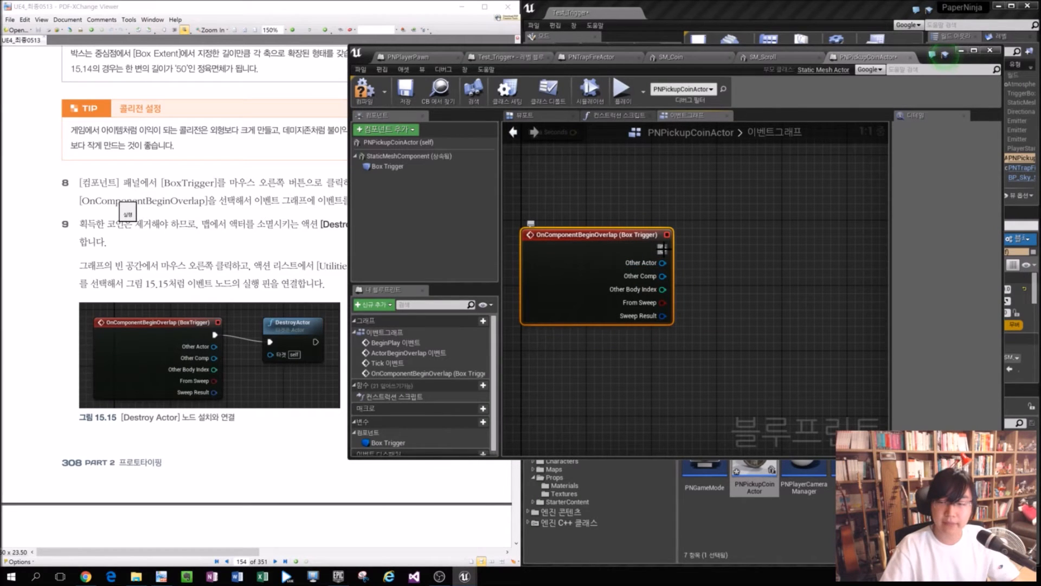
# Connect a DestroyActor node to the overlap event's execution output and align it level with the event node.
pyautogui.moveTo(662, 248); pyautogui.dragTo(702, 244)
pyautogui.write('De')
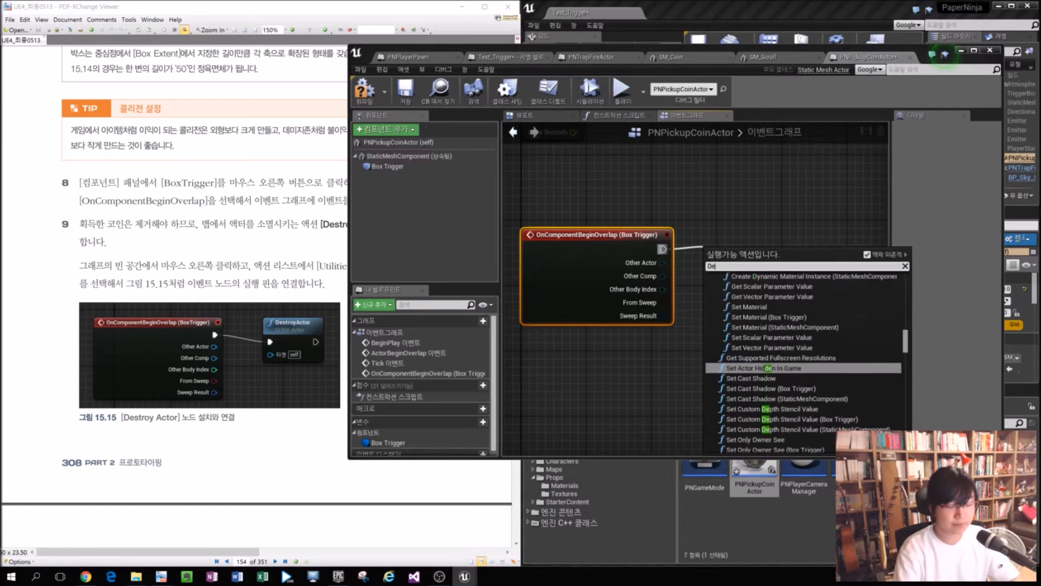
pyautogui.write('stro')
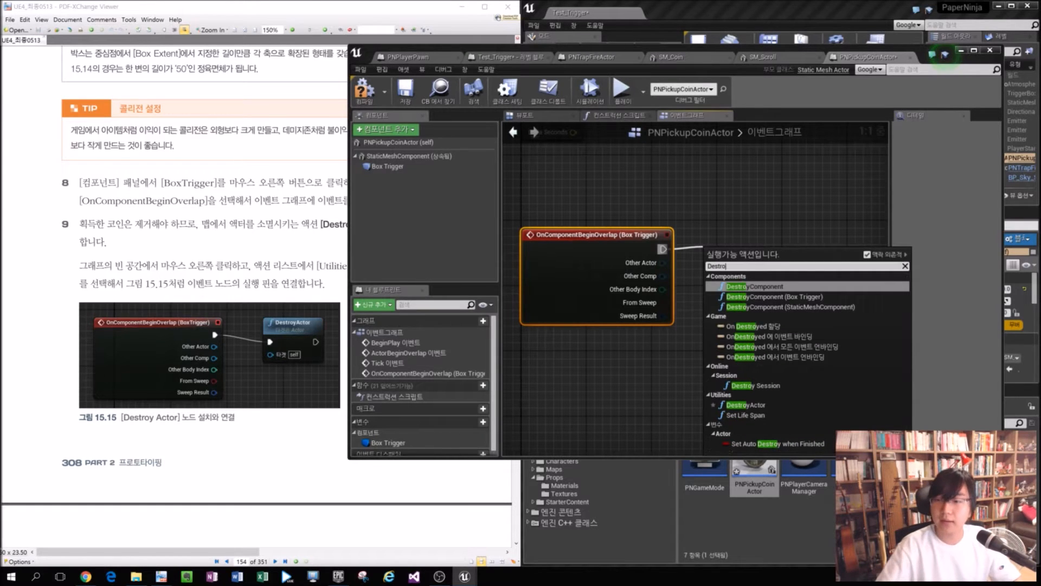
pyautogui.click(763, 404)
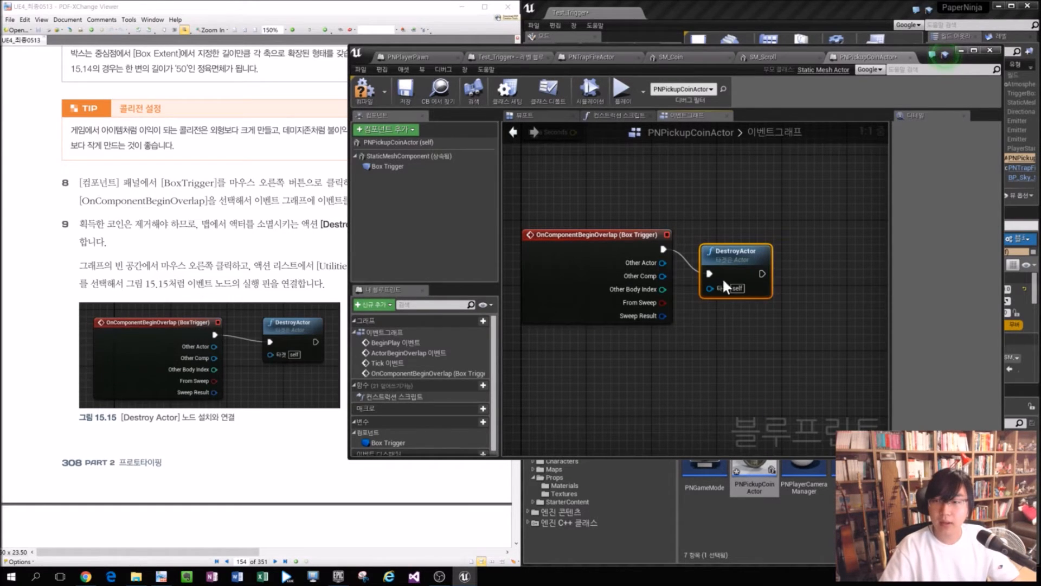
pyautogui.moveTo(725, 252); pyautogui.dragTo(733, 228)
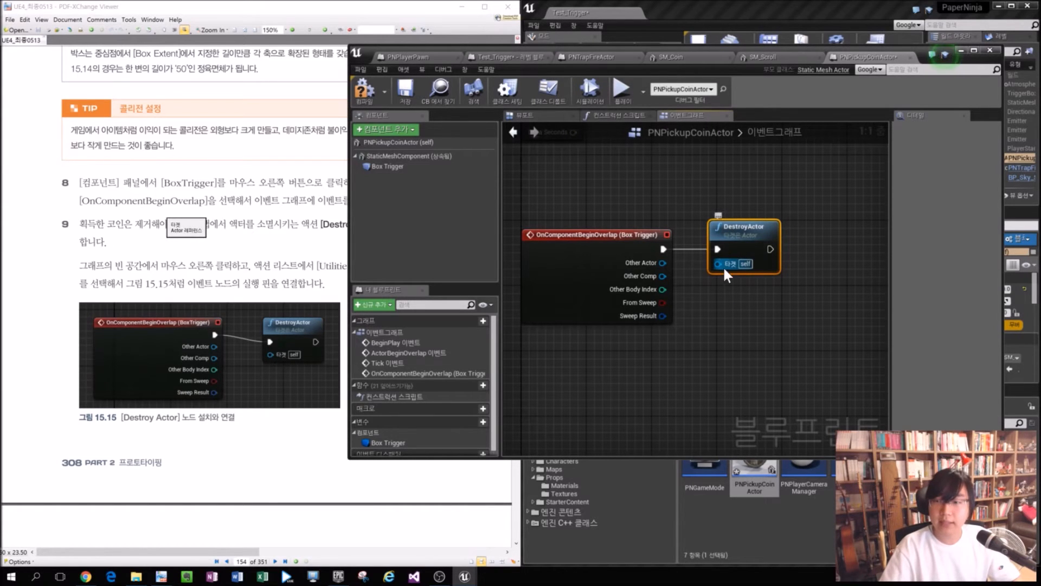
pyautogui.click(758, 284)
# Check step 10 in the book and play-test the Test_Trigger level by running the character into the coin.
pyautogui.click(158, 537)
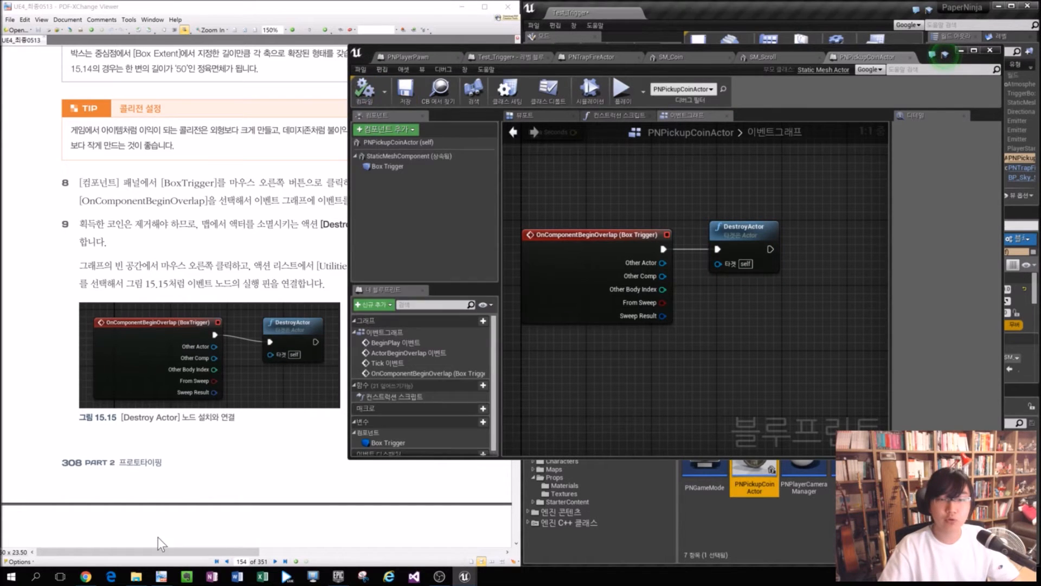
pyautogui.moveTo(225, 551); pyautogui.dragTo(529, 531)
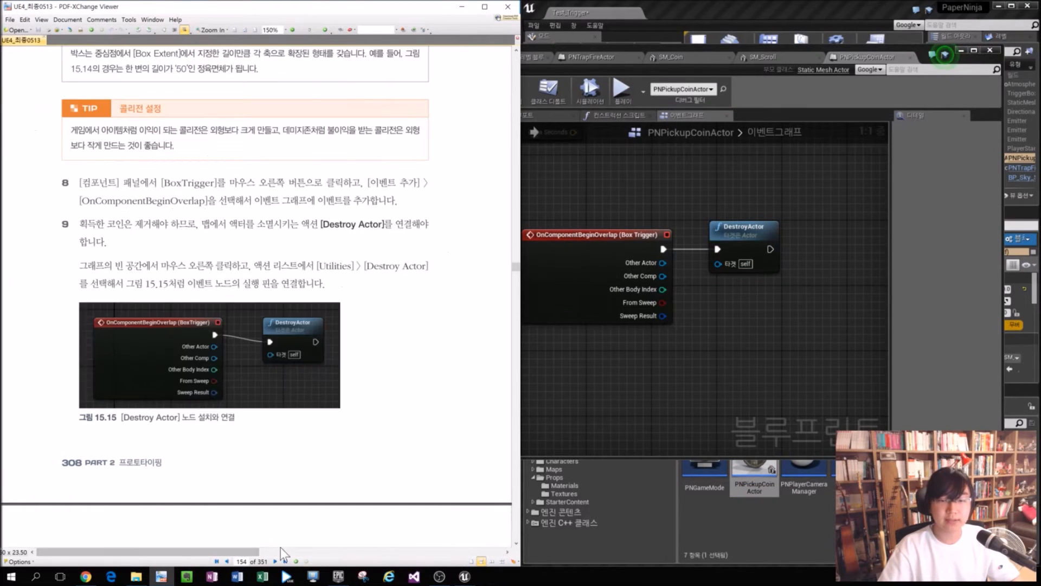
pyautogui.moveTo(221, 550); pyautogui.dragTo(491, 523)
pyautogui.scroll(6, 351, 376)
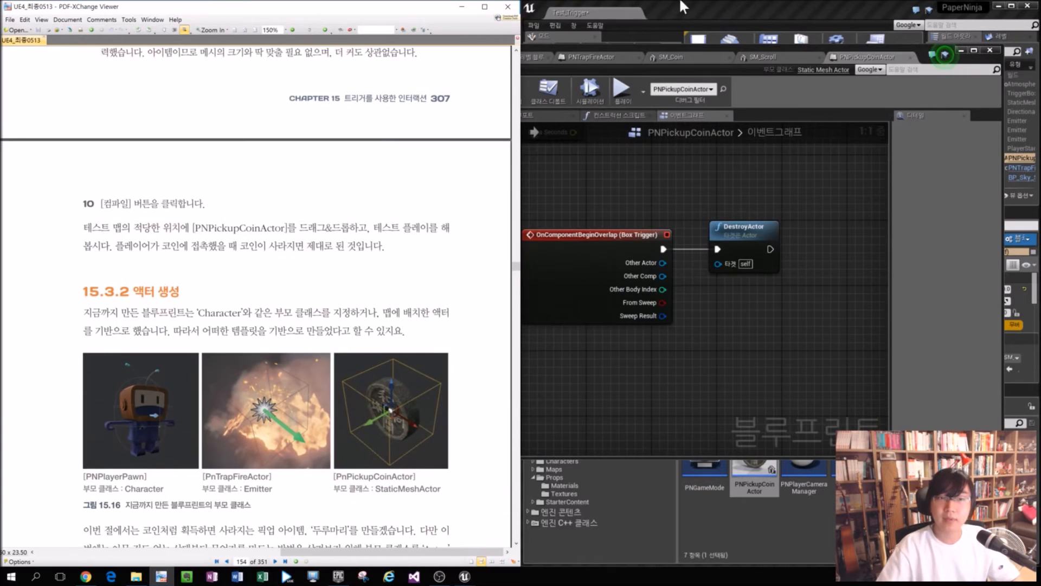
pyautogui.click(804, 8)
pyautogui.click(962, 50)
pyautogui.moveTo(831, 5); pyautogui.dragTo(651, 1)
pyautogui.click(619, 44)
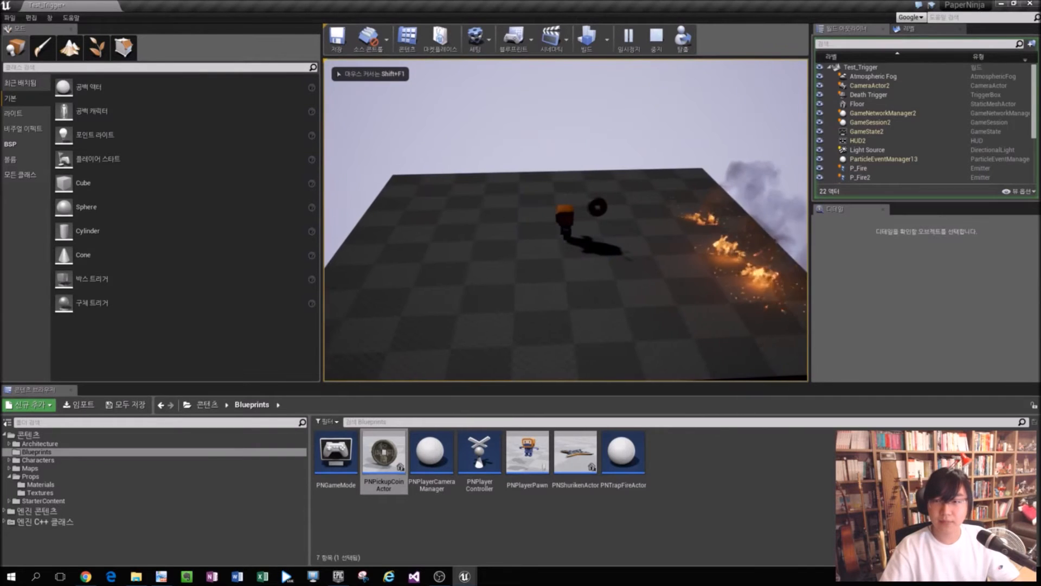
pyautogui.press('w')
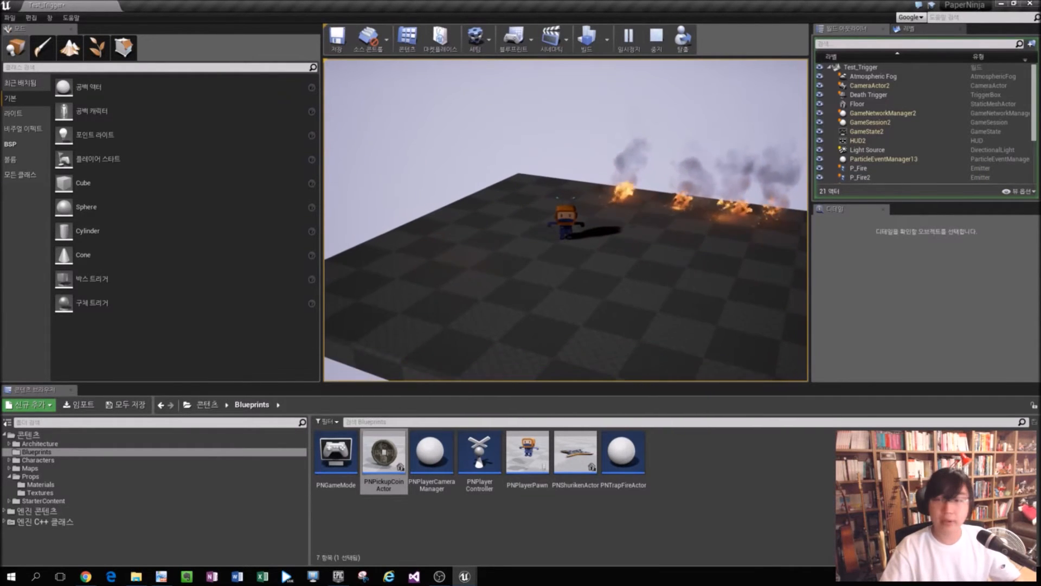
pyautogui.press('Escape')
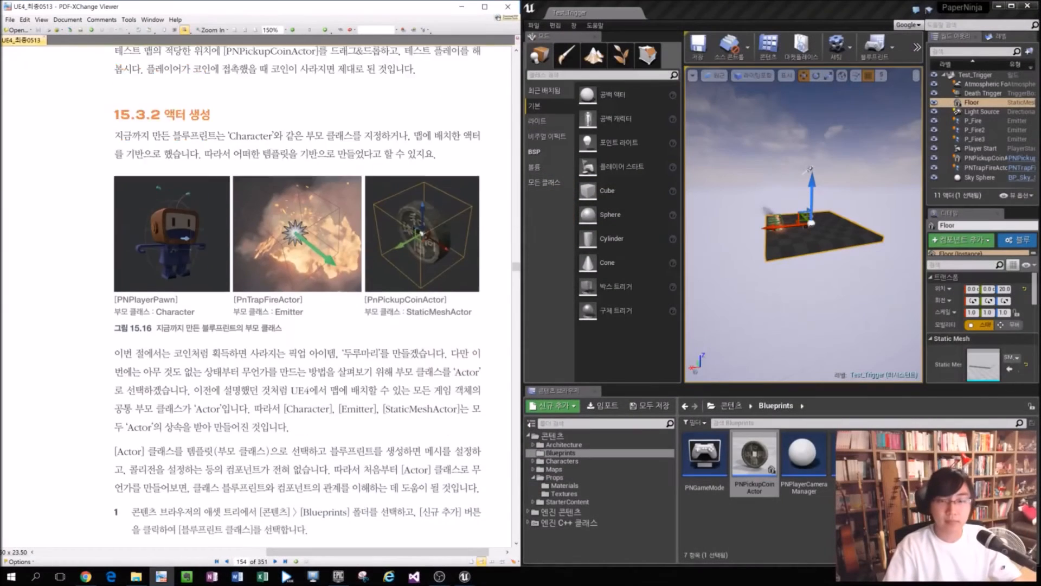
# Read section 15.3.2 of the book on creating actors, including the parent classes and the first blueprint creation steps.
pyautogui.scroll(1, 303, 326)
pyautogui.scroll(-4, 304, 326)
pyautogui.moveTo(481, 535); pyautogui.dragTo(283, 542)
pyautogui.scroll(7, 277, 505)
pyautogui.moveTo(212, 215); pyautogui.dragTo(114, 215)
pyautogui.click(149, 234)
pyautogui.moveTo(213, 217); pyautogui.dragTo(164, 225)
pyautogui.click(251, 295)
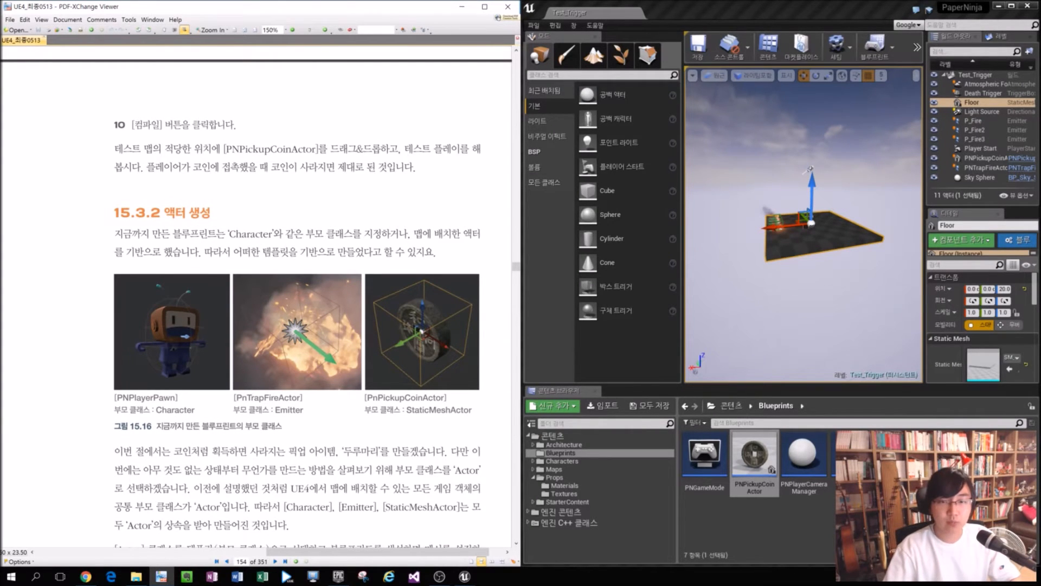
pyautogui.scroll(-3, 375, 271)
# Detach the Content Browser into a floating window over the book and enlarge it.
pyautogui.click(564, 390)
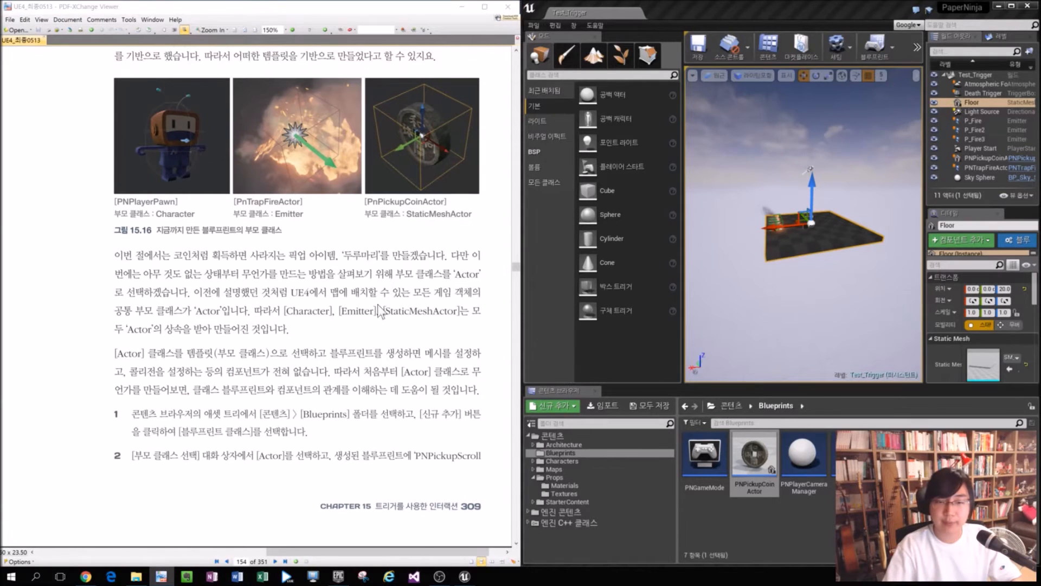
pyautogui.moveTo(575, 390); pyautogui.dragTo(124, 83)
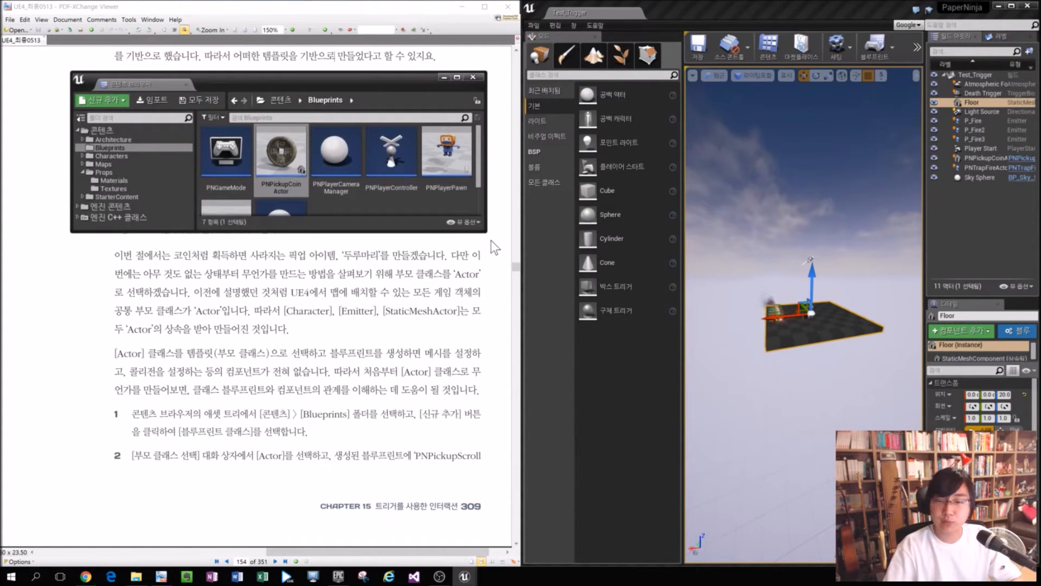
pyautogui.moveTo(484, 231); pyautogui.dragTo(508, 302)
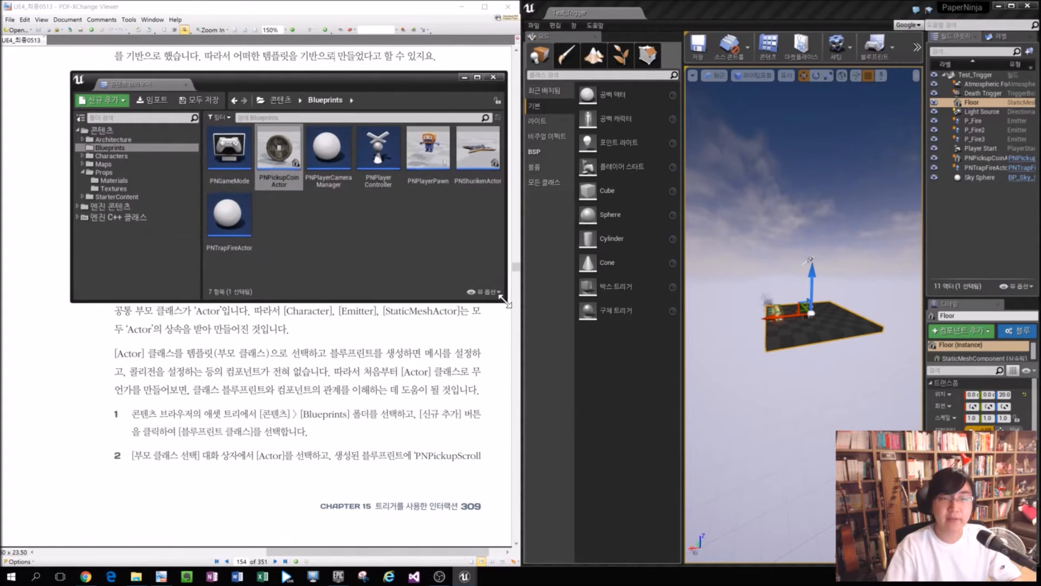
# Create a blueprint class with parent class Actor in the Blueprints folder and name it PNPickupScroll.
pyautogui.click(131, 126)
pyautogui.click(141, 147)
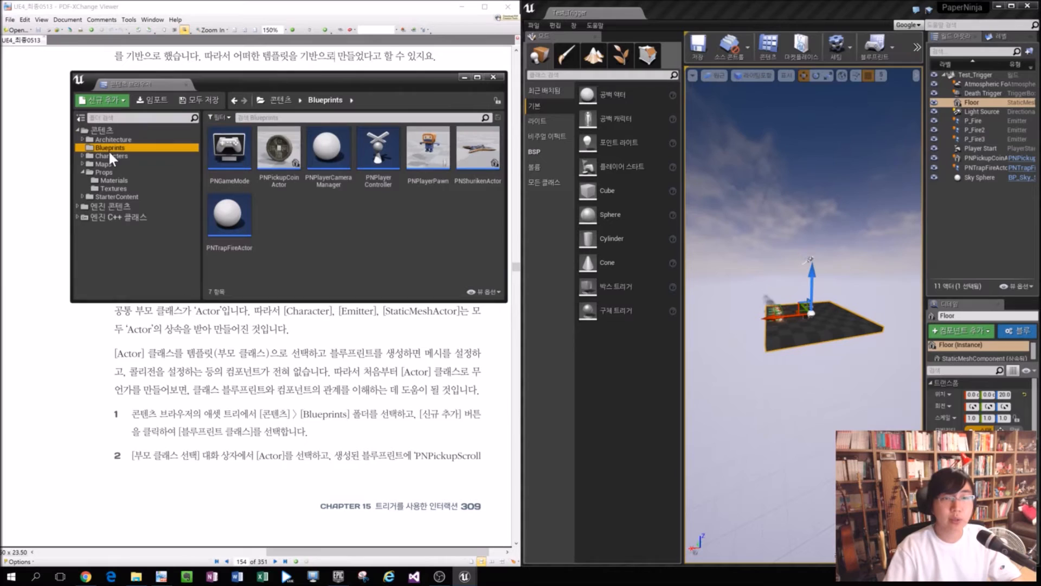
pyautogui.click(101, 98)
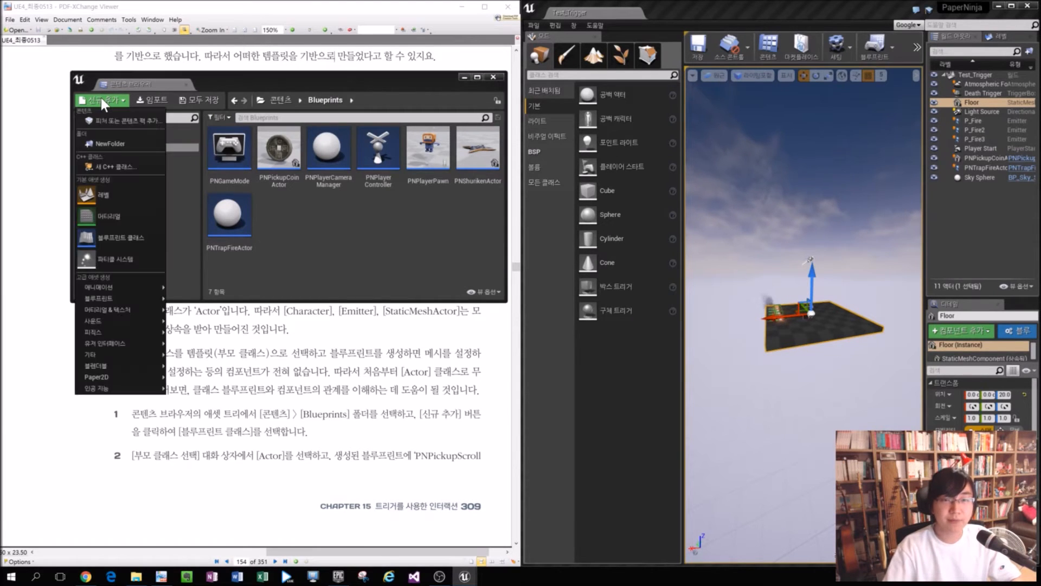
pyautogui.click(135, 240)
pyautogui.moveTo(523, 171); pyautogui.dragTo(386, 140)
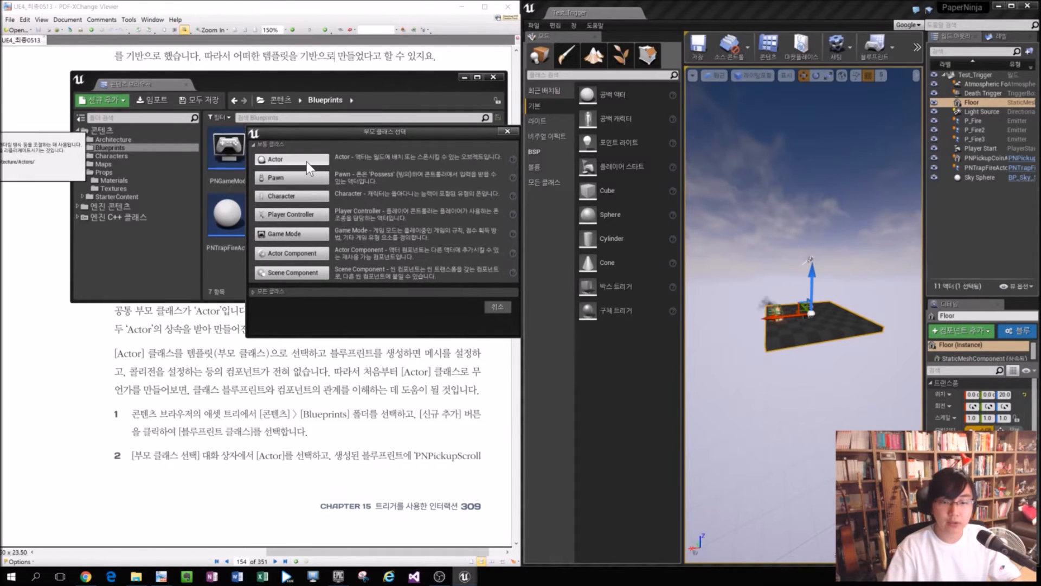
pyautogui.click(307, 161)
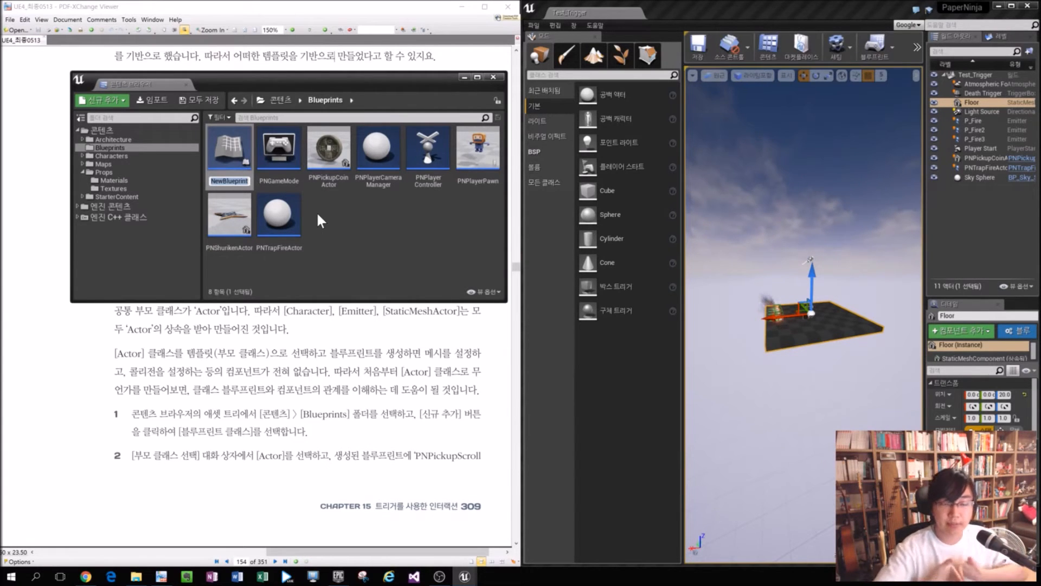
pyautogui.write('PJPickup')
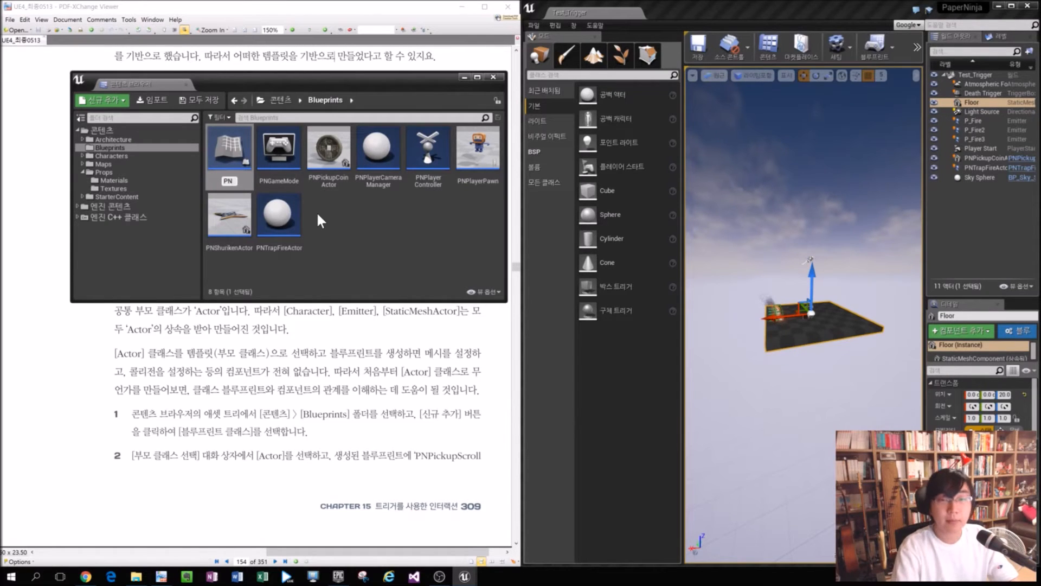
pyautogui.write('Scroll')
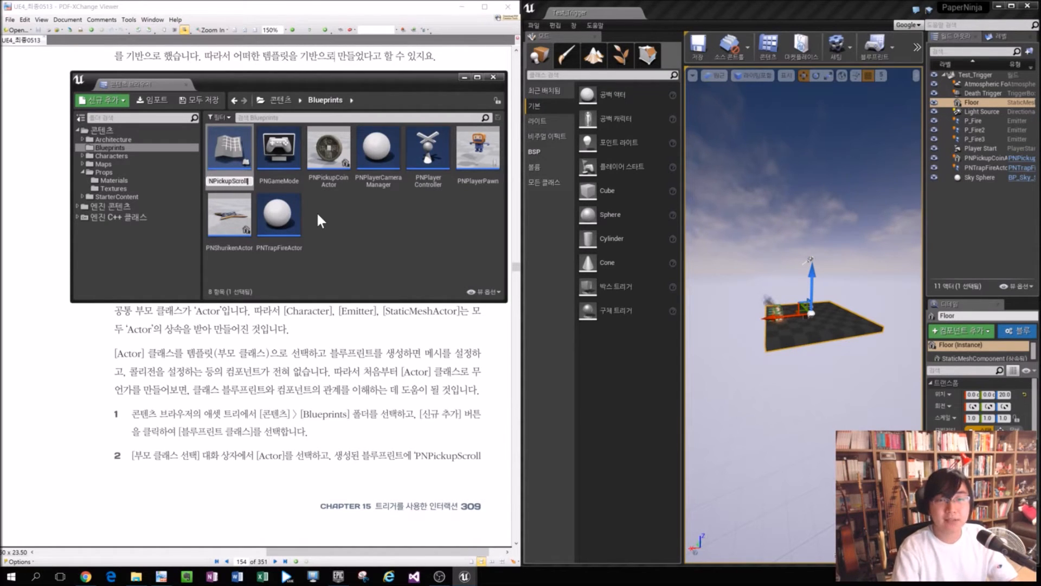
pyautogui.press('Return')
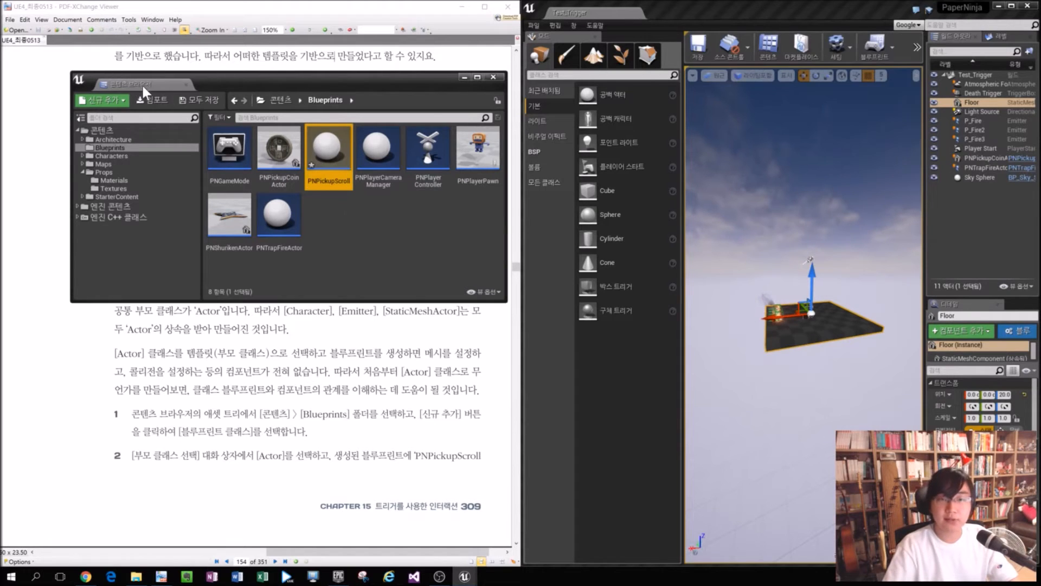
# Open the PNPickupScroll blueprint for editing, dock the Content Browser back in the level editor, and bring up the book's following steps.
pyautogui.doubleClick(329, 154)
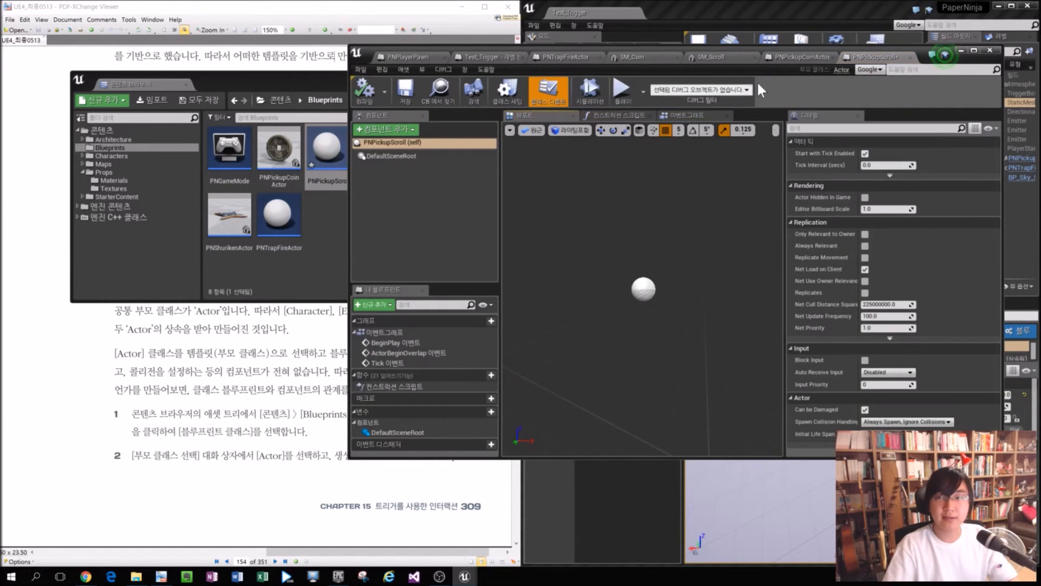
pyautogui.moveTo(121, 85); pyautogui.dragTo(799, 558)
pyautogui.click(360, 516)
pyautogui.scroll(-10, 360, 516)
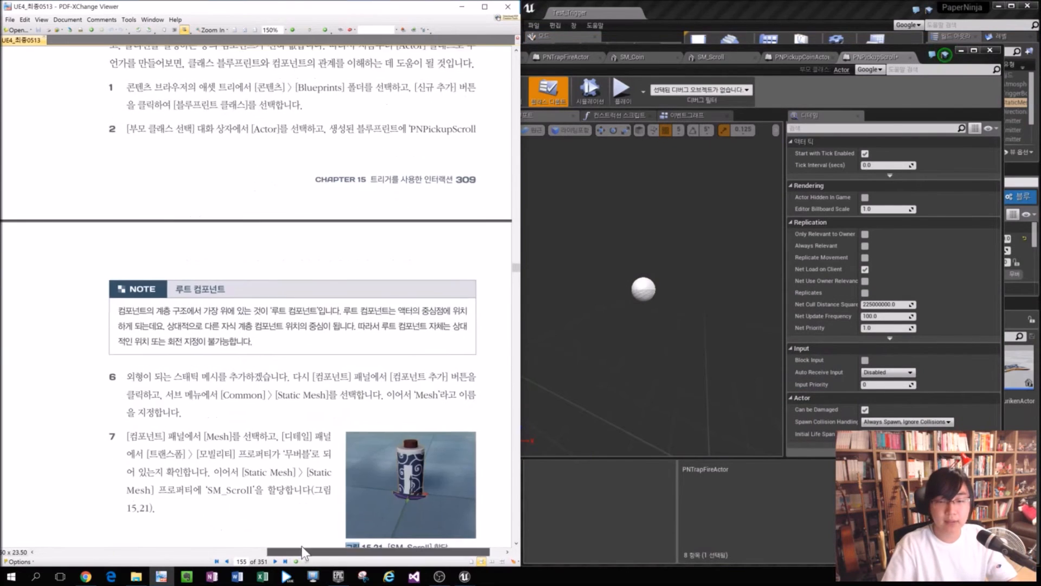
# Examine the DefaultSceneRoot component in the PNPickupScroll viewport from different distances and angles.
pyautogui.click(612, 275)
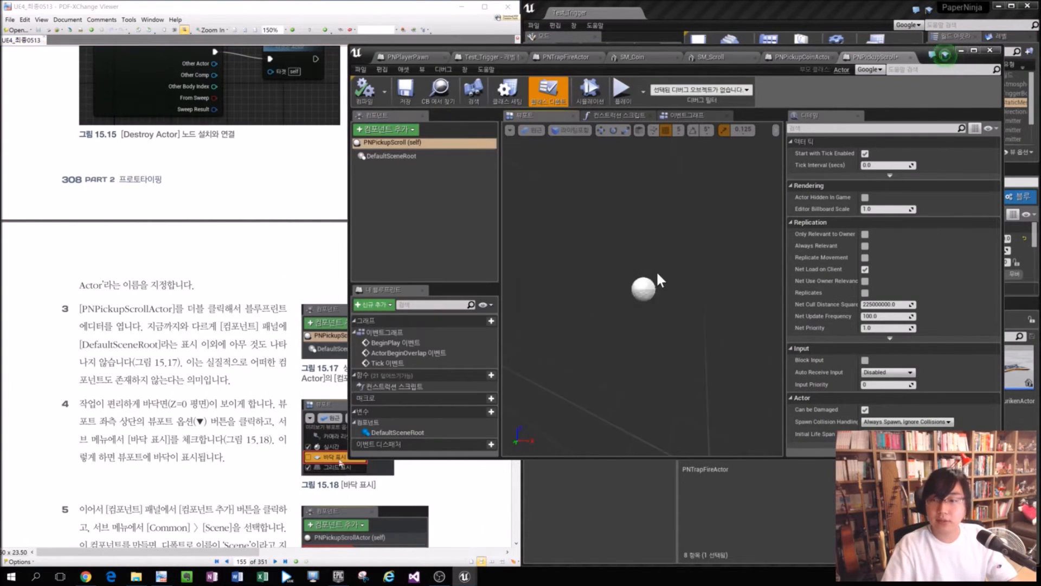
pyautogui.click(643, 286)
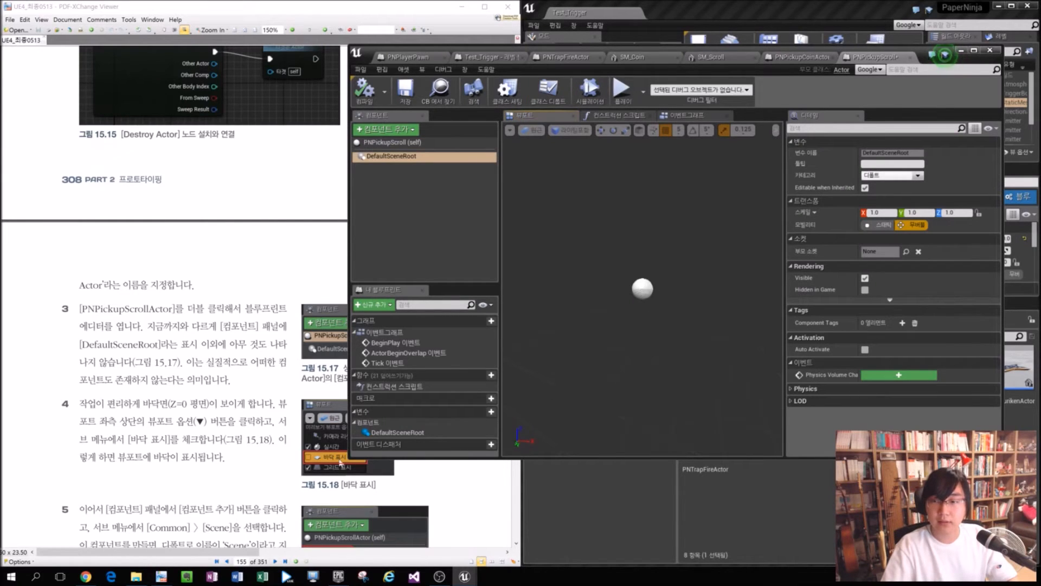
pyautogui.moveTo(650, 284); pyautogui.dragTo(649, 284)
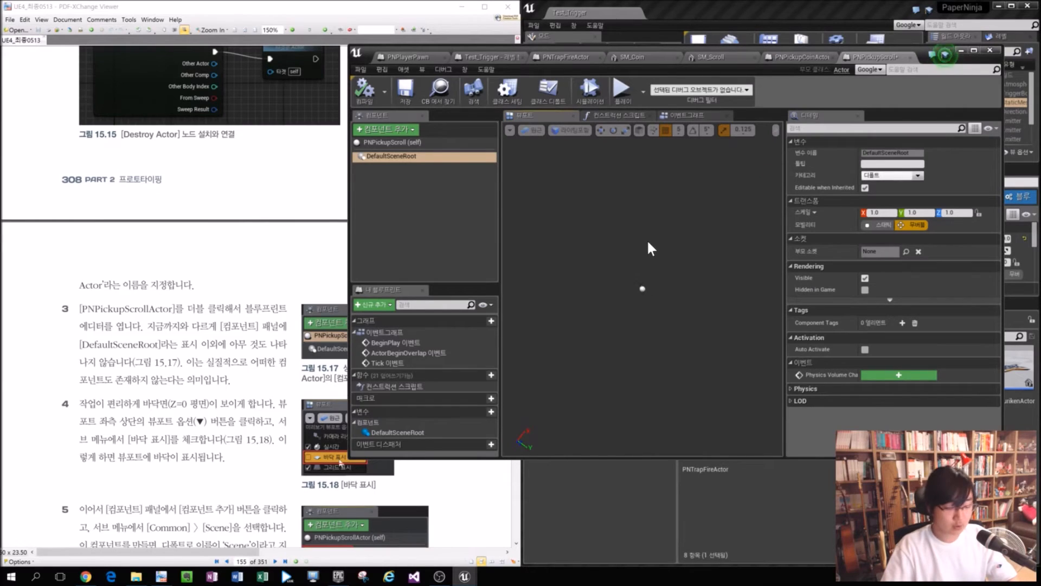
pyautogui.scroll(-6, 643, 251)
pyautogui.scroll(4, 643, 244)
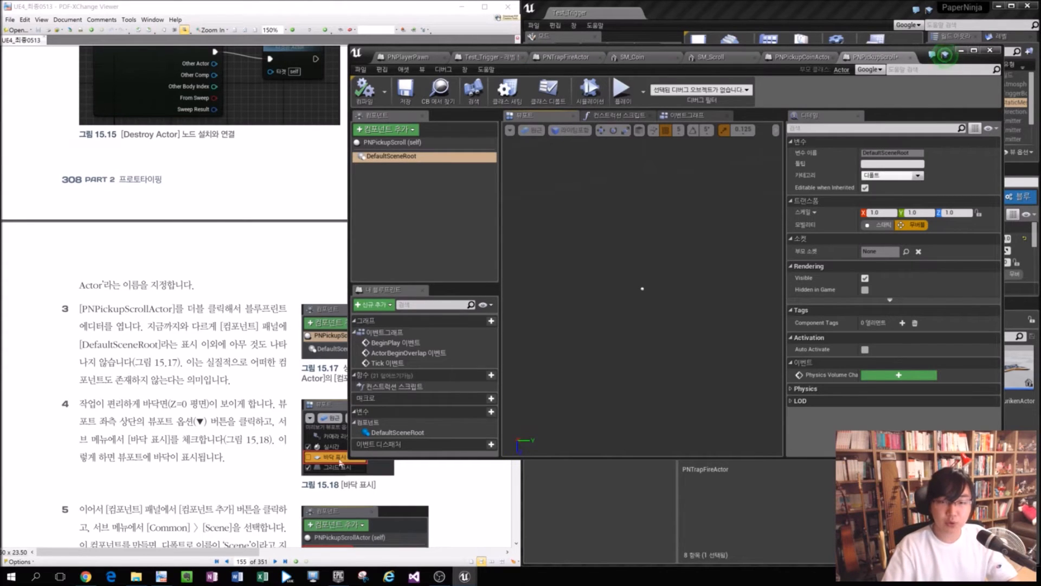
# Move the blueprint window clear of the book's figures and show the floor in its viewport, viewed from above.
pyautogui.moveTo(715, 50); pyautogui.dragTo(747, 42)
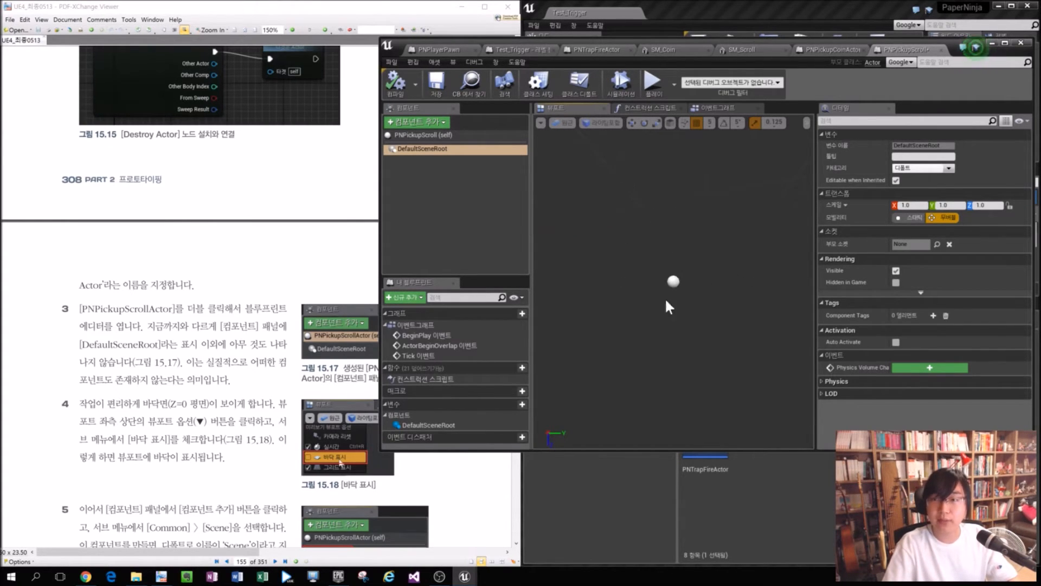
pyautogui.click(540, 124)
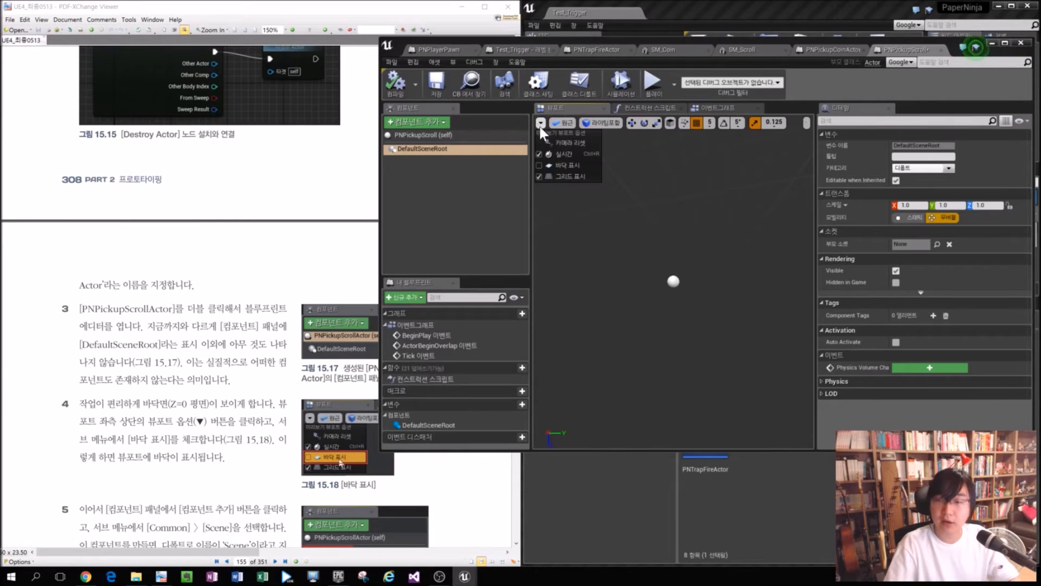
pyautogui.click(571, 164)
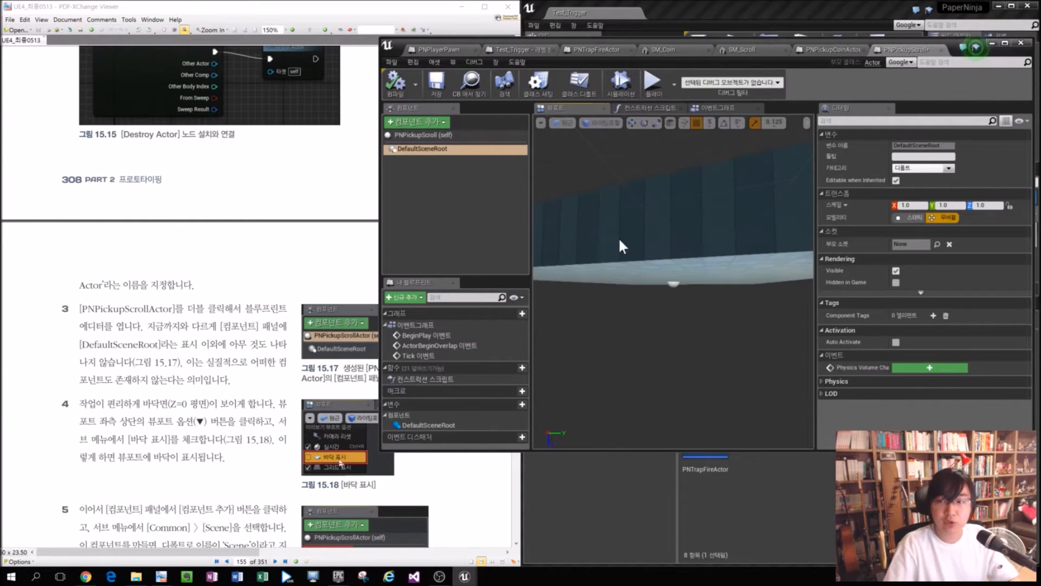
pyautogui.moveTo(674, 325); pyautogui.dragTo(703, 321)
pyautogui.scroll(5, 672, 207)
pyautogui.moveTo(678, 187); pyautogui.dragTo(600, 178)
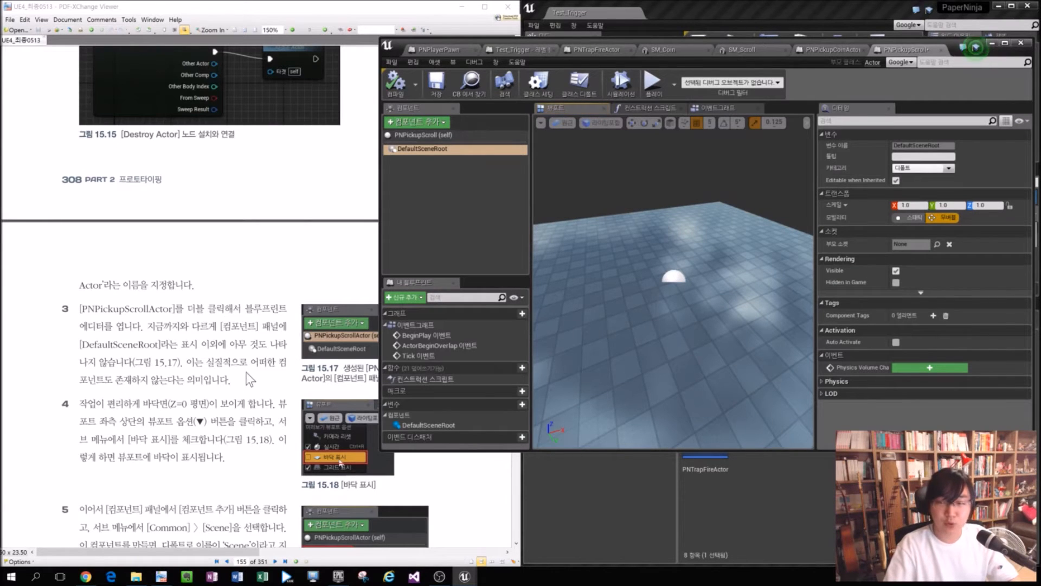
# Check step 5 in the book, add a Scene component to PNPickupScroll and name it SceneRoot.
pyautogui.click(182, 370)
pyautogui.scroll(-2, 194, 368)
pyautogui.scroll(-3, 198, 373)
pyautogui.scroll(-2, 198, 375)
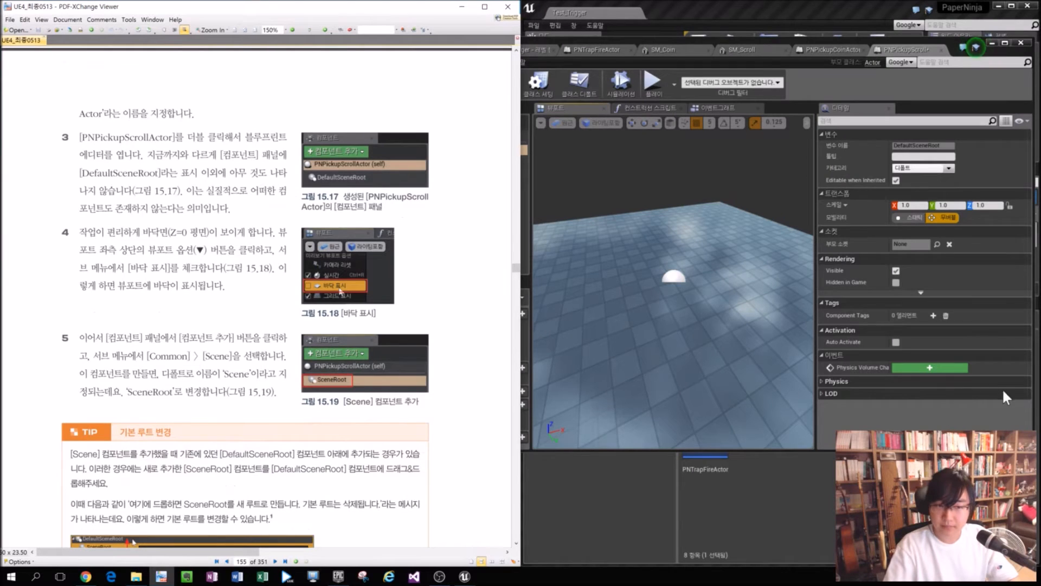
pyautogui.click(990, 401)
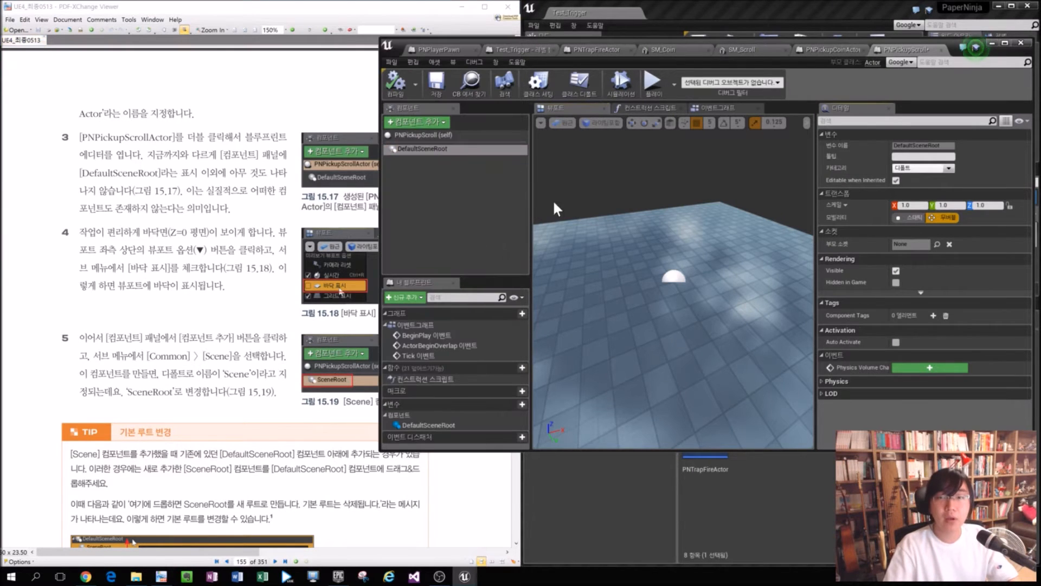
pyautogui.click(413, 124)
pyautogui.write('Scen')
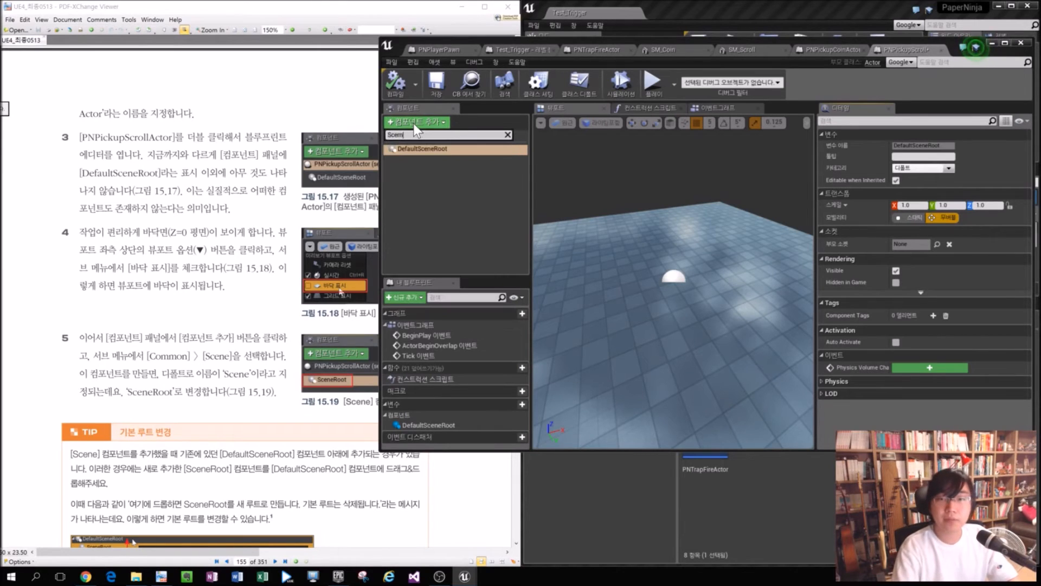
pyautogui.press('BackSpace')
pyautogui.write('ne')
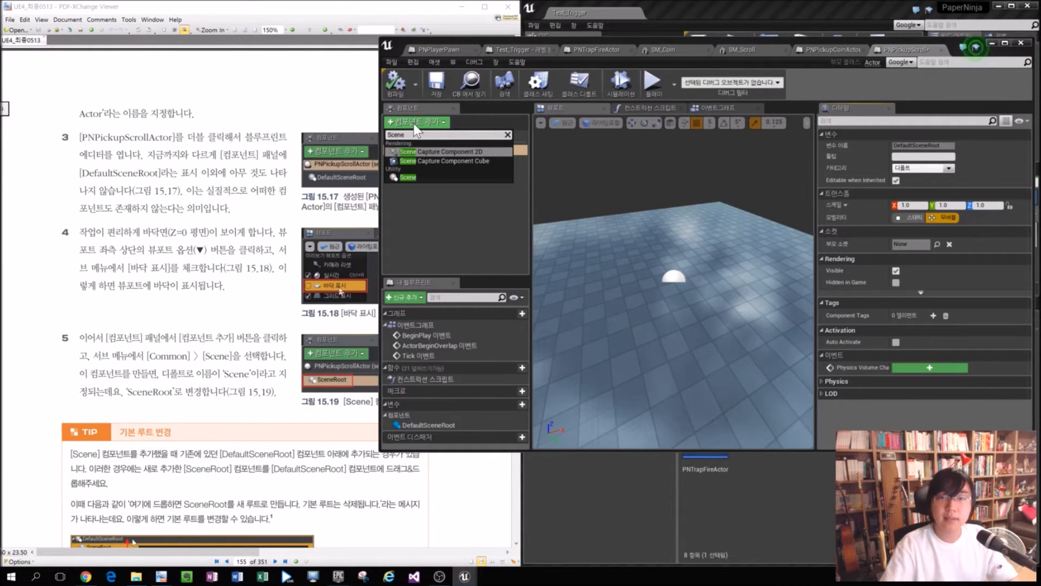
pyautogui.click(430, 179)
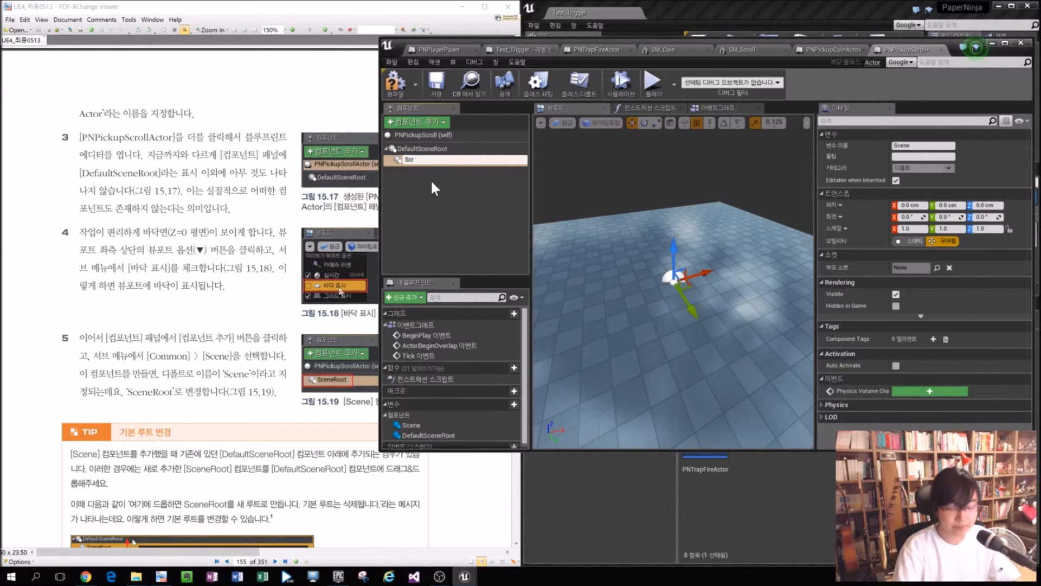
pyautogui.write('Root')
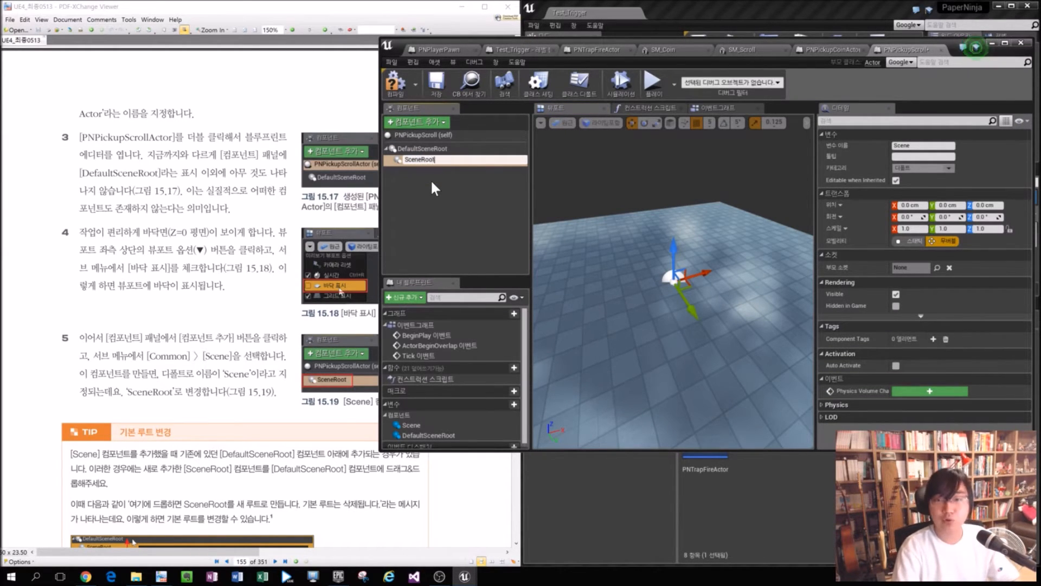
pyautogui.press('Return')
# Examine figure 15.19 and the book's tip on making SceneRoot the new root in place of DefaultSceneRoot.
pyautogui.click(268, 323)
pyautogui.scroll(-1, 412, 341)
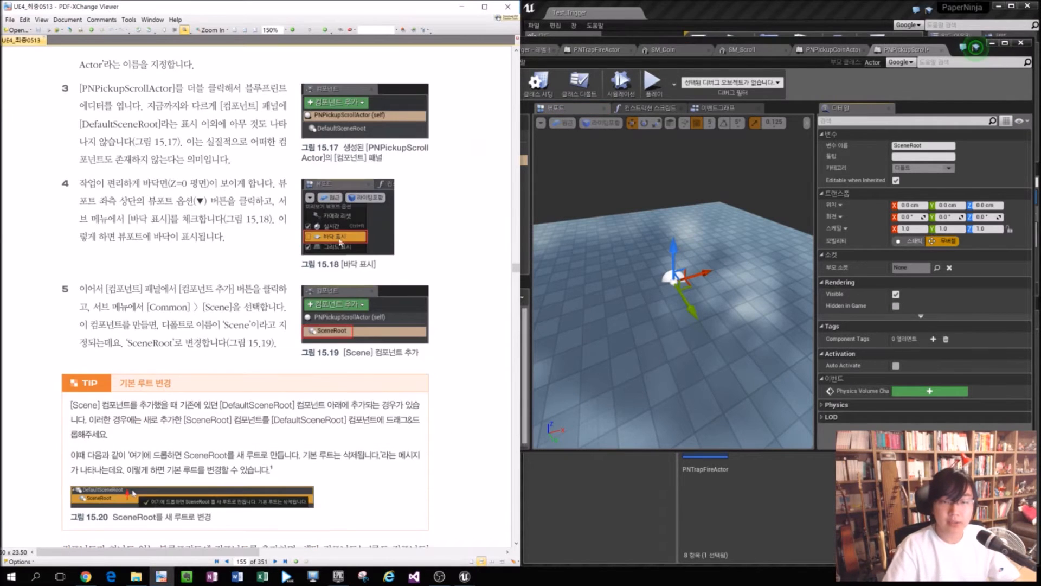
pyautogui.keyDown('ctrl'); pyautogui.scroll(1, 443, 350); pyautogui.keyUp('ctrl')
pyautogui.keyDown('ctrl'); pyautogui.scroll(2, 442, 350); pyautogui.keyUp('ctrl')
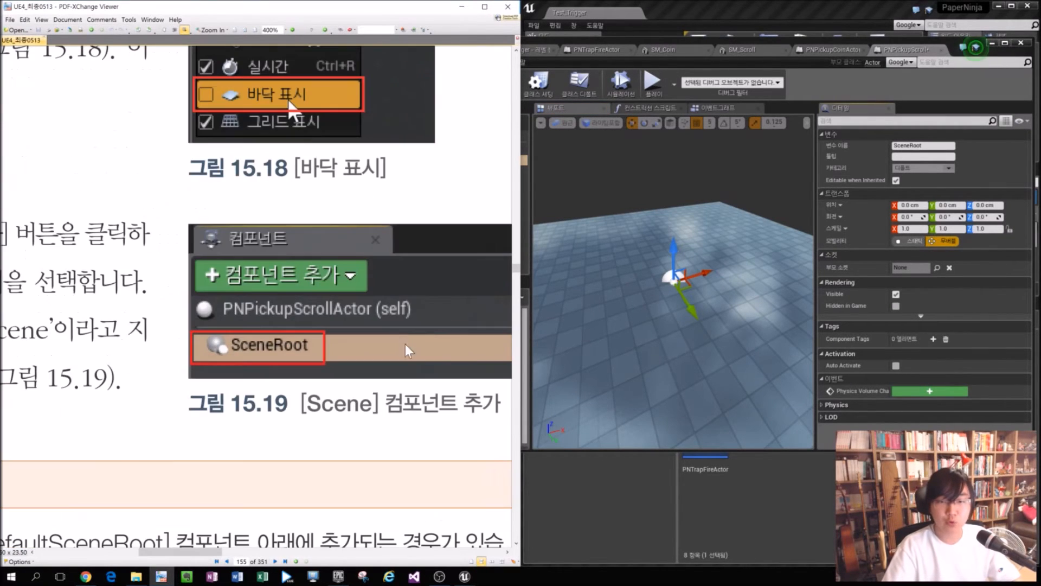
pyautogui.keyDown('ctrl'); pyautogui.scroll(-4, 282, 424); pyautogui.keyUp('ctrl')
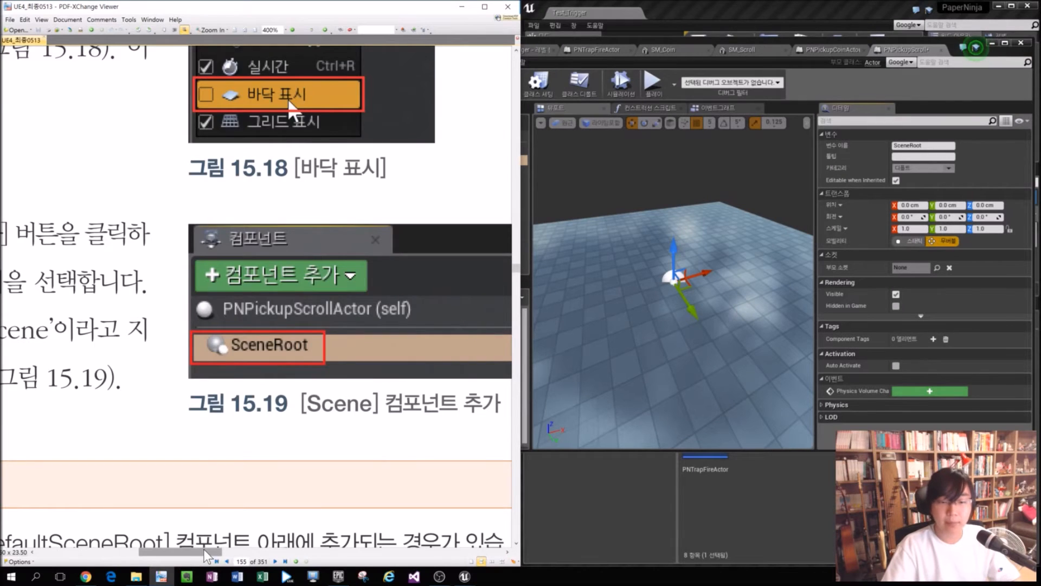
pyautogui.scroll(-4, 282, 424)
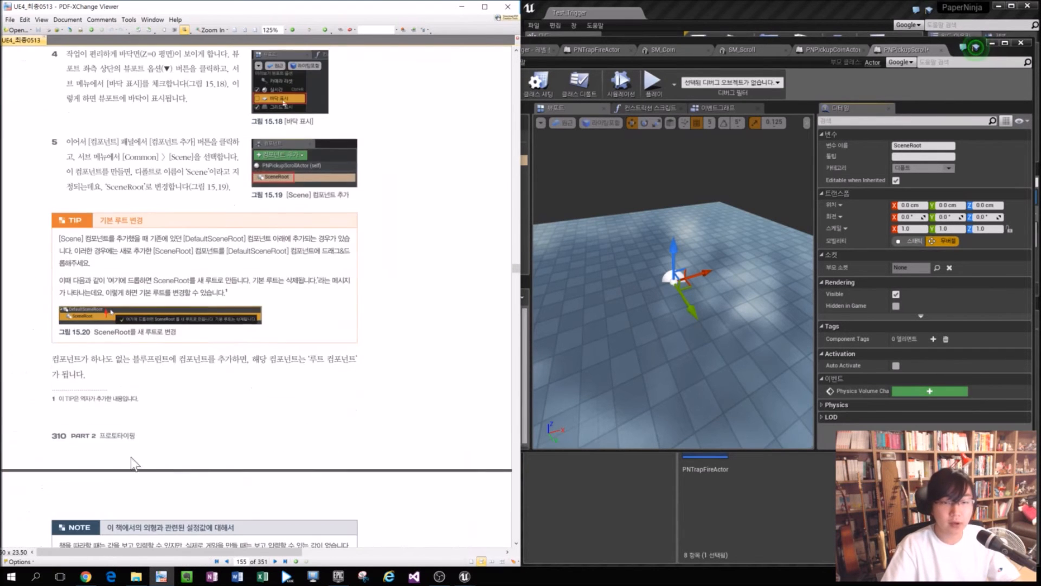
pyautogui.keyDown('ctrl'); pyautogui.scroll(3, 125, 290); pyautogui.keyUp('ctrl')
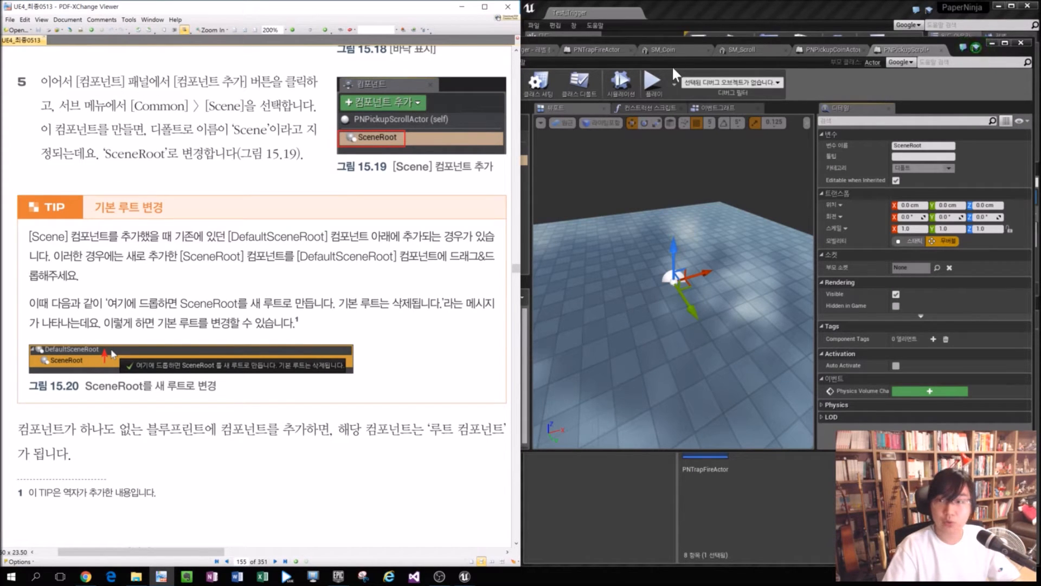
pyautogui.click(689, 61)
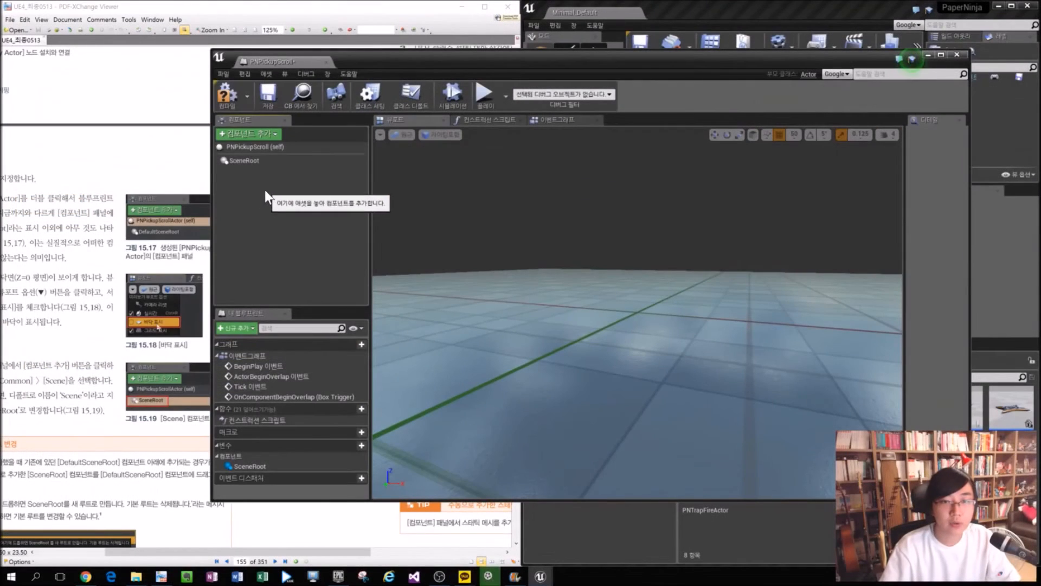
# Add a Static Mesh component under SceneRoot and name it Mesh.
pyautogui.click(275, 135)
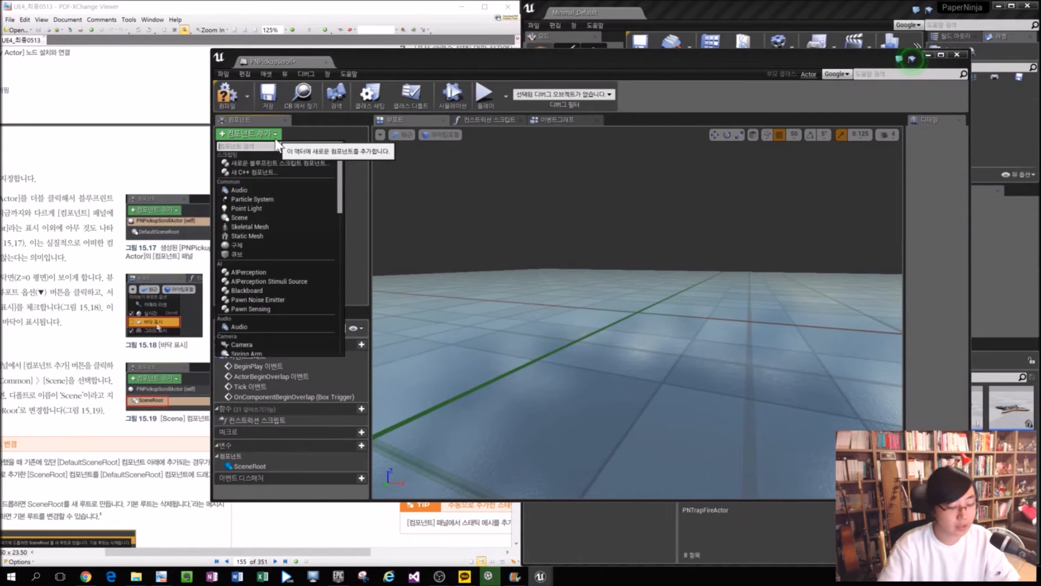
pyautogui.write('Static')
pyautogui.press('Down')
pyautogui.press('Down')
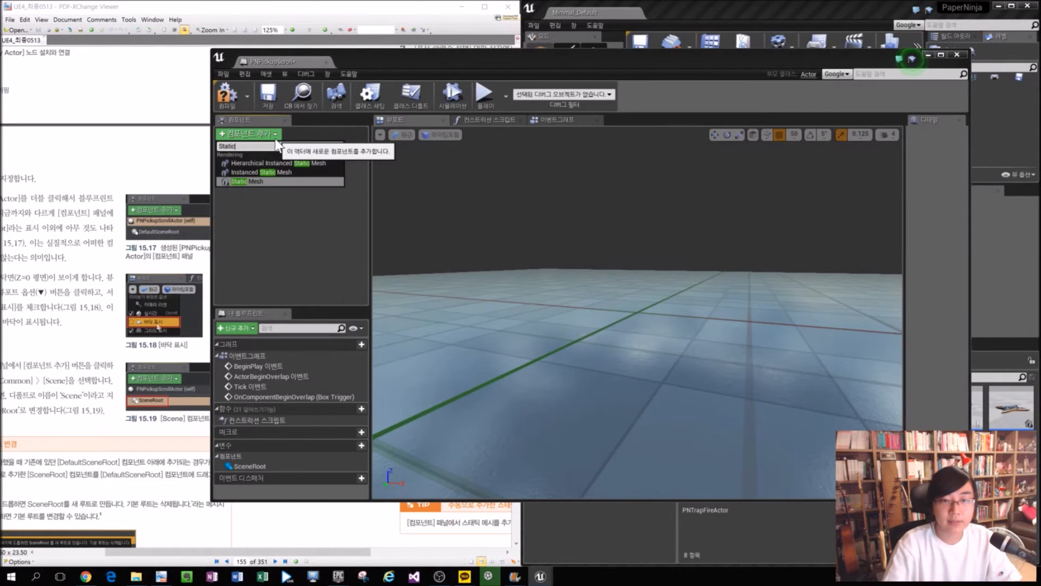
pyautogui.press('Return')
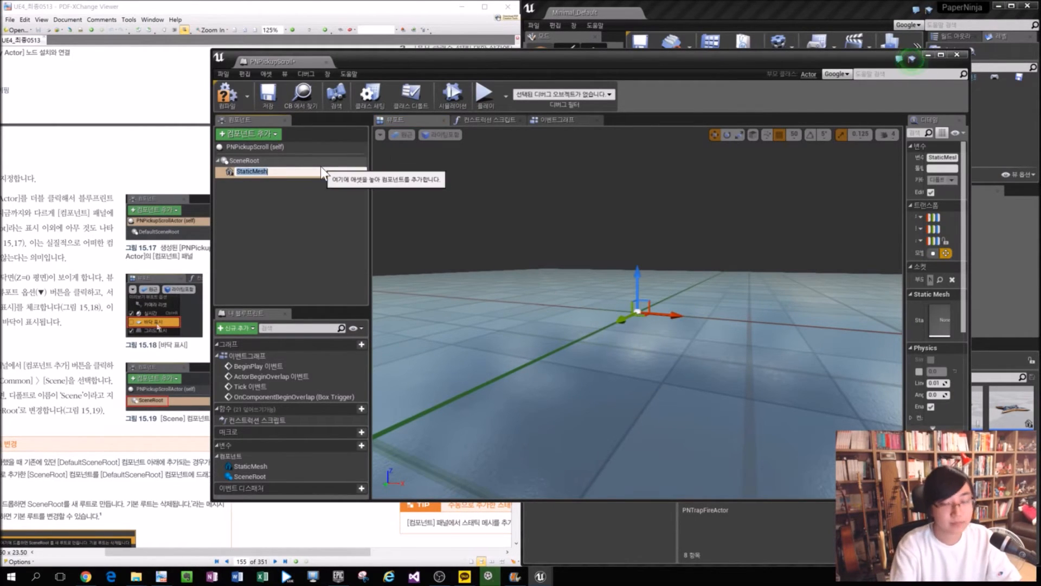
pyautogui.write('Mesh')
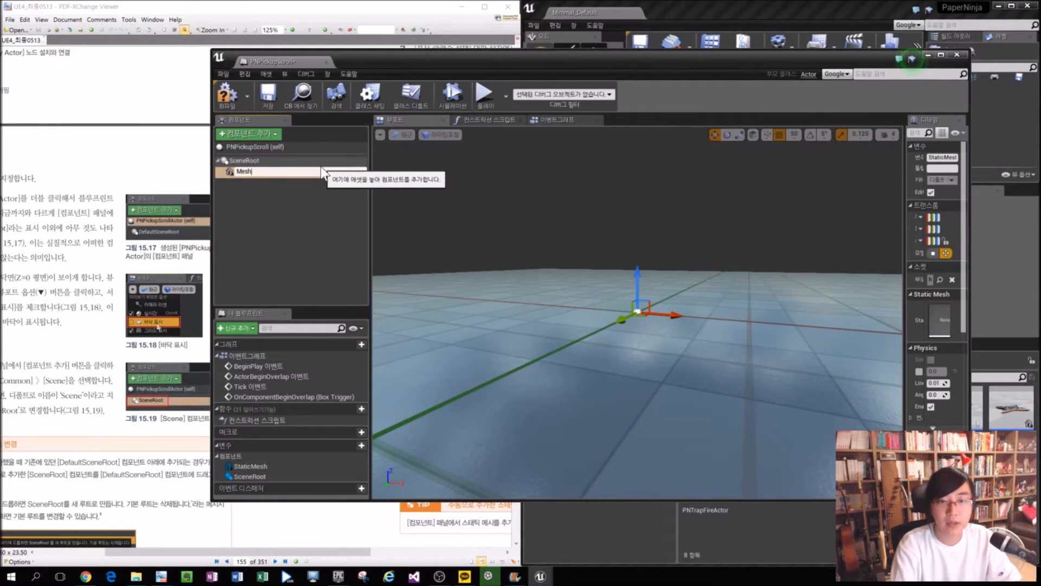
pyautogui.press('Return')
# Place the Mesh component's details in a floating window that leaves steps 6 and 7 of the book readable.
pyautogui.moveTo(491, 56); pyautogui.dragTo(410, 74)
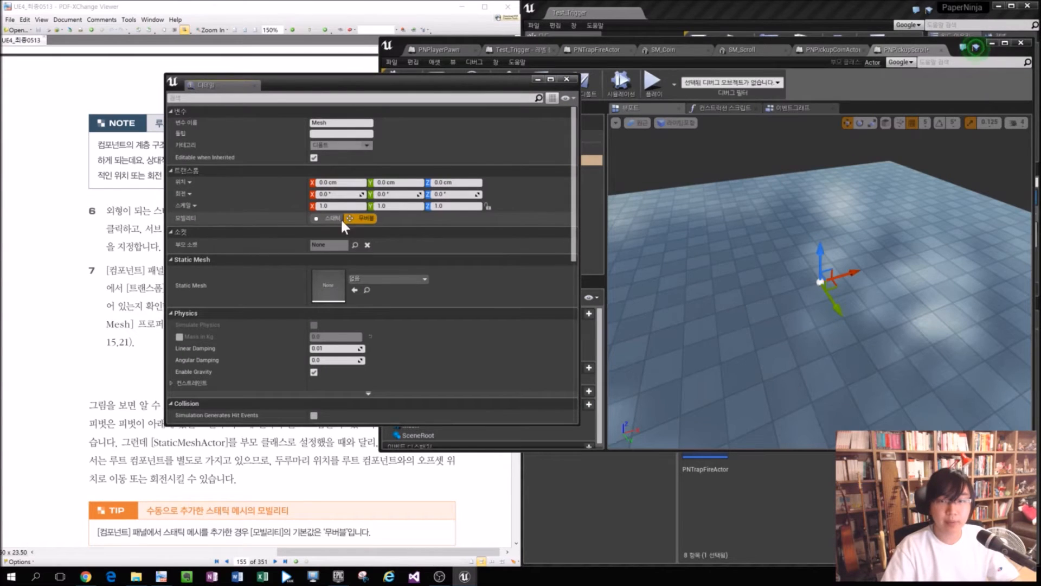
pyautogui.moveTo(368, 89); pyautogui.dragTo(526, 87)
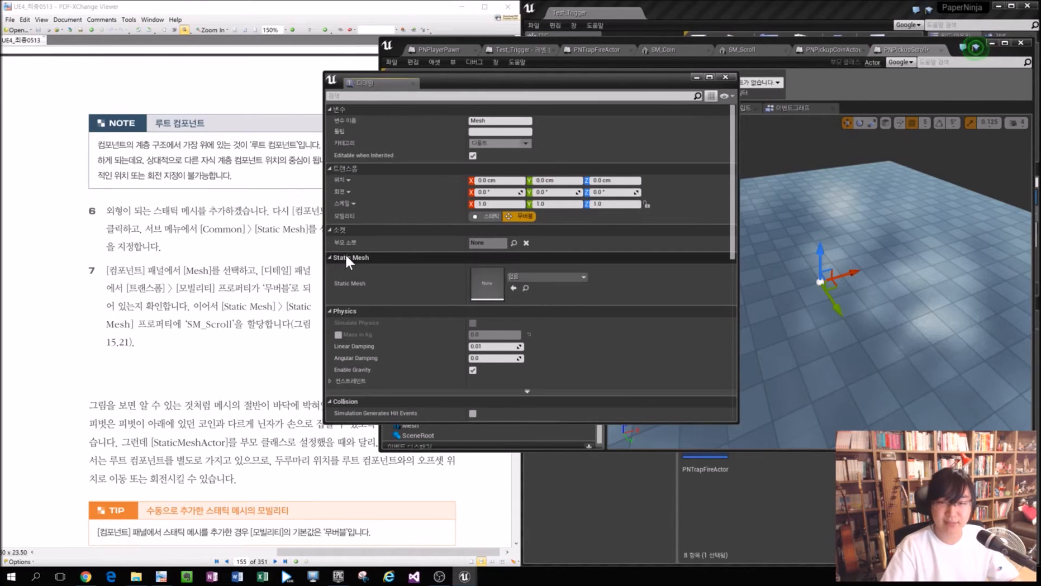
# Assign SM_Scroll as the static mesh of the Mesh component.
pyautogui.click(536, 277)
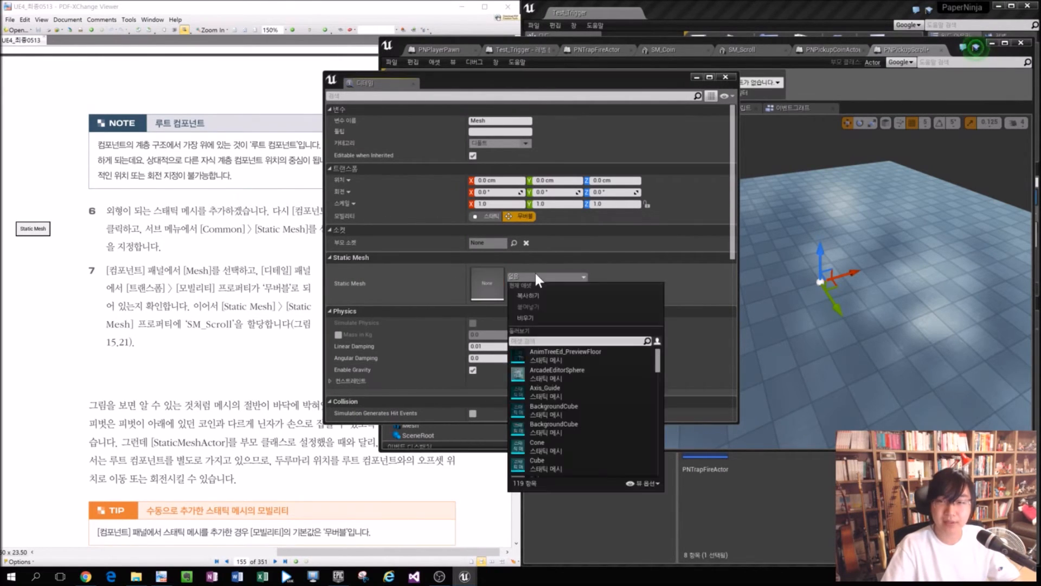
pyautogui.write('SM_Scro')
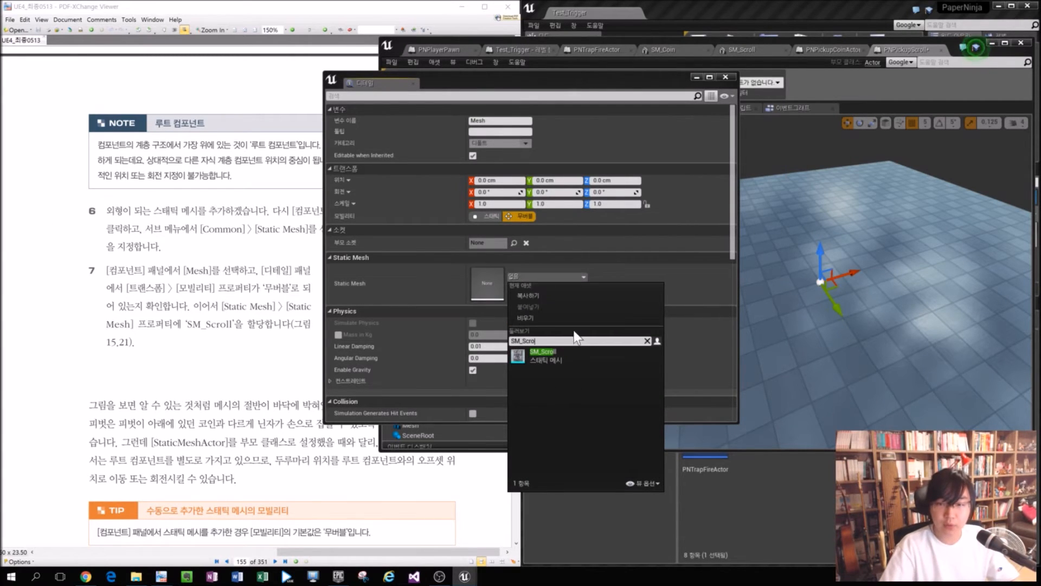
pyautogui.click(585, 356)
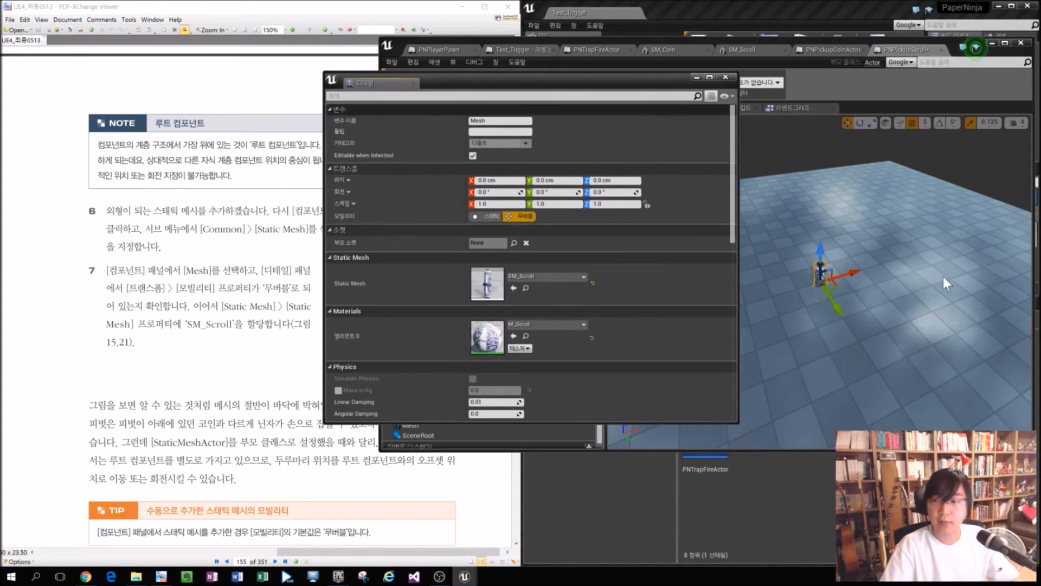
# Dock the floating details window back beside the viewport and compare the scroll mesh with the book's figure 15.21.
pyautogui.moveTo(396, 82); pyautogui.dragTo(1018, 256)
pyautogui.scroll(7, 667, 285)
pyautogui.keyDown('alt'); pyautogui.moveTo(667, 285); pyautogui.dragTo(585, 382); pyautogui.keyUp('alt')
pyautogui.click(187, 356)
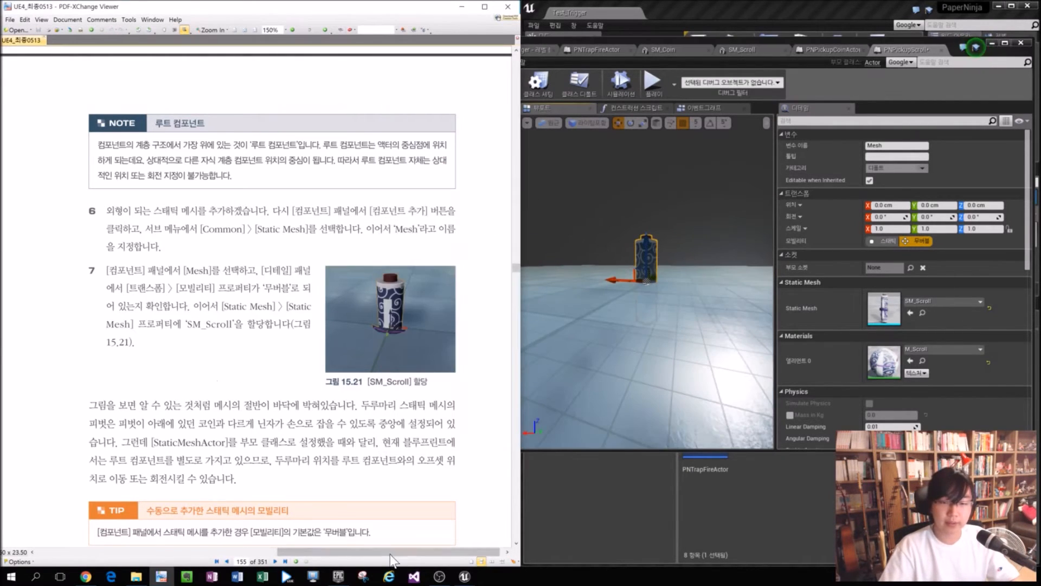
# Following step 8 of the book, raise the Mesh component off the floor by setting its Z location to 28 cm.
pyautogui.scroll(-5, 390, 549)
pyautogui.scroll(-2, 465, 390)
pyautogui.moveTo(457, 479); pyautogui.dragTo(325, 479)
pyautogui.click(649, 266)
pyautogui.keyDown('alt'); pyautogui.moveTo(653, 278); pyautogui.dragTo(708, 306); pyautogui.keyUp('alt')
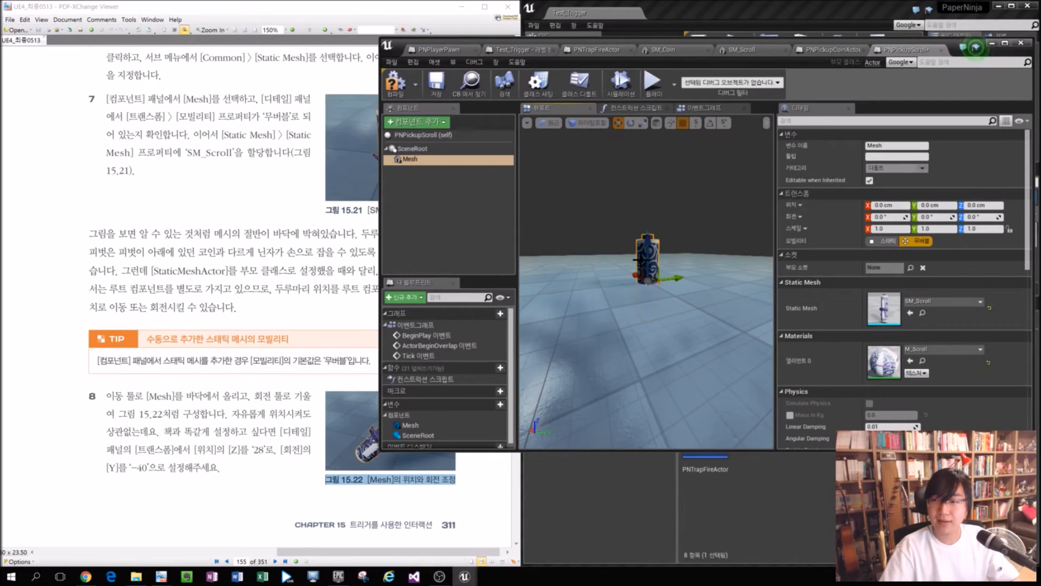
pyautogui.moveTo(649, 258); pyautogui.dragTo(650, 200)
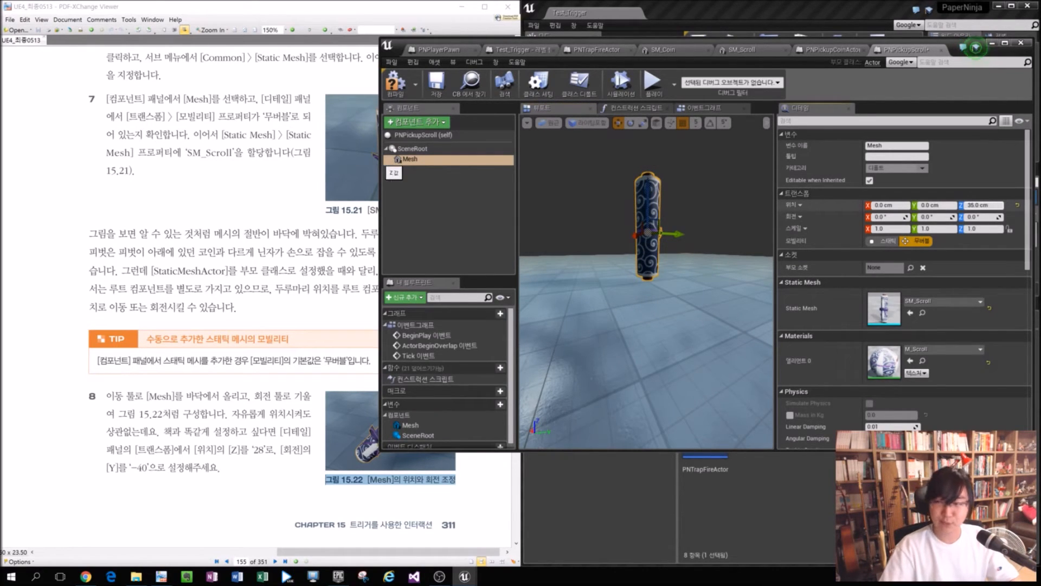
pyautogui.write('28')
pyautogui.press('Return')
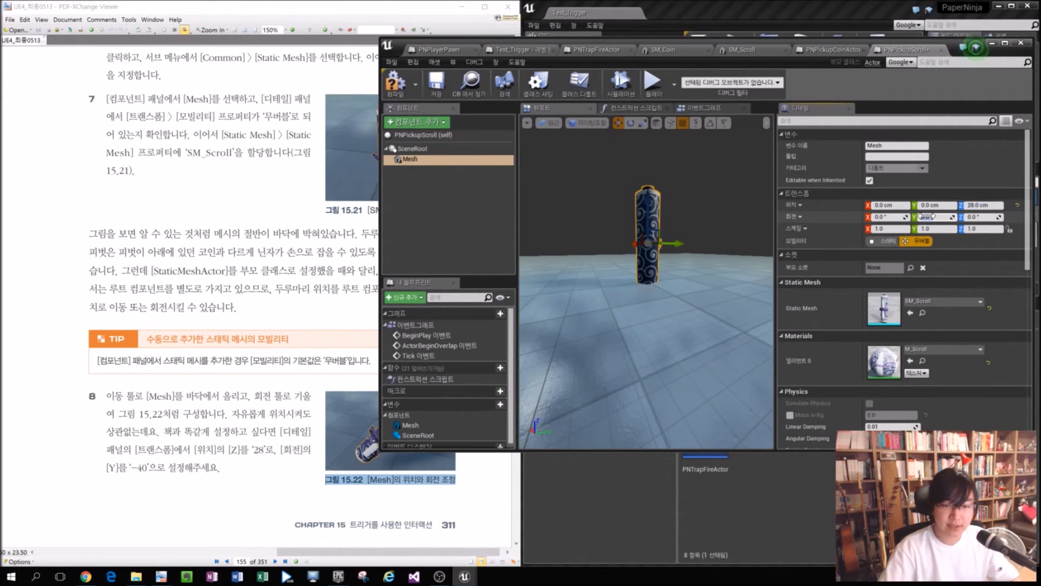
# Tilt the Mesh component by setting its Y rotation to -40 degrees.
pyautogui.write('-40')
pyautogui.press('Return')
pyautogui.keyDown('alt'); pyautogui.moveTo(741, 293); pyautogui.dragTo(598, 330); pyautogui.keyUp('alt')
# Check step 9 in the book, add a Box Collision component under SceneRoot and name it Box Trigger.
pyautogui.click(271, 388)
pyautogui.scroll(-2, 271, 389)
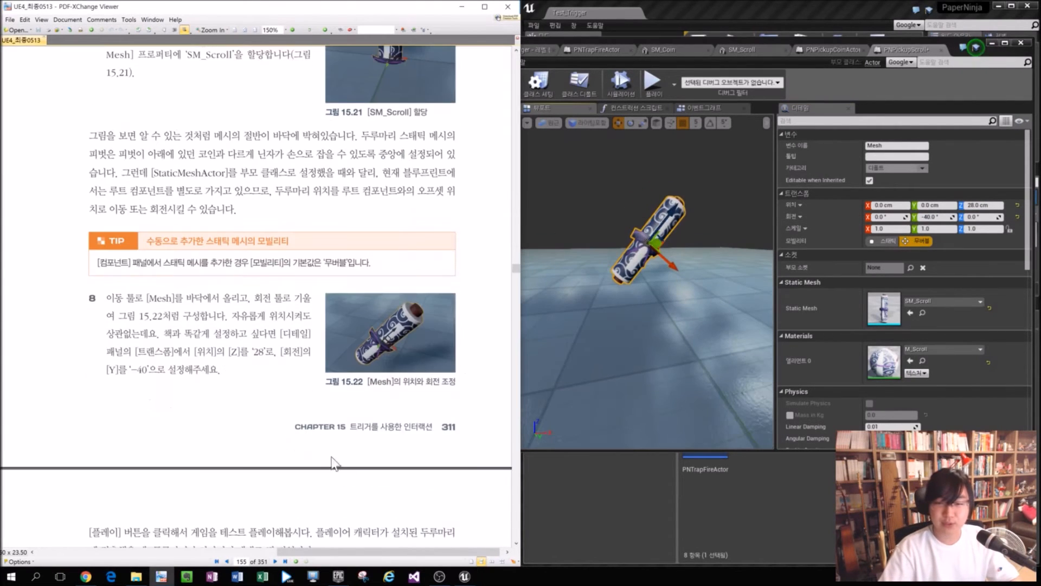
pyautogui.moveTo(391, 551); pyautogui.dragTo(141, 549)
pyautogui.scroll(-11, 103, 471)
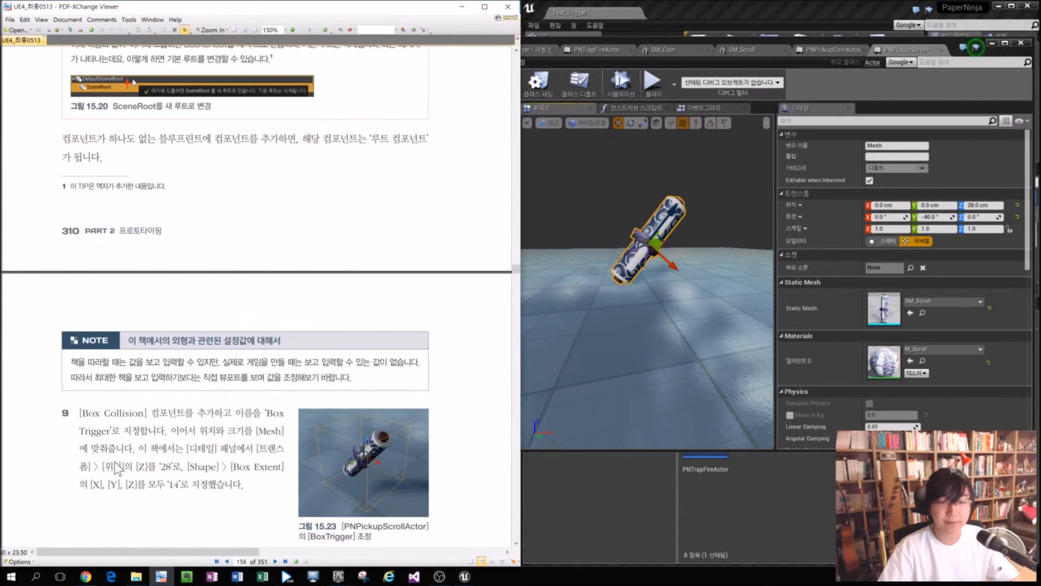
pyautogui.click(567, 181)
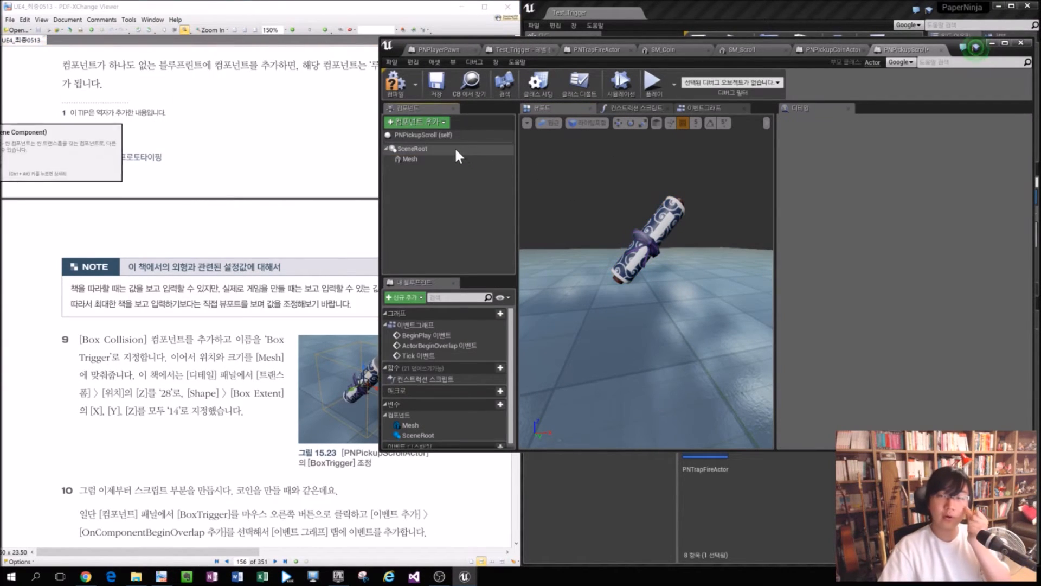
pyautogui.click(416, 122)
pyautogui.write('Box')
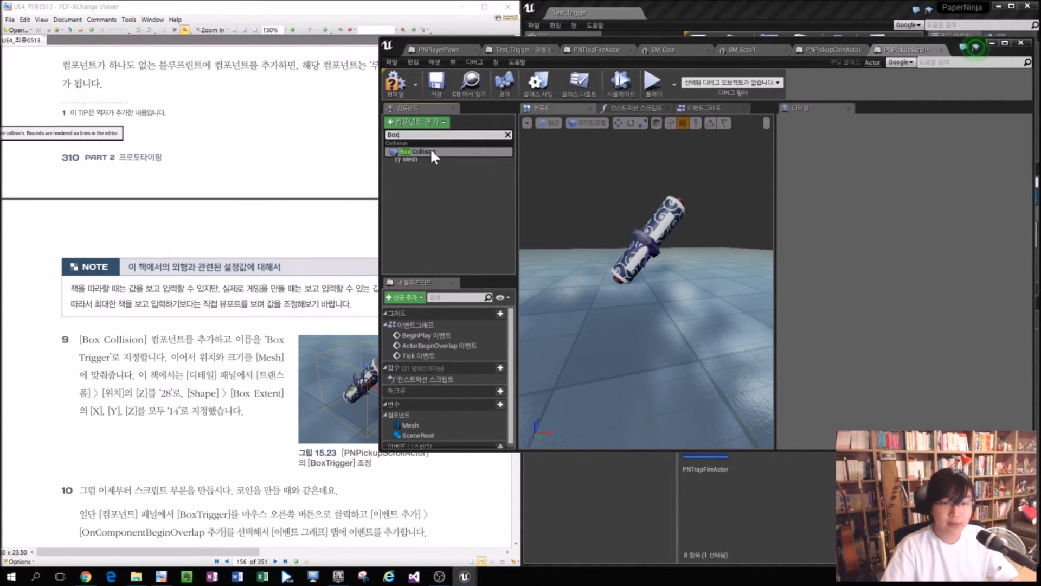
pyautogui.click(431, 152)
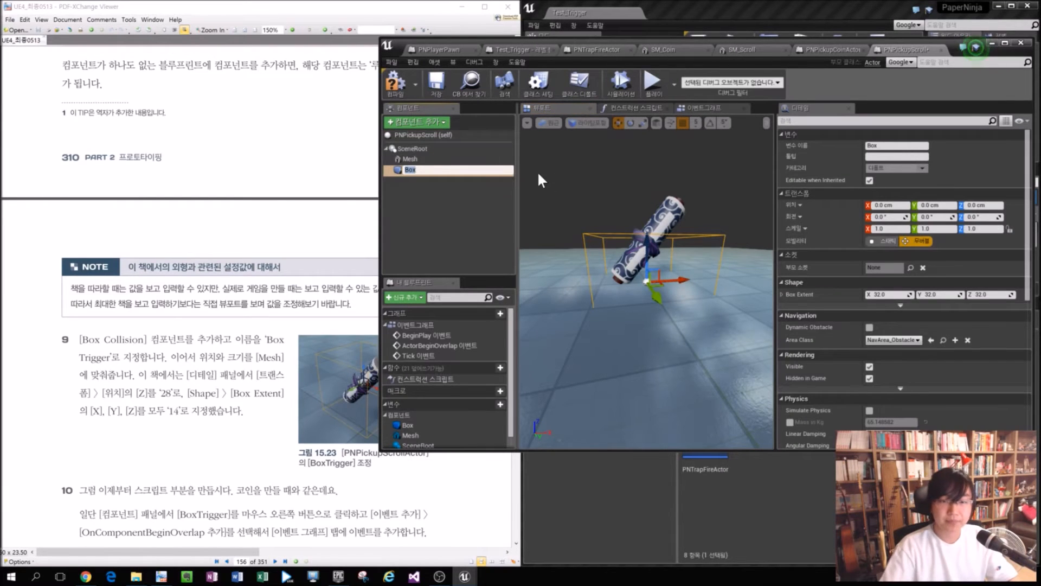
pyautogui.write('Box Trigger')
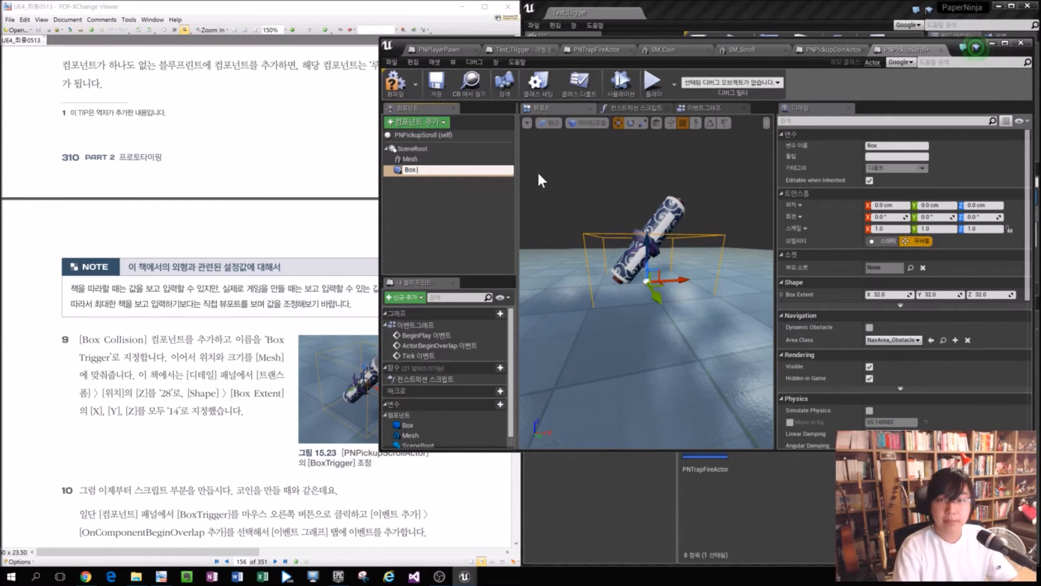
pyautogui.press('Return')
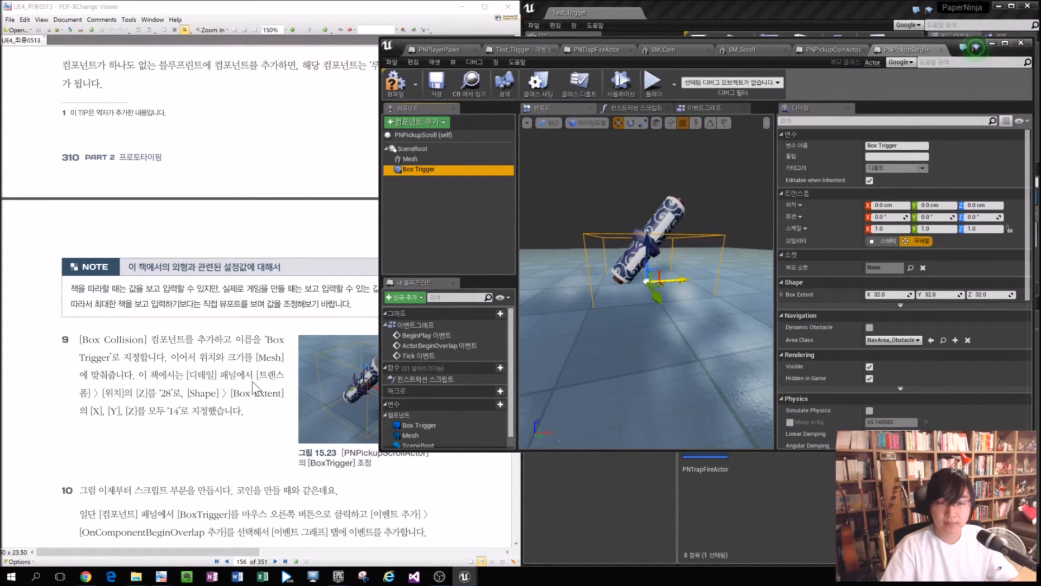
# Set the Box Trigger component's Z location to 28 cm as given in the book.
pyautogui.moveTo(136, 392); pyautogui.dragTo(190, 392)
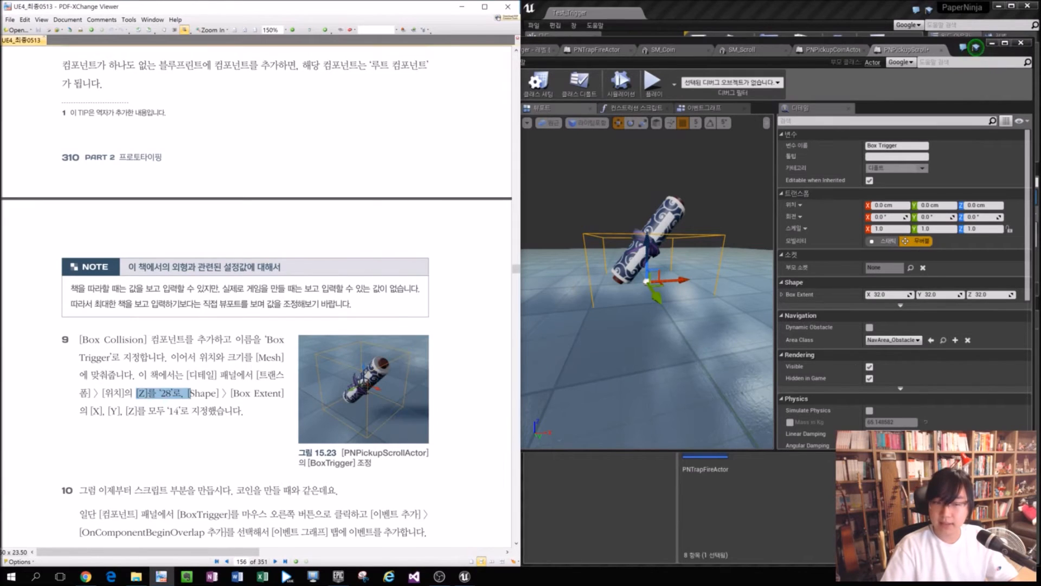
pyautogui.click(980, 205)
pyautogui.write('28')
pyautogui.press('Return')
# Set the Box Trigger's Box Extent to the book's value of 14 on X, Y and Z.
pyautogui.moveTo(165, 393); pyautogui.dragTo(274, 393)
pyautogui.click(225, 410)
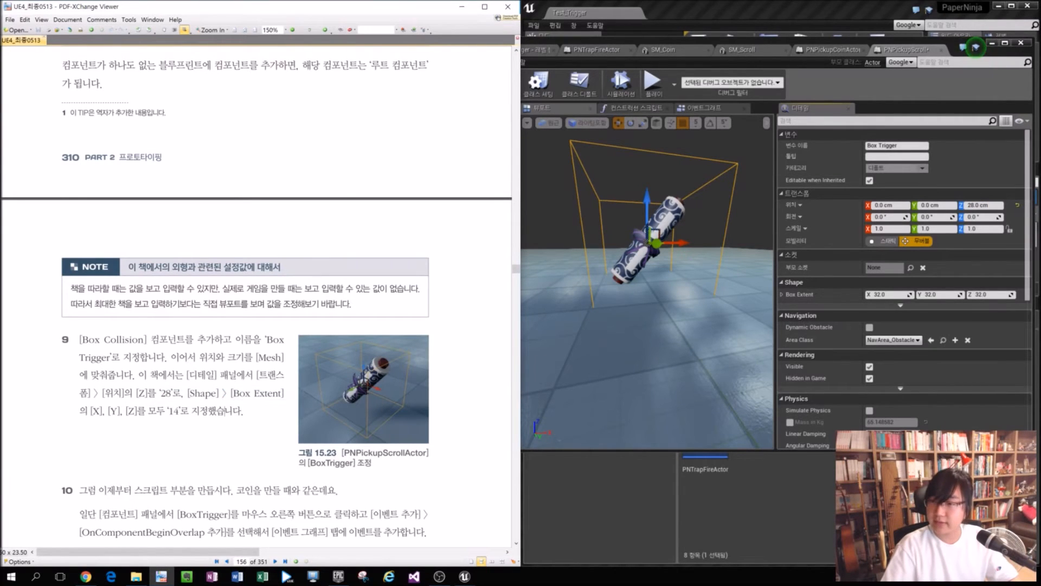
pyautogui.click(890, 293)
pyautogui.click(889, 293)
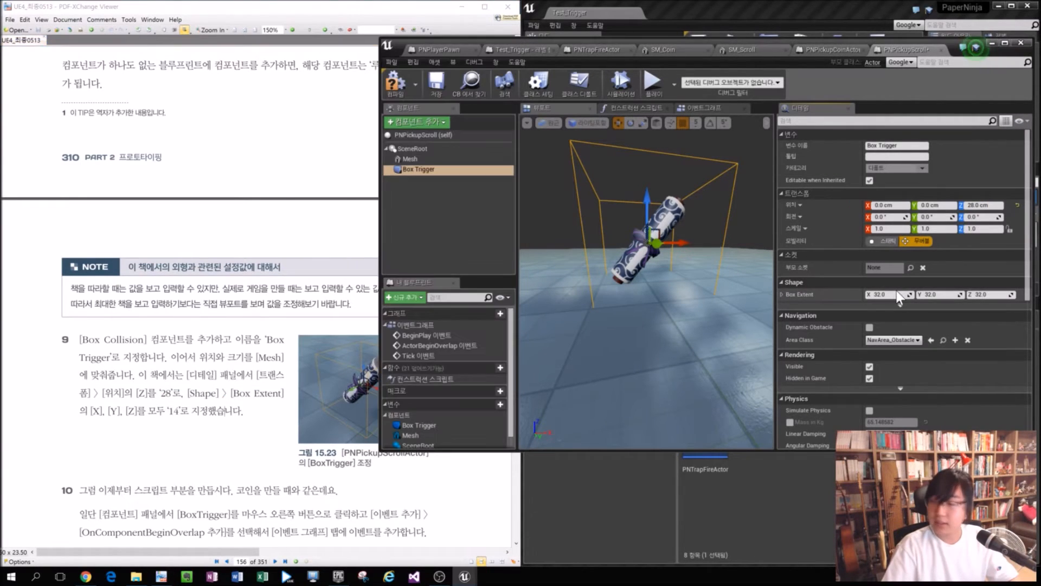
pyautogui.write('14')
pyautogui.press('Tab')
pyautogui.write('14')
pyautogui.press('Tab')
pyautogui.write('14')
pyautogui.press('Return')
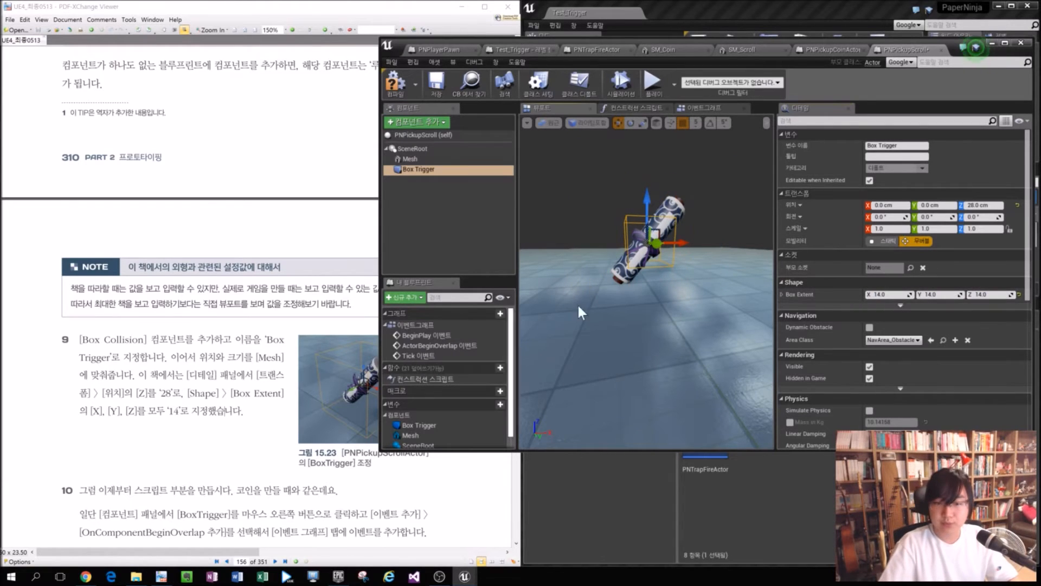
# Compare the box with figure 15.23 and try a Box Extent of 28 on all three axes.
pyautogui.click(330, 354)
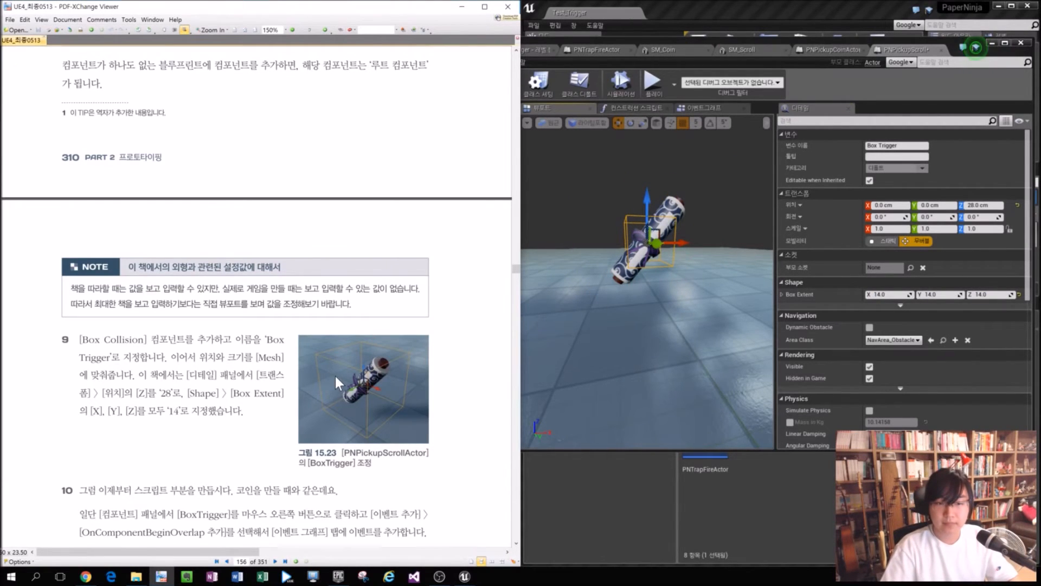
pyautogui.scroll(-1, 333, 368)
pyautogui.click(880, 294)
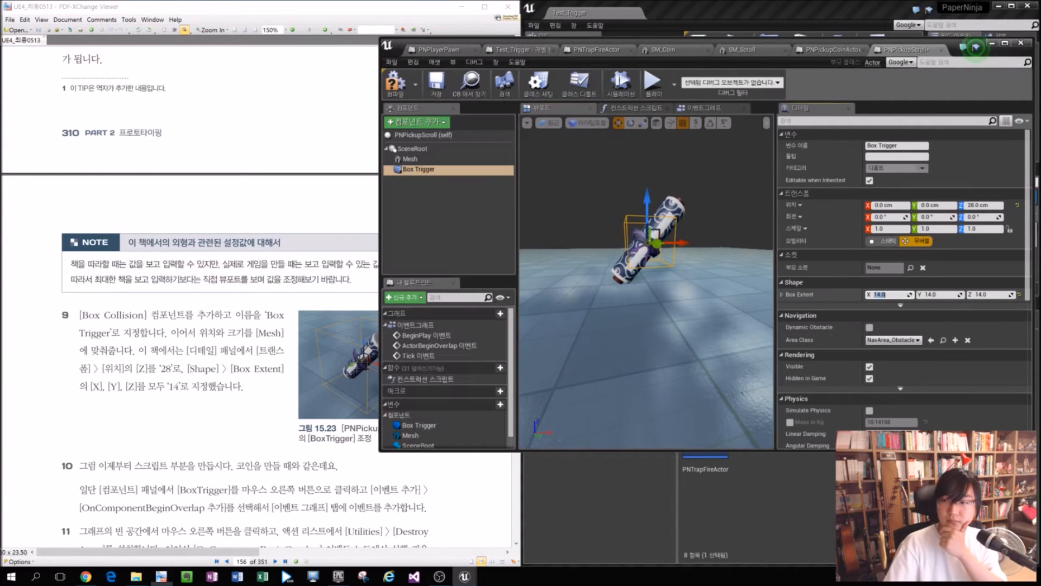
pyautogui.write('28')
pyautogui.press('Tab')
pyautogui.write('28')
pyautogui.press('Tab')
pyautogui.write('28')
pyautogui.press('Return')
pyautogui.keyDown('alt'); pyautogui.moveTo(684, 263); pyautogui.dragTo(719, 266); pyautogui.keyUp('alt')
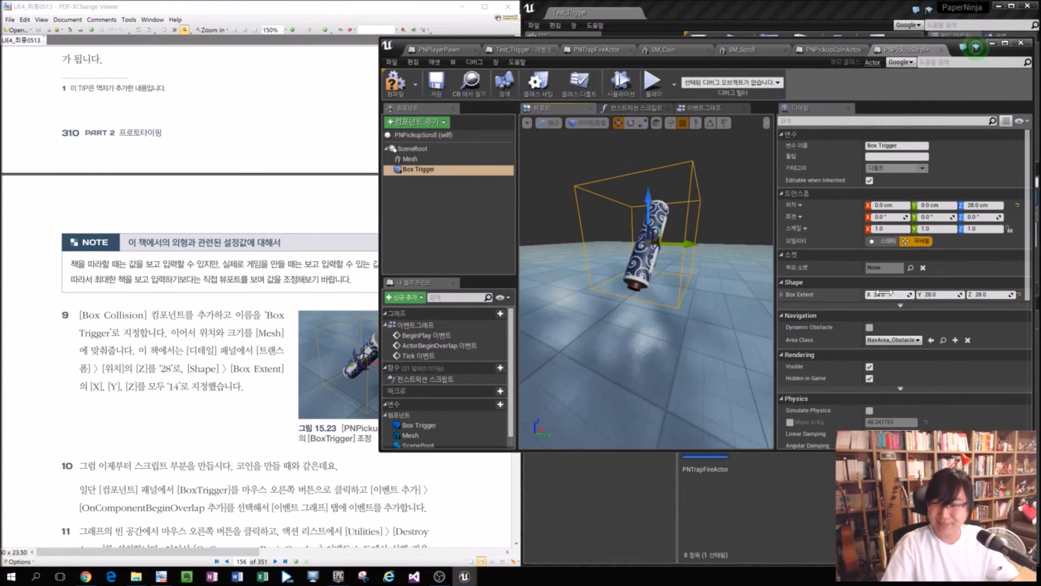
# Recheck step 9 in the book and return the Box Trigger's Box Extent to 14 on every axis.
pyautogui.click(378, 300)
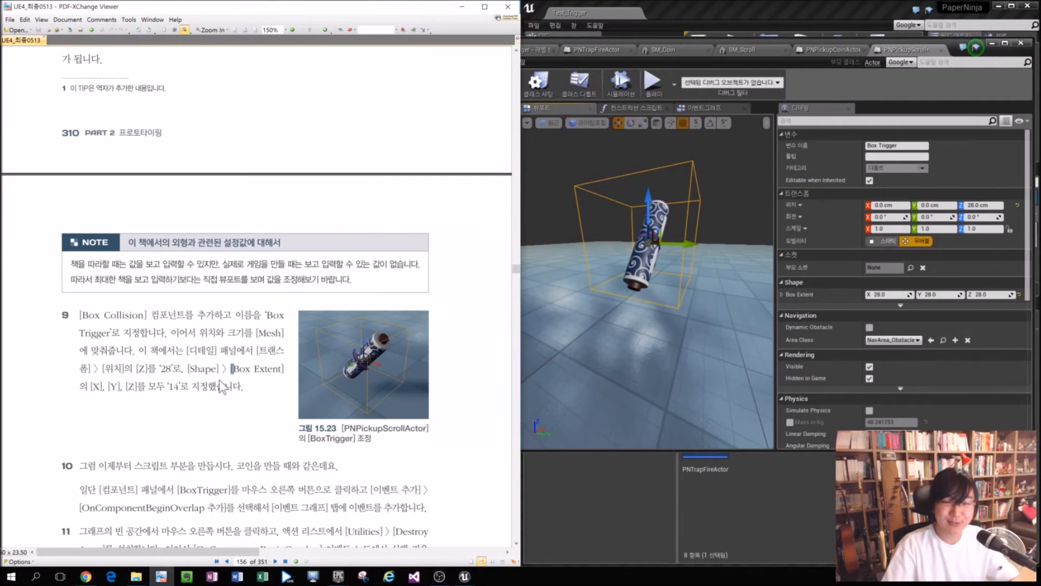
pyautogui.scroll(-3, 301, 376)
pyautogui.click(595, 325)
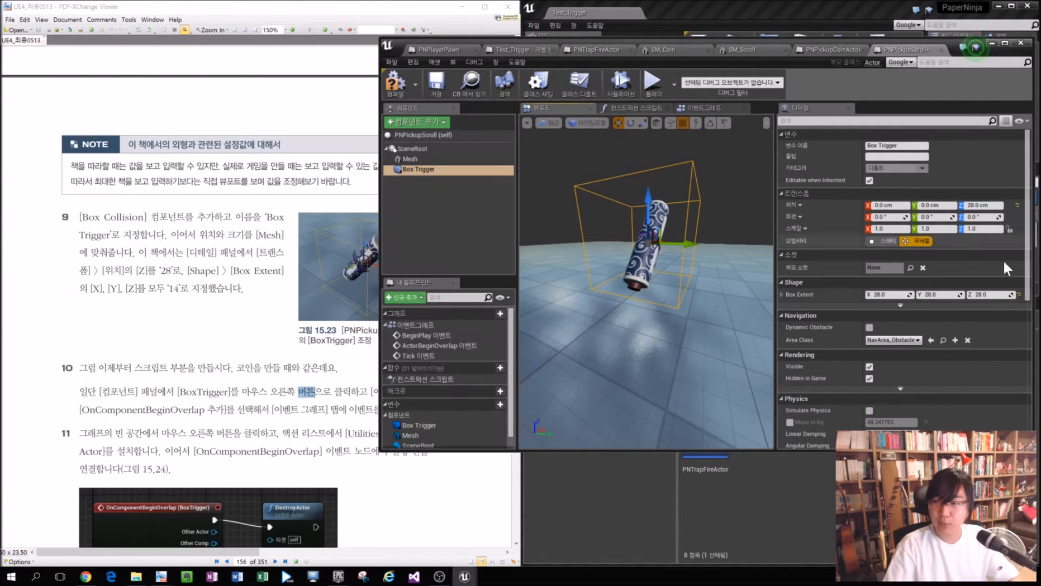
pyautogui.write('14')
pyautogui.press('Tab')
pyautogui.write('14')
pyautogui.press('Return')
pyautogui.press('Tab')
pyautogui.write('14')
pyautogui.press('Return')
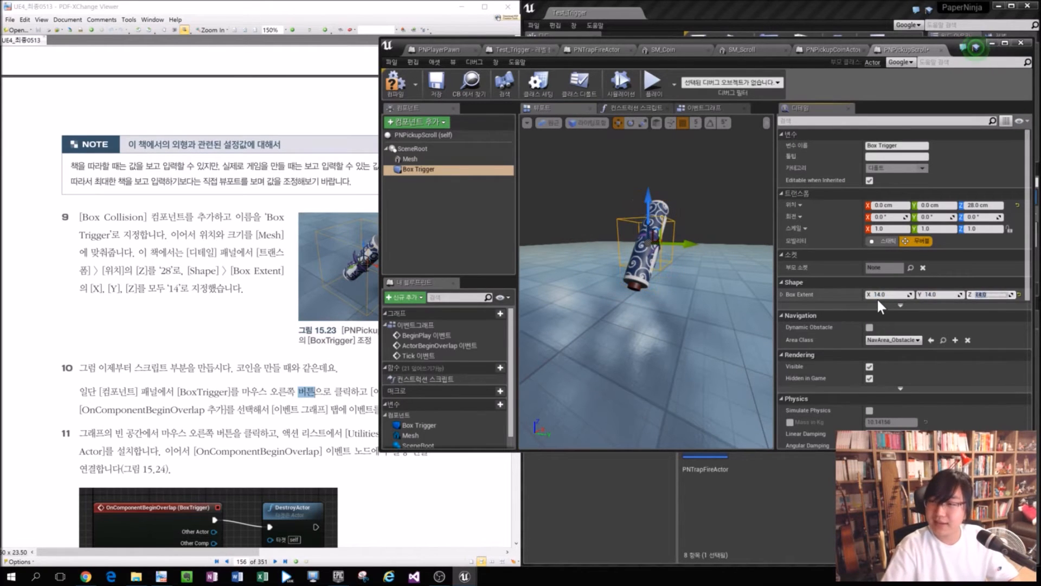
pyautogui.keyDown('alt'); pyautogui.moveTo(710, 310); pyautogui.dragTo(590, 241); pyautogui.keyUp('alt')
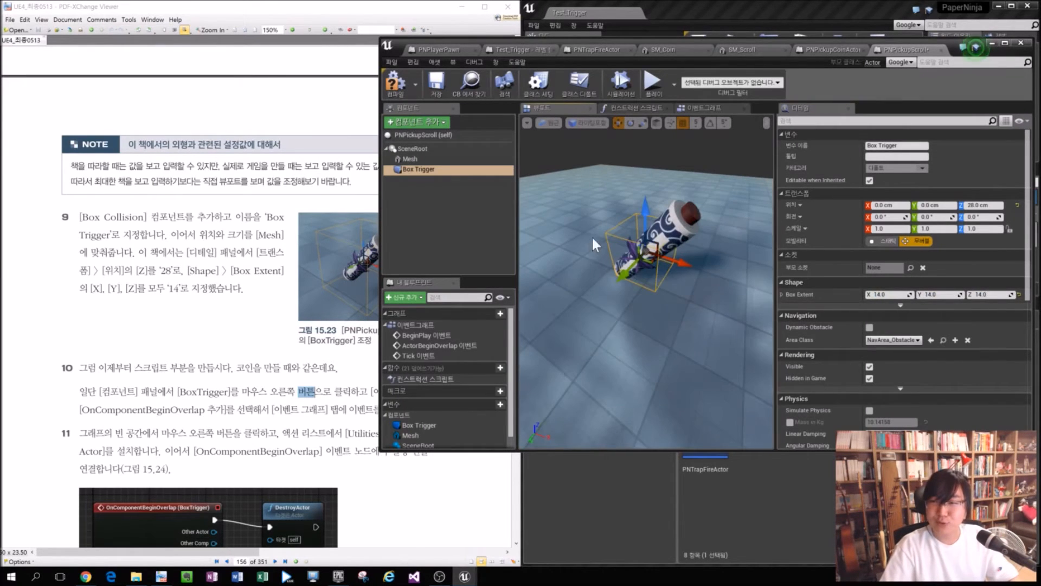
pyautogui.keyDown('alt'); pyautogui.moveTo(608, 317); pyautogui.dragTo(634, 258); pyautogui.keyUp('alt')
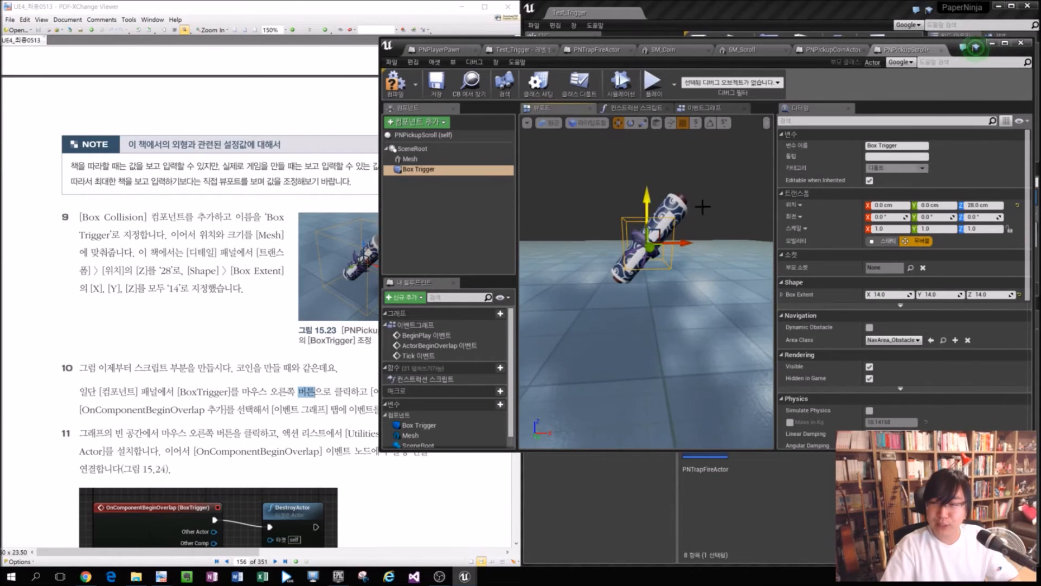
# Set the Box Trigger's Box Extent to 28 on X, Y and Z so that it encloses the scroll.
pyautogui.click(895, 294)
pyautogui.write('28')
pyautogui.press('Tab')
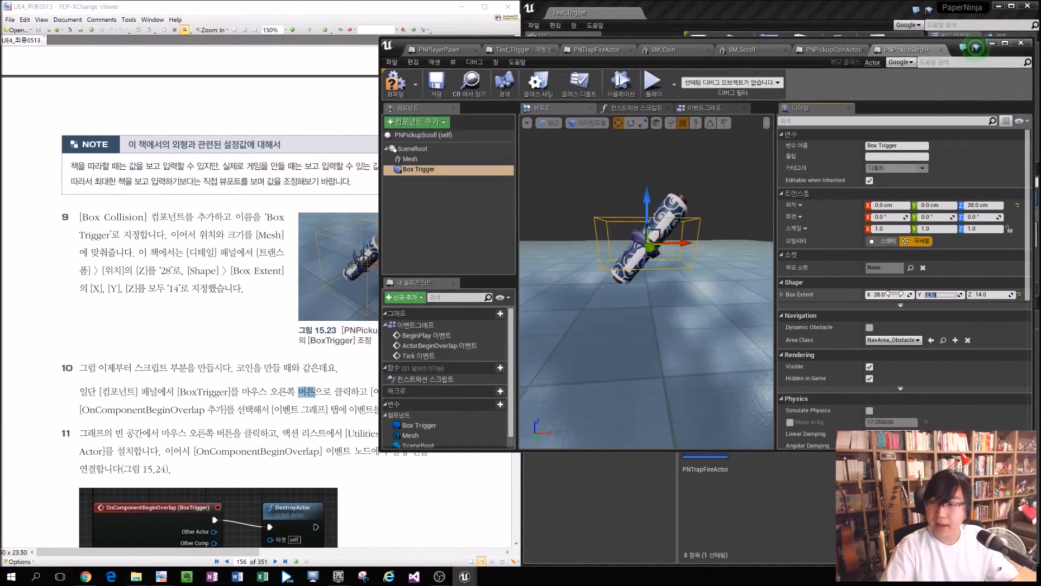
pyautogui.write('28')
pyautogui.press('Tab')
pyautogui.press('Return')
pyautogui.keyDown('alt'); pyautogui.moveTo(717, 275); pyautogui.dragTo(645, 304); pyautogui.keyUp('alt')
# Read steps 10 and 11 in the book and add an OnComponentBeginOverlap event for Box Trigger to the event graph.
pyautogui.click(62, 427)
pyautogui.scroll(-3, 276, 395)
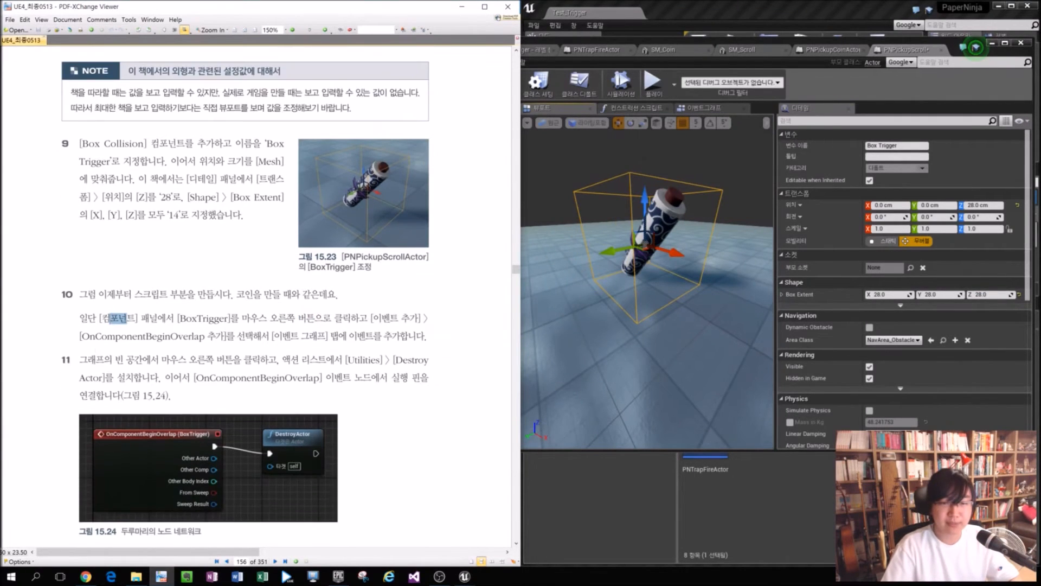
pyautogui.scroll(-4, 225, 477)
pyautogui.scroll(2, 194, 406)
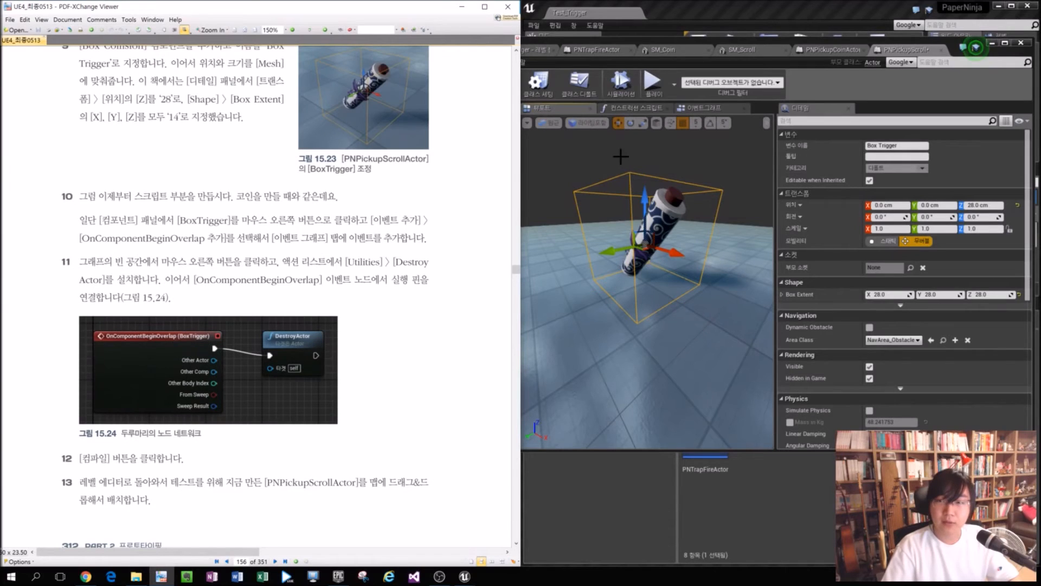
pyautogui.click(597, 180)
pyautogui.rightClick(430, 167)
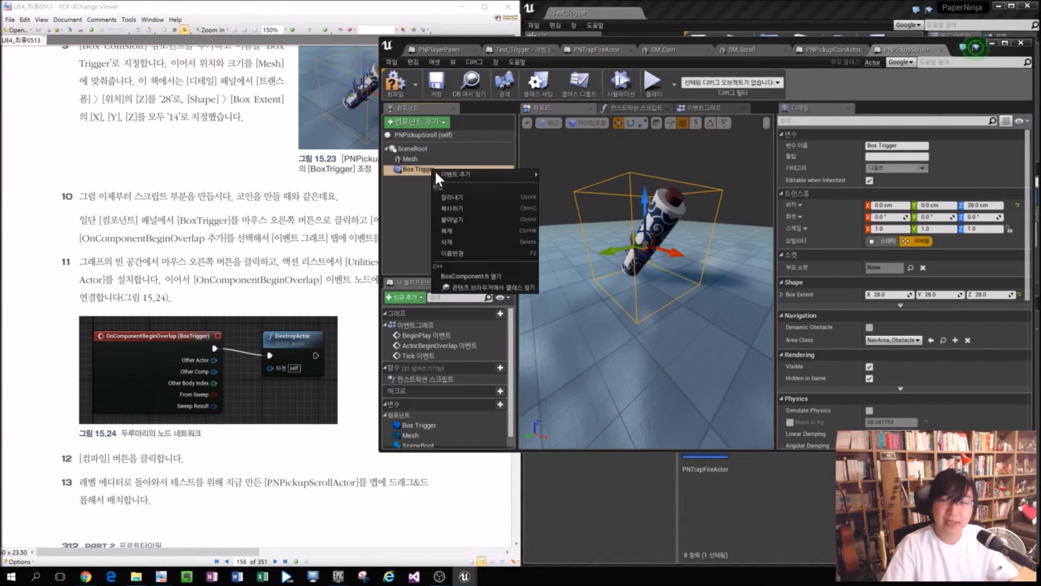
pyautogui.moveTo(455, 174)
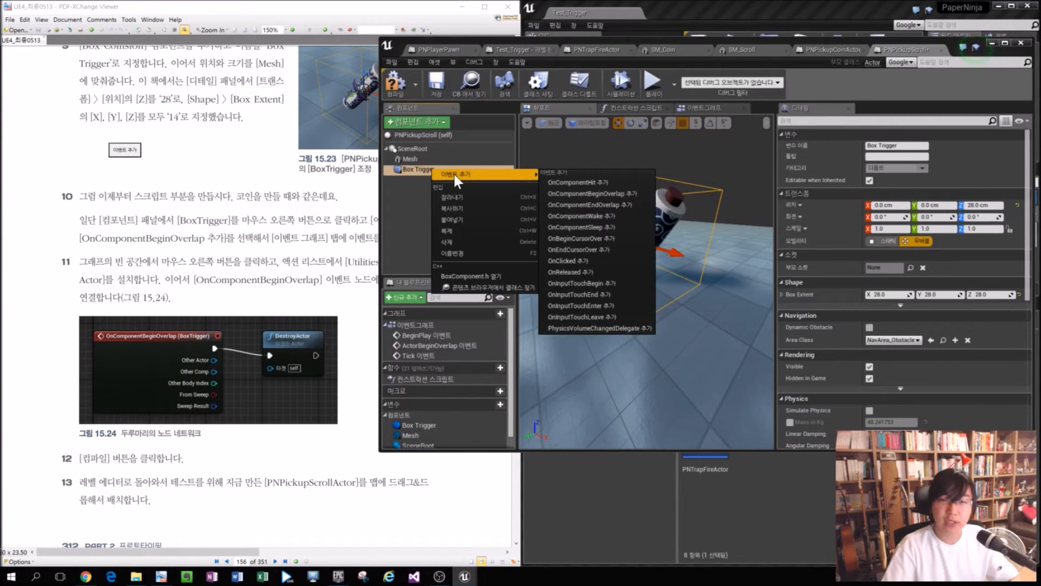
pyautogui.click(615, 194)
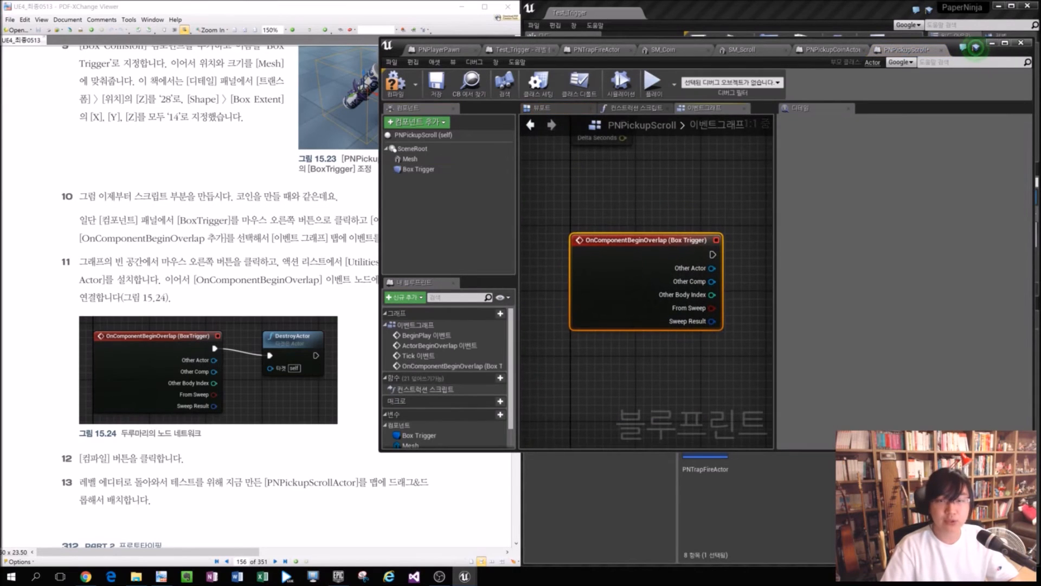
# Add a DestroyActor node targeting self and connect it to the Box Trigger's OnComponentBeginOverlap execution output.
pyautogui.click(708, 189)
pyautogui.moveTo(721, 189); pyautogui.dragTo(635, 180, button='right')
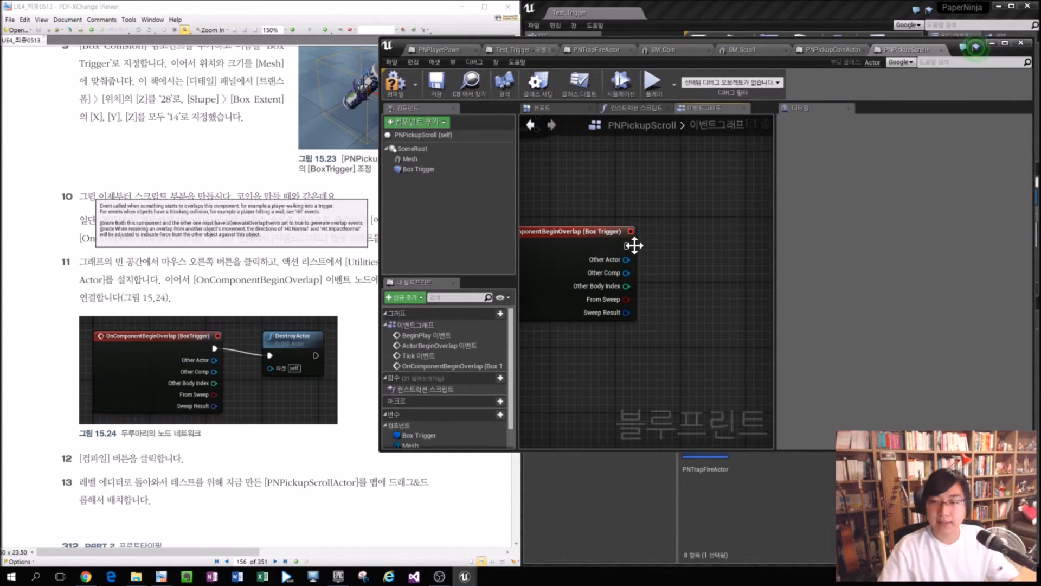
pyautogui.moveTo(627, 245); pyautogui.dragTo(669, 245)
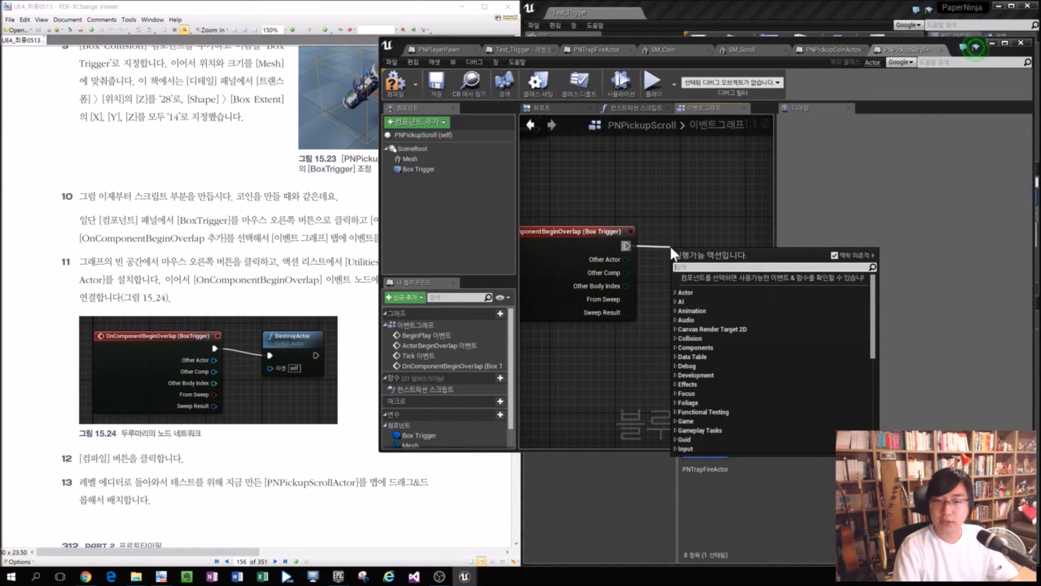
pyautogui.write('Destro')
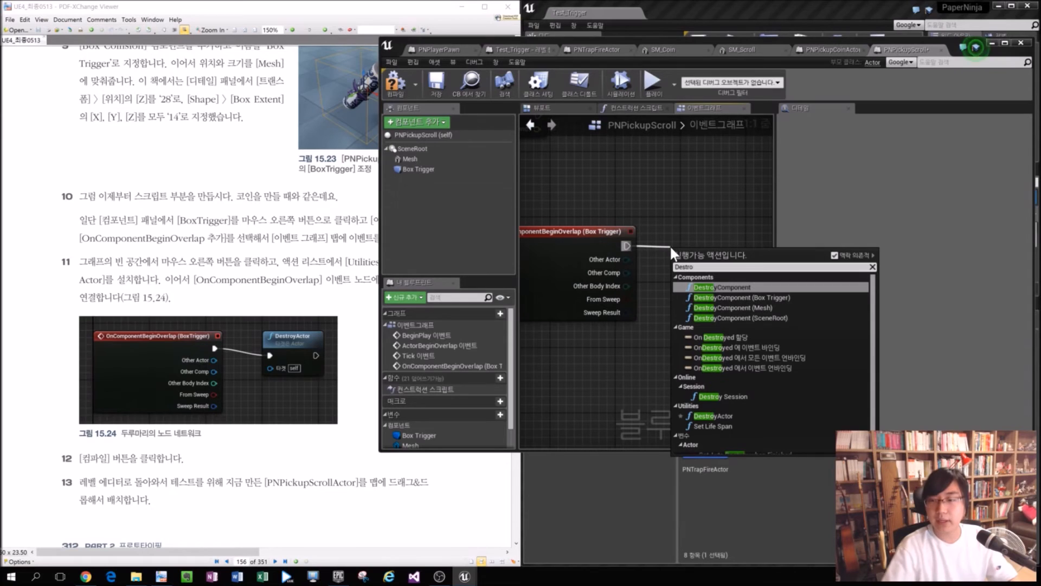
pyautogui.click(802, 413)
pyautogui.moveTo(710, 259); pyautogui.dragTo(711, 226)
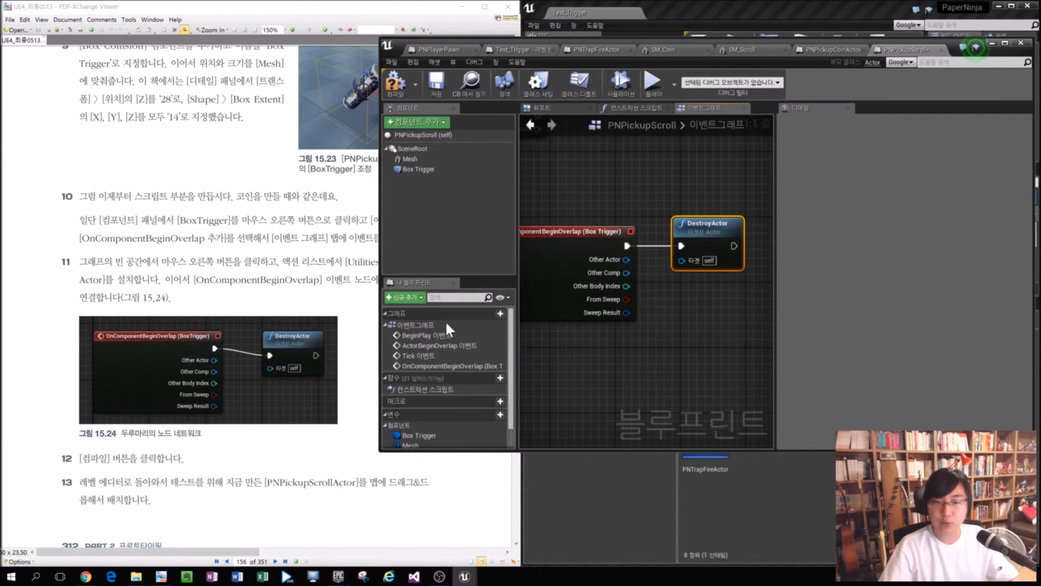
pyautogui.click(689, 320)
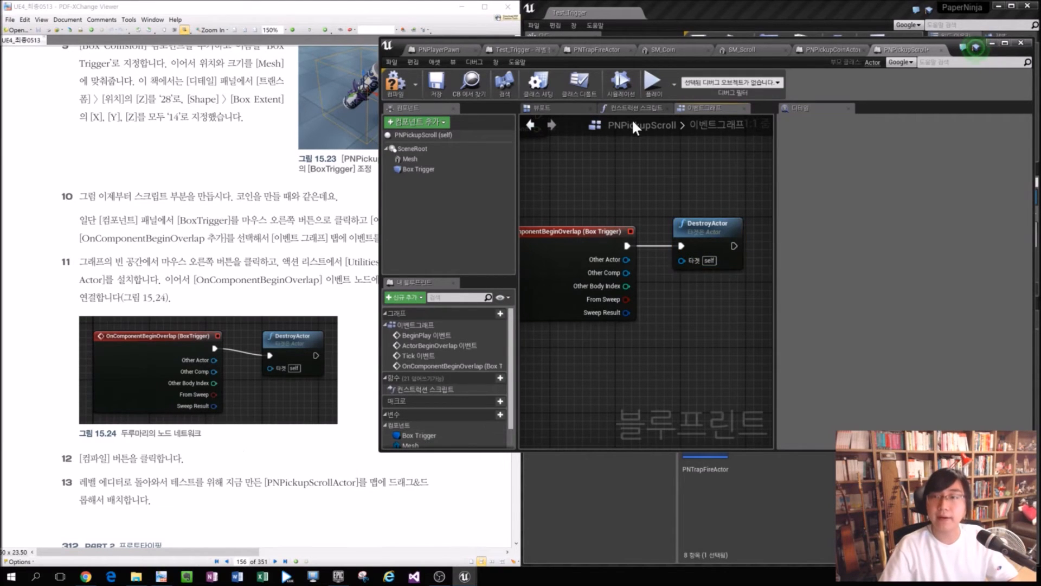
# Compile and save the PNPickupScroll blueprint and close its editor.
pyautogui.click(398, 90)
pyautogui.click(440, 92)
pyautogui.click(1020, 42)
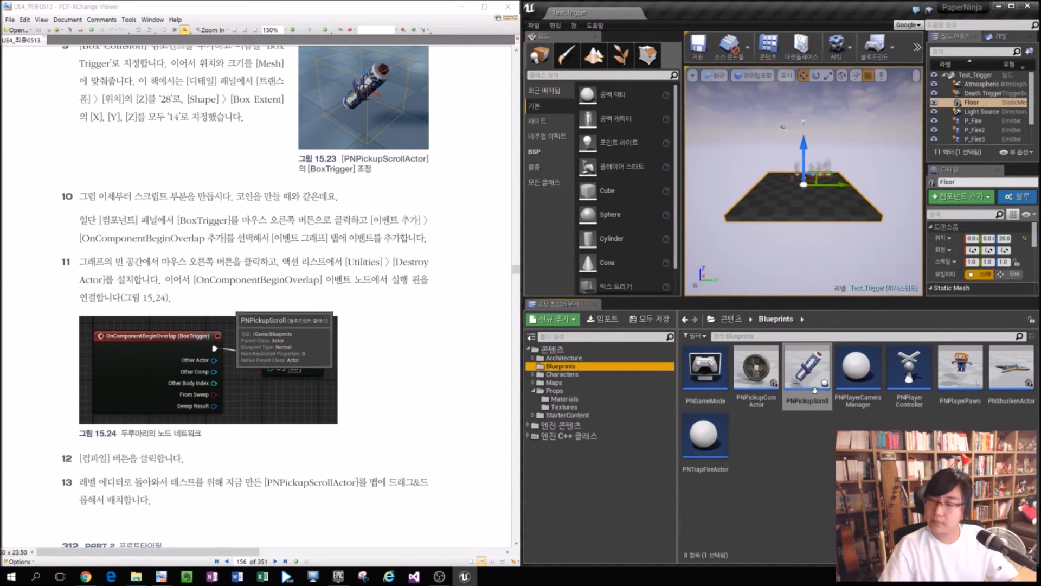
# Place a PNPickupScroll actor from the Blueprints folder on the level floor at about X 0, Y -125, Z 20 cm.
pyautogui.scroll(8, 846, 132)
pyautogui.keyDown('alt'); pyautogui.moveTo(769, 169); pyautogui.dragTo(834, 228); pyautogui.keyUp('alt')
pyautogui.moveTo(808, 374); pyautogui.dragTo(813, 203)
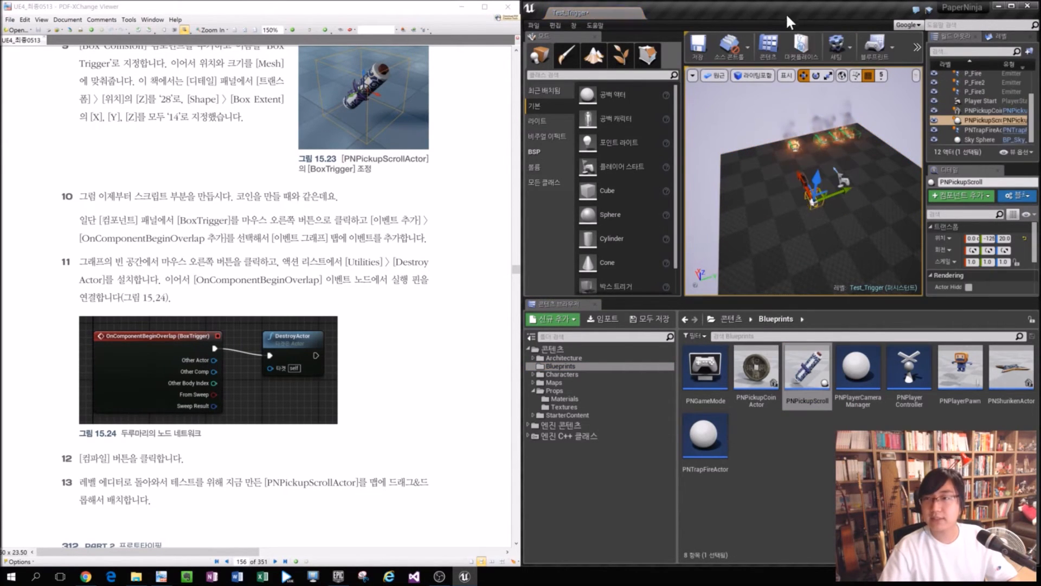
# Maximize the level editor window and enlarge the level viewport in height and width.
pyautogui.press('super+Up')
pyautogui.moveTo(561, 296); pyautogui.dragTo(561, 423)
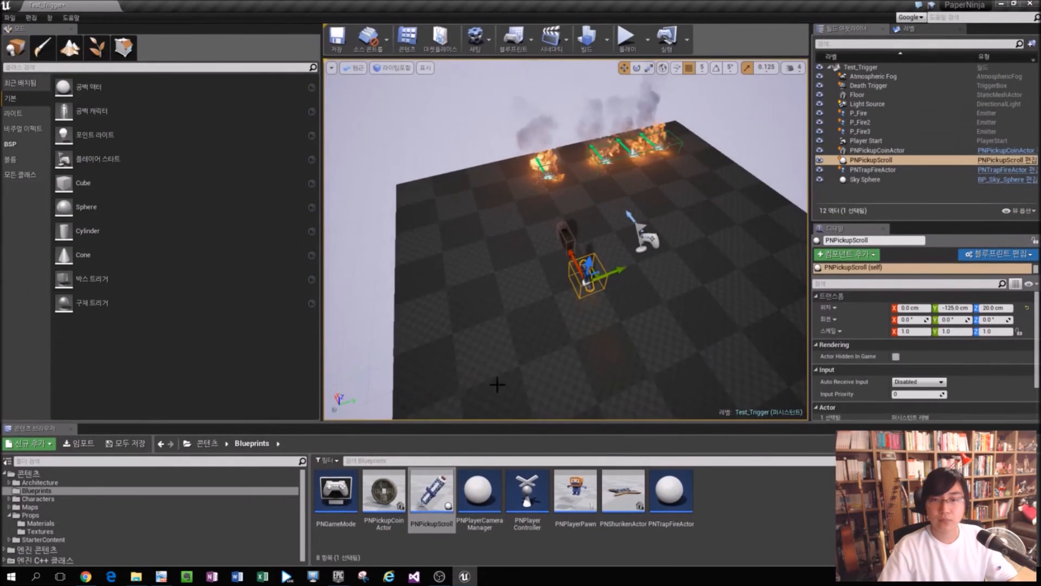
pyautogui.moveTo(319, 191); pyautogui.dragTo(206, 189)
# Play the level, move the character into the scroll to test its pickup, and stop the session.
pyautogui.click(516, 36)
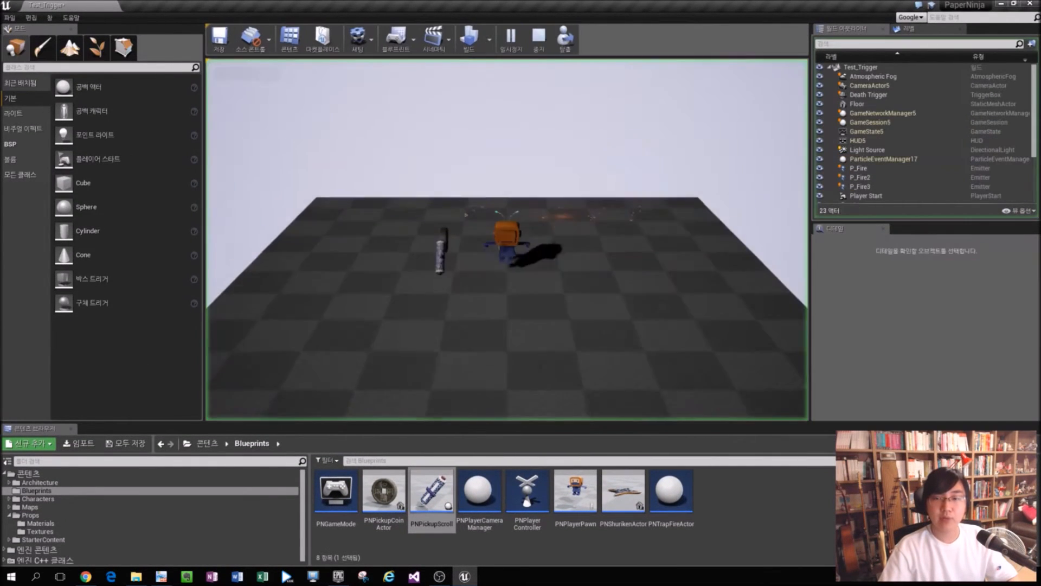
pyautogui.press('w')
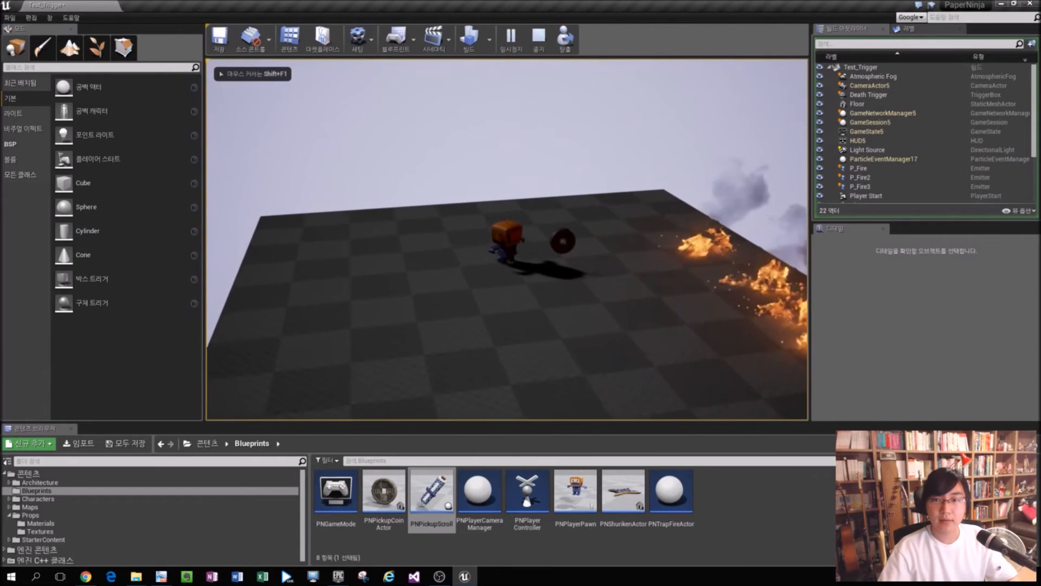
pyautogui.press('Escape')
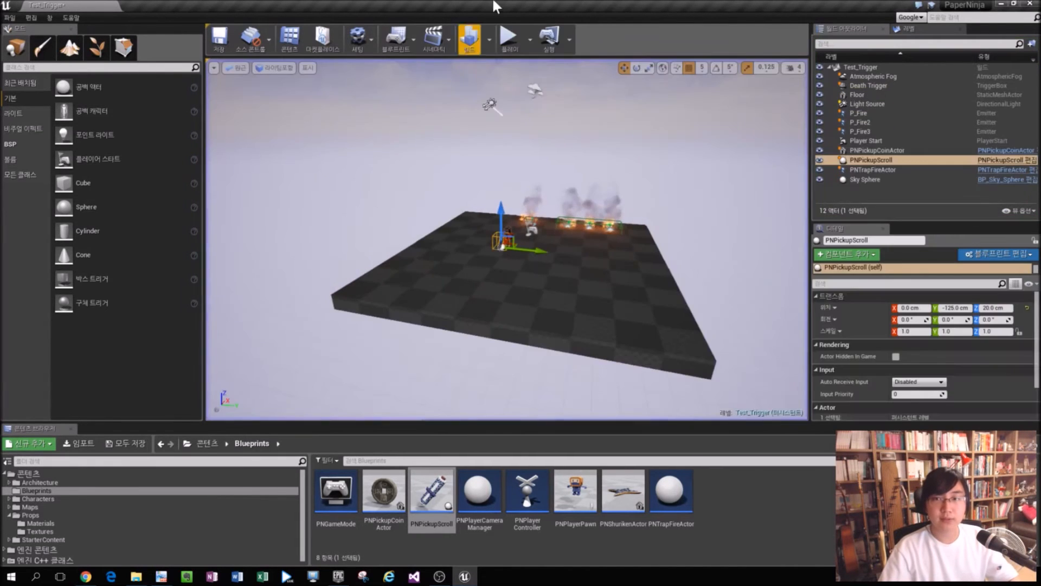
# Play the level again, run the character over the scroll and coin and through the fire traps, and end the session.
pyautogui.click(513, 36)
pyautogui.press('w')
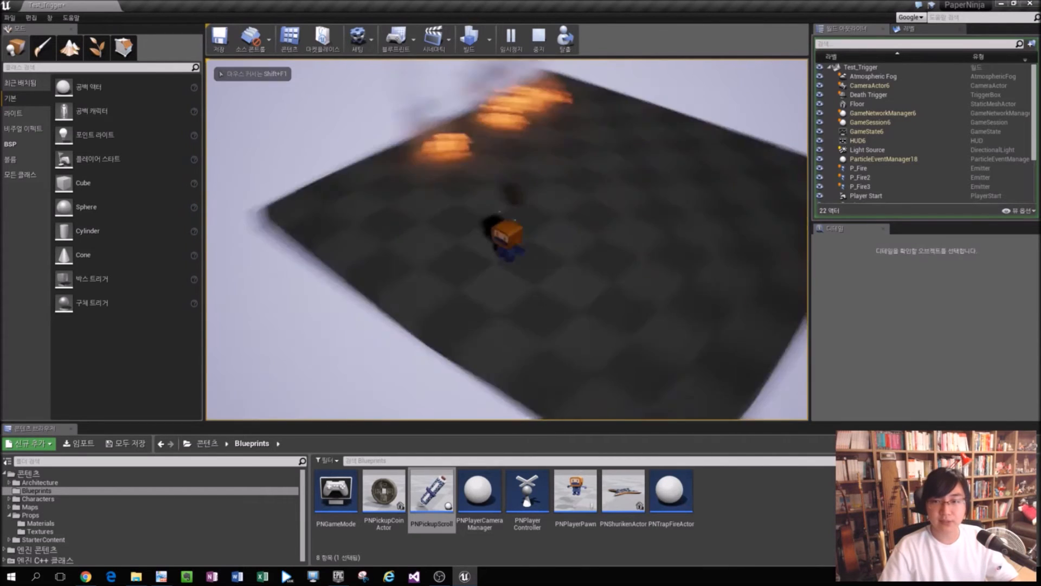
pyautogui.press('w')
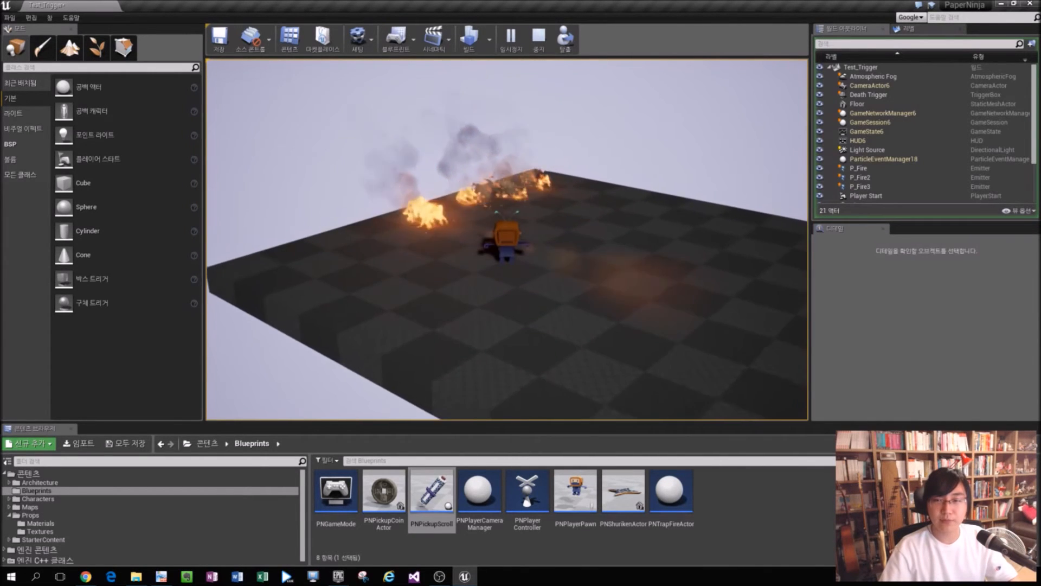
pyautogui.press('w')
pyautogui.press('d')
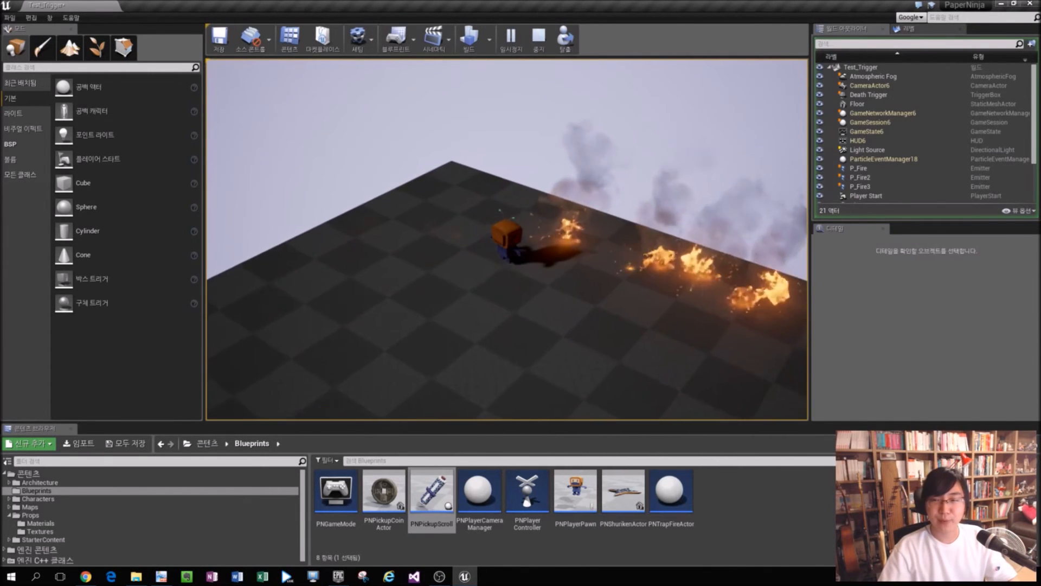
pyautogui.press('d')
pyautogui.press('s')
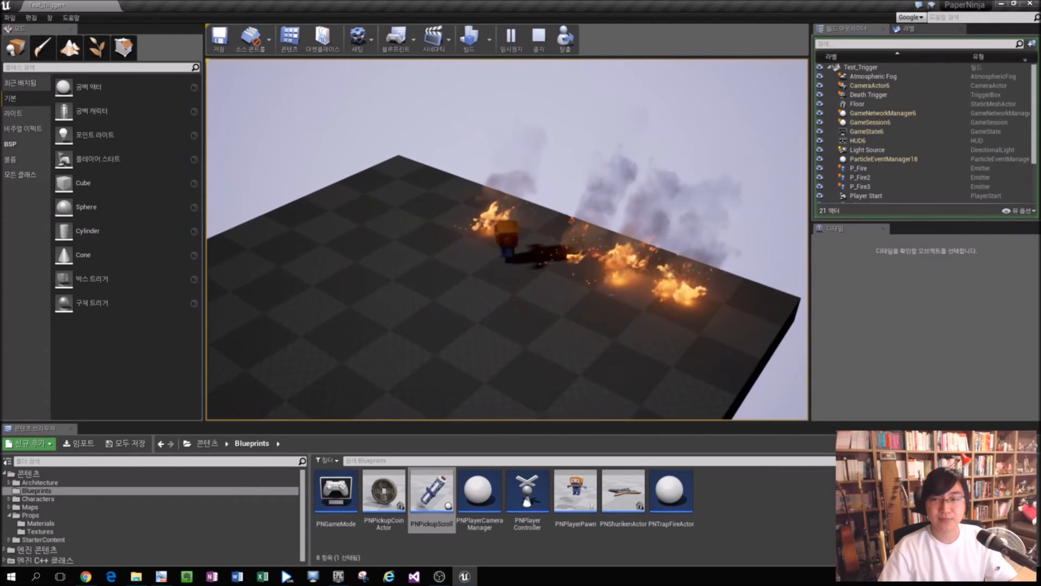
pyautogui.press('w')
pyautogui.press('d')
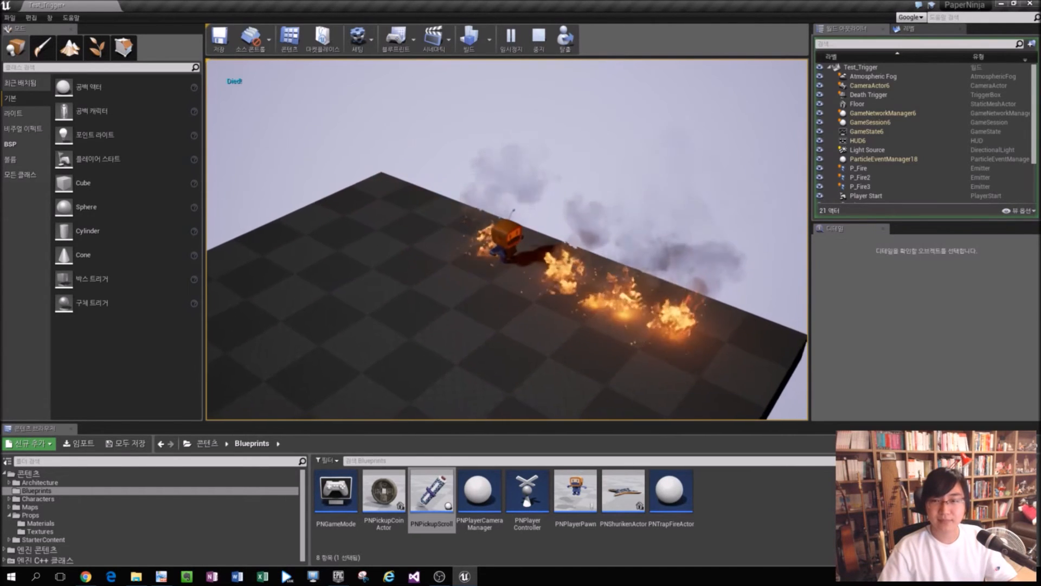
pyautogui.press('s')
pyautogui.press('Escape')
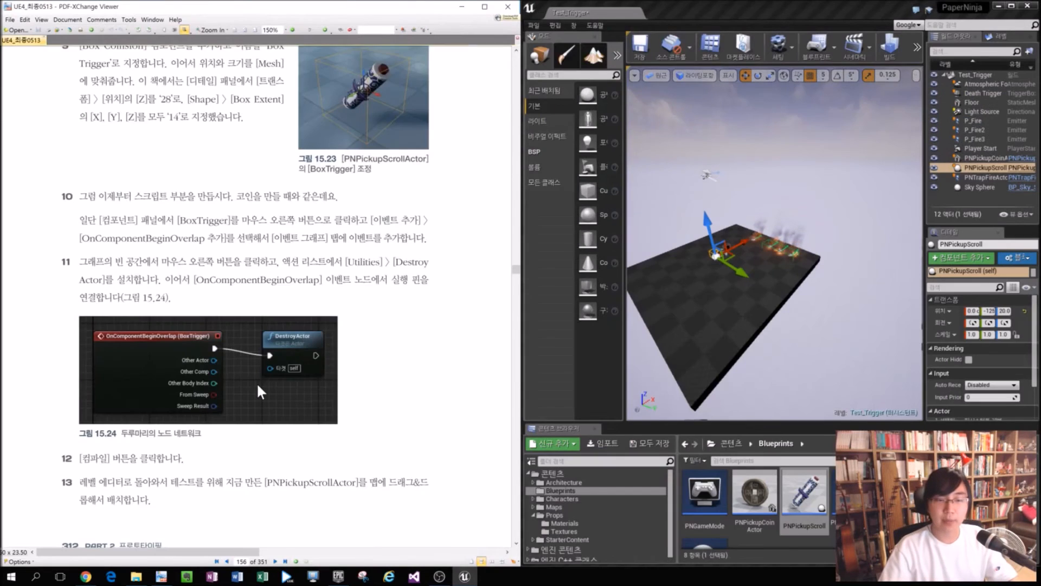
# Read the introduction to section 15.3.3 on the basics of conditional branching in the book.
pyautogui.keyDown('ctrl'); pyautogui.scroll(-1, 256, 382); pyautogui.keyUp('ctrl')
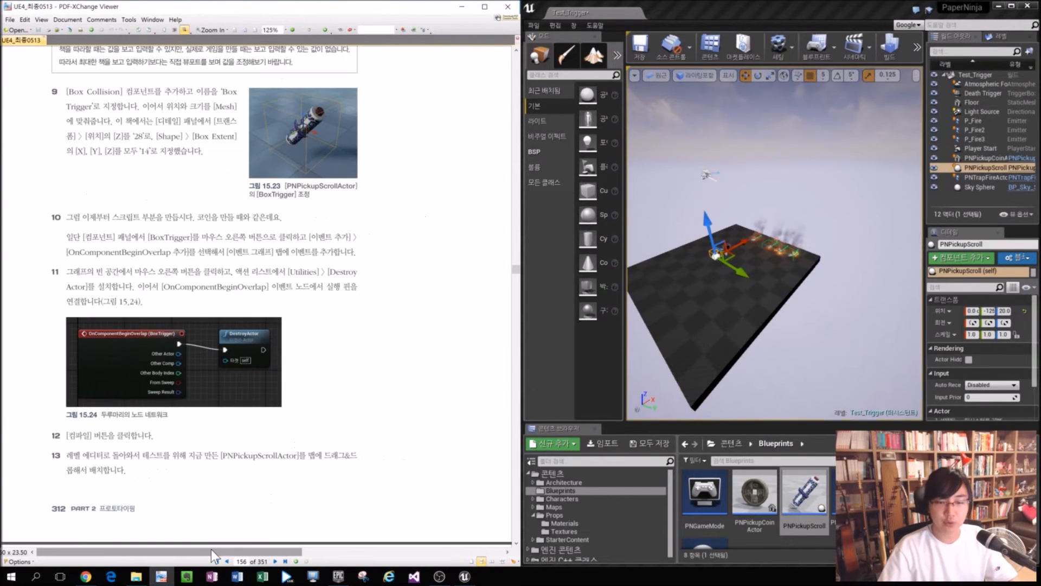
pyautogui.moveTo(210, 551); pyautogui.dragTo(396, 552)
pyautogui.scroll(-2, 325, 415)
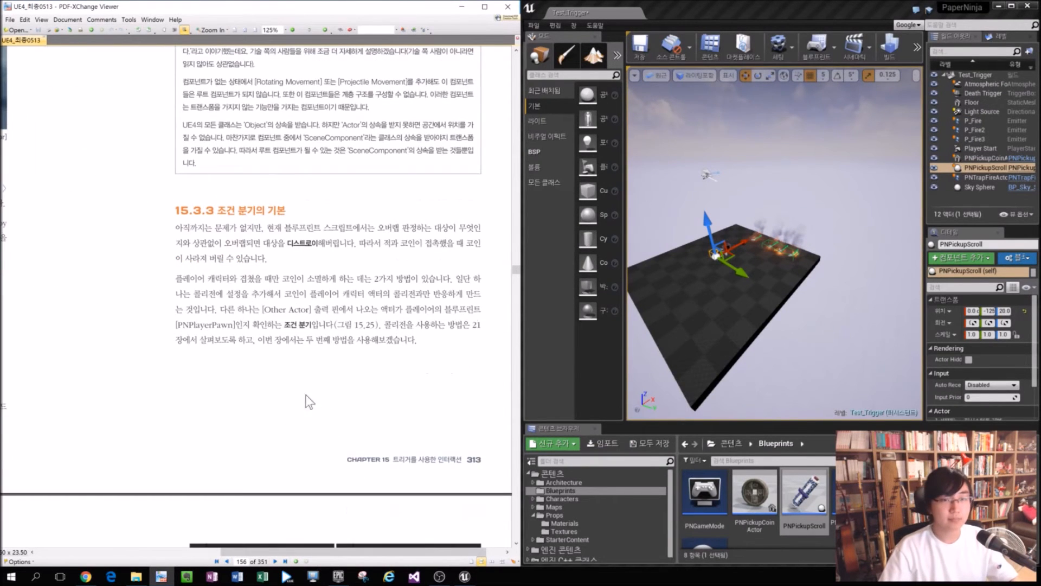
pyautogui.moveTo(300, 277); pyautogui.dragTo(288, 260)
pyautogui.click(731, 278)
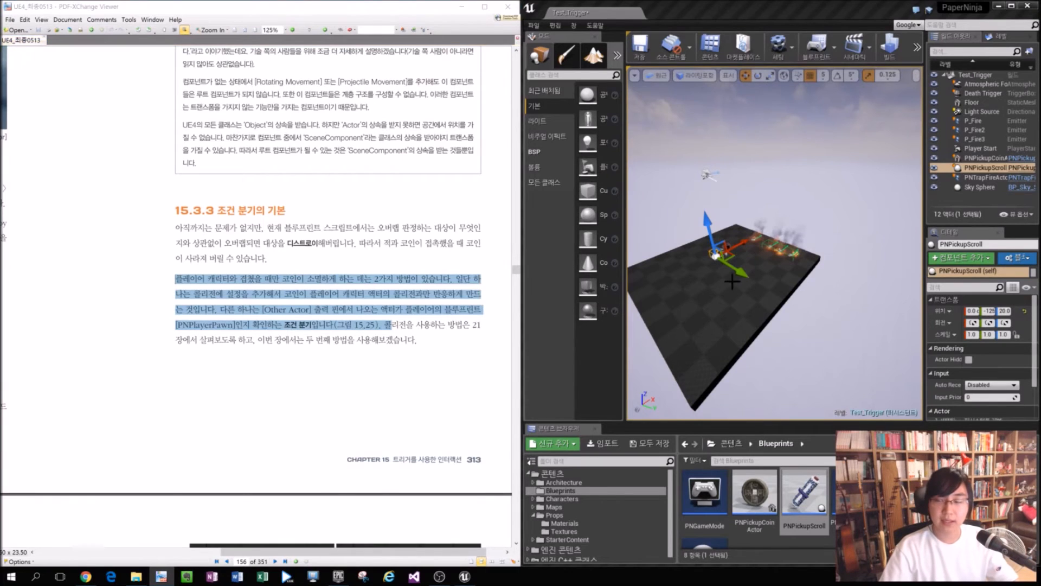
pyautogui.click(450, 360)
pyautogui.moveTo(484, 461); pyautogui.dragTo(344, 460)
pyautogui.moveTo(162, 202); pyautogui.dragTo(427, 205)
pyautogui.click(424, 208)
# Examine the scroll and coin up close in the level and select PNPickupCoinActor.
pyautogui.click(773, 155)
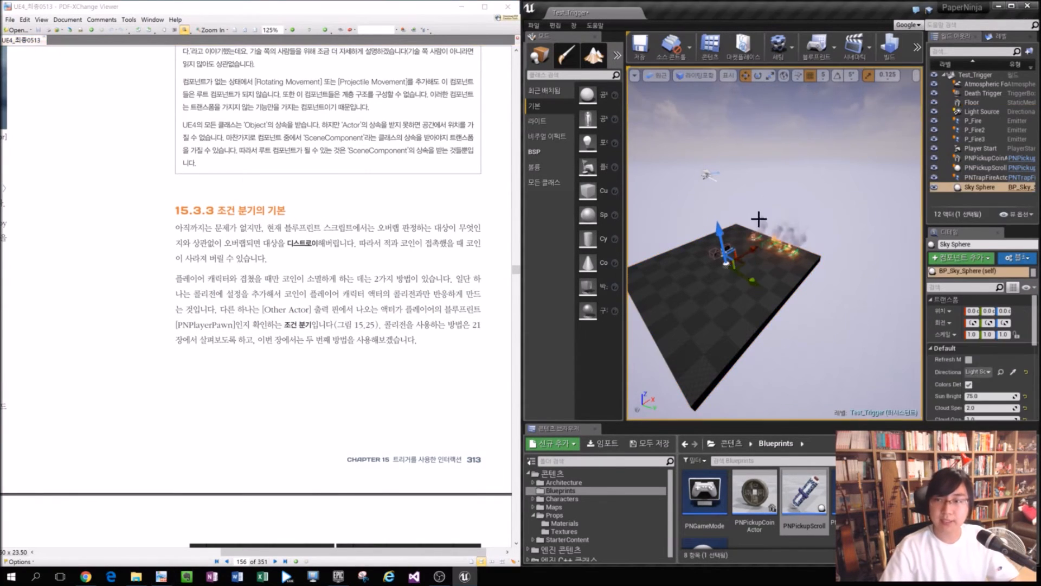
pyautogui.hotkey('ctrl', 'z')
pyautogui.keyDown('alt'); pyautogui.moveTo(774, 256); pyautogui.dragTo(781, 295); pyautogui.keyUp('alt')
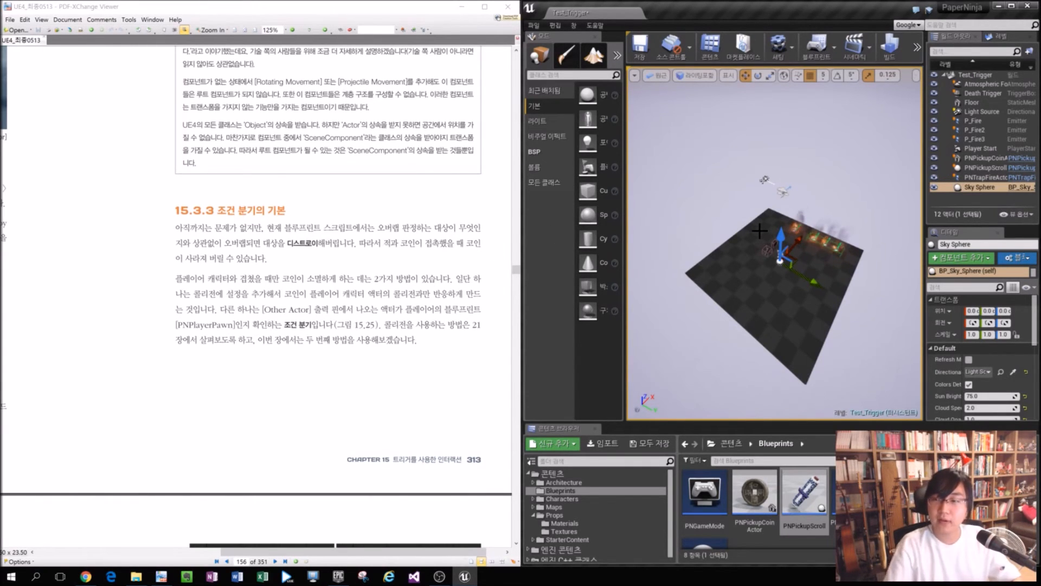
pyautogui.scroll(10, 774, 234)
pyautogui.click(745, 275)
pyautogui.keyDown('alt'); pyautogui.moveTo(842, 324); pyautogui.dragTo(792, 260); pyautogui.keyUp('alt')
pyautogui.click(789, 259)
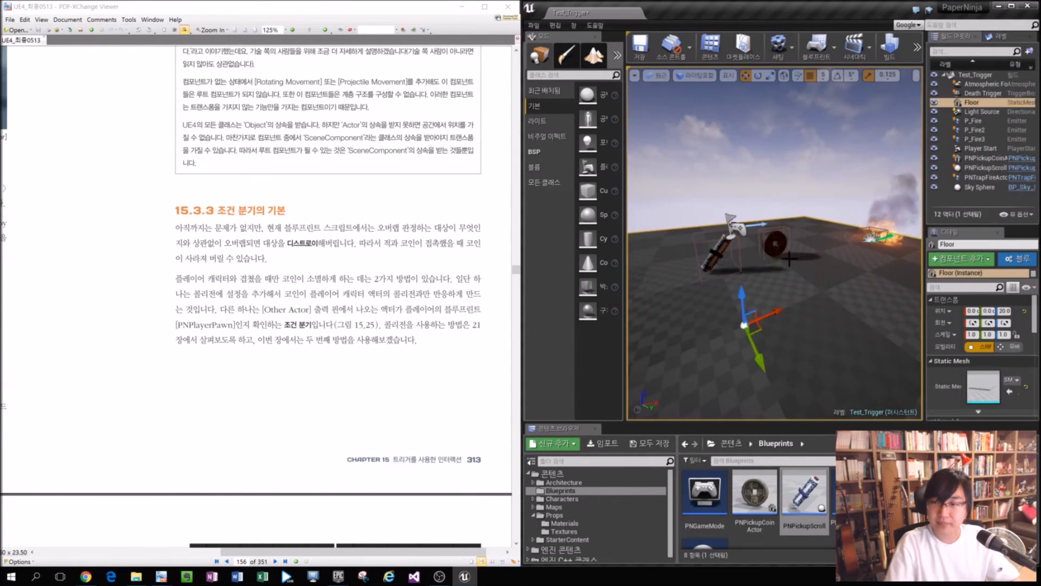
pyautogui.click(777, 247)
# Reread section 15.3.3 on the two ways to make the coin react only to the player character.
pyautogui.moveTo(350, 295); pyautogui.dragTo(343, 299)
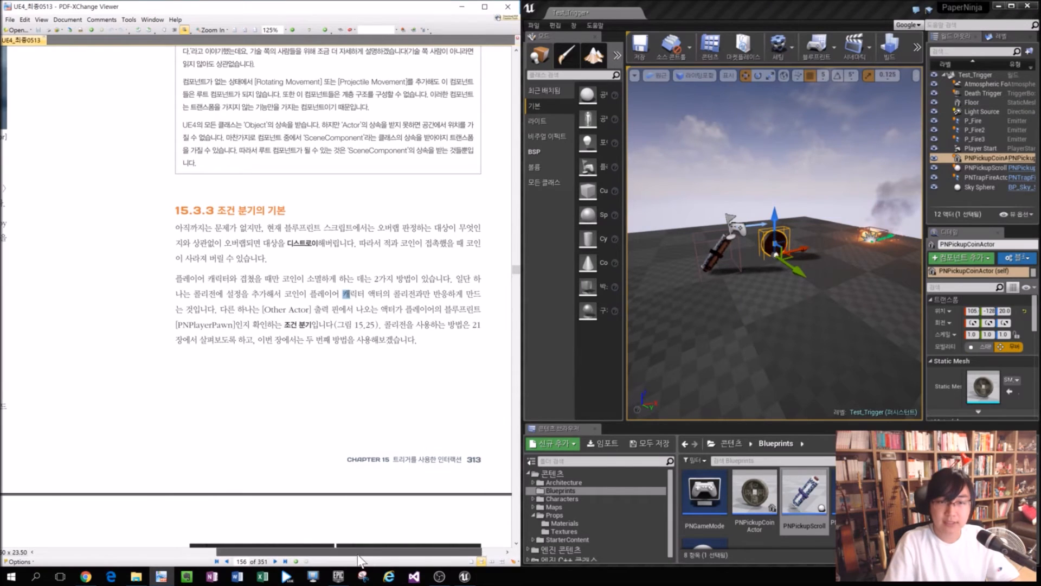
pyautogui.moveTo(363, 555); pyautogui.dragTo(379, 557)
pyautogui.scroll(-5, 397, 428)
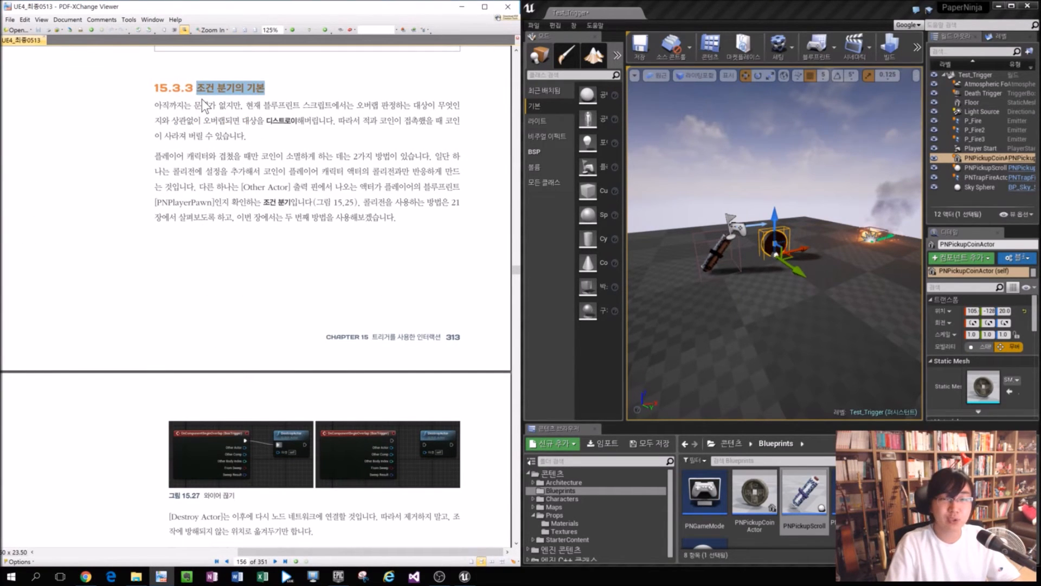
pyautogui.moveTo(155, 171); pyautogui.dragTo(233, 239)
pyautogui.scroll(1, 226, 243)
pyautogui.click(226, 243)
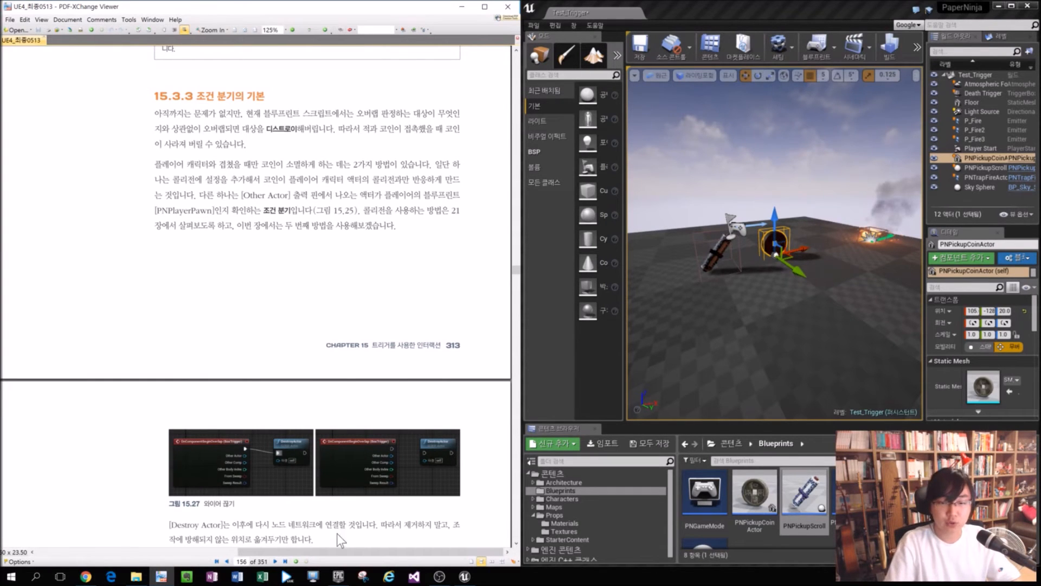
# Study the conditional branch diagram in figure 15.25 and the tag method below it, and return to section 15.3.3.
pyautogui.scroll(-10, 337, 533)
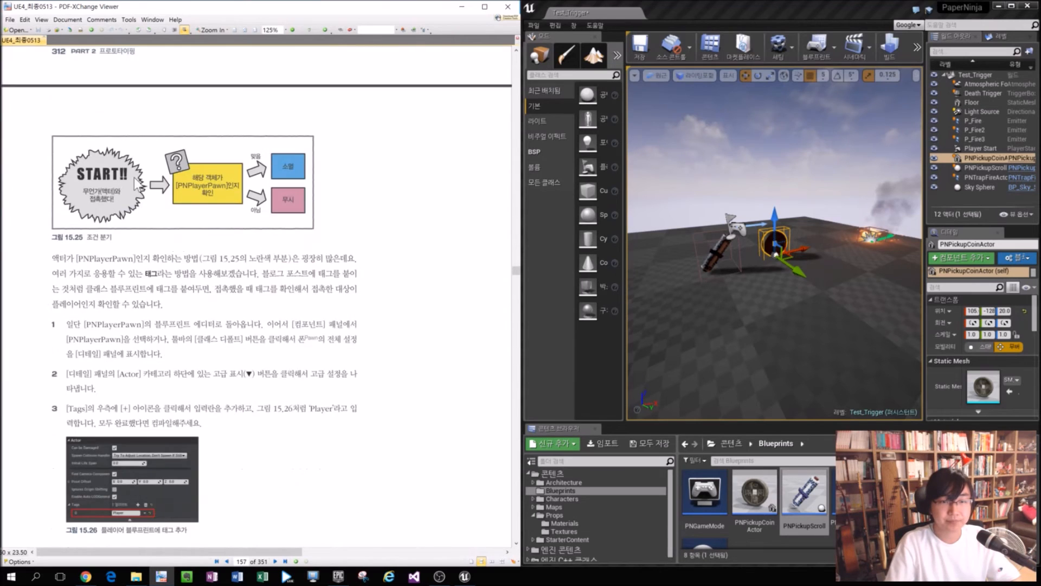
pyautogui.keyDown('ctrl'); pyautogui.scroll(2, 138, 184); pyautogui.keyUp('ctrl')
pyautogui.moveTo(129, 287)
pyautogui.mouseDown()
pyautogui.moveTo(16, 291)
pyautogui.moveTo(142, 294)
pyautogui.mouseUp()
pyautogui.click(85, 287)
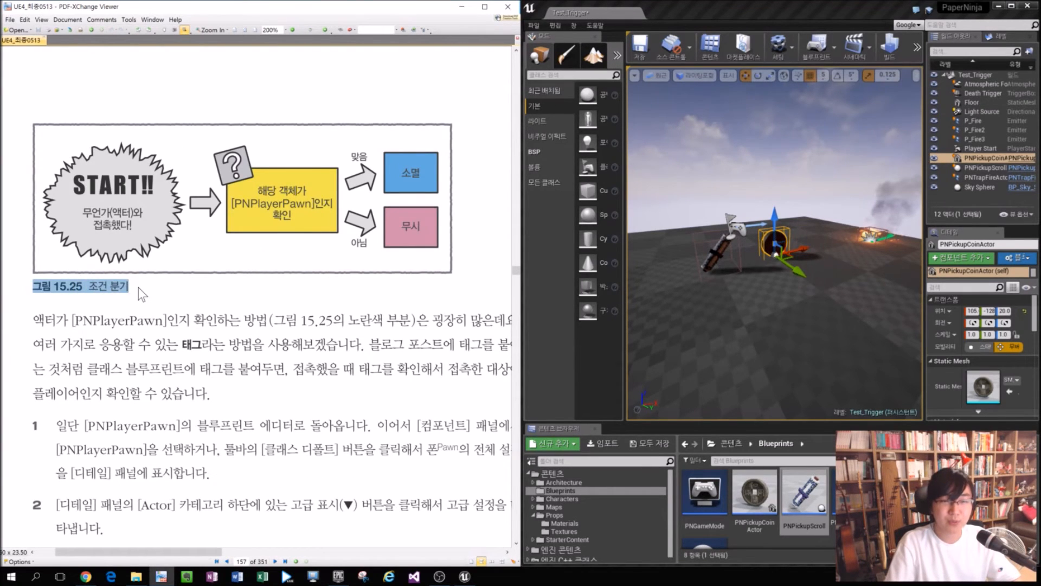
pyautogui.moveTo(459, 271); pyautogui.dragTo(209, 196)
pyautogui.click(284, 296)
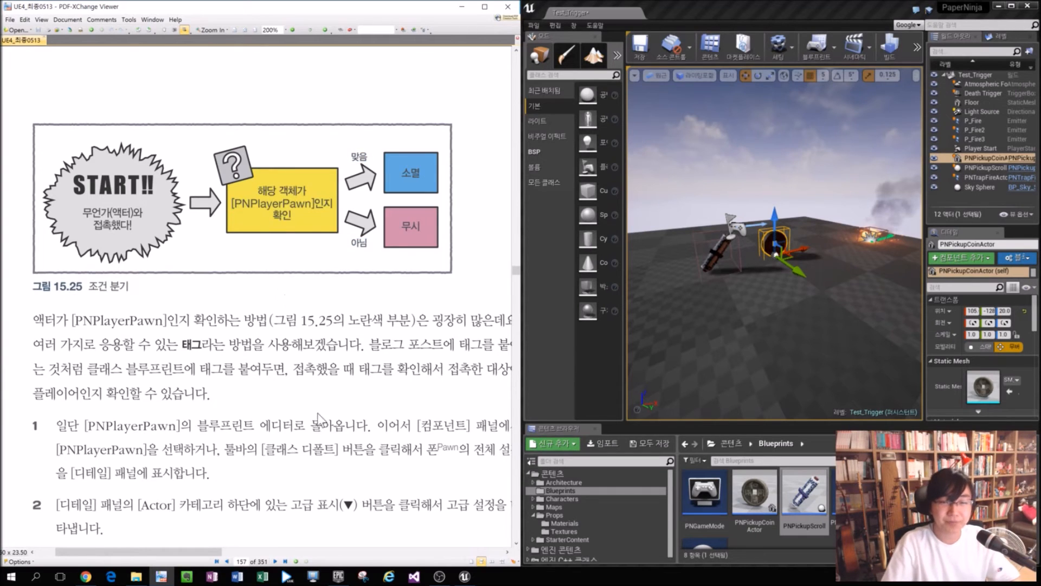
pyautogui.keyDown('ctrl'); pyautogui.scroll(-1, 317, 533); pyautogui.keyUp('ctrl')
pyautogui.scroll(-1, 317, 530)
pyautogui.keyDown('ctrl'); pyautogui.scroll(1, 281, 482); pyautogui.keyUp('ctrl')
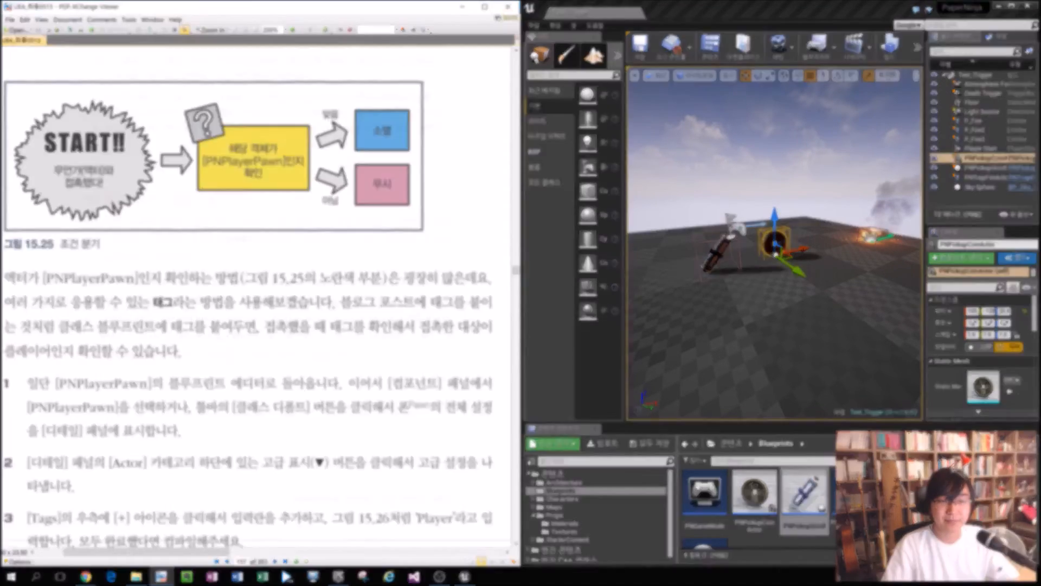
pyautogui.keyDown('ctrl'); pyautogui.scroll(-1, 390, 443); pyautogui.keyUp('ctrl')
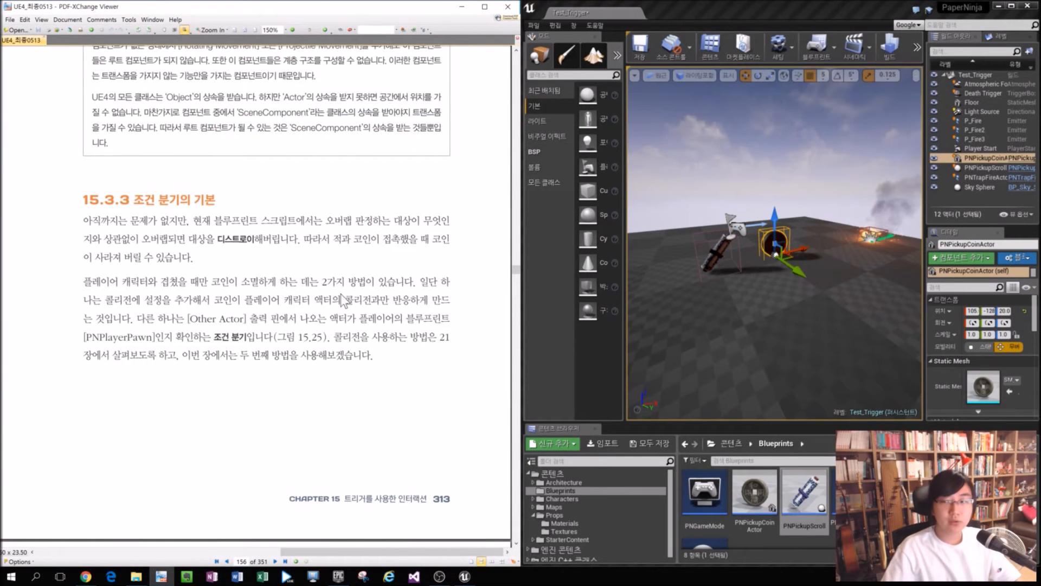
# Examine the row of fire effects in the level, selecting PNTrapFireActor, P_Fire and P_Fire3 in turn.
pyautogui.click(760, 174)
pyautogui.moveTo(771, 197)
pyautogui.mouseDown(button='right')
pyautogui.moveTo(736, 210)
pyautogui.moveTo(770, 197)
pyautogui.mouseUp(button='right')
pyautogui.click(774, 242)
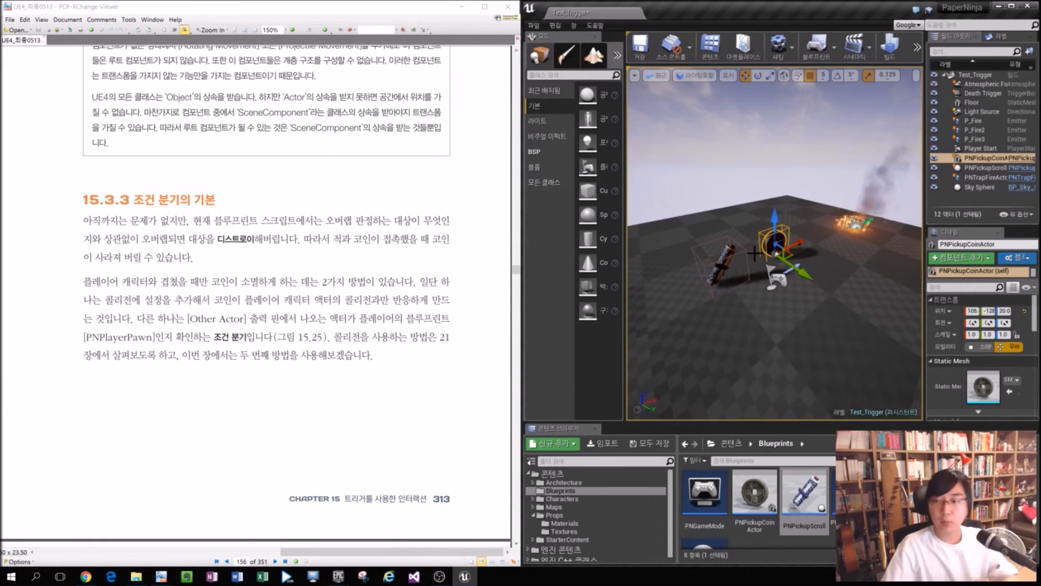
pyautogui.press('w')
pyautogui.moveTo(748, 227)
pyautogui.mouseDown(button='right')
pyautogui.moveTo(787, 229)
pyautogui.moveTo(748, 228)
pyautogui.mouseUp(button='right')
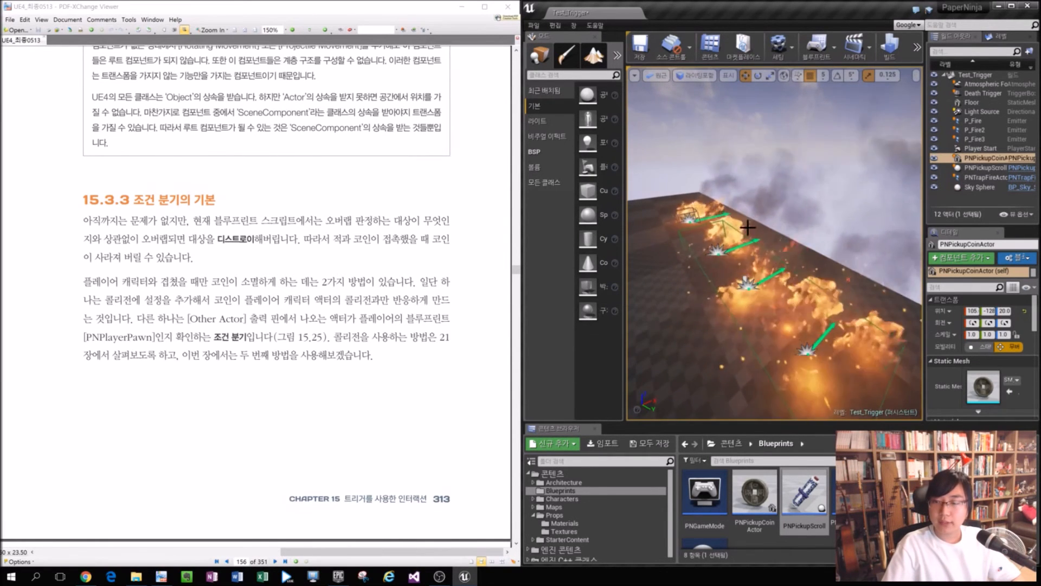
pyautogui.click(686, 216)
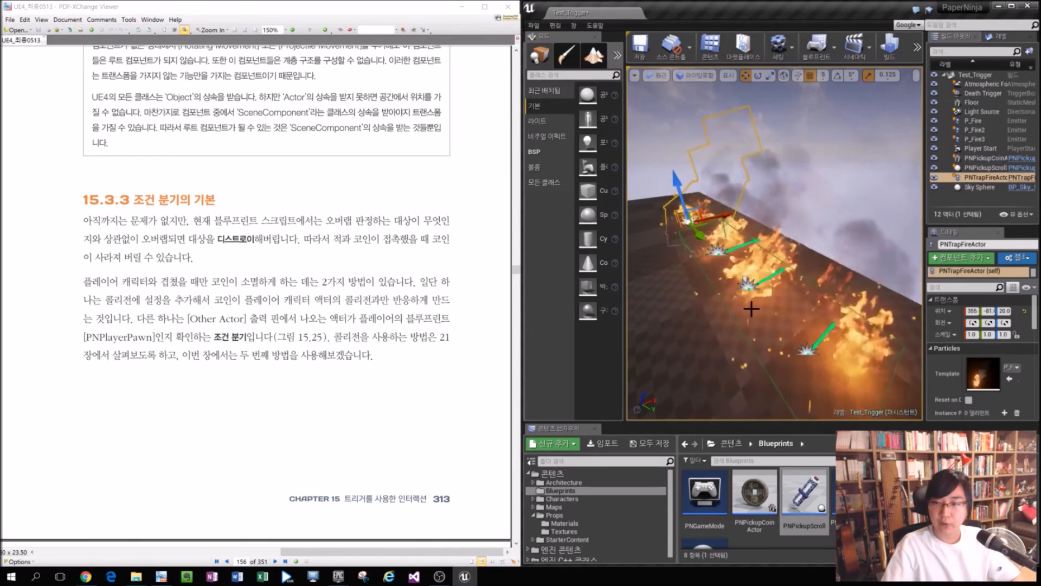
pyautogui.click(766, 289)
pyautogui.click(717, 251)
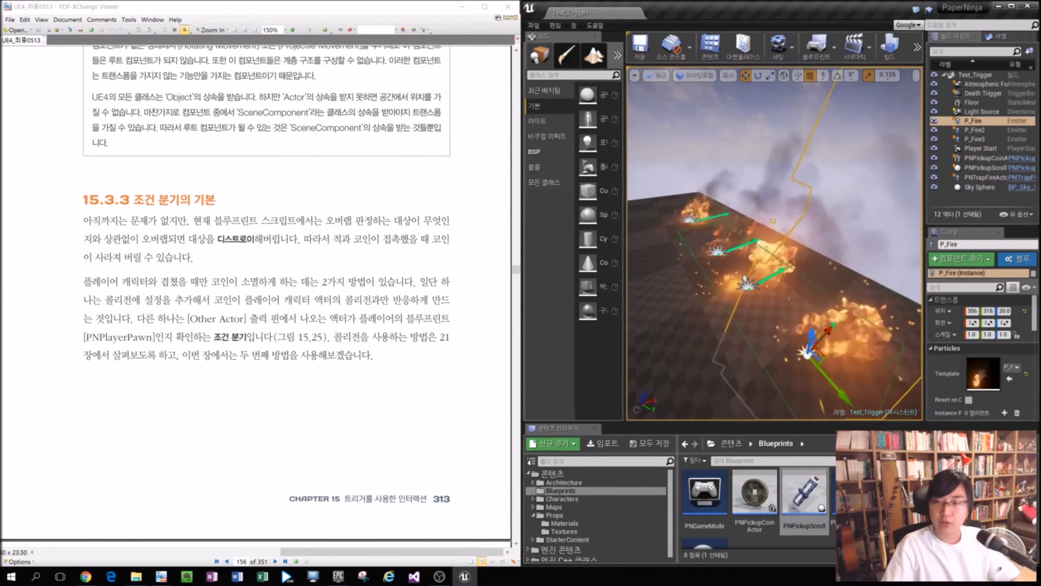
pyautogui.click(637, 77)
pyautogui.click(656, 98)
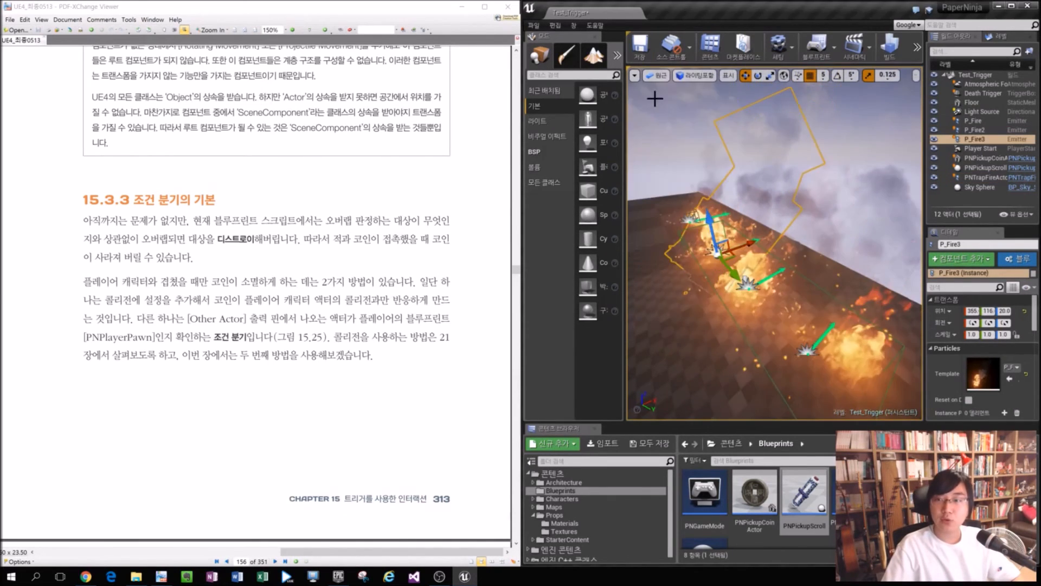
# Select PNPickupCoinActor in the level and examine it from farther back with the scroll and player start.
pyautogui.moveTo(716, 187); pyautogui.dragTo(685, 195, button='right')
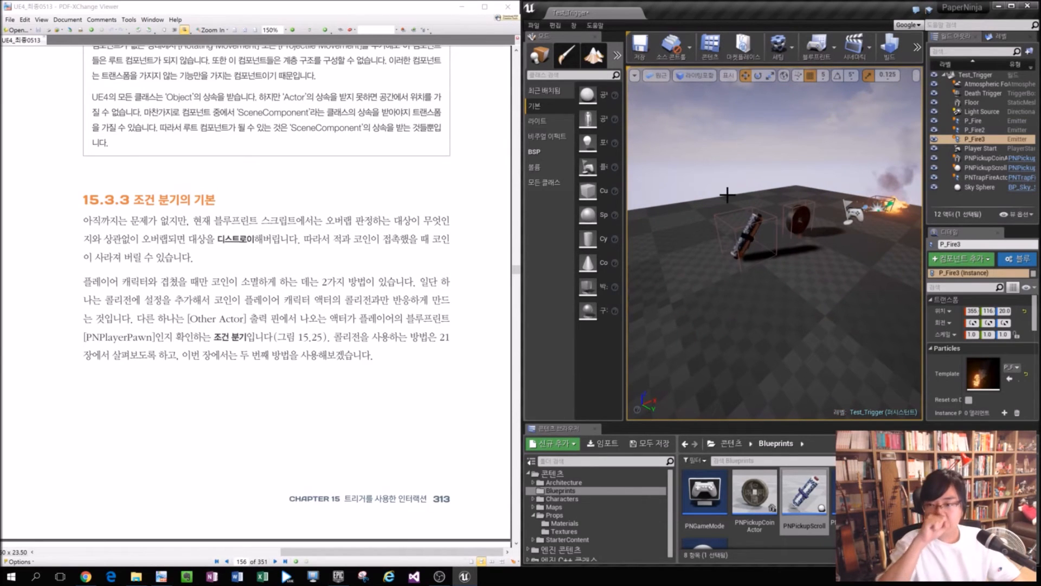
pyautogui.moveTo(728, 224); pyautogui.dragTo(774, 218, button='middle')
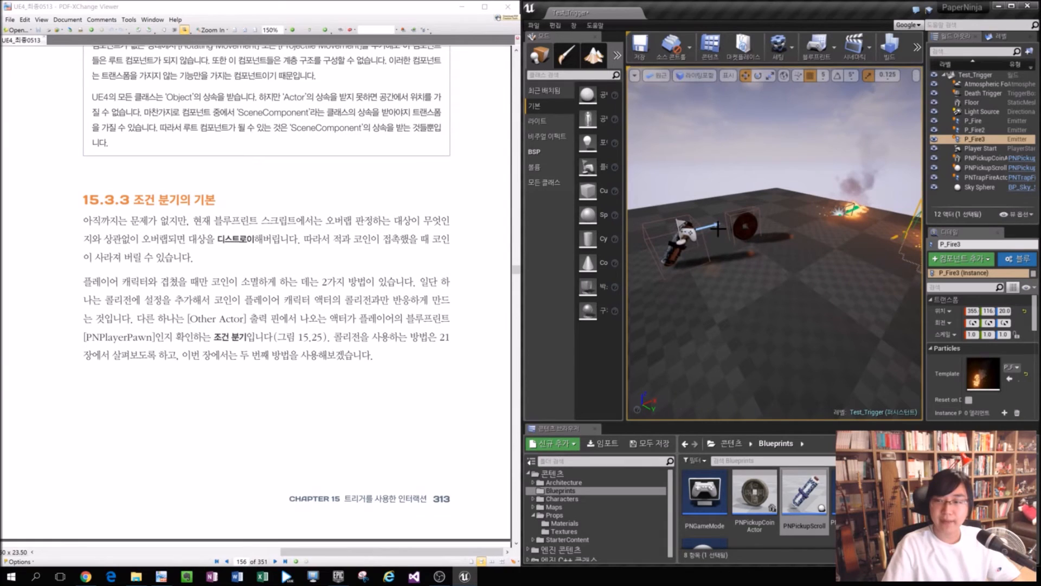
pyautogui.click(747, 223)
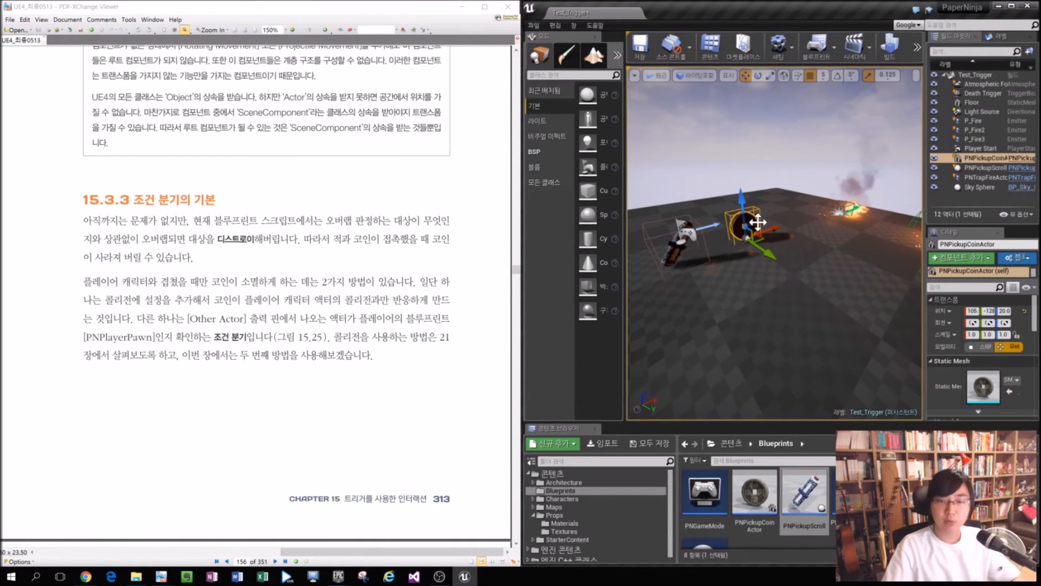
pyautogui.scroll(-3, 742, 237)
pyautogui.moveTo(740, 290)
pyautogui.keyDown('alt'); pyautogui.mouseDown()
pyautogui.moveTo(867, 293)
pyautogui.moveTo(829, 271)
pyautogui.moveTo(776, 303)
pyautogui.moveTo(738, 289)
pyautogui.mouseUp(); pyautogui.keyUp('alt')
# Review figure 15.25 on conditional branching and read steps 1 to 3 on adding a tag to PNPlayerPawn.
pyautogui.click(465, 312)
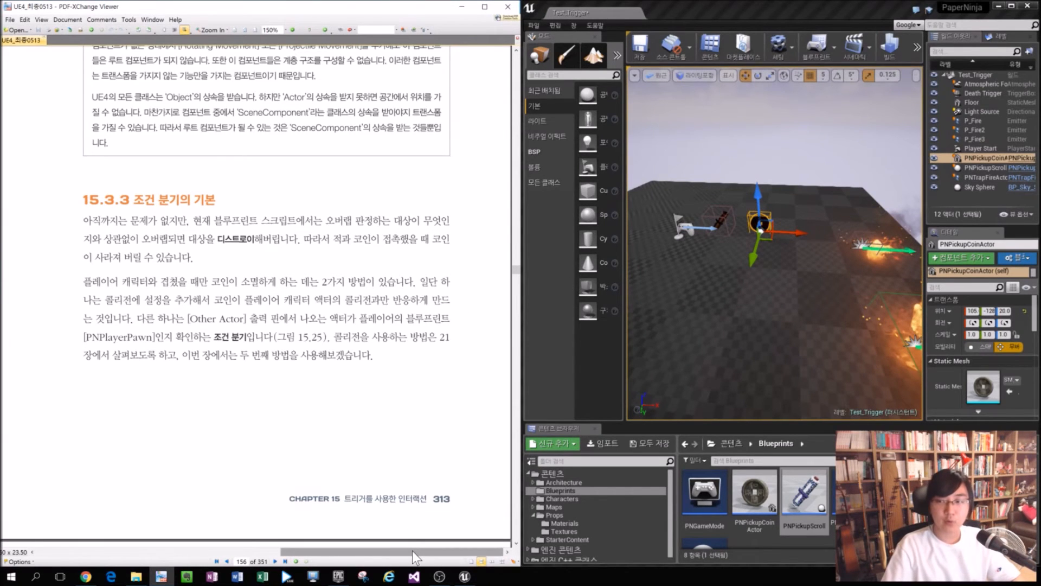
pyautogui.moveTo(421, 551)
pyautogui.mouseDown()
pyautogui.moveTo(385, 551)
pyautogui.moveTo(439, 547)
pyautogui.mouseUp()
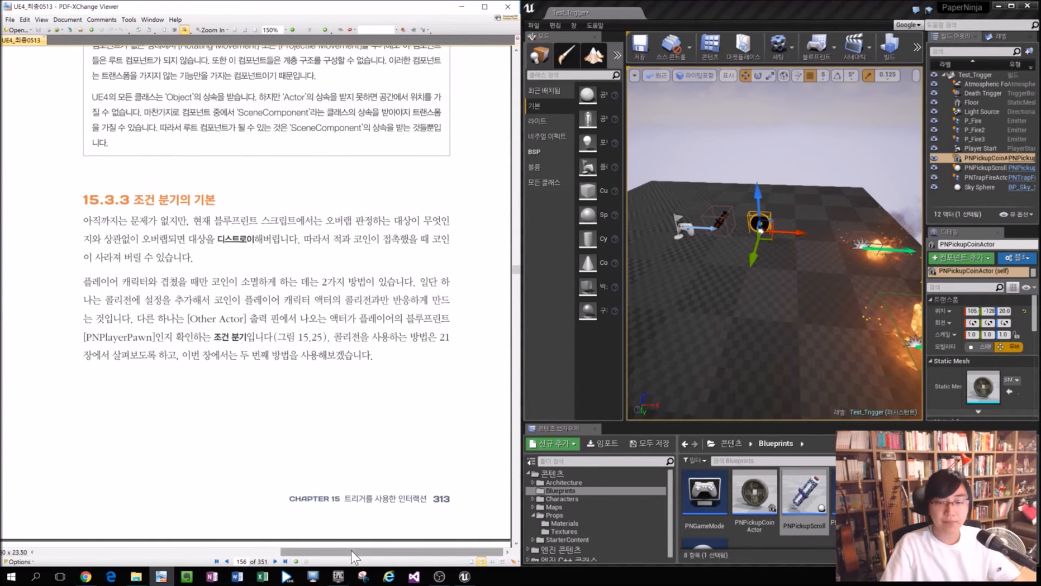
pyautogui.moveTo(351, 550); pyautogui.dragTo(82, 541)
pyautogui.scroll(-7, 123, 435)
pyautogui.scroll(-1, 158, 360)
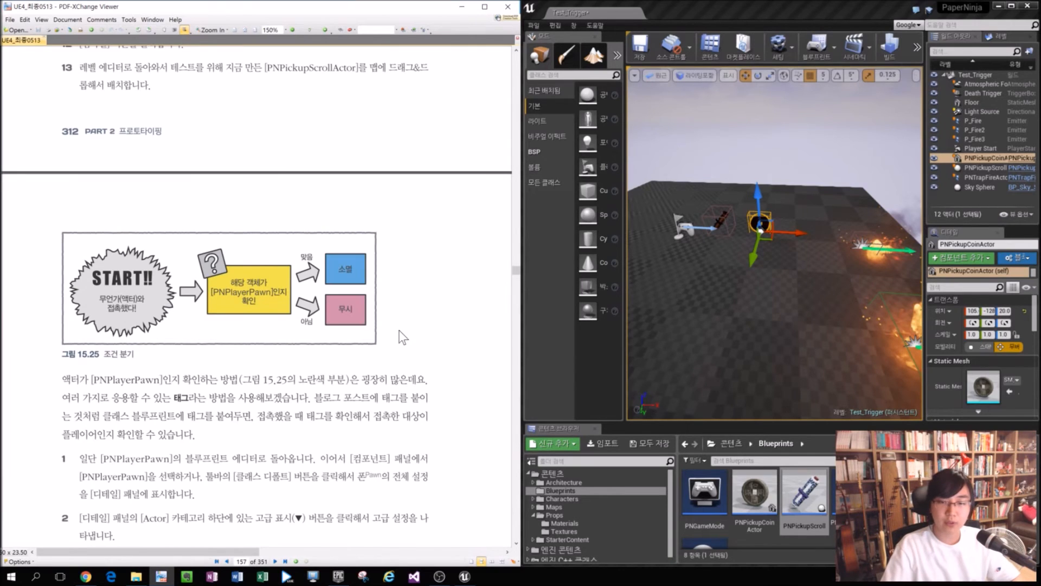
pyautogui.scroll(-3, 402, 337)
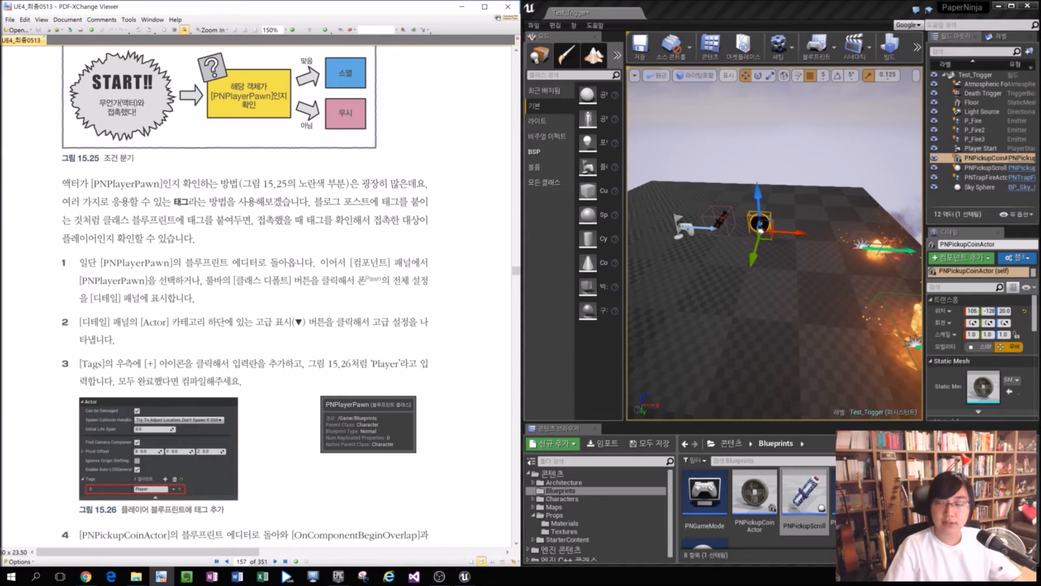
pyautogui.doubleClick(854, 491)
pyautogui.moveTo(651, 53); pyautogui.dragTo(553, 47)
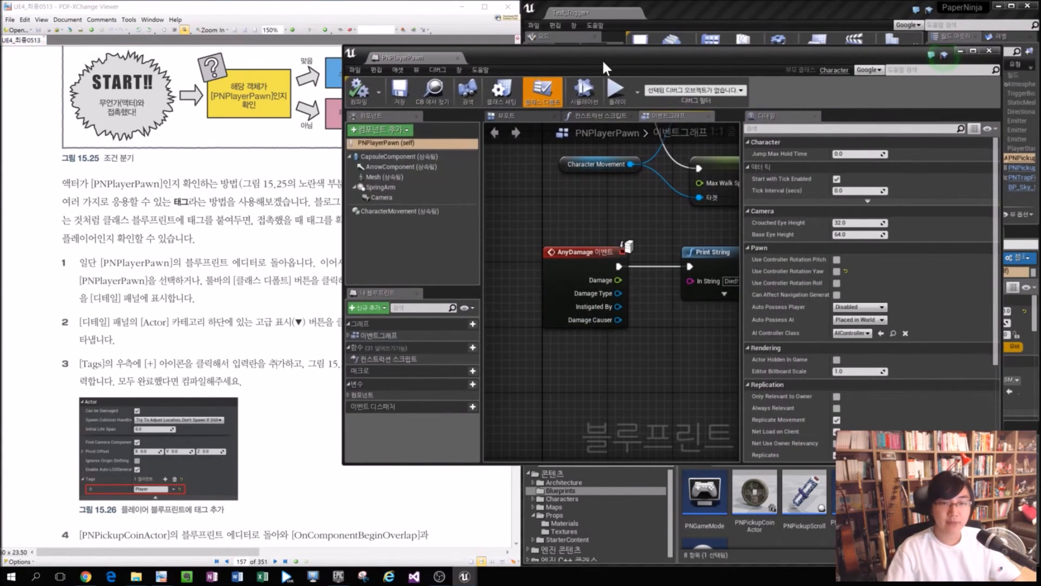
pyautogui.moveTo(602, 59); pyautogui.dragTo(555, 88)
pyautogui.click(939, 80)
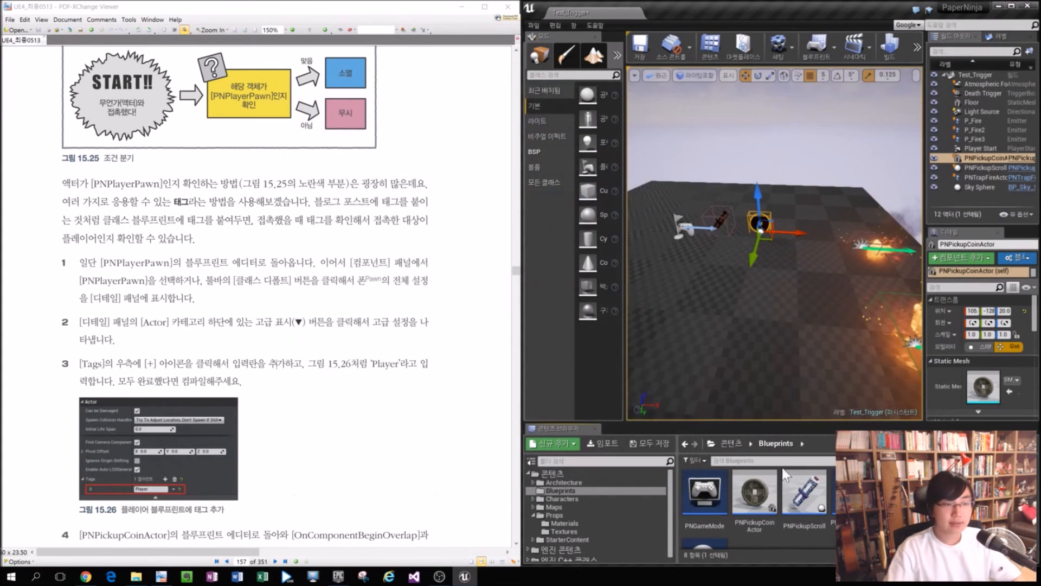
# Enlarge the asset browser area, open the PNPlayerPawn blueprint and show its class defaults beside the book.
pyautogui.moveTo(828, 423); pyautogui.dragTo(828, 340)
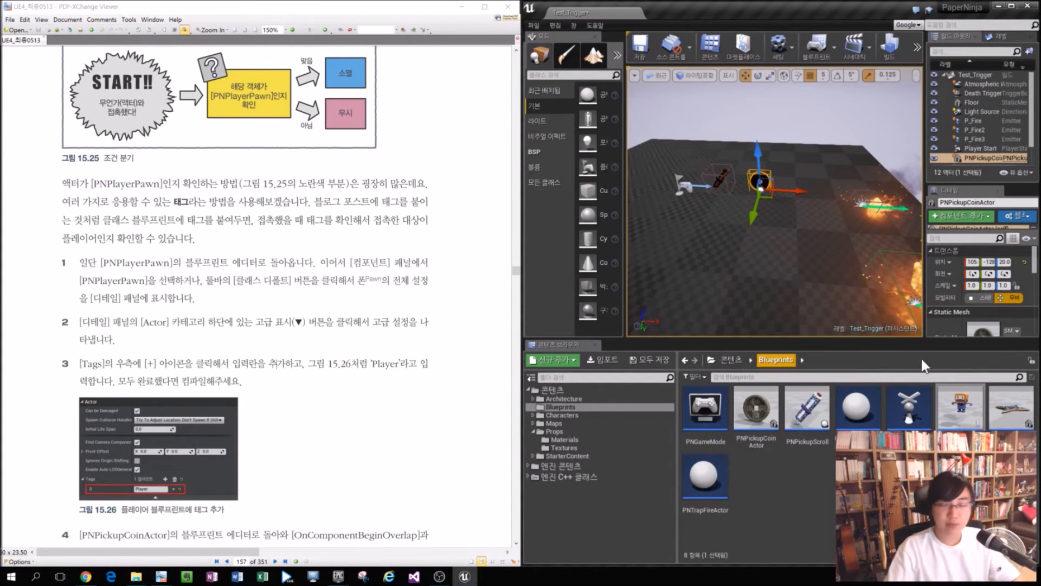
pyautogui.doubleClick(959, 407)
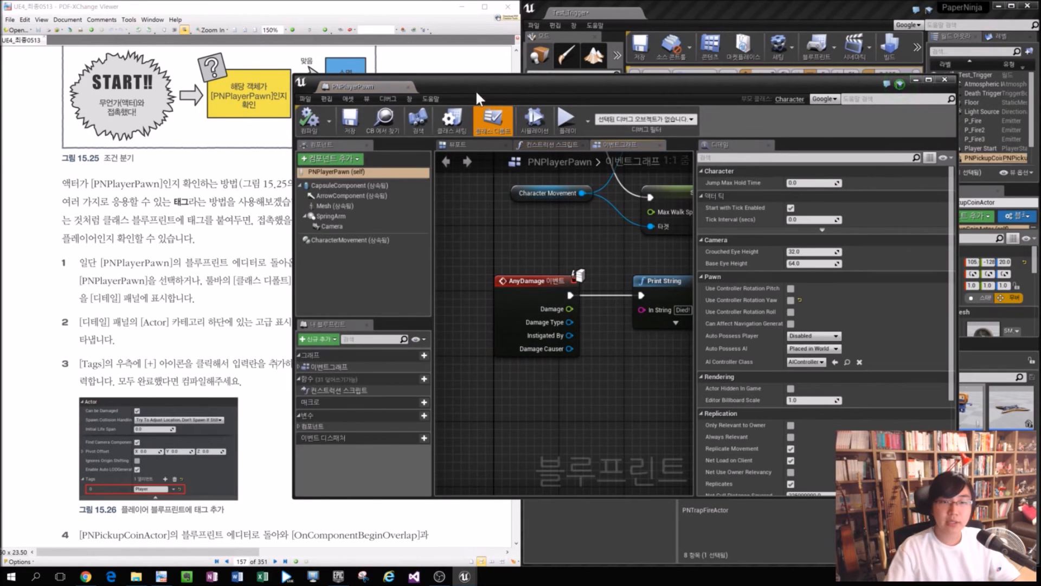
pyautogui.moveTo(294, 77)
pyautogui.mouseDown()
pyautogui.moveTo(468, 221)
pyautogui.moveTo(414, 220)
pyautogui.moveTo(491, 185)
pyautogui.moveTo(407, 118)
pyautogui.moveTo(347, 99)
pyautogui.moveTo(313, 74)
pyautogui.mouseUp()
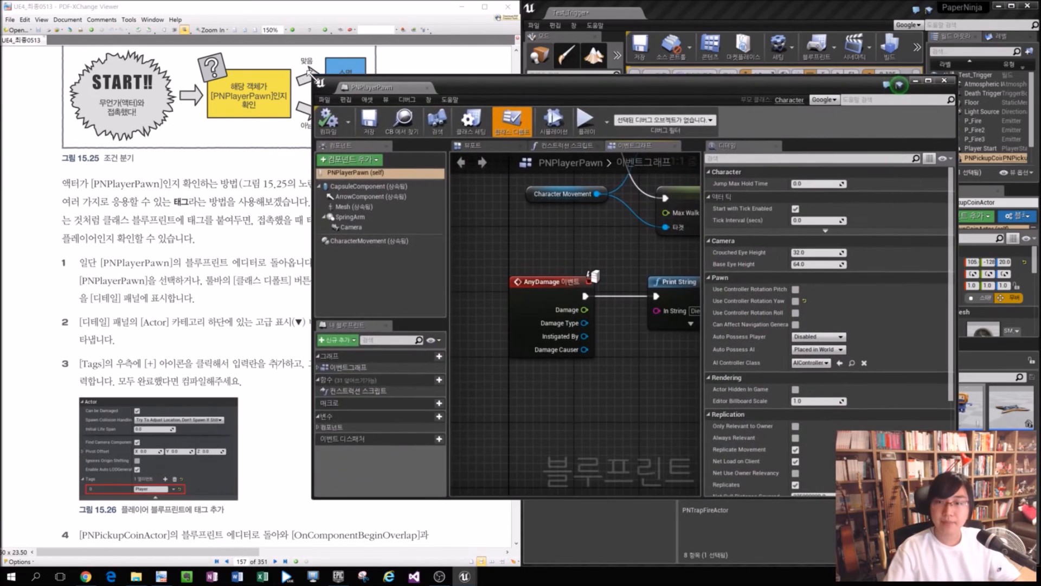
pyautogui.click(529, 124)
pyautogui.moveTo(612, 223); pyautogui.dragTo(532, 252, button='right')
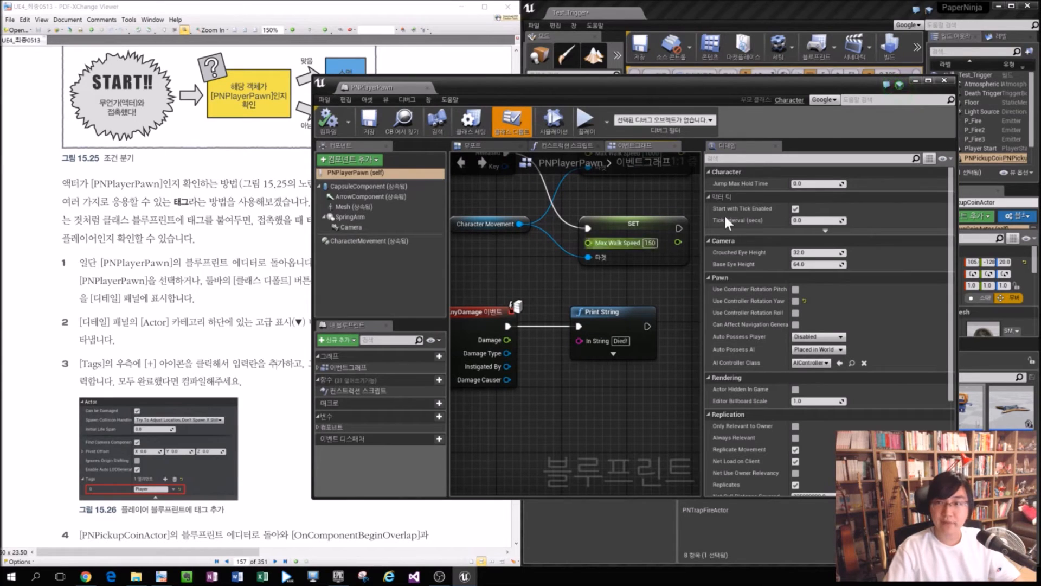
pyautogui.moveTo(494, 81); pyautogui.dragTo(556, 78)
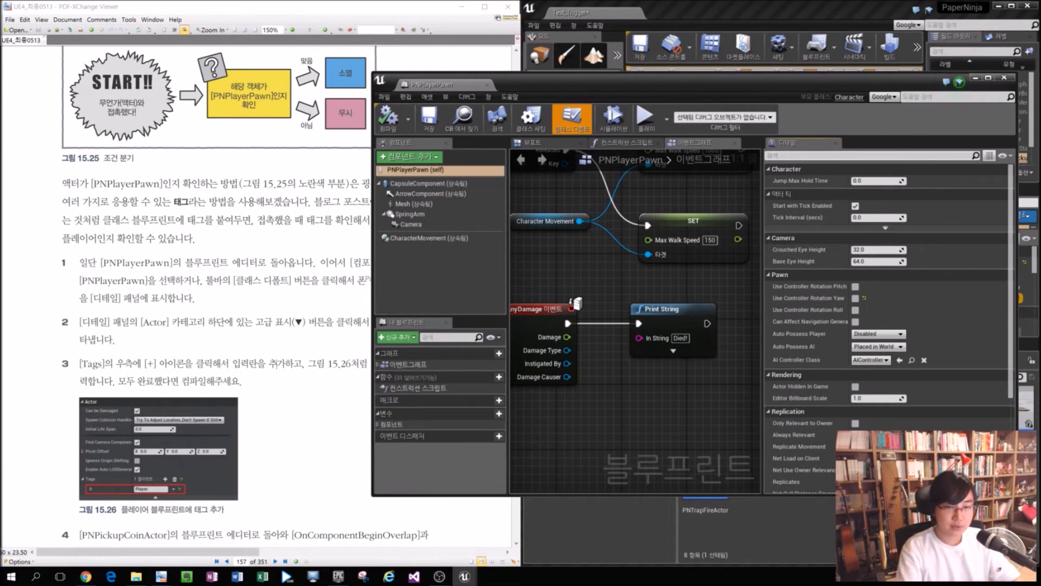
pyautogui.click(841, 156)
pyautogui.write('Tags')
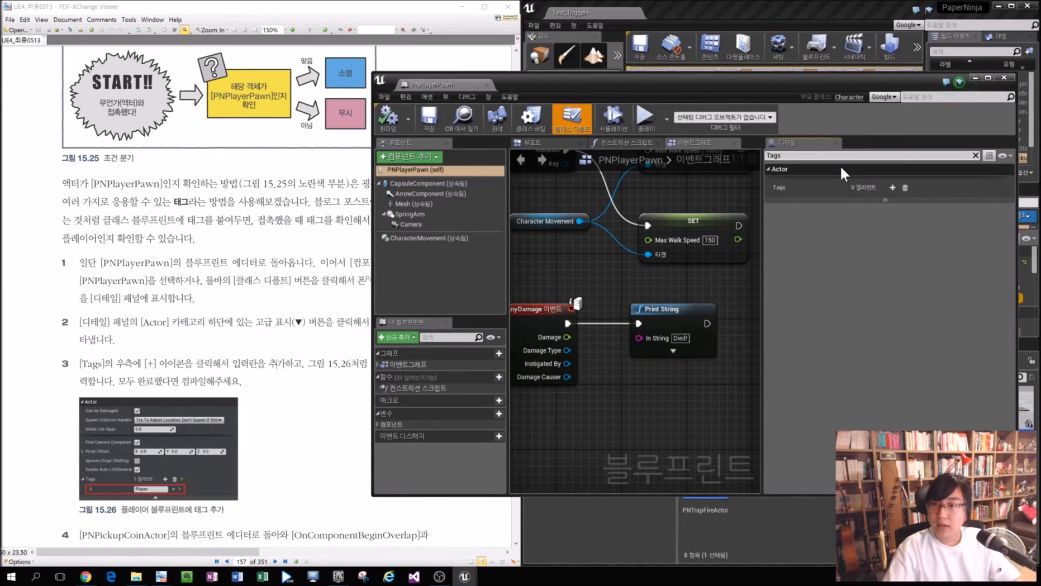
pyautogui.press('BackSpace')
pyautogui.press('BackSpace')
pyautogui.press('BackSpace')
pyautogui.press('BackSpace')
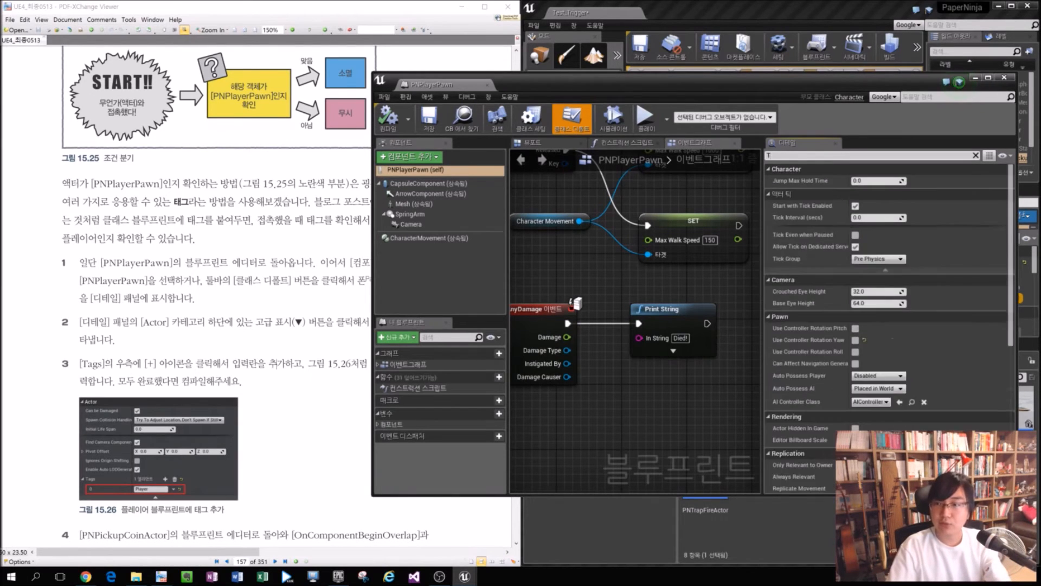
# Expand the advanced settings of the Actor category in PNPlayerPawn's class defaults.
pyautogui.scroll(-5, 806, 257)
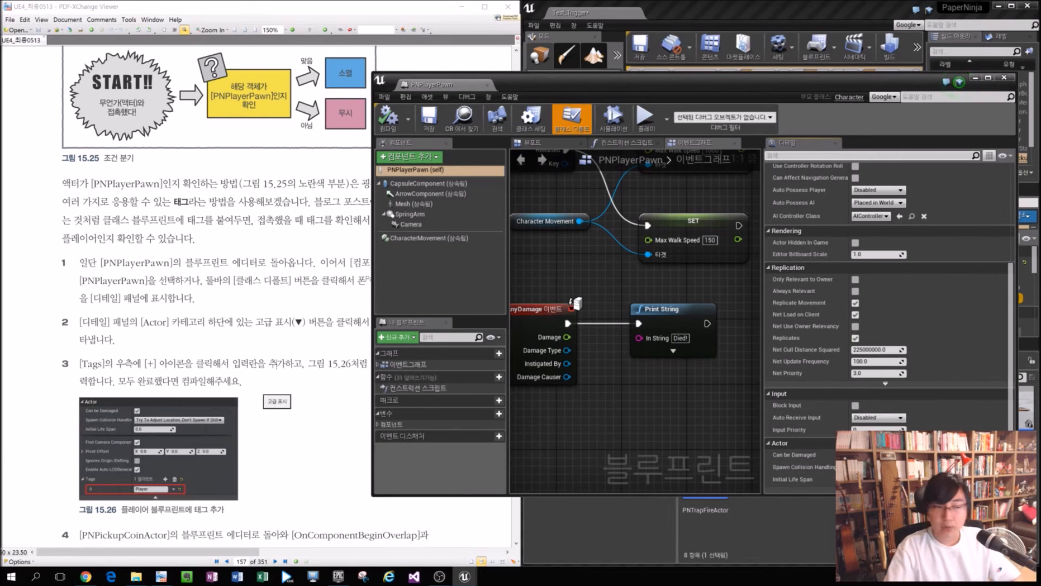
pyautogui.moveTo(827, 89); pyautogui.dragTo(489, 38)
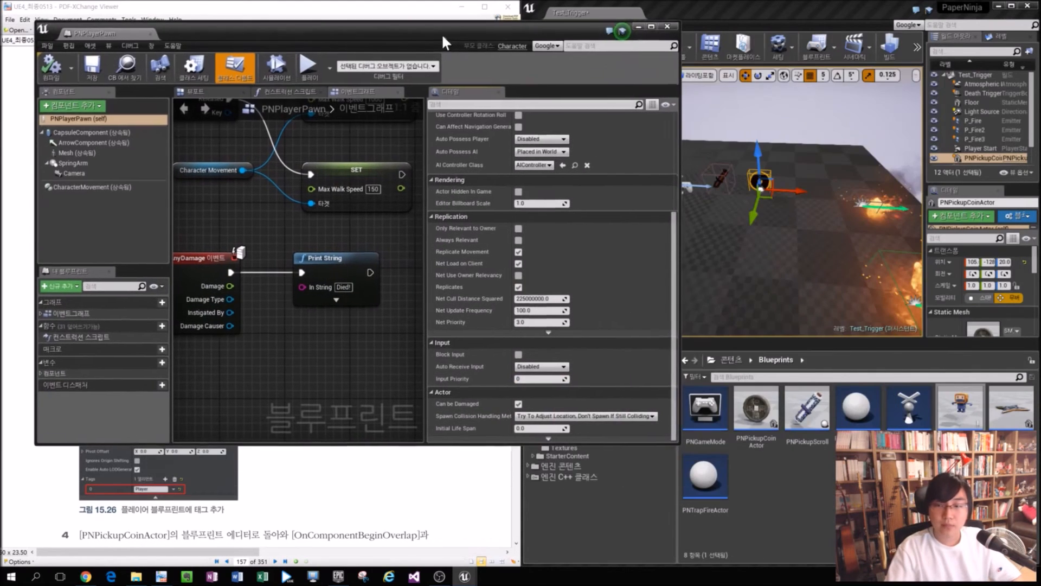
pyautogui.click(554, 438)
pyautogui.scroll(-3, 556, 429)
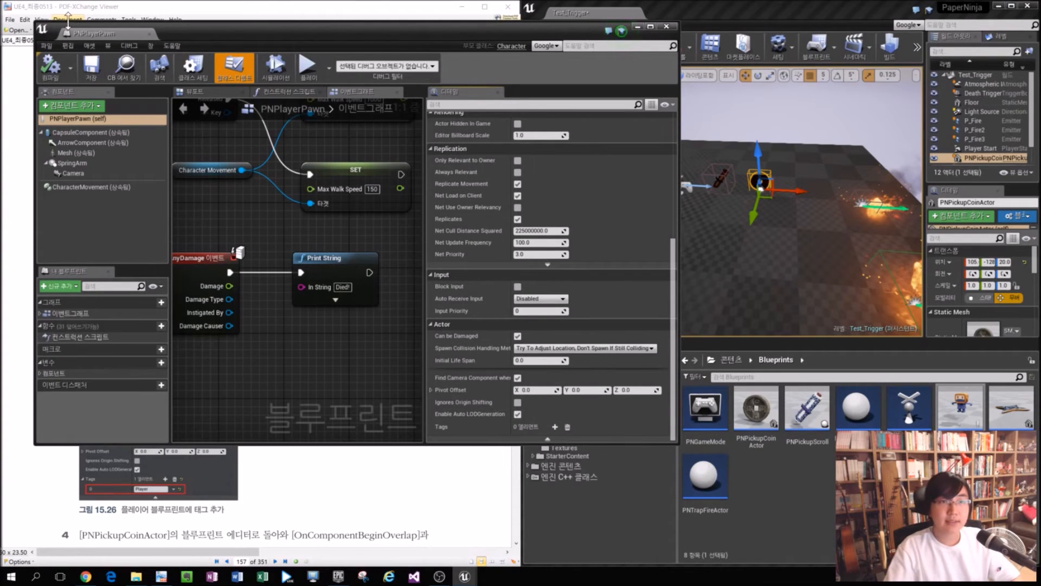
# Filter PNPlayerPawn's properties by Tags and add one tag element with the value Player.
pyautogui.click(538, 105)
pyautogui.write('Tags')
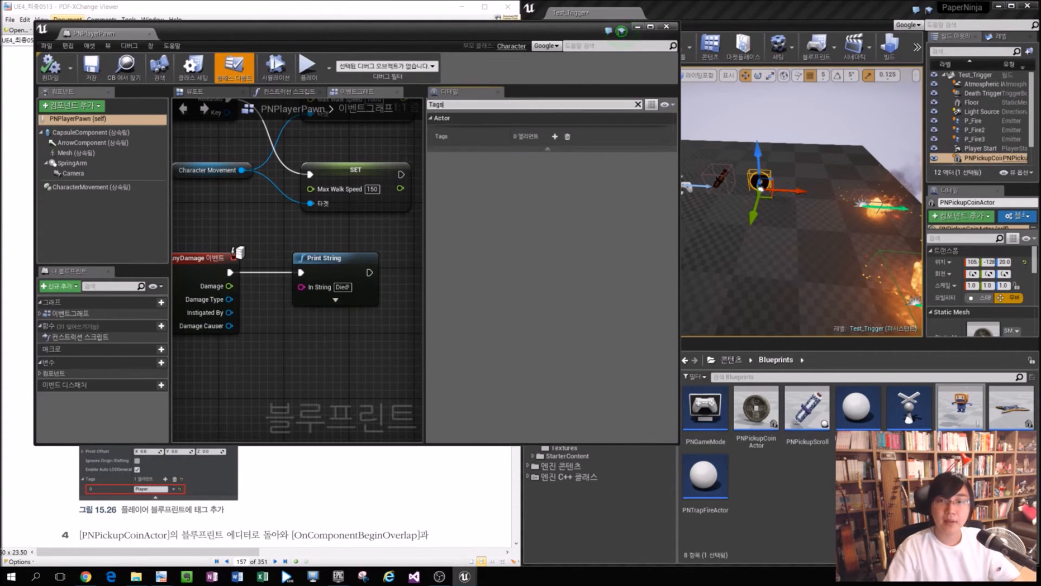
pyautogui.moveTo(463, 35); pyautogui.dragTo(680, 67)
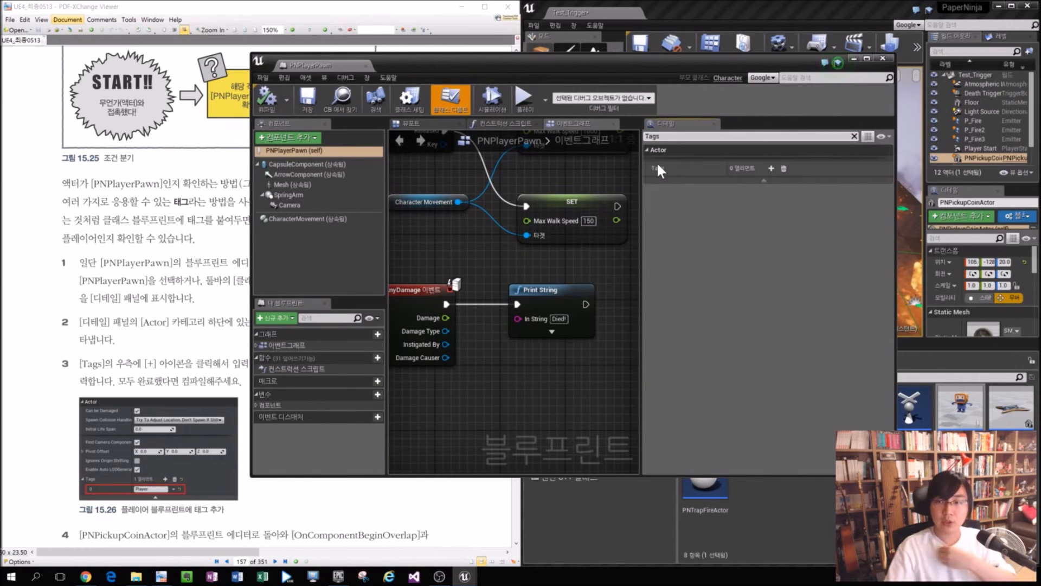
pyautogui.click(771, 167)
pyautogui.click(732, 181)
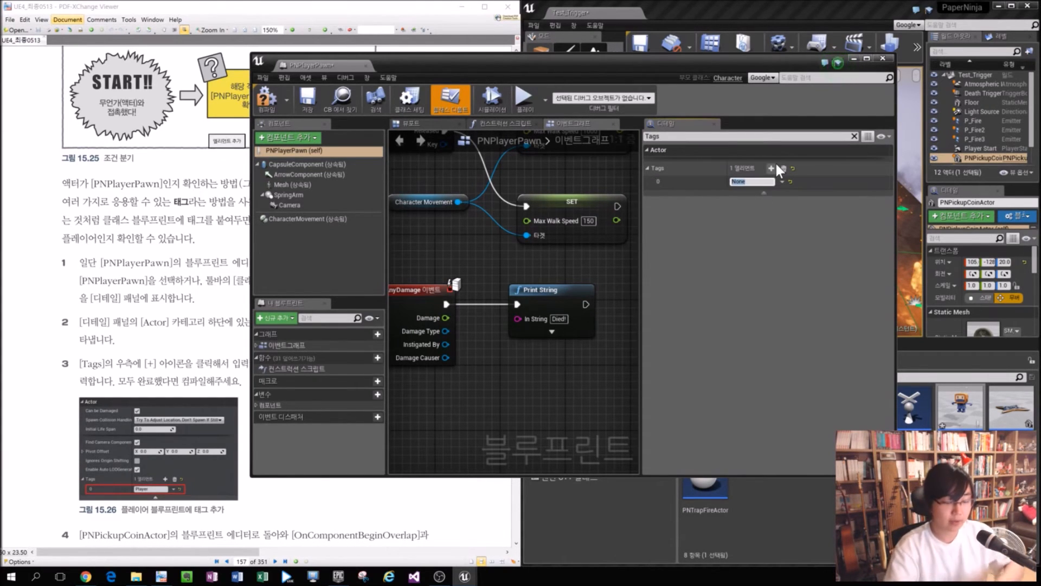
pyautogui.write('Player')
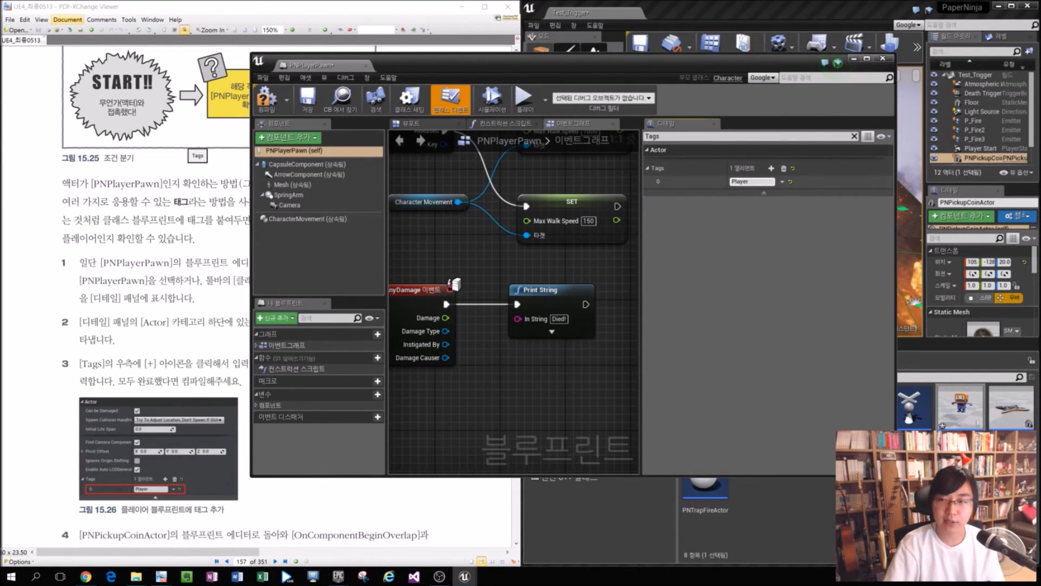
# Check the book's tag instructions through step 4, compile and save PNPlayerPawn, and close its blueprint.
pyautogui.click(176, 321)
pyautogui.scroll(3, 116, 266)
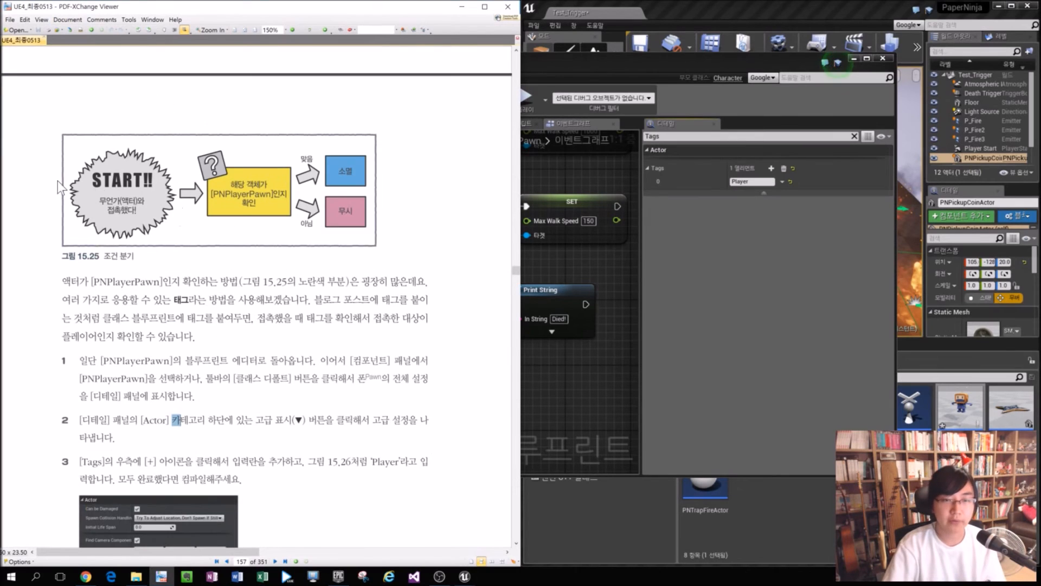
pyautogui.scroll(-5, 406, 238)
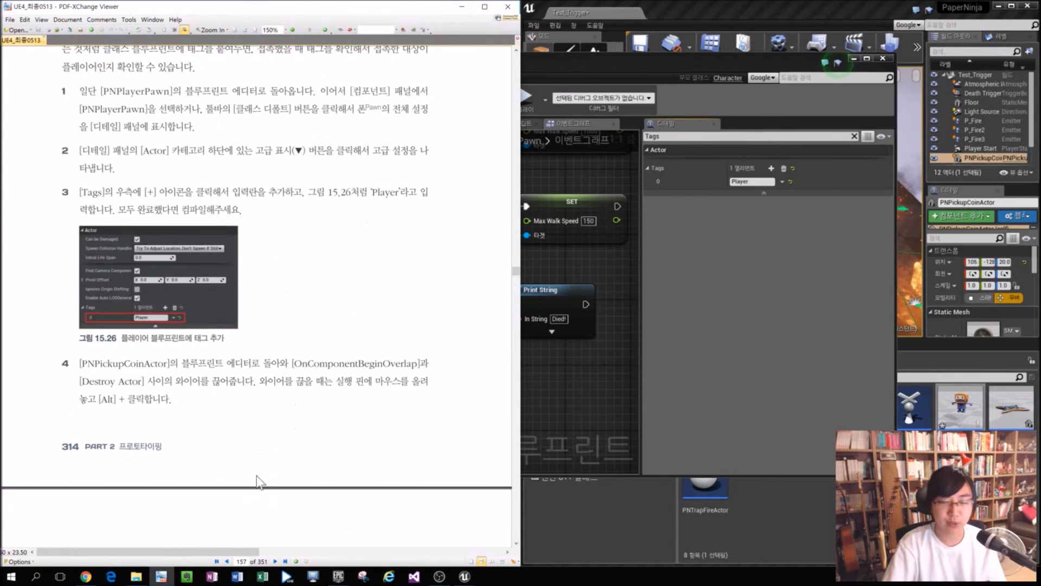
pyautogui.click(682, 341)
pyautogui.click(265, 101)
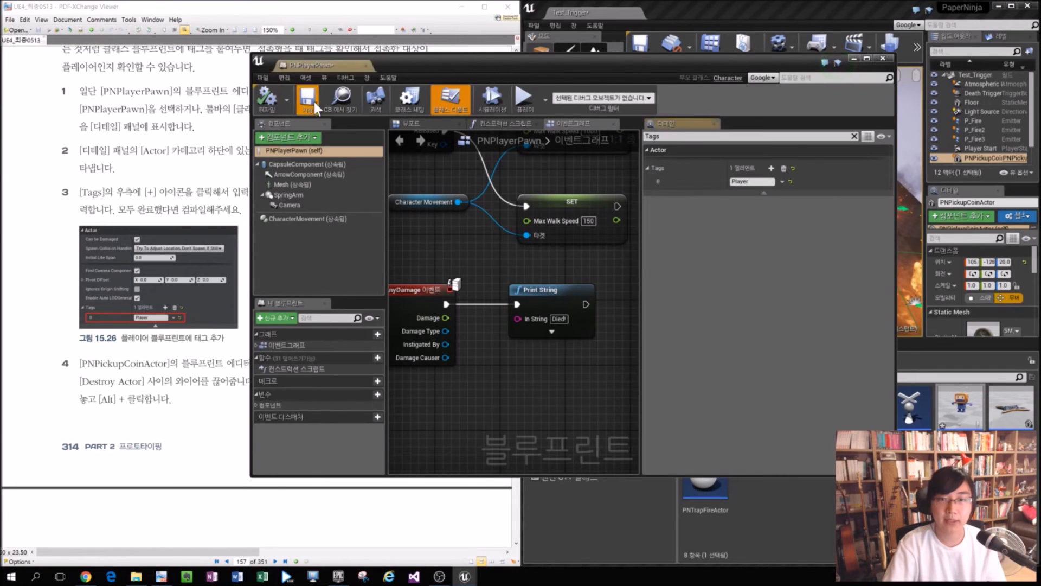
pyautogui.click(882, 58)
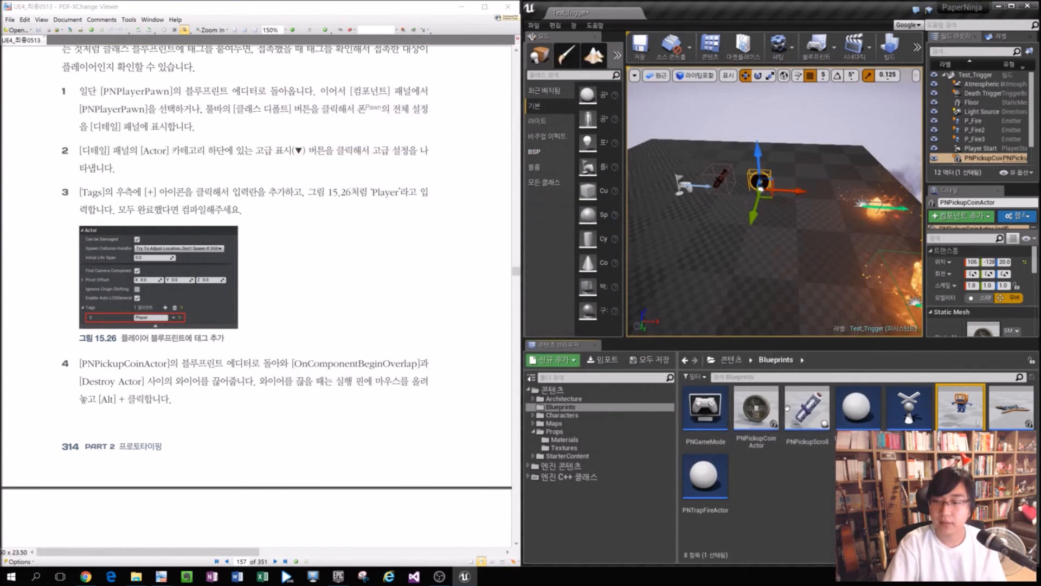
# Open the PNPickupCoinActor blueprint and space the DestroyActor node farther from the OnComponentBeginOverlap event, widening the graph area.
pyautogui.doubleClick(759, 429)
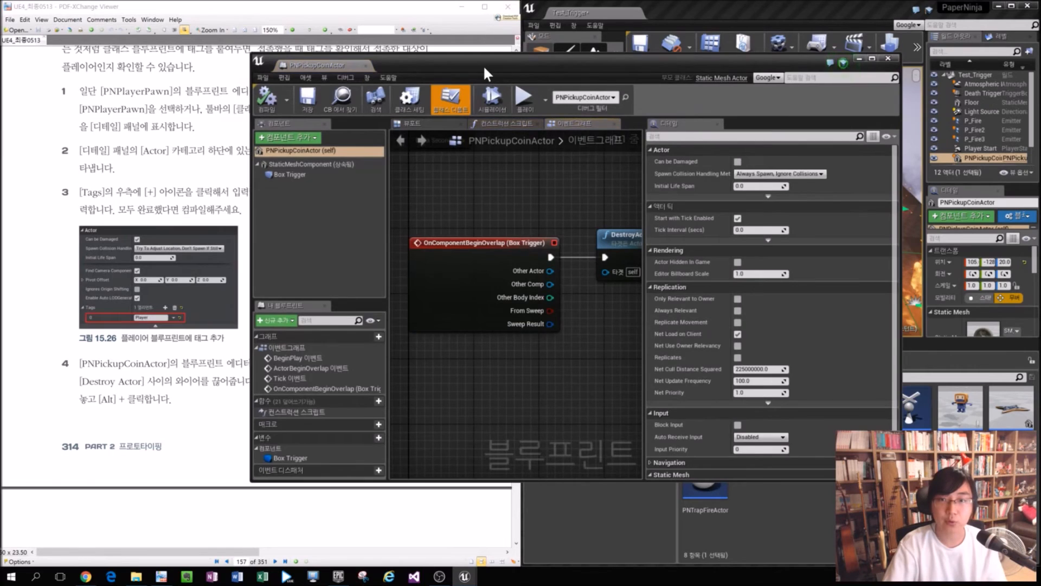
pyautogui.moveTo(483, 64); pyautogui.dragTo(543, 59)
pyautogui.moveTo(706, 307); pyautogui.dragTo(906, 319)
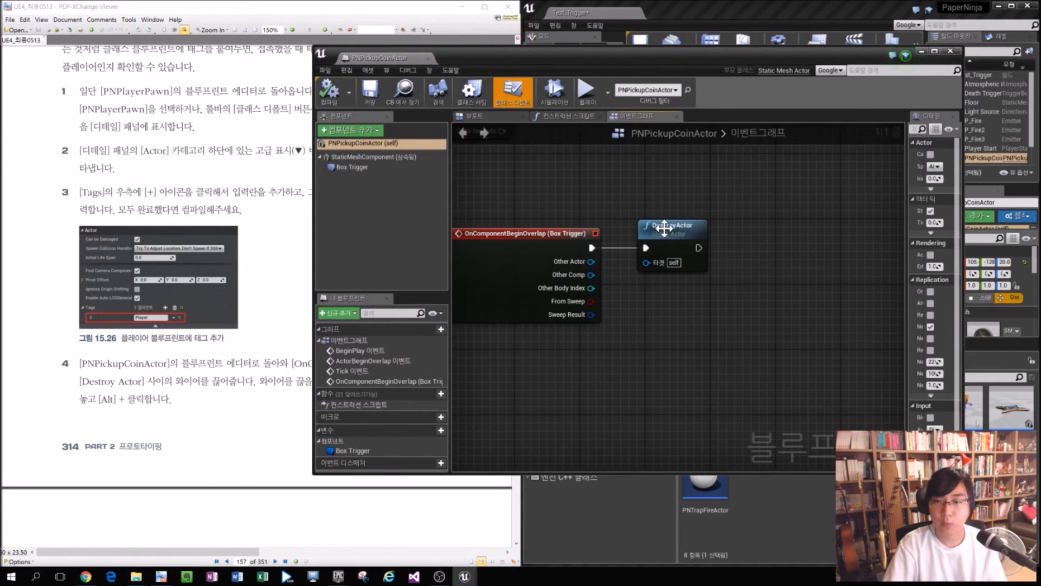
pyautogui.moveTo(664, 227); pyautogui.dragTo(787, 226)
pyautogui.moveTo(546, 232); pyautogui.dragTo(553, 232)
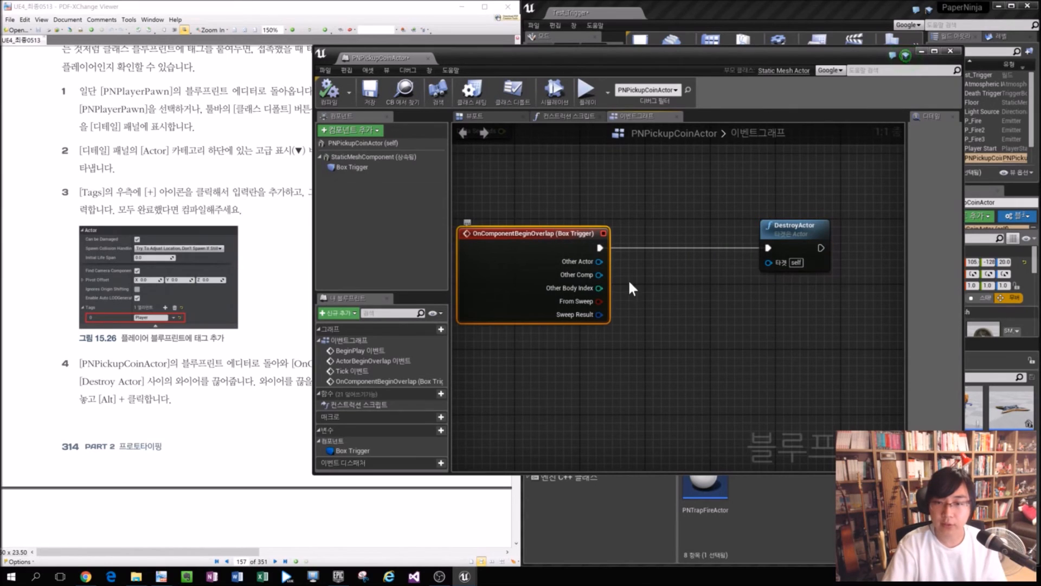
# Break the execution wire between the OnComponentBeginOverlap event and the DestroyActor node.
pyautogui.click(702, 320)
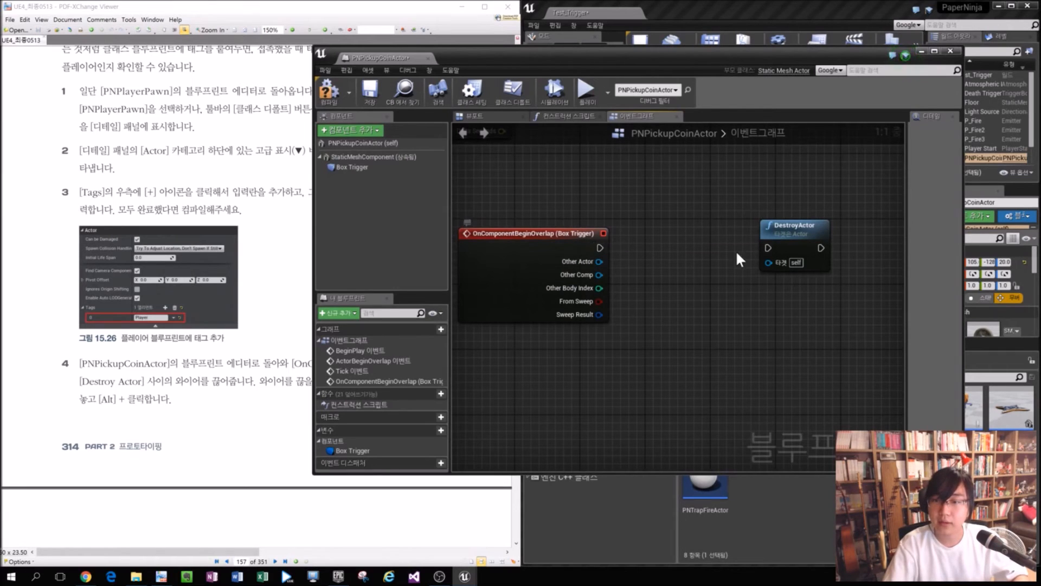
pyautogui.keyDown('alt'); pyautogui.click(769, 248); pyautogui.keyUp('alt')
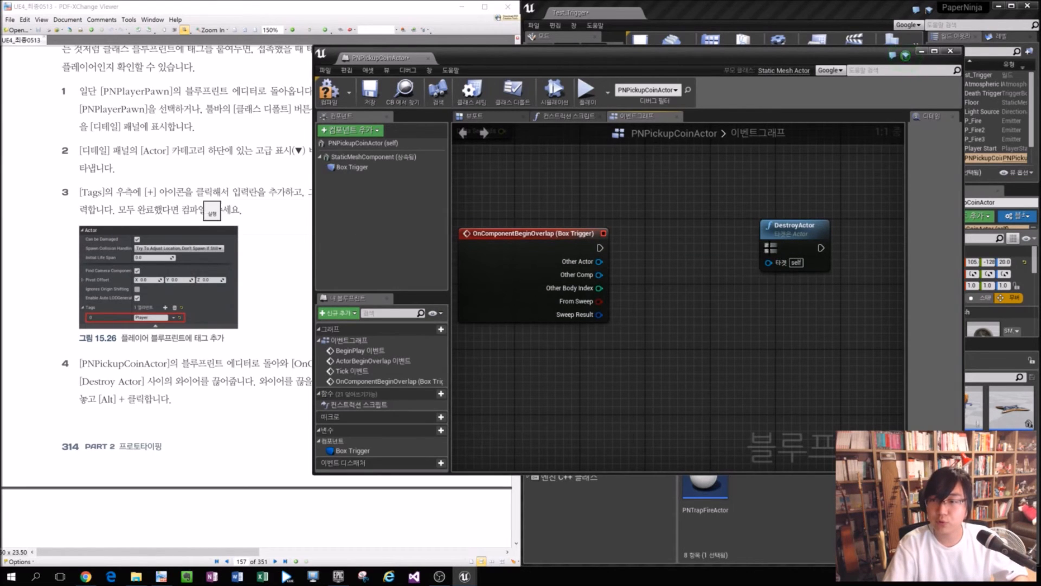
pyautogui.keyDown('alt'); pyautogui.click(599, 248); pyautogui.keyUp('alt')
# Read the book's instructions on moving DestroyActor aside and adding the Actor Has Tag node in step 5.
pyautogui.click(239, 478)
pyautogui.moveTo(239, 551); pyautogui.dragTo(478, 550)
pyautogui.scroll(3, 446, 441)
pyautogui.scroll(-3, 445, 441)
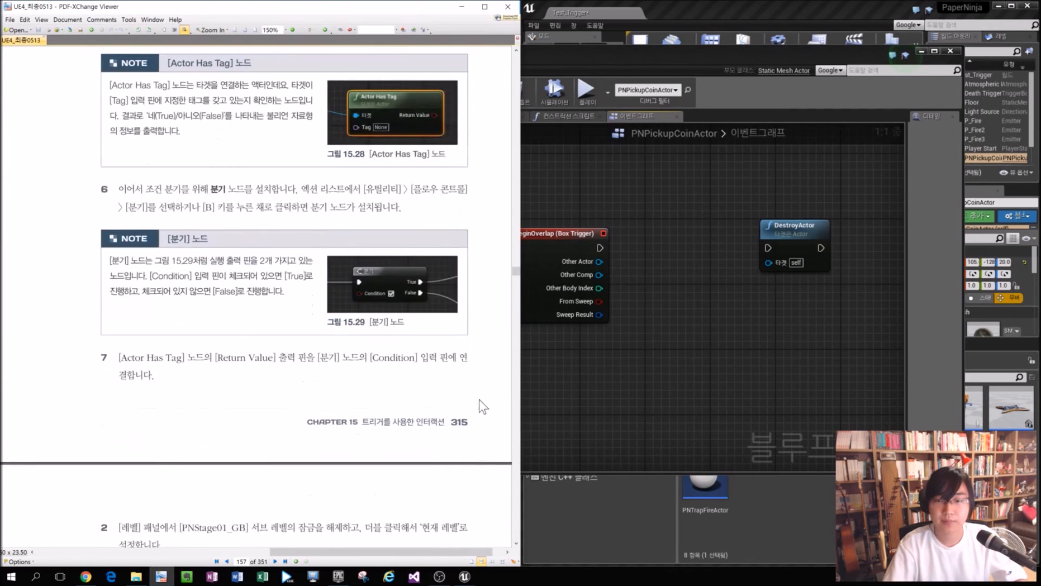
pyautogui.scroll(7, 288, 375)
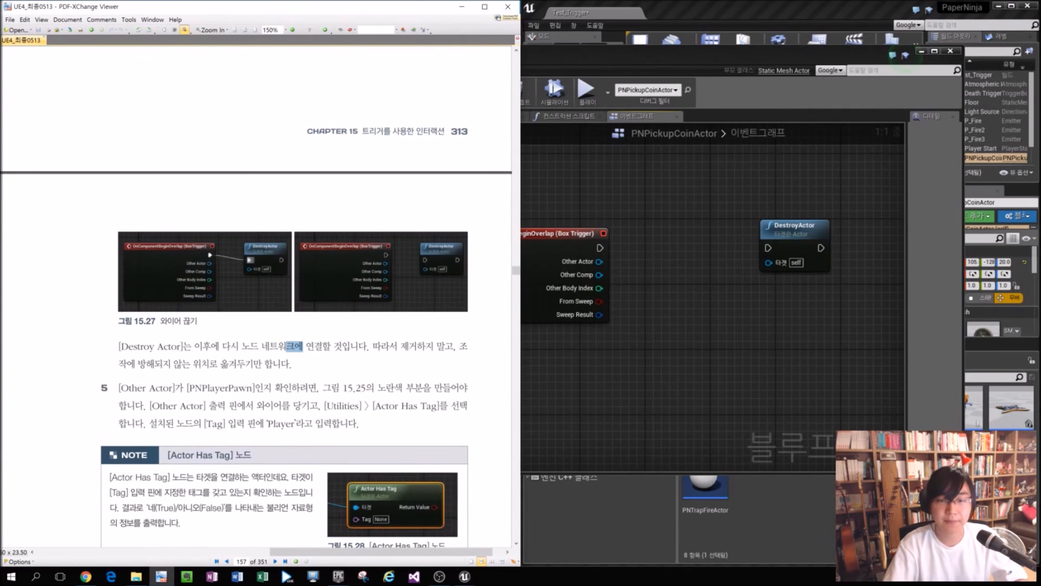
pyautogui.scroll(-1, 467, 420)
pyautogui.keyDown('ctrl'); pyautogui.scroll(1, 467, 421); pyautogui.keyUp('ctrl')
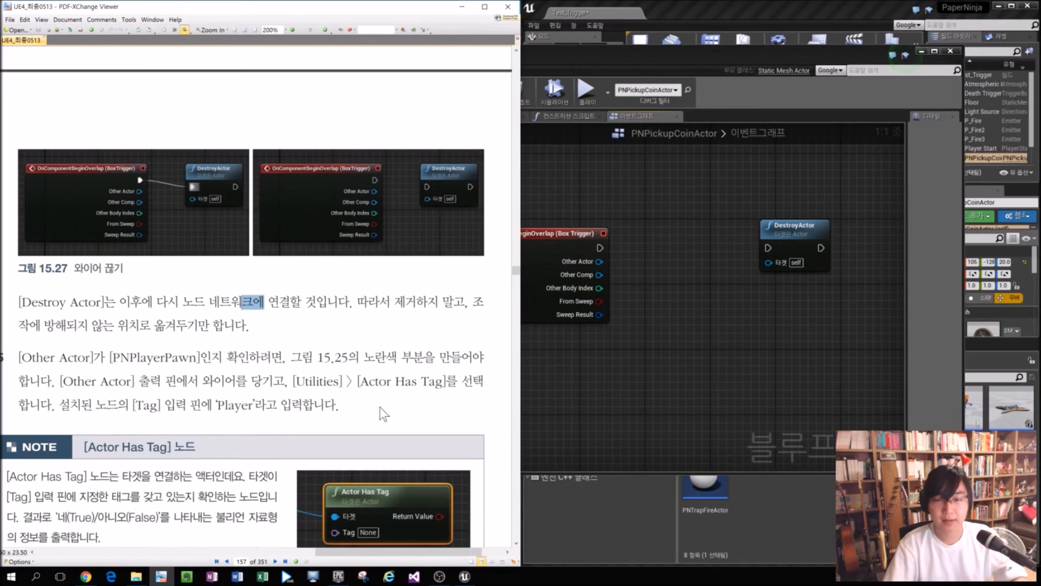
# Add an Actor Has Tag node to the PNPickupCoinActor event graph.
pyautogui.rightClick(710, 335)
pyautogui.rightClick(682, 275)
pyautogui.click(680, 275)
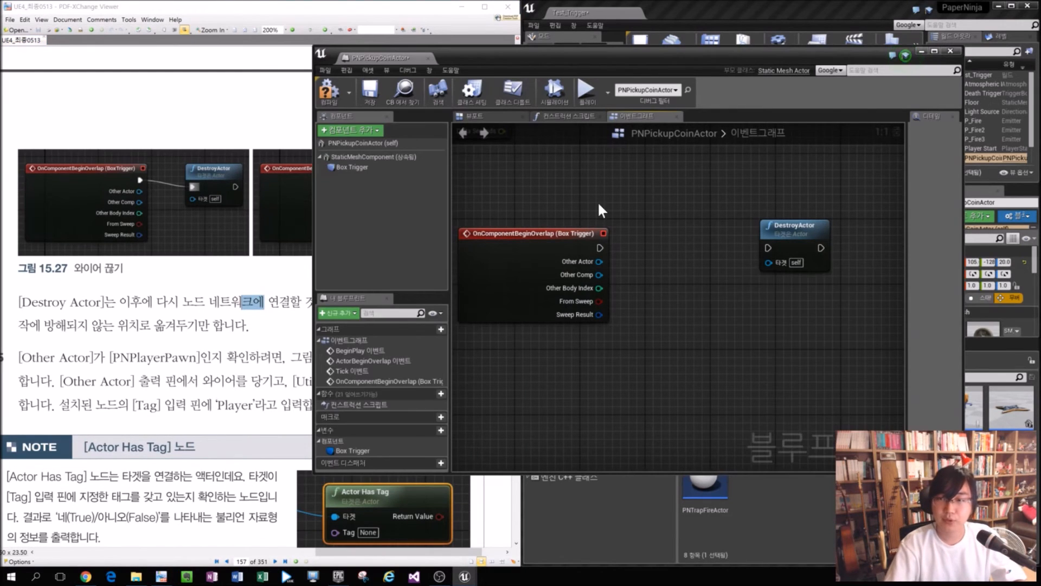
pyautogui.rightClick(575, 176)
pyautogui.rightClick(579, 161)
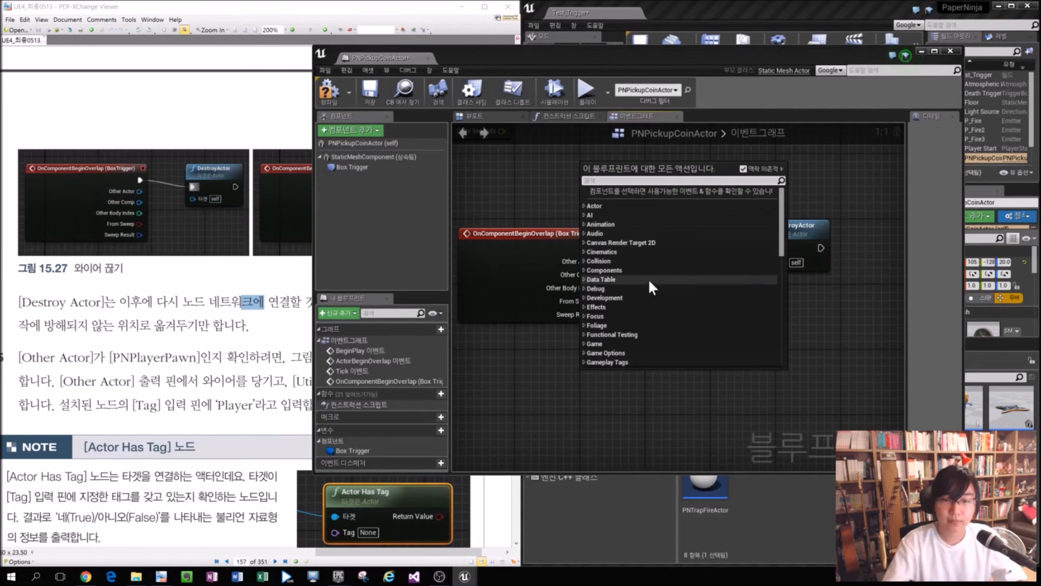
pyautogui.click(256, 285)
pyautogui.moveTo(576, 162); pyautogui.dragTo(570, 155, button='right')
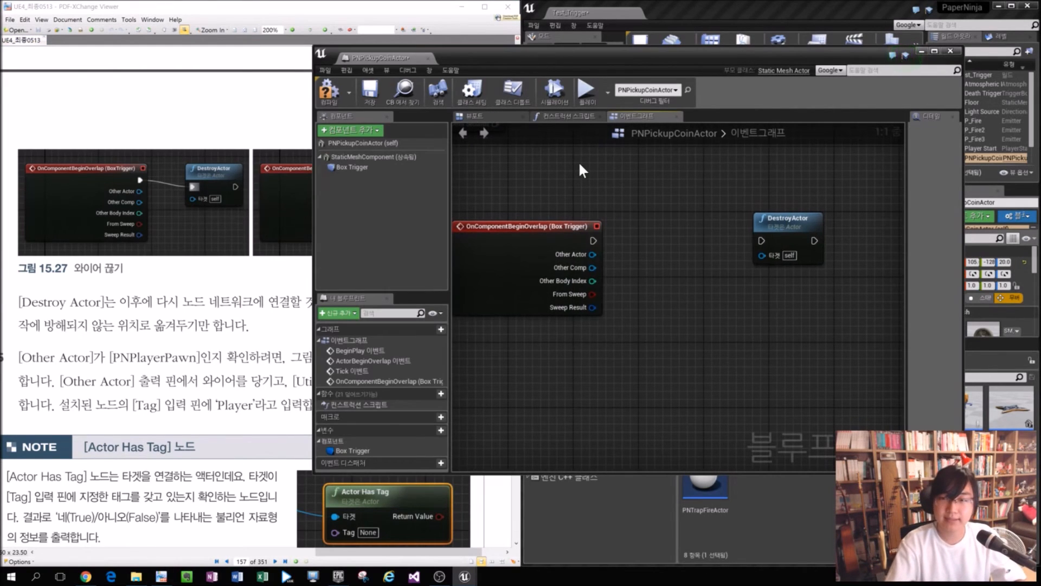
pyautogui.rightClick(579, 161)
pyautogui.write('Actor has tag')
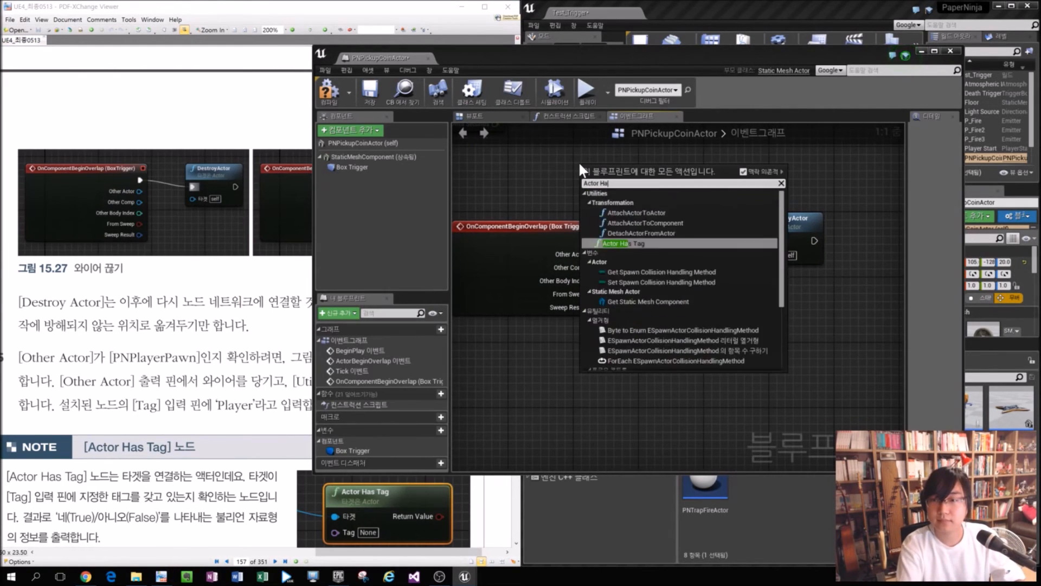
pyautogui.click(648, 203)
# Place the Actor Has Tag node between the overlap event and DestroyActor, and shift DestroyActor slightly farther away.
pyautogui.moveTo(641, 183); pyautogui.dragTo(678, 231)
pyautogui.moveTo(799, 214); pyautogui.dragTo(828, 218)
pyautogui.click(785, 204)
pyautogui.moveTo(637, 242); pyautogui.dragTo(642, 347)
pyautogui.click(190, 405)
pyautogui.scroll(-1, 300, 389)
pyautogui.click(689, 314)
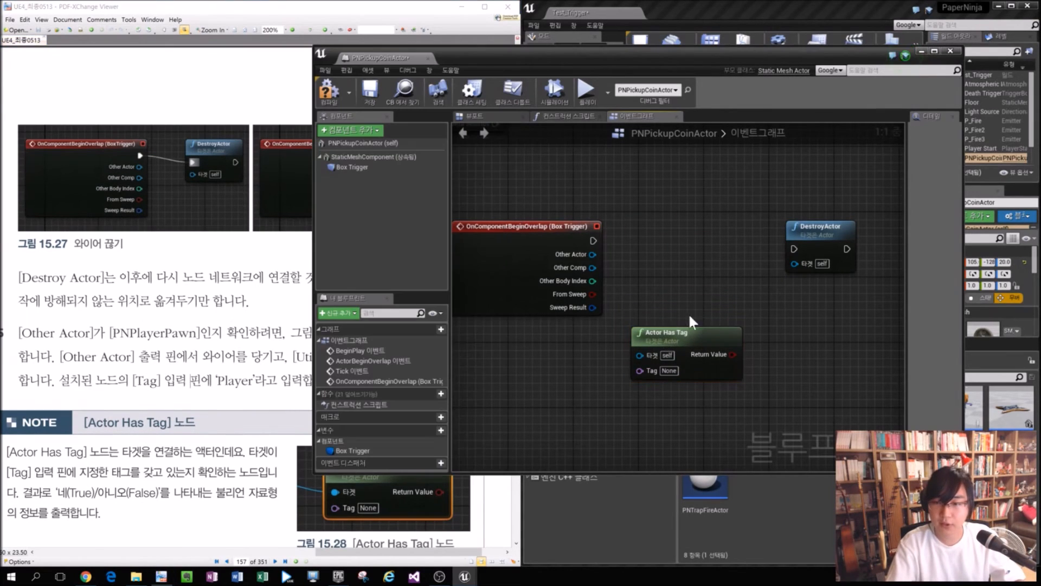
pyautogui.moveTo(669, 328); pyautogui.dragTo(684, 284)
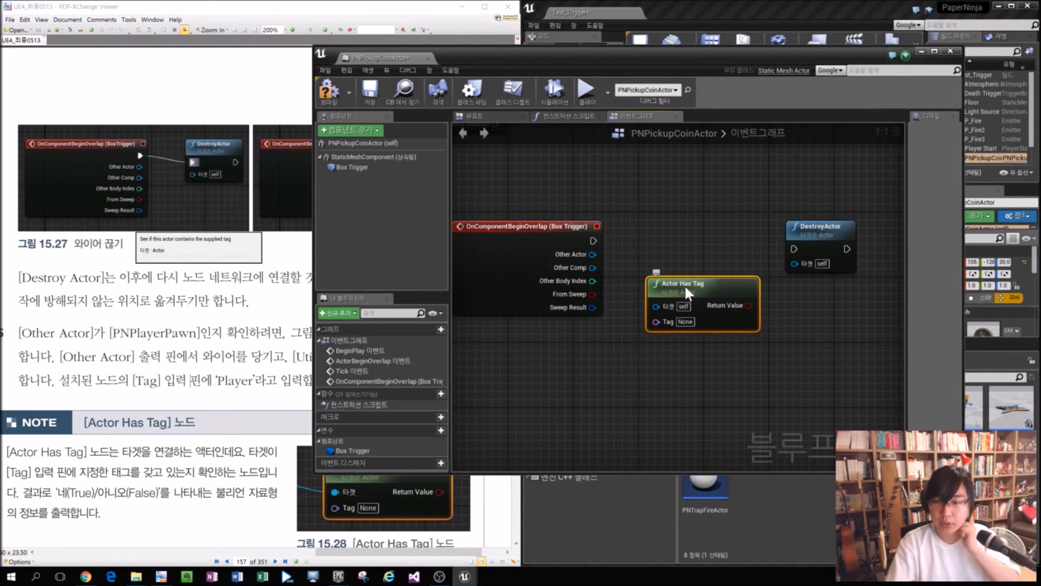
# Connect Other Actor to the Actor Has Tag target, set its Tag to Player, and place the node below the execution line.
pyautogui.click(685, 321)
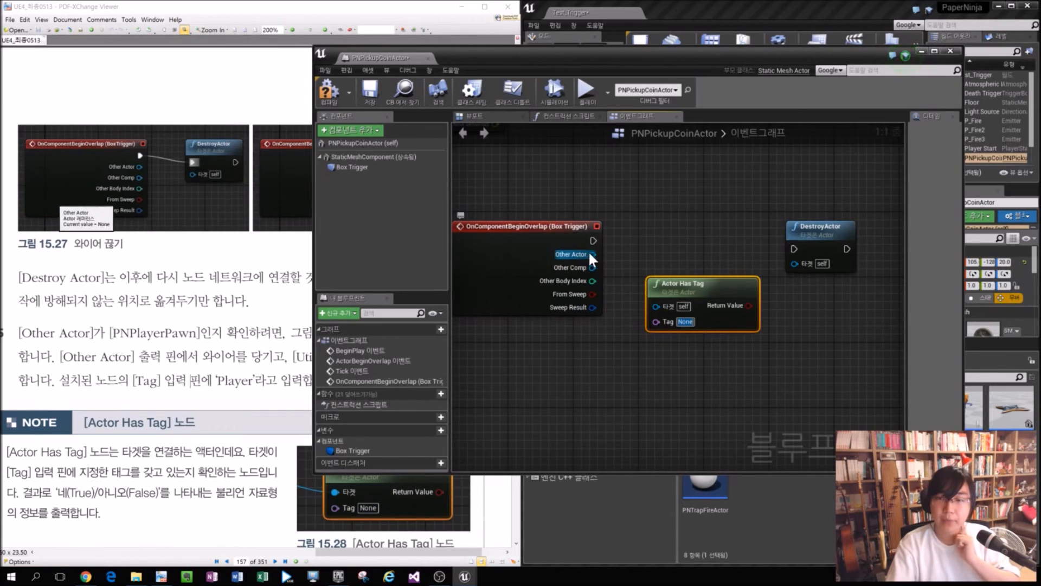
pyautogui.moveTo(593, 254); pyautogui.dragTo(675, 235)
pyautogui.click(678, 271)
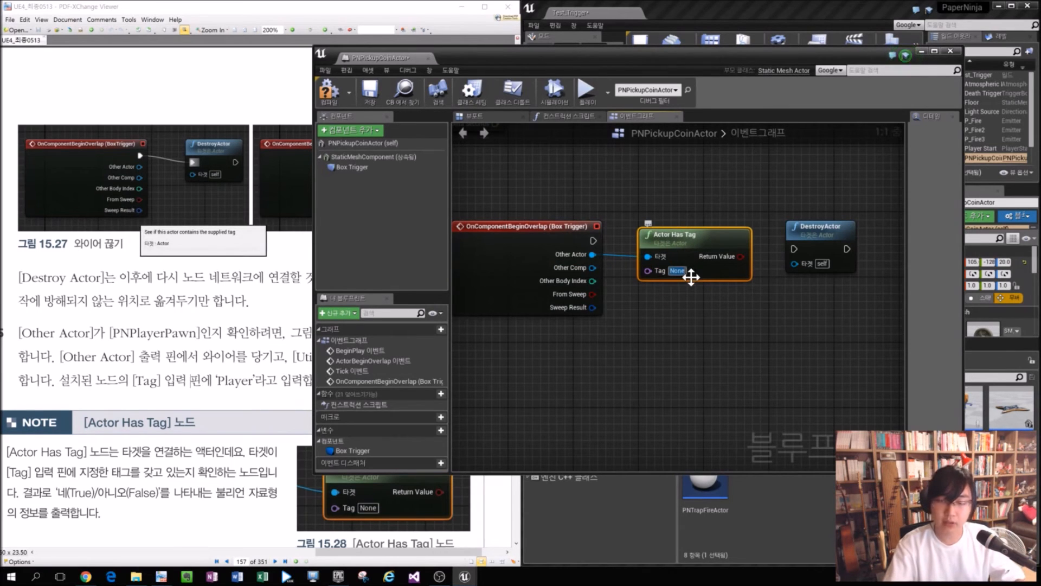
pyautogui.write('Player')
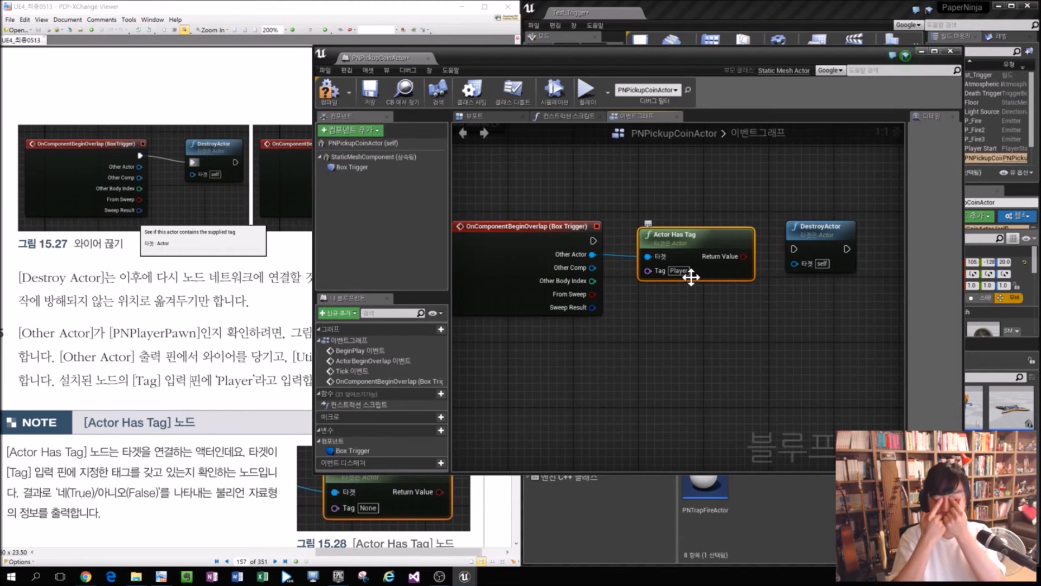
pyautogui.moveTo(706, 234); pyautogui.dragTo(704, 301)
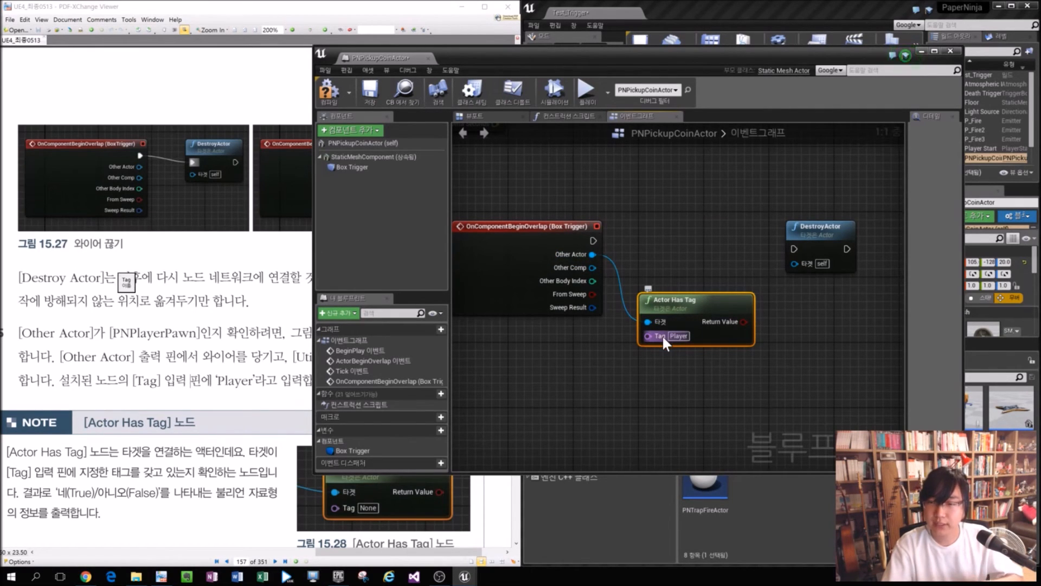
pyautogui.moveTo(743, 322); pyautogui.dragTo(795, 308)
pyautogui.click(757, 374)
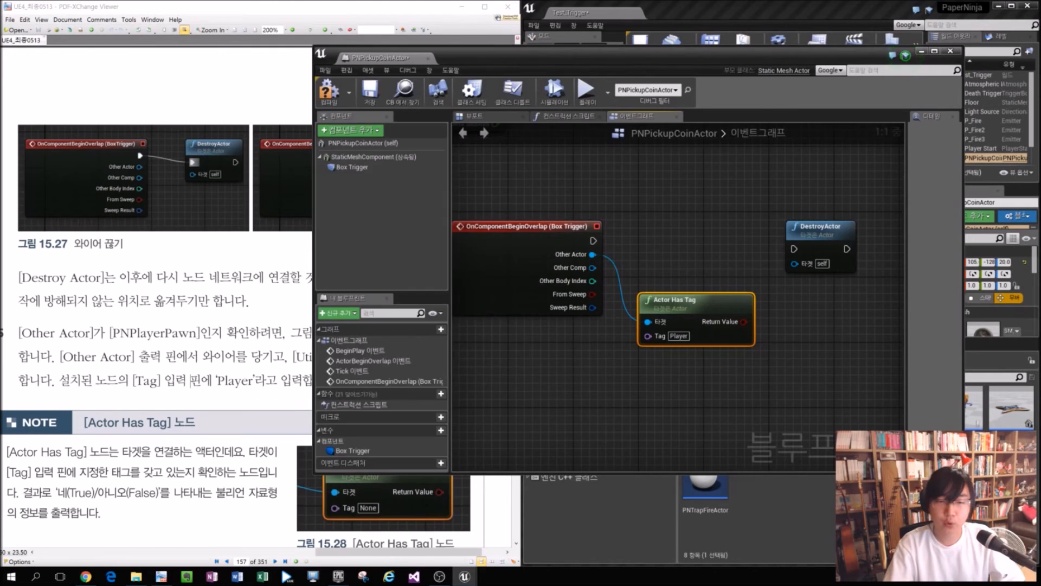
# Check the book's branch node instructions and move DestroyActor farther out to make room before it.
pyautogui.click(332, 523)
pyautogui.moveTo(364, 551); pyautogui.dragTo(144, 542)
pyautogui.moveTo(230, 552); pyautogui.dragTo(440, 551)
pyautogui.scroll(-3, 363, 418)
pyautogui.scroll(-1, 366, 430)
pyautogui.moveTo(717, 189); pyautogui.dragTo(568, 204, button='right')
pyautogui.click(571, 208)
pyautogui.moveTo(665, 235); pyautogui.dragTo(753, 234)
pyautogui.click(618, 276)
pyautogui.moveTo(612, 278); pyautogui.dragTo(747, 284, button='right')
pyautogui.moveTo(711, 324); pyautogui.dragTo(692, 325)
# Add a branch (분기) node and place it on the execution line just before DestroyActor.
pyautogui.rightClick(642, 173)
pyautogui.write('분기')
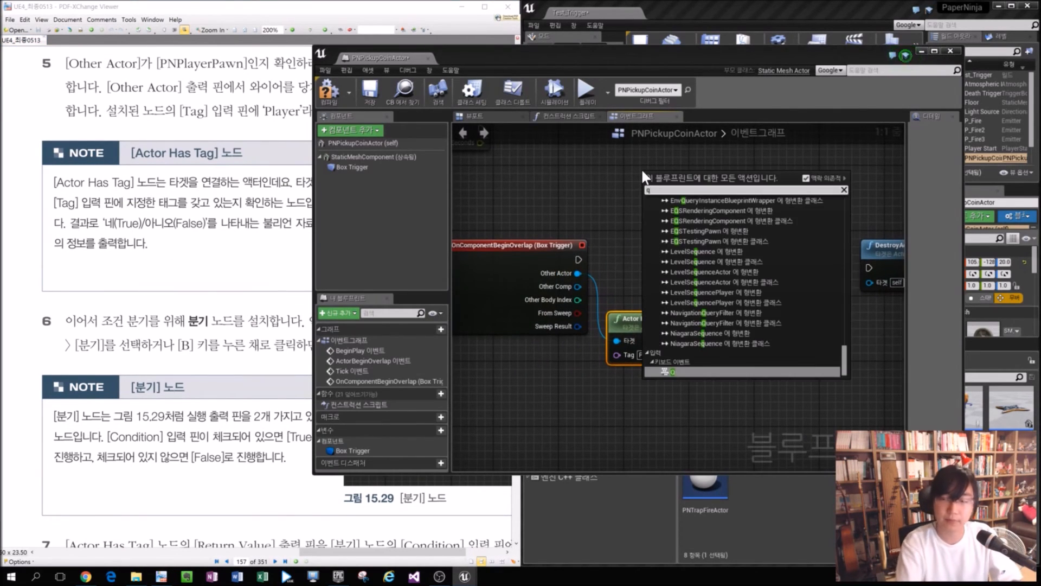
pyautogui.press('Hangul')
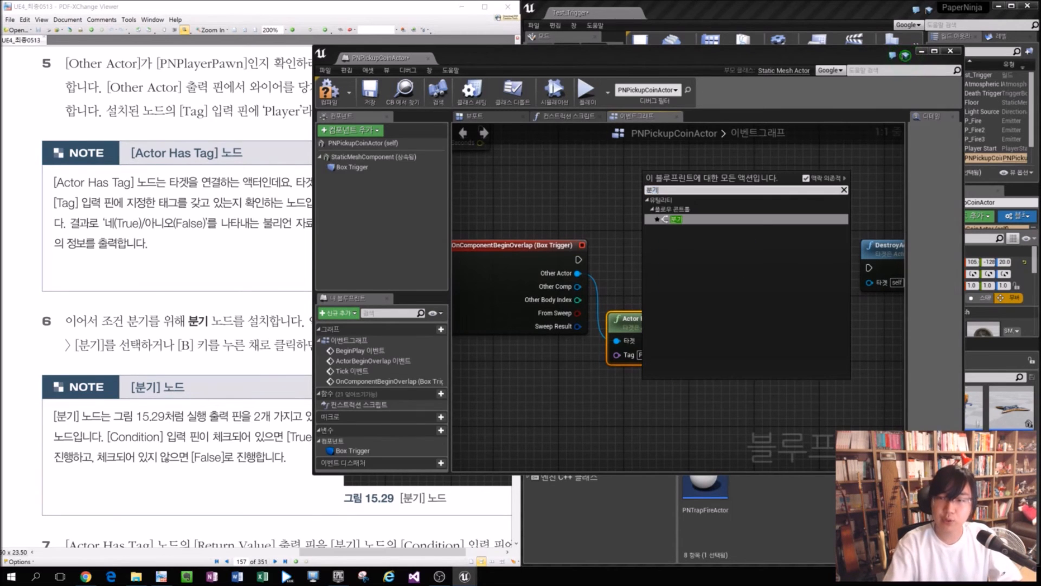
pyautogui.write('branch')
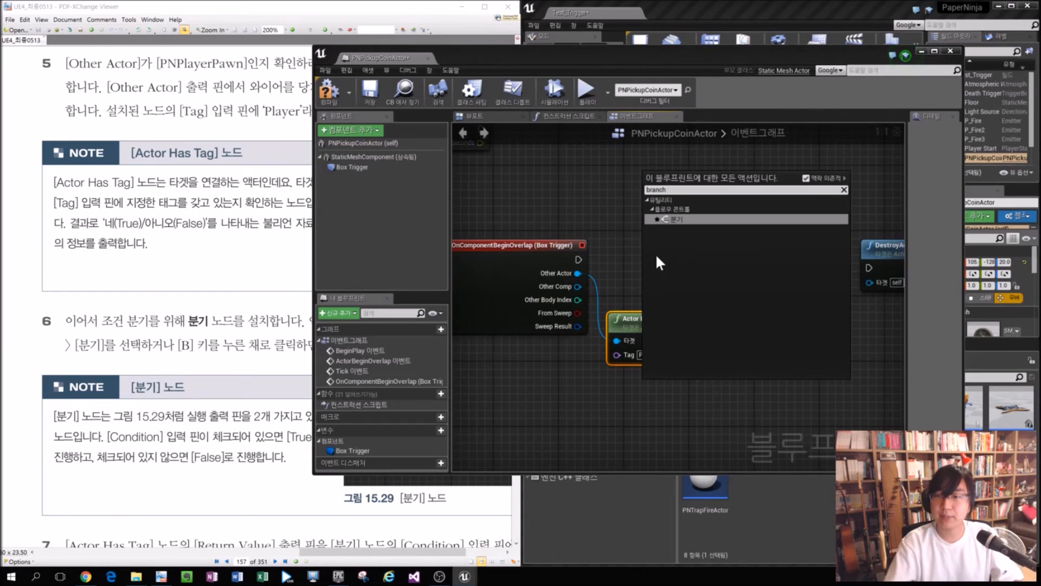
pyautogui.click(701, 216)
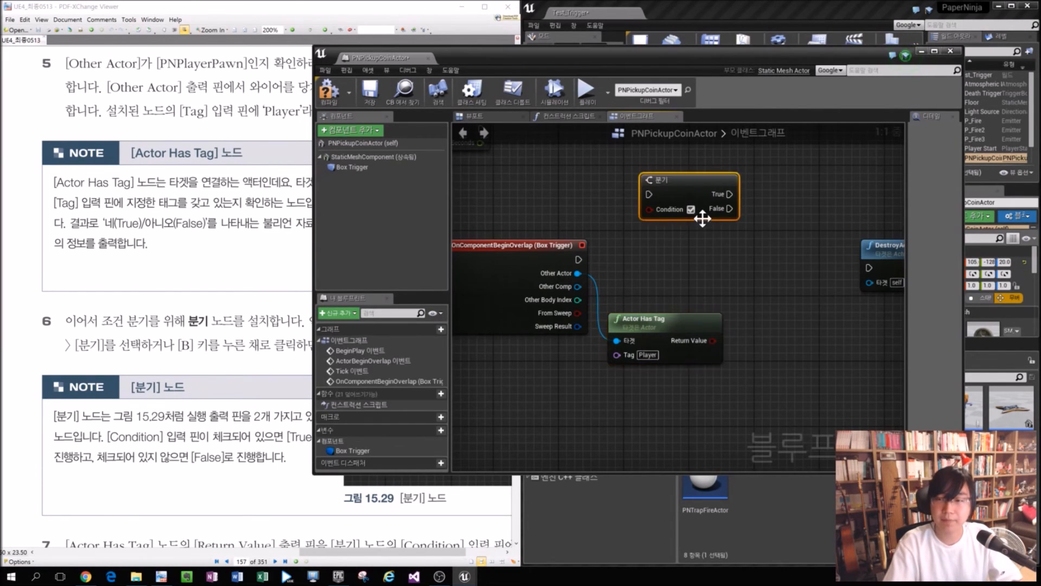
pyautogui.moveTo(702, 180); pyautogui.dragTo(808, 244)
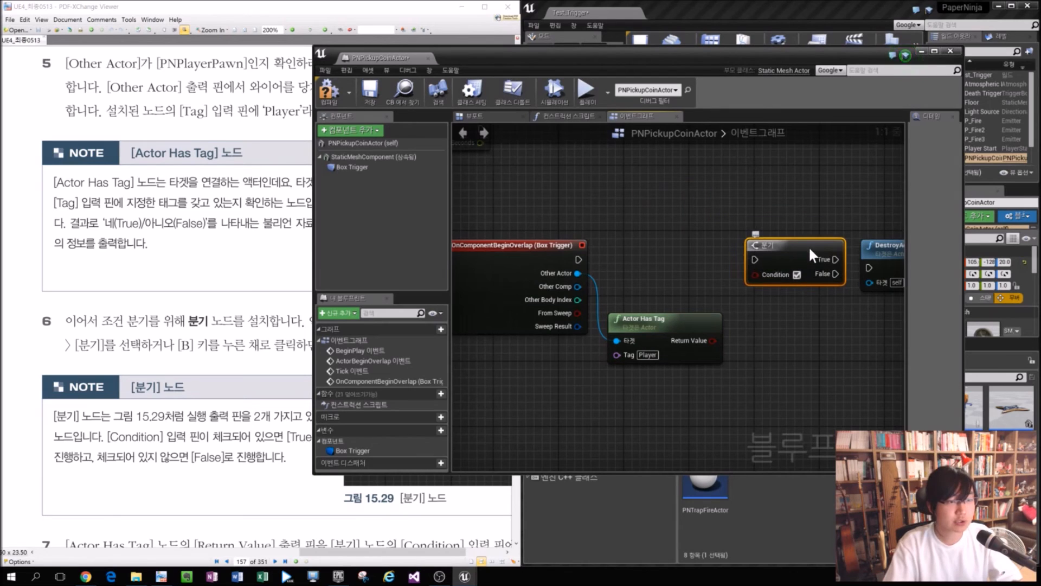
# Connect the overlap event's execution output to the branch node and Actor Has Tag's Return Value to its Condition.
pyautogui.moveTo(578, 259); pyautogui.dragTo(753, 260)
pyautogui.moveTo(712, 338); pyautogui.dragTo(755, 274)
pyautogui.click(803, 334)
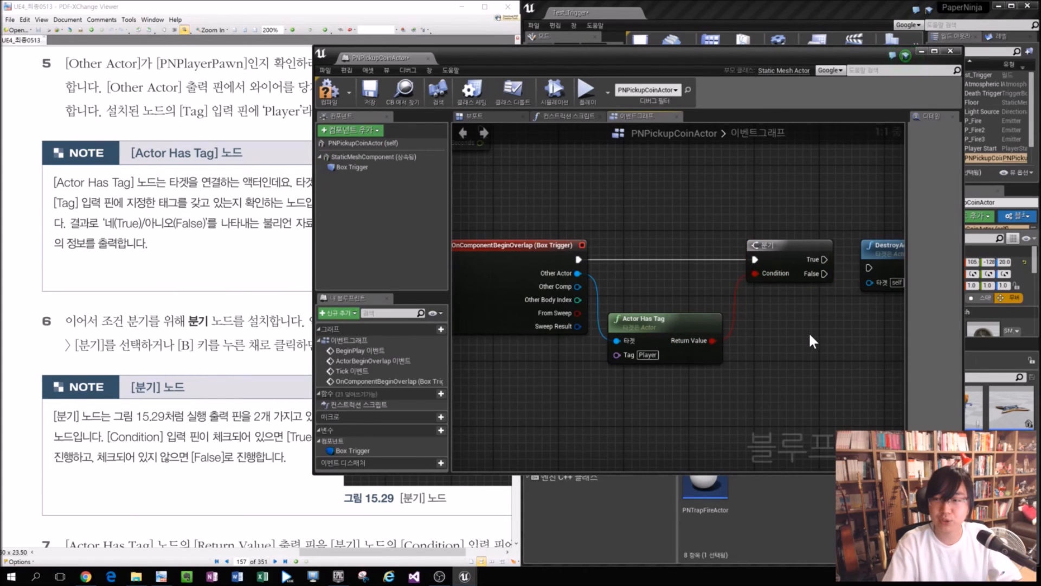
# Align DestroyActor with the branch node and connect the branch's True output to DestroyActor's execution input.
pyautogui.moveTo(843, 323); pyautogui.dragTo(790, 331, button='right')
pyautogui.moveTo(555, 415); pyautogui.dragTo(678, 309)
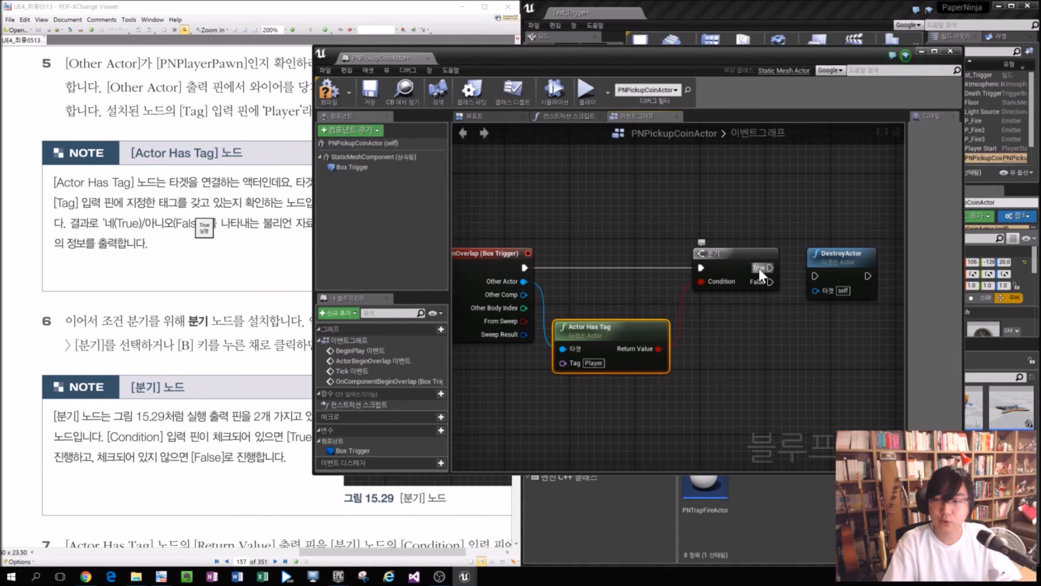
pyautogui.click(872, 169)
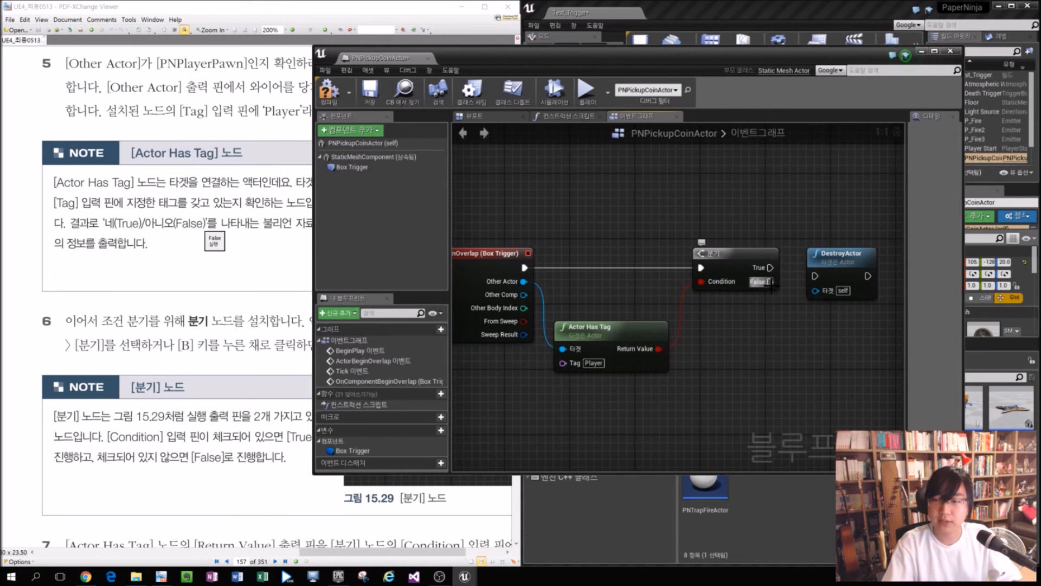
pyautogui.moveTo(843, 256)
pyautogui.mouseDown()
pyautogui.moveTo(838, 210)
pyautogui.moveTo(827, 265)
pyautogui.moveTo(841, 246)
pyautogui.mouseUp()
pyautogui.moveTo(841, 246); pyautogui.dragTo(737, 245, button='right')
pyautogui.moveTo(667, 266); pyautogui.dragTo(711, 267)
pyautogui.scroll(-3, 753, 320)
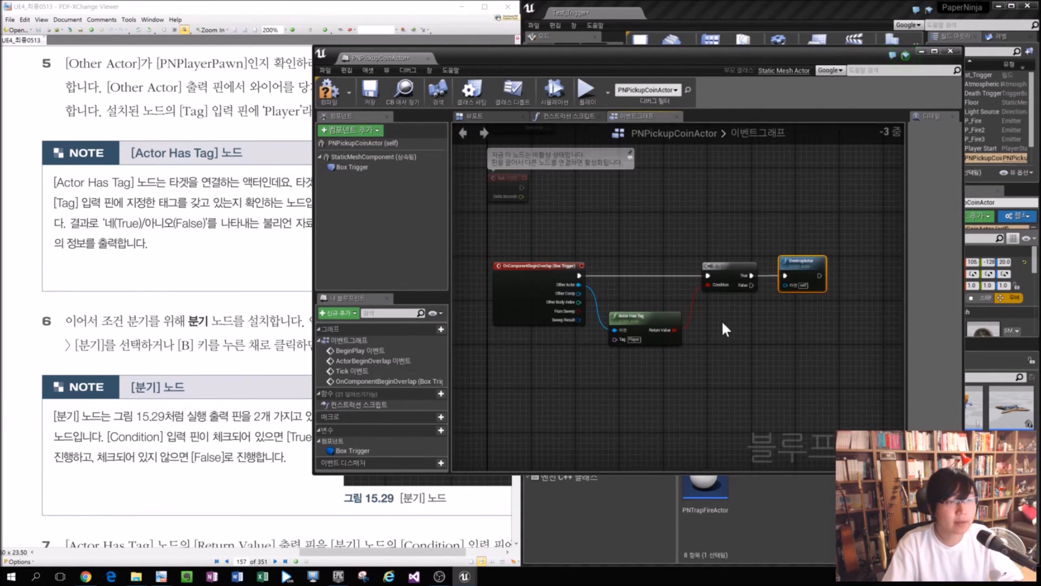
pyautogui.scroll(3, 725, 328)
pyautogui.moveTo(746, 352); pyautogui.dragTo(591, 179)
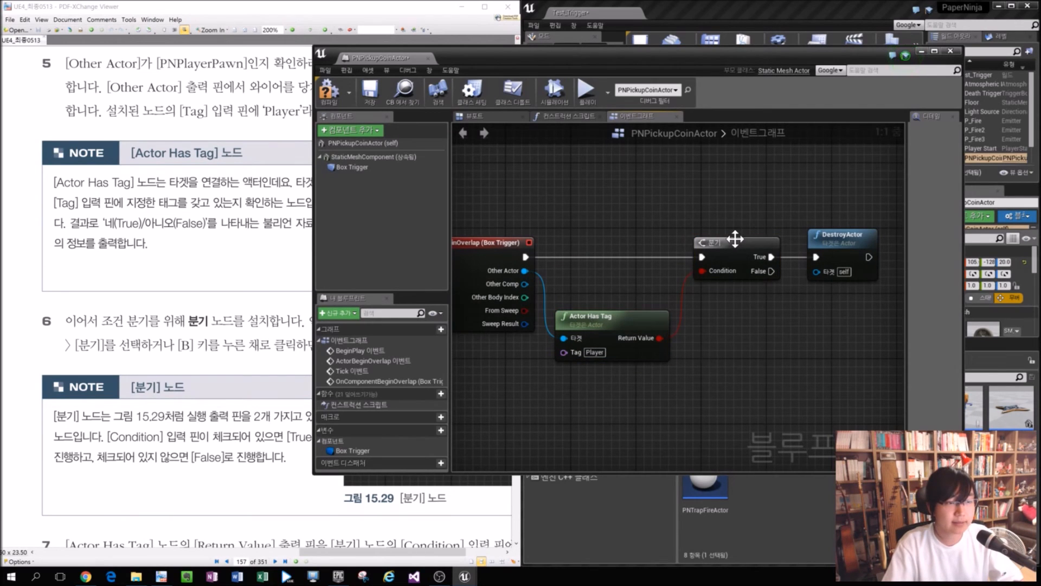
# Read the book's steps 7 to 9 and examine the finished node network in figure 15.30.
pyautogui.moveTo(185, 322); pyautogui.dragTo(176, 322)
pyautogui.scroll(-5, 284, 307)
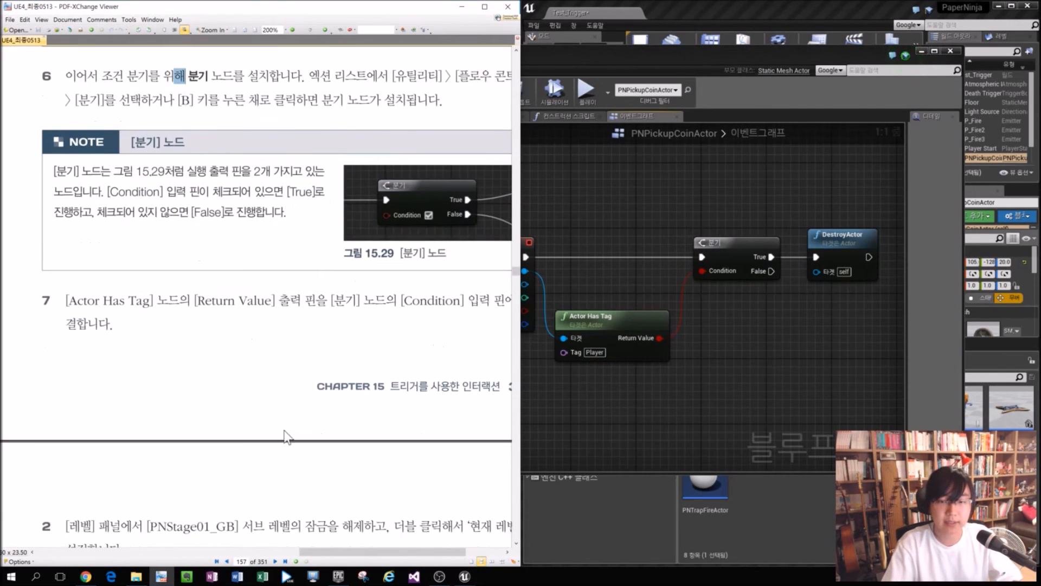
pyautogui.moveTo(383, 552); pyautogui.dragTo(201, 374)
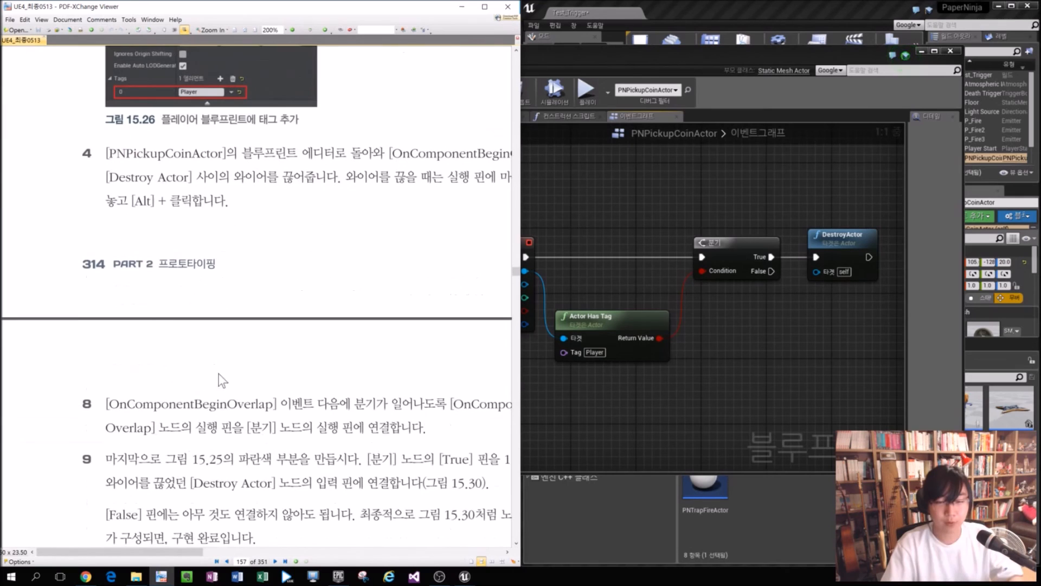
pyautogui.keyDown('ctrl'); pyautogui.scroll(-1, 379, 378); pyautogui.keyUp('ctrl')
pyautogui.scroll(-3, 386, 382)
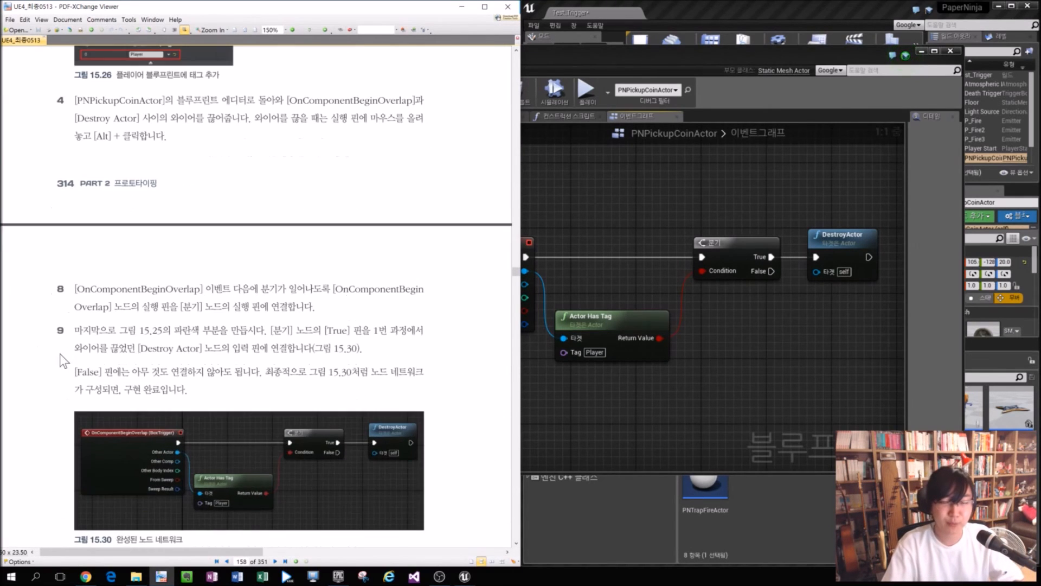
pyautogui.scroll(-2, 266, 343)
pyautogui.moveTo(241, 462); pyautogui.dragTo(68, 467)
pyautogui.keyDown('ctrl'); pyautogui.scroll(1, 93, 477); pyautogui.keyUp('ctrl')
# Tidy the graph by nudging the branch and Actor Has Tag nodes and moving DestroyActor closer to the branch.
pyautogui.click(678, 238)
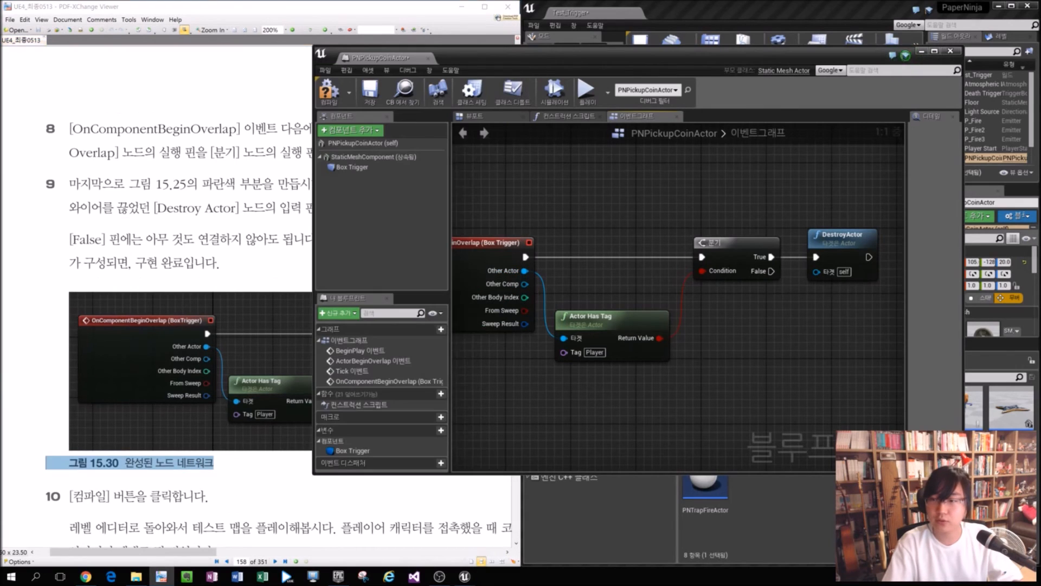
pyautogui.moveTo(657, 284); pyautogui.dragTo(700, 287, button='right')
pyautogui.scroll(-1, 701, 288)
pyautogui.click(763, 258)
pyautogui.moveTo(762, 258); pyautogui.dragTo(756, 258)
pyautogui.moveTo(658, 323); pyautogui.dragTo(648, 323)
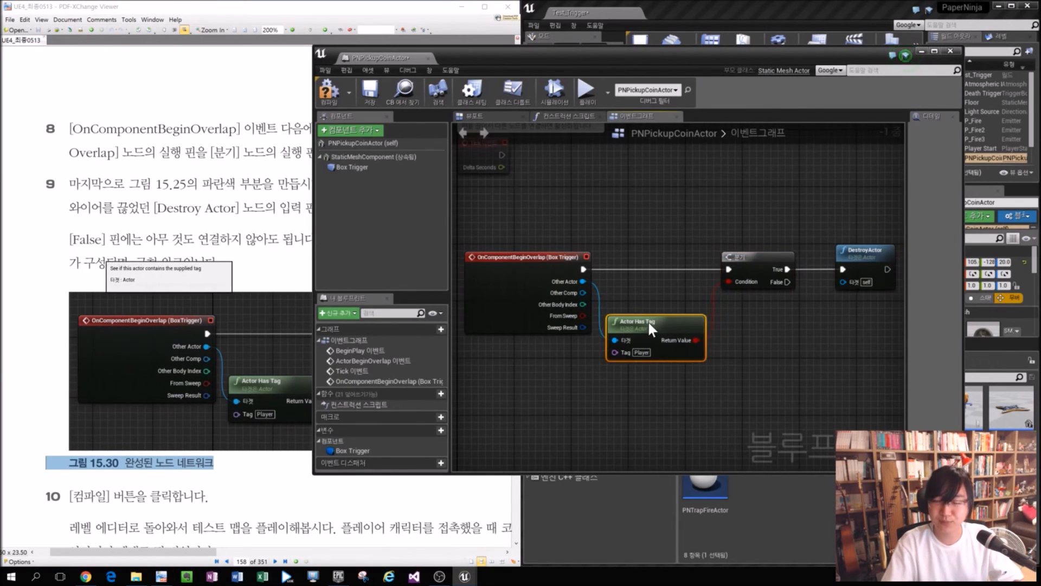
pyautogui.moveTo(765, 257); pyautogui.dragTo(766, 256)
pyautogui.moveTo(863, 250); pyautogui.dragTo(835, 249)
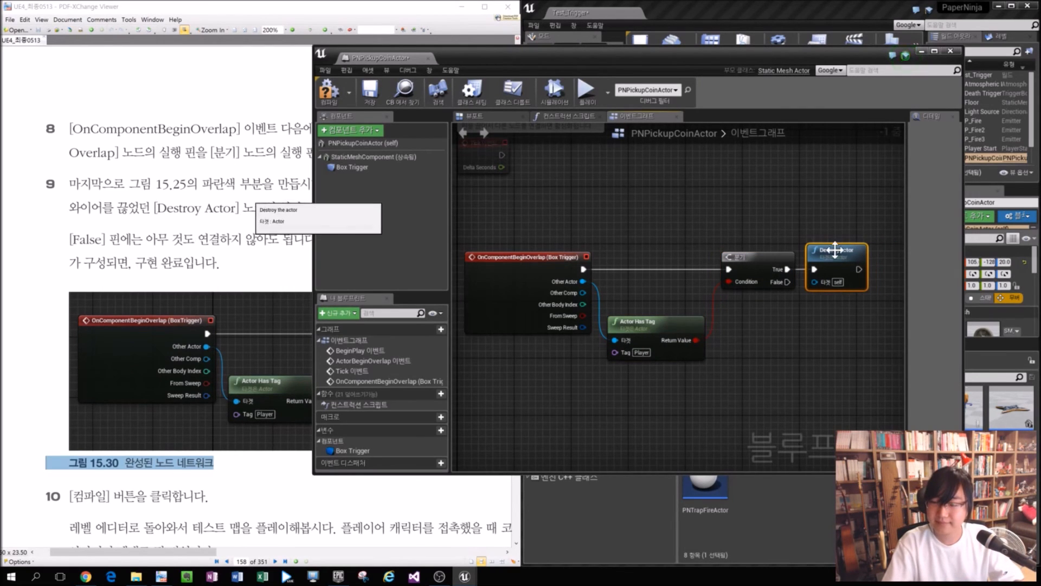
# Check the book's steps 10 and 11, and compile and save the PNPickupCoinActor blueprint.
pyautogui.click(282, 304)
pyautogui.scroll(-3, 282, 304)
pyautogui.click(530, 151)
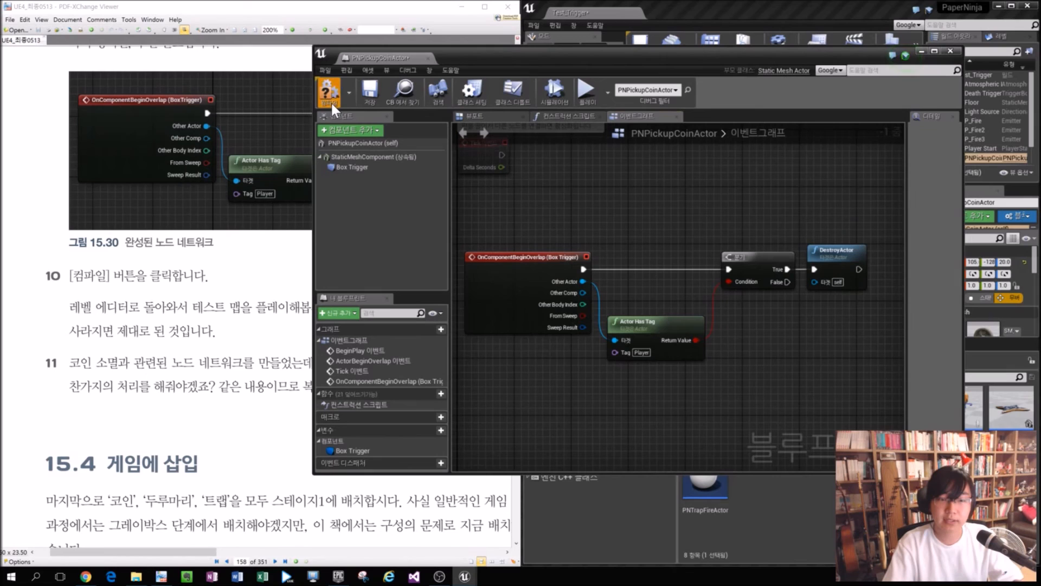
pyautogui.click(330, 100)
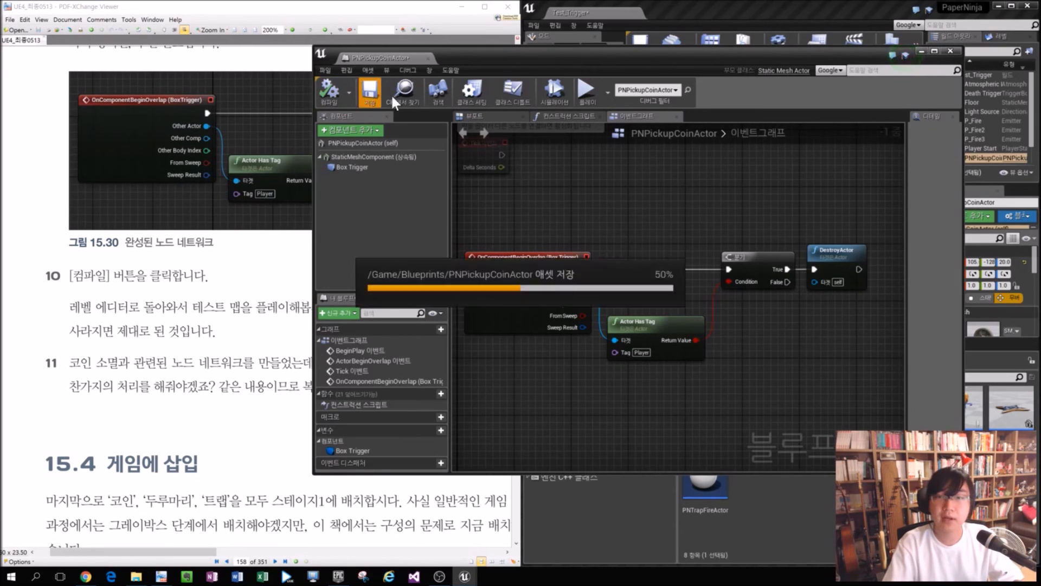
# Return to the level editor, play-test Test_Trigger by walking the character into the coin, and stop the play session.
pyautogui.click(905, 56)
pyautogui.click(921, 52)
pyautogui.click(916, 50)
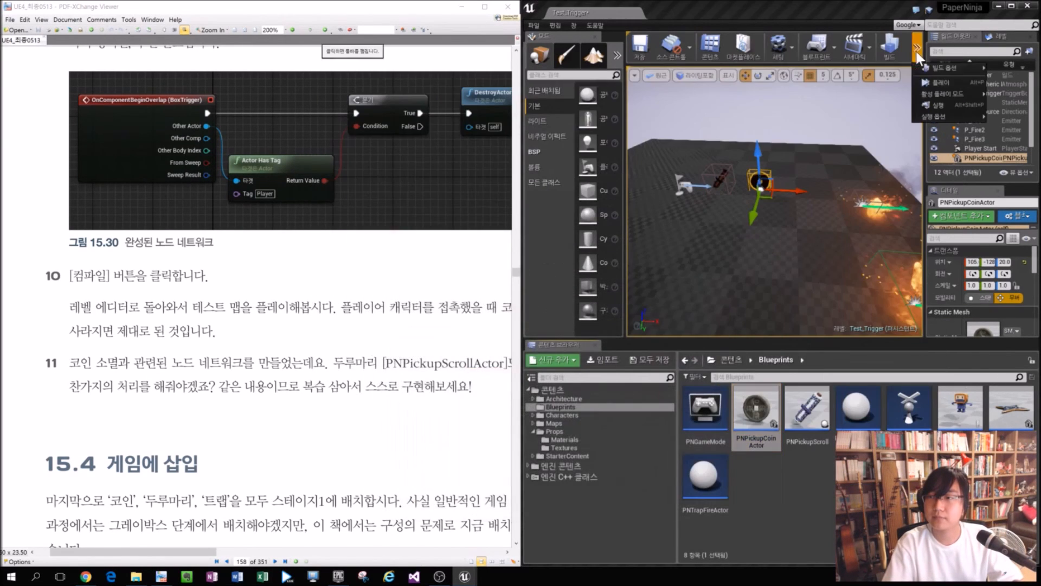
pyautogui.click(940, 113)
pyautogui.press('w')
pyautogui.press('a')
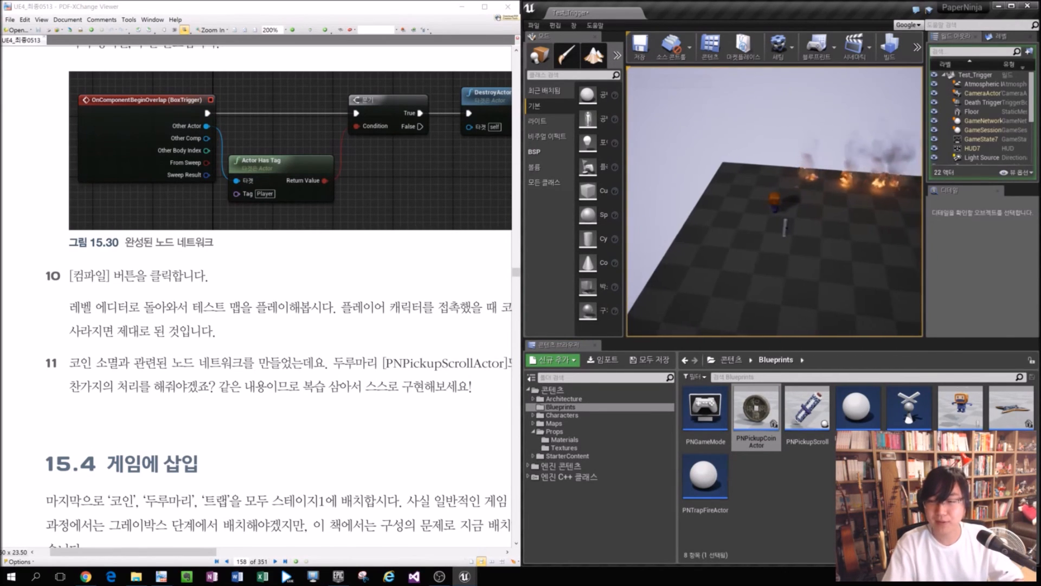
pyautogui.press('Escape')
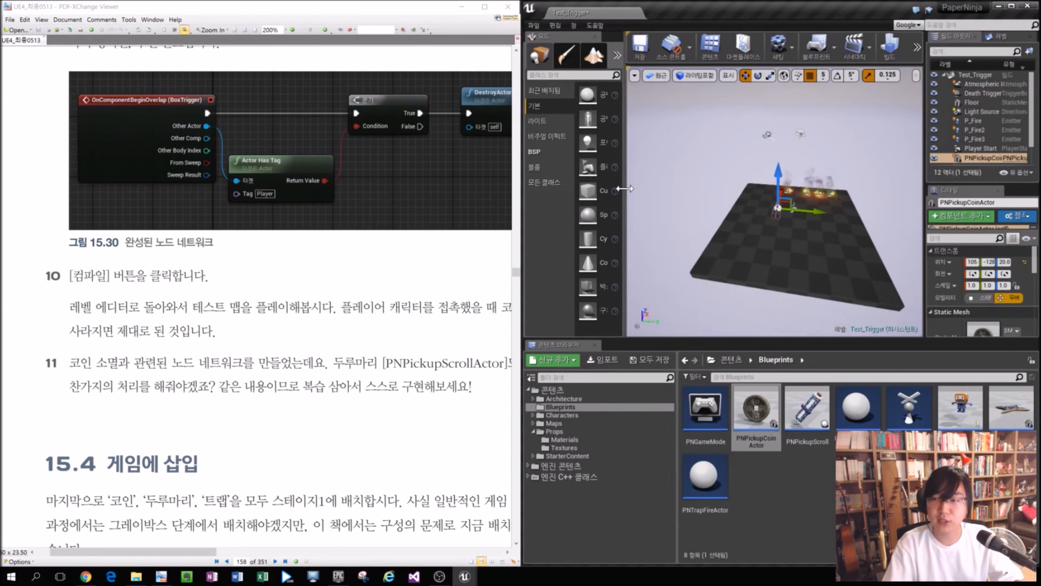
# Check step 1 of the book's section 15.4, open PNStage01_Top from the Maps/Stage01 folder, and save the modified Test_Trigger level.
pyautogui.click(333, 364)
pyautogui.scroll(-2, 453, 281)
pyautogui.scroll(-3, 454, 280)
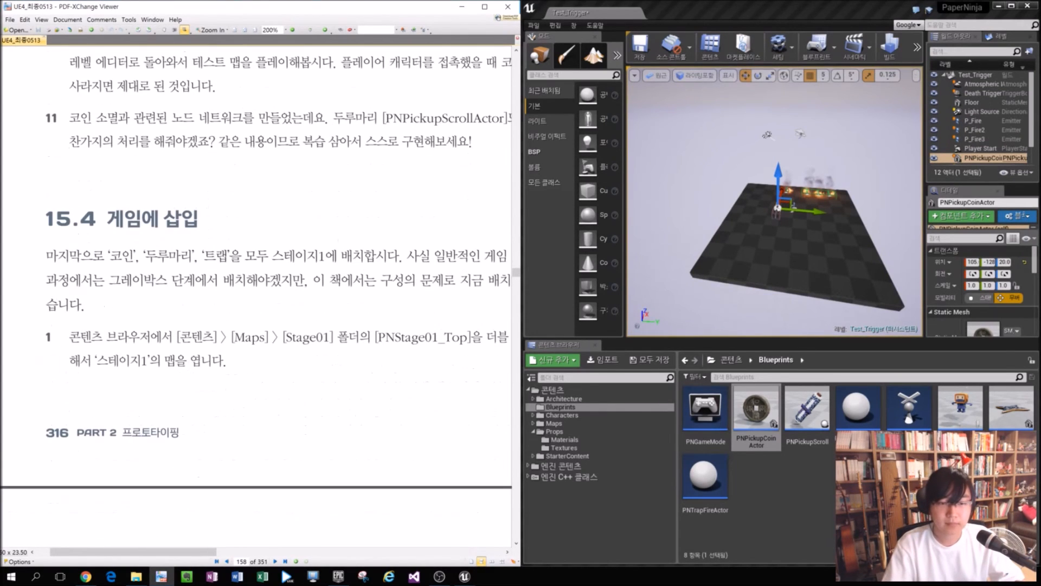
pyautogui.click(640, 148)
pyautogui.scroll(-2, 734, 167)
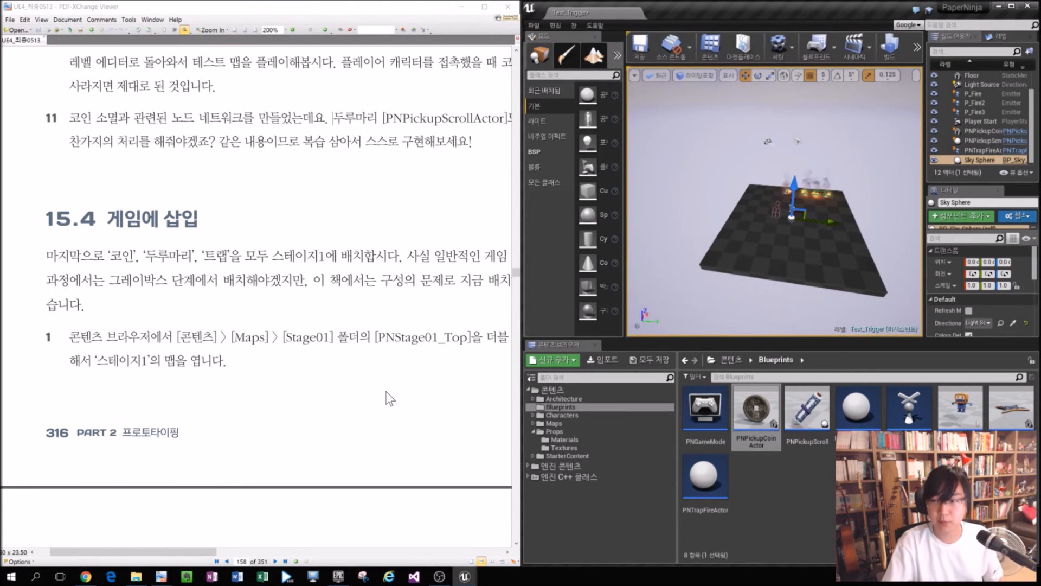
pyautogui.click(633, 423)
pyautogui.click(721, 412)
pyautogui.doubleClick(721, 412)
pyautogui.doubleClick(799, 421)
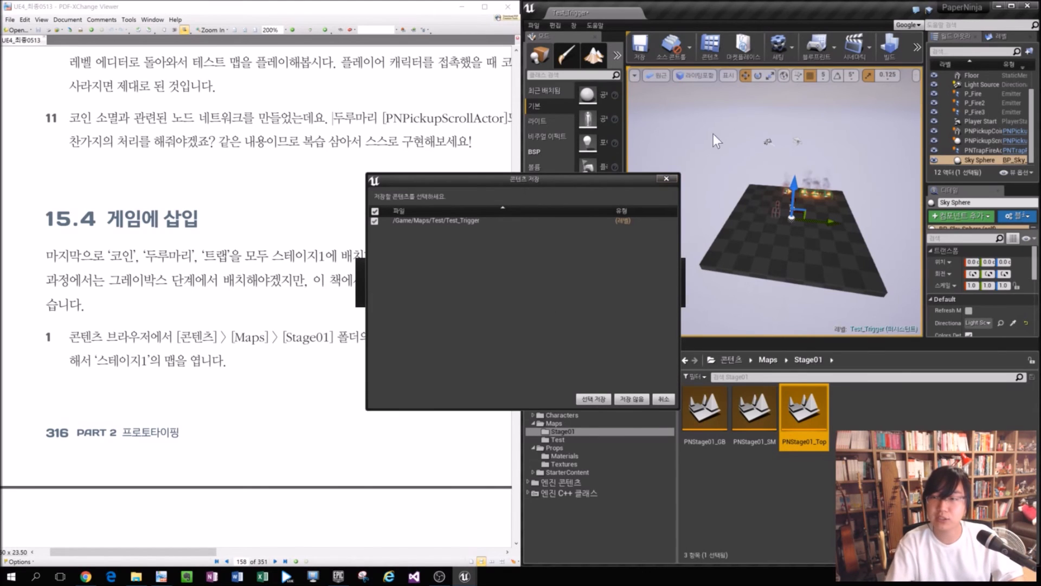
pyautogui.click(601, 399)
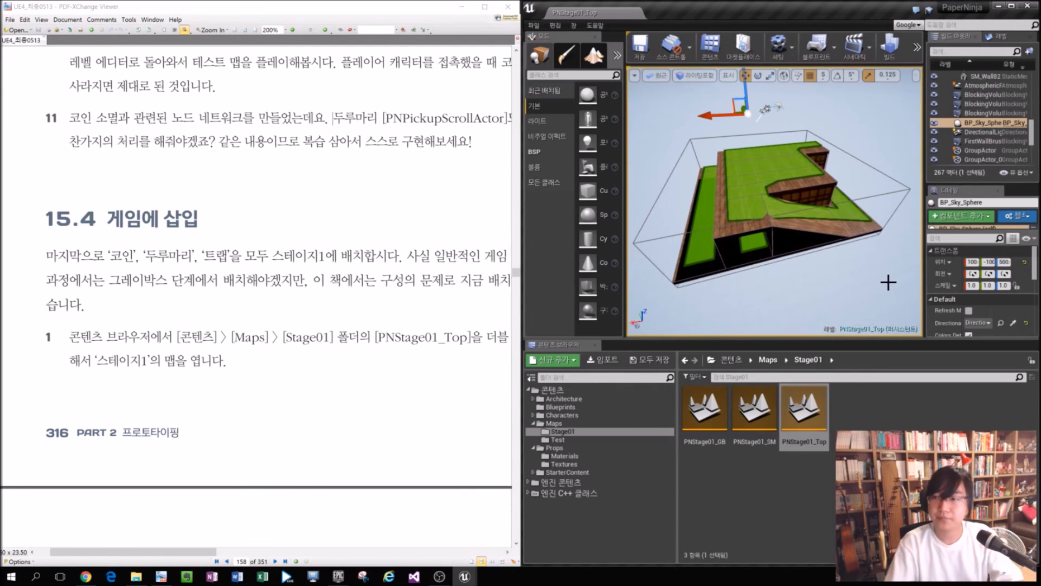
# Read the book's steps 2 to 4 and compare figure 15.31 with the stage layout.
pyautogui.moveTo(875, 269)
pyautogui.keyDown('alt'); pyautogui.mouseDown()
pyautogui.moveTo(840, 275)
pyautogui.moveTo(861, 251)
pyautogui.moveTo(861, 274)
pyautogui.mouseUp(); pyautogui.keyUp('alt')
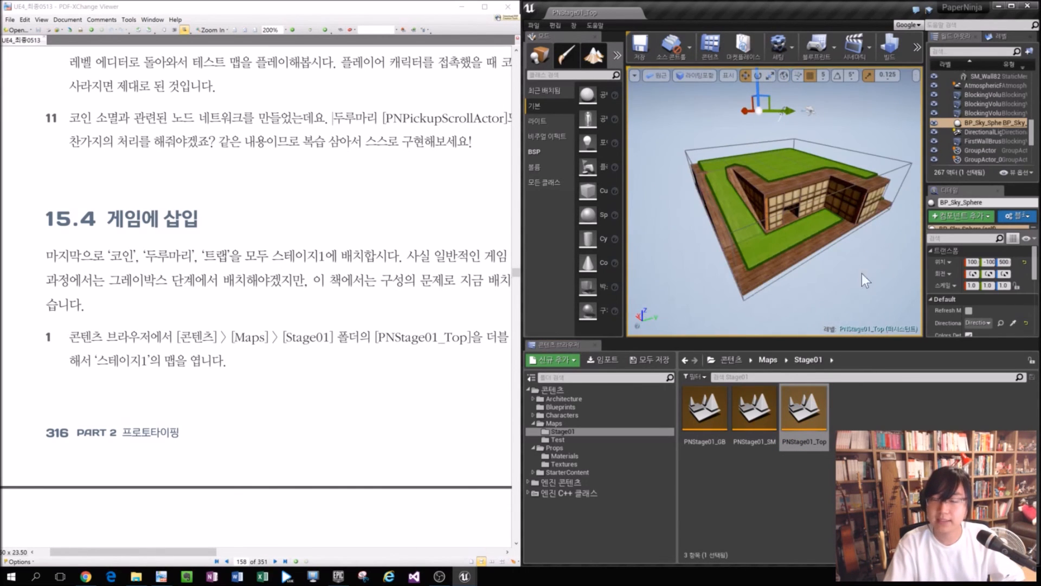
pyautogui.click(274, 401)
pyautogui.keyDown('ctrl'); pyautogui.scroll(-2, 392, 347); pyautogui.keyUp('ctrl')
pyautogui.keyDown('ctrl'); pyautogui.scroll(1, 238, 378); pyautogui.keyUp('ctrl')
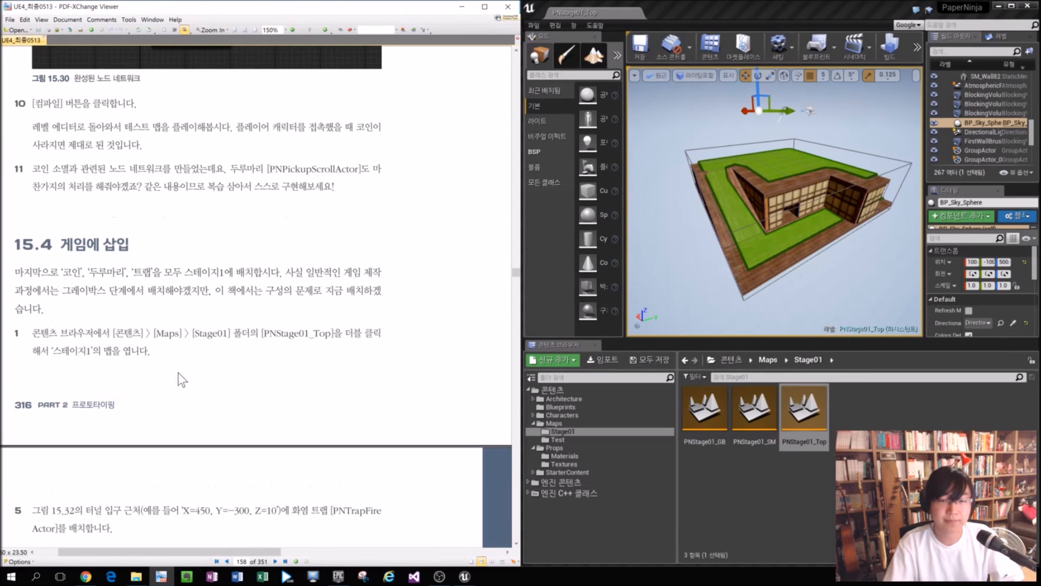
pyautogui.moveTo(247, 548); pyautogui.dragTo(492, 544)
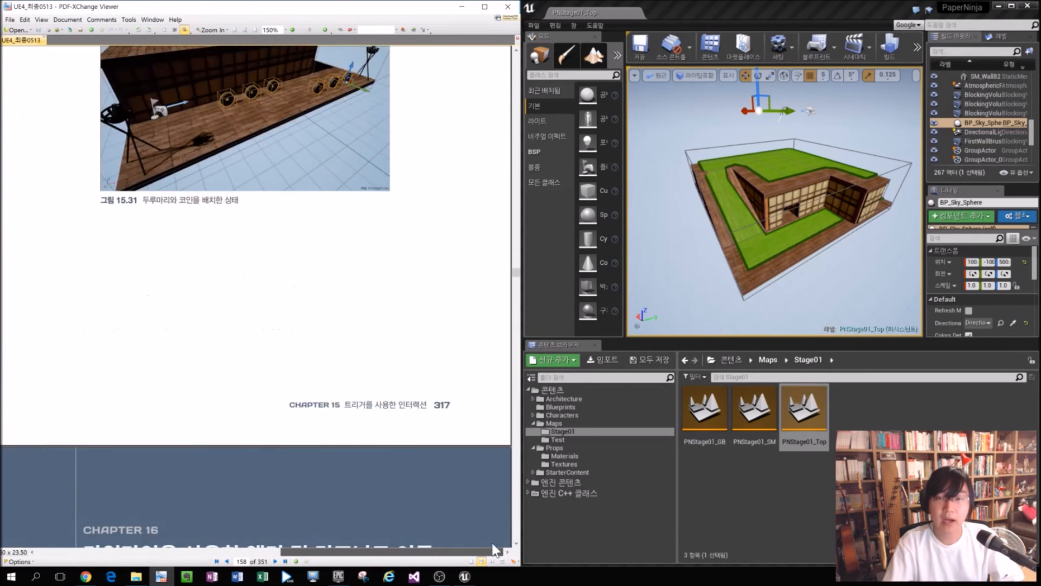
pyautogui.scroll(6, 365, 389)
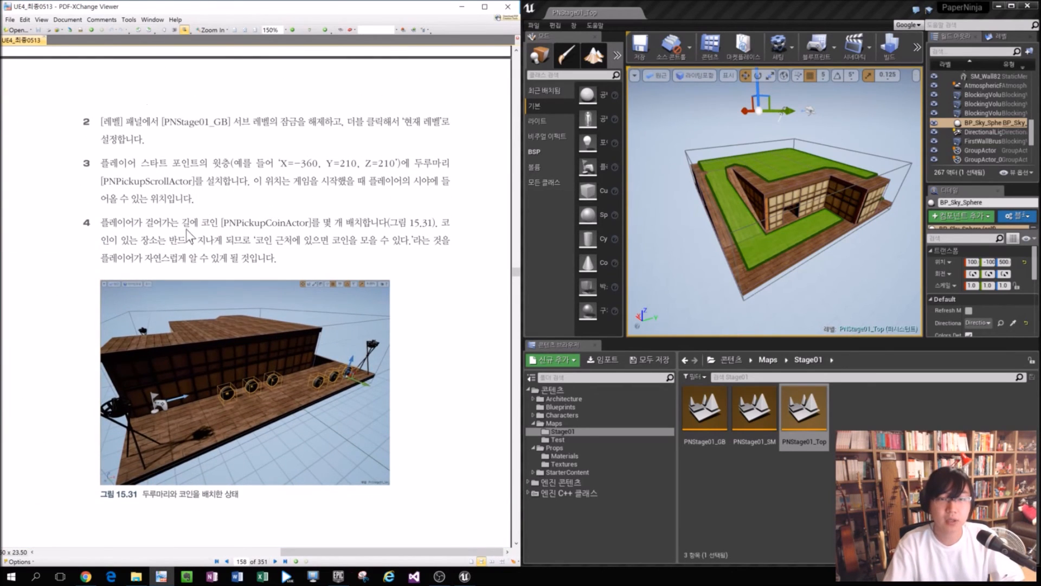
pyautogui.keyDown('ctrl'); pyautogui.scroll(1, 119, 484); pyautogui.keyUp('ctrl')
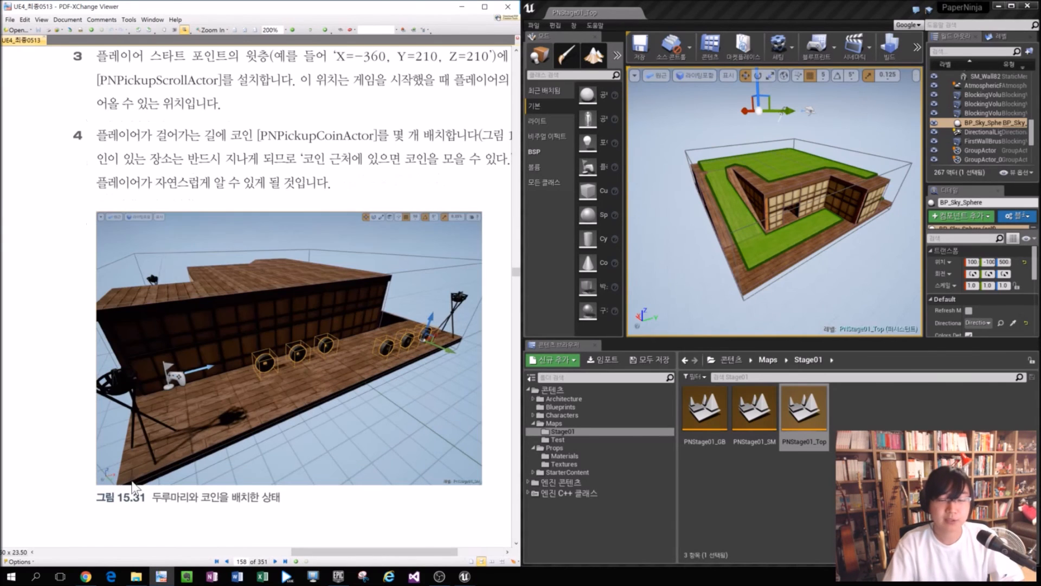
pyautogui.keyDown('alt'); pyautogui.moveTo(679, 295); pyautogui.dragTo(718, 274); pyautogui.keyUp('alt')
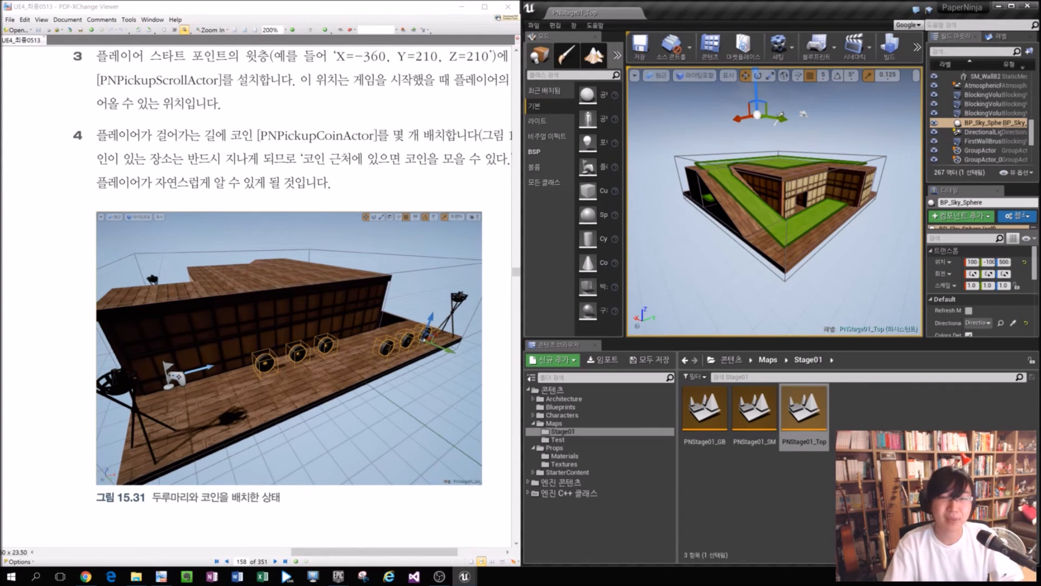
pyautogui.scroll(3, 340, 439)
pyautogui.moveTo(341, 550); pyautogui.dragTo(363, 548)
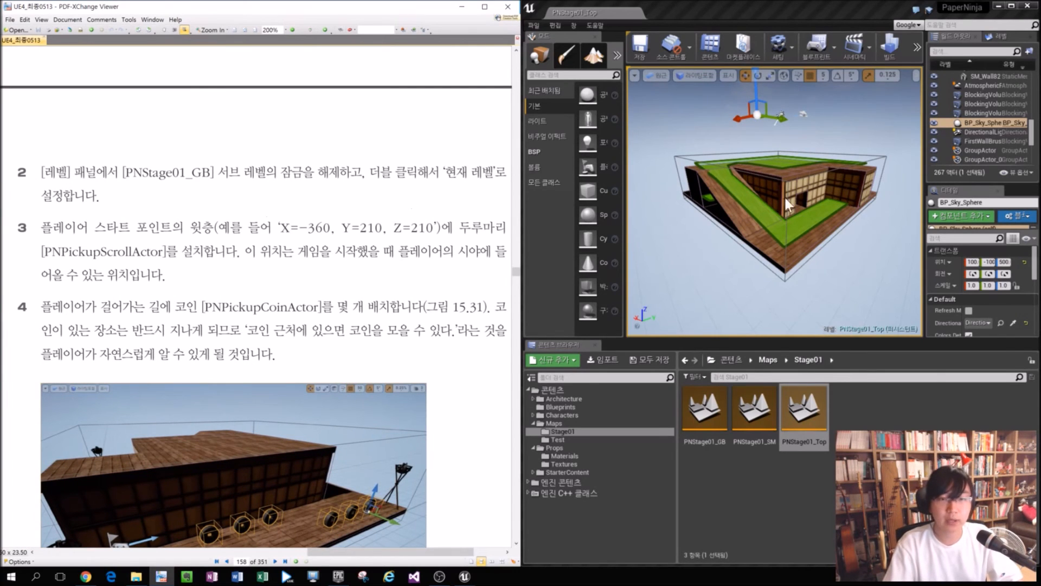
# Float and enlarge the Levels panel, make PNStage01_GB the current level, and bring the book's steps 2 to 4 back into view.
pyautogui.click(1010, 36)
pyautogui.moveTo(1014, 43); pyautogui.dragTo(145, 142)
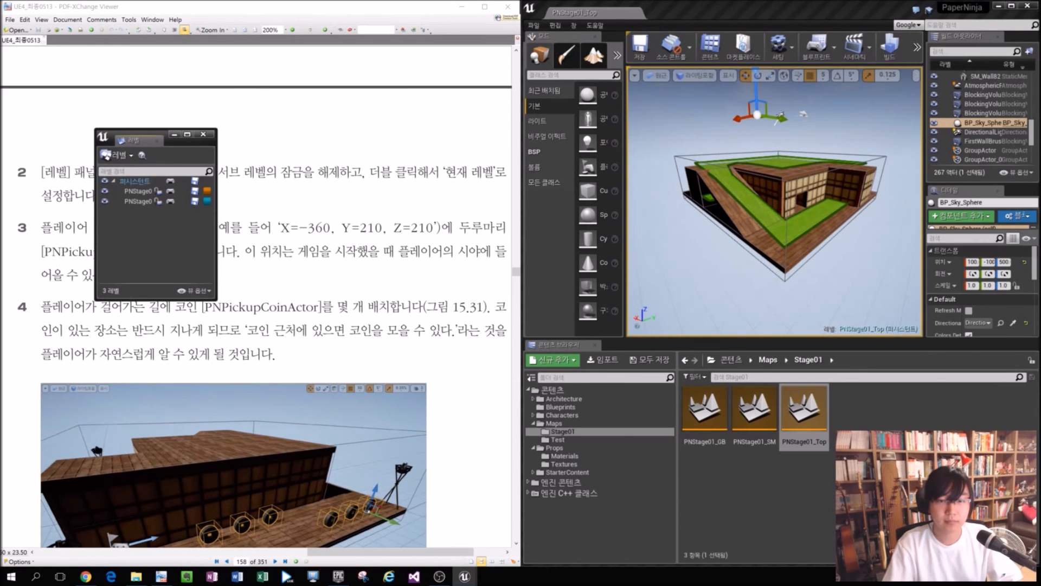
pyautogui.moveTo(217, 301); pyautogui.dragTo(418, 297)
pyautogui.moveTo(227, 140); pyautogui.dragTo(279, 379)
pyautogui.doubleClick(211, 431)
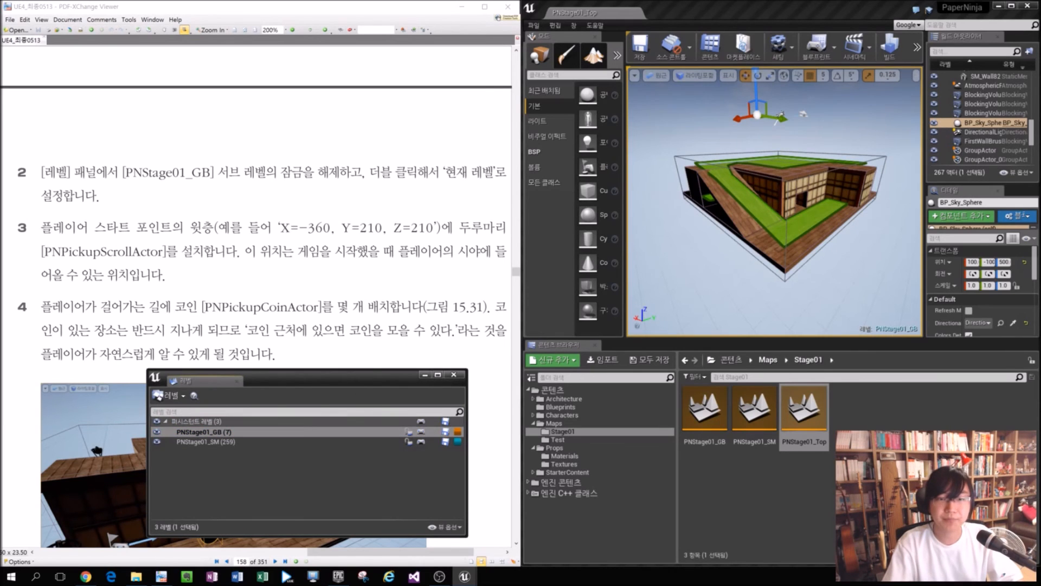
pyautogui.moveTo(319, 375); pyautogui.dragTo(307, 374)
pyautogui.click(425, 317)
pyautogui.keyDown('ctrl'); pyautogui.scroll(-2, 433, 323); pyautogui.keyUp('ctrl')
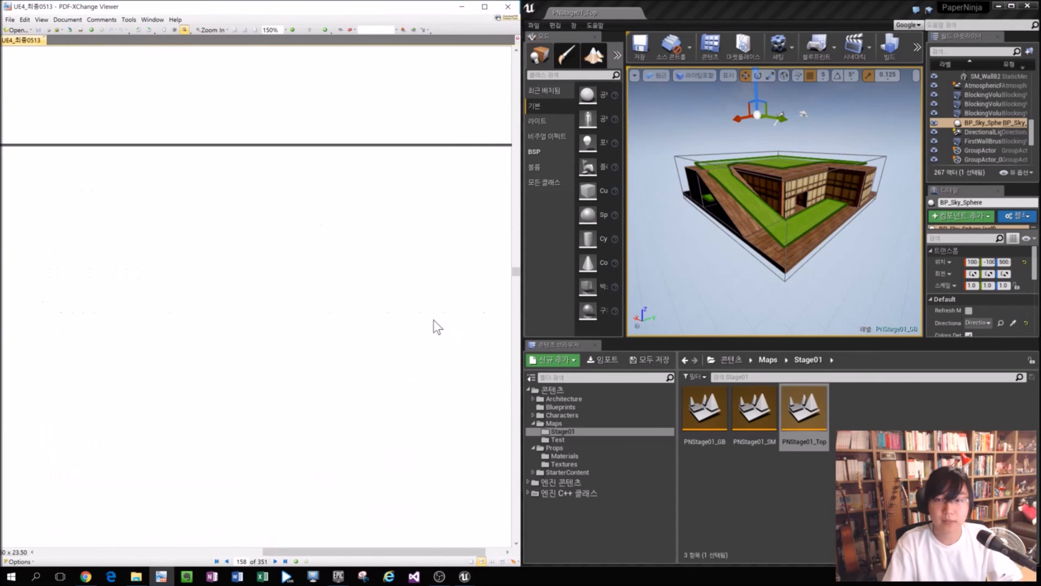
pyautogui.hscroll(1, 381, 545)
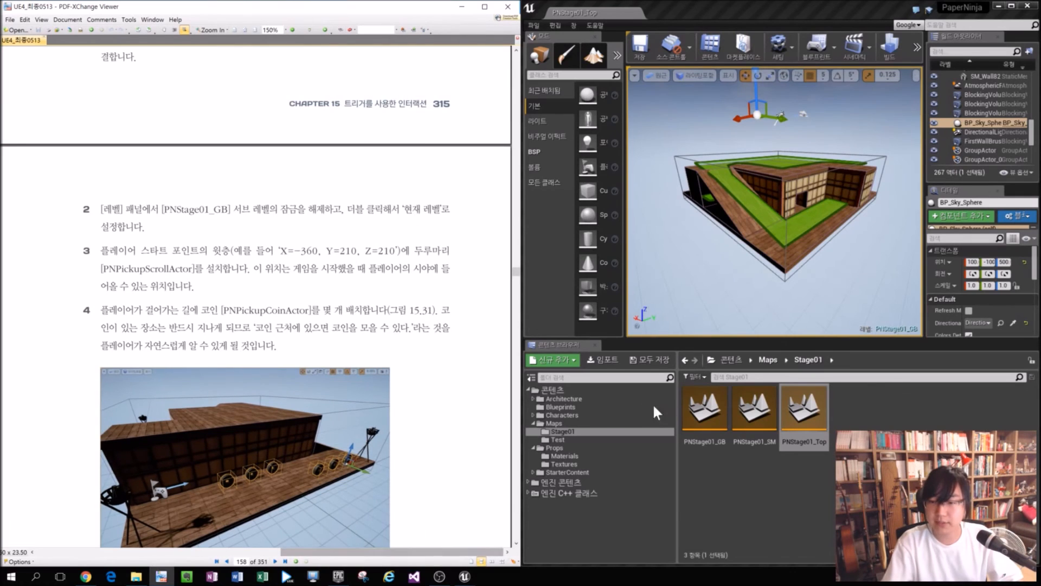
pyautogui.click(654, 406)
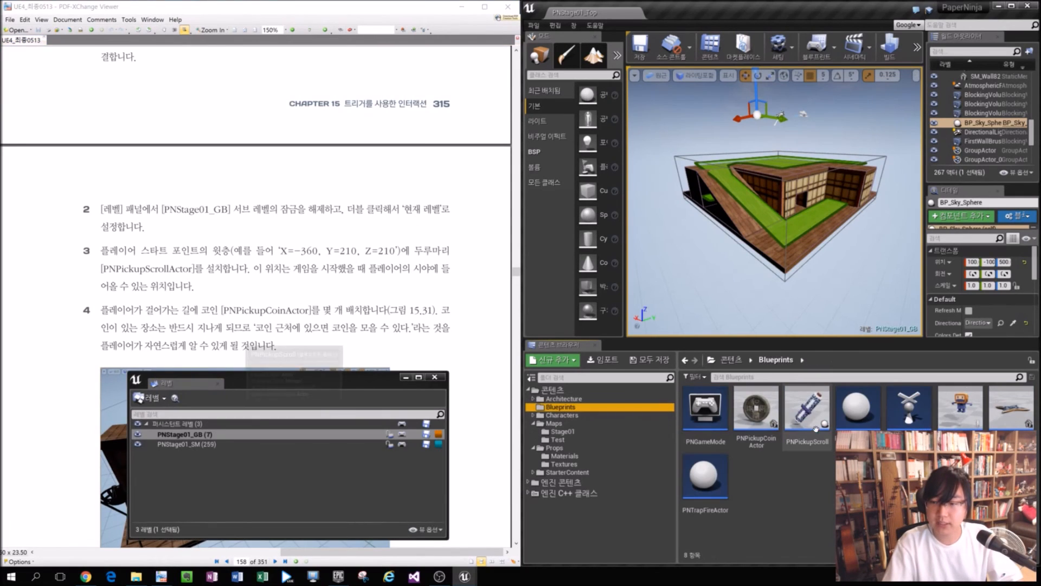
pyautogui.moveTo(812, 403)
pyautogui.mouseDown()
pyautogui.moveTo(770, 263)
pyautogui.moveTo(806, 414)
pyautogui.mouseUp()
pyautogui.click(595, 449)
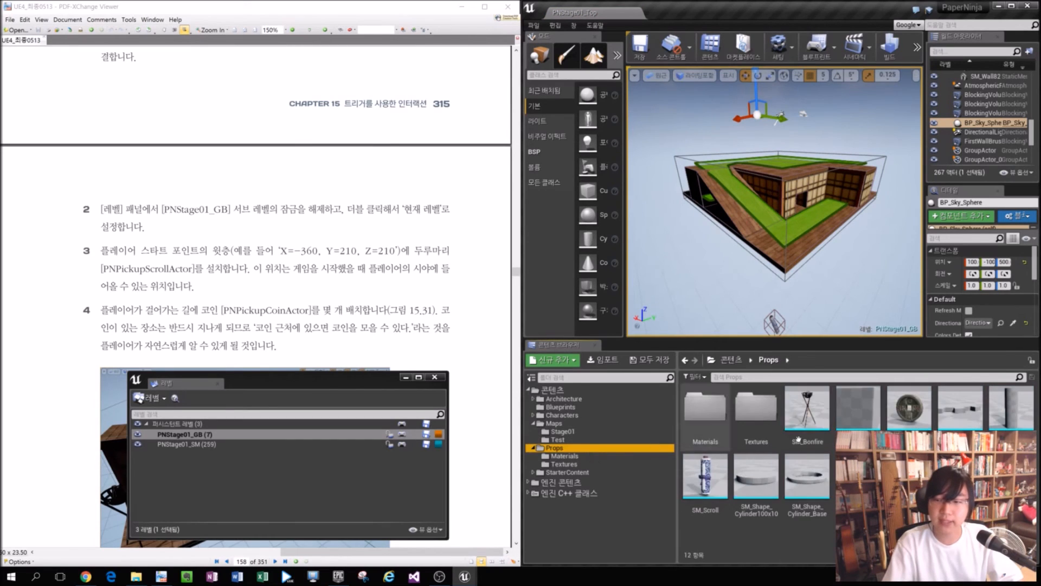
pyautogui.click(703, 492)
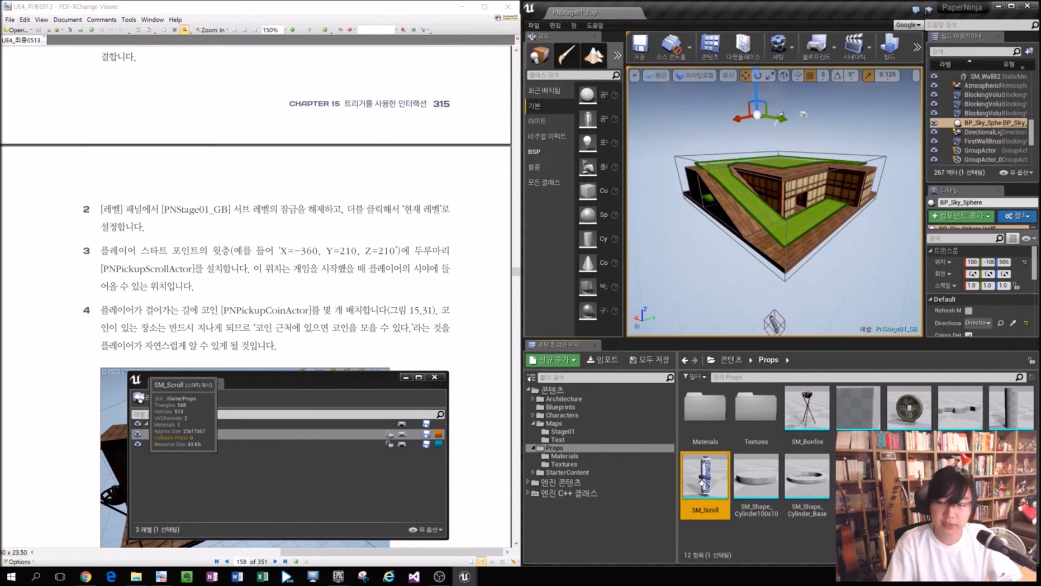
pyautogui.moveTo(702, 482); pyautogui.dragTo(766, 233)
pyautogui.scroll(6, 778, 252)
pyautogui.scroll(-1, 731, 309)
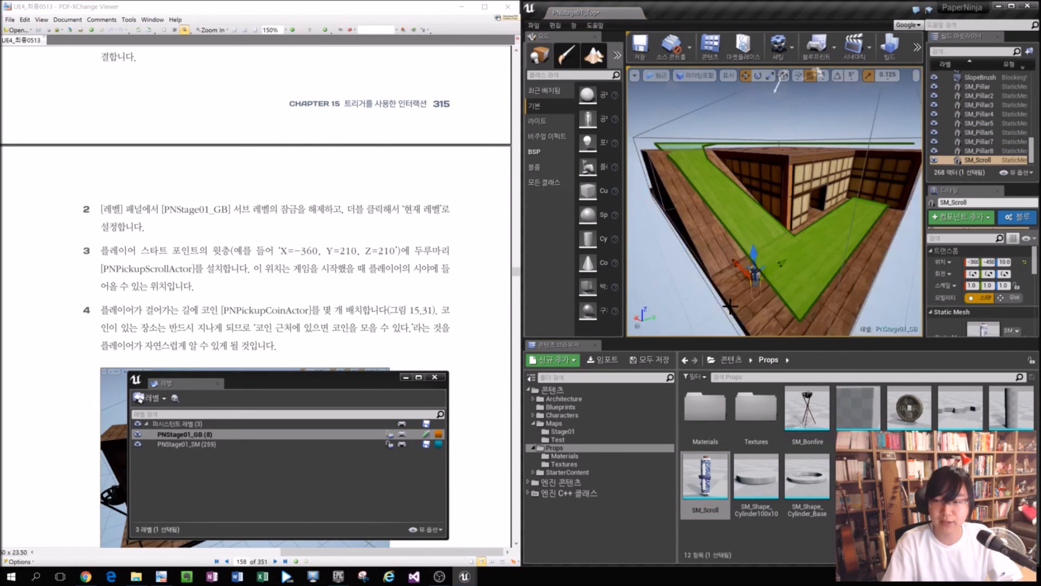
pyautogui.keyDown('alt'); pyautogui.moveTo(700, 322); pyautogui.dragTo(710, 257); pyautogui.keyUp('alt')
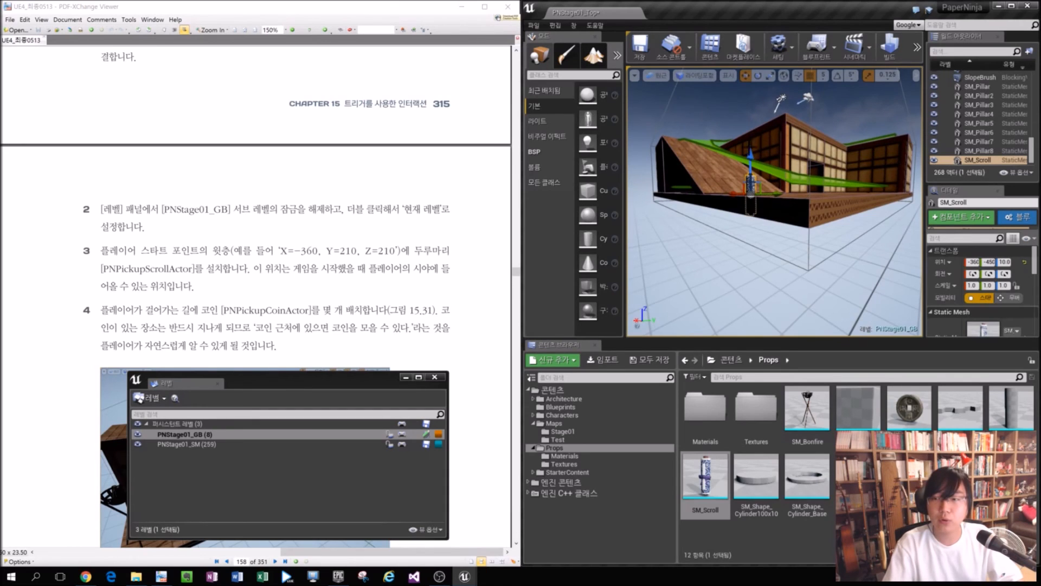
pyautogui.scroll(4, 746, 151)
pyautogui.keyDown('alt'); pyautogui.moveTo(743, 176); pyautogui.dragTo(714, 250); pyautogui.keyUp('alt')
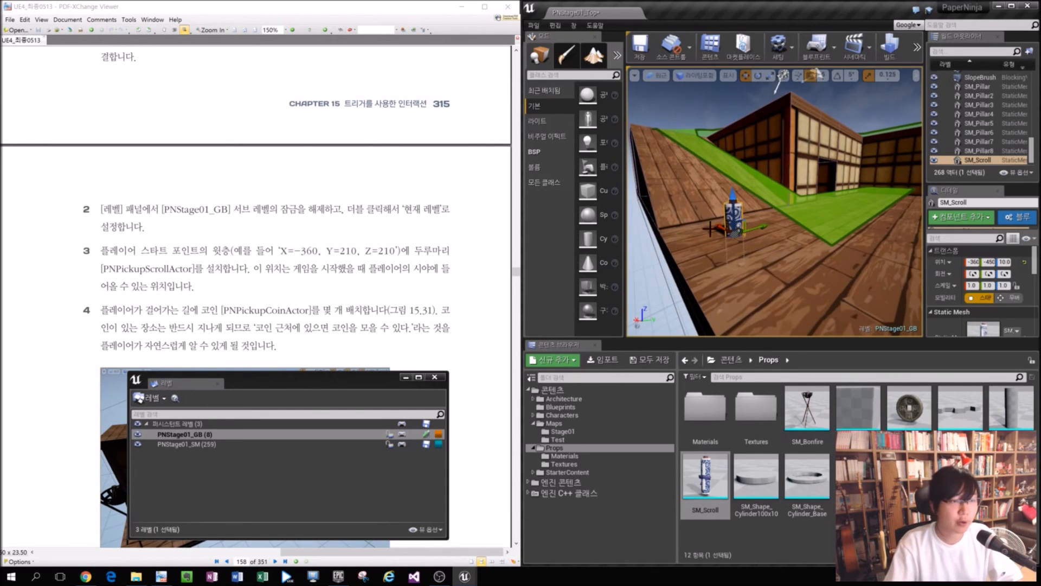
pyautogui.press('Delete')
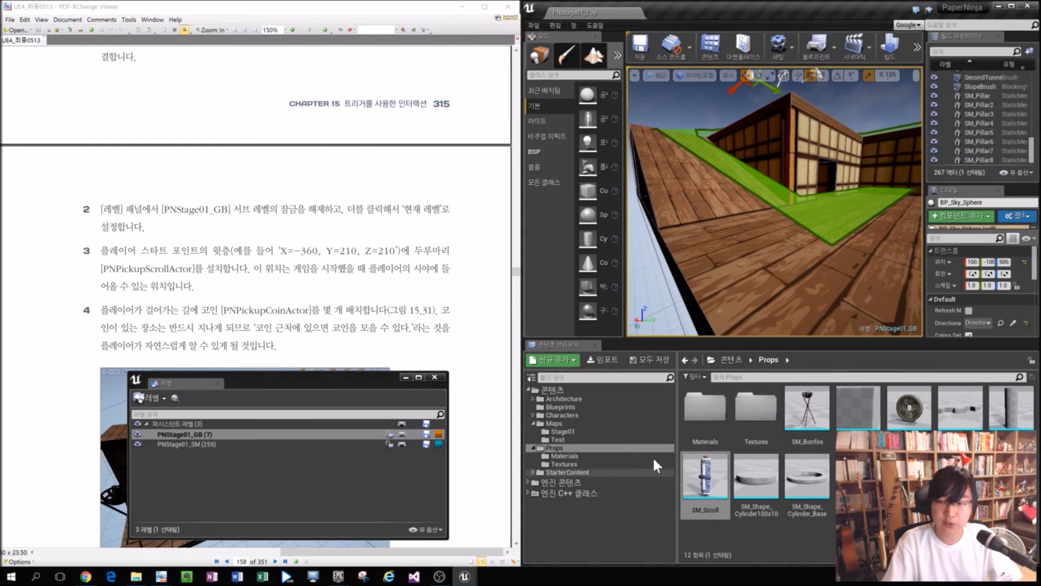
# Place a PNPickupScroll from the Blueprints folder on the stage's wooden floor and focus the view on it.
pyautogui.click(561, 407)
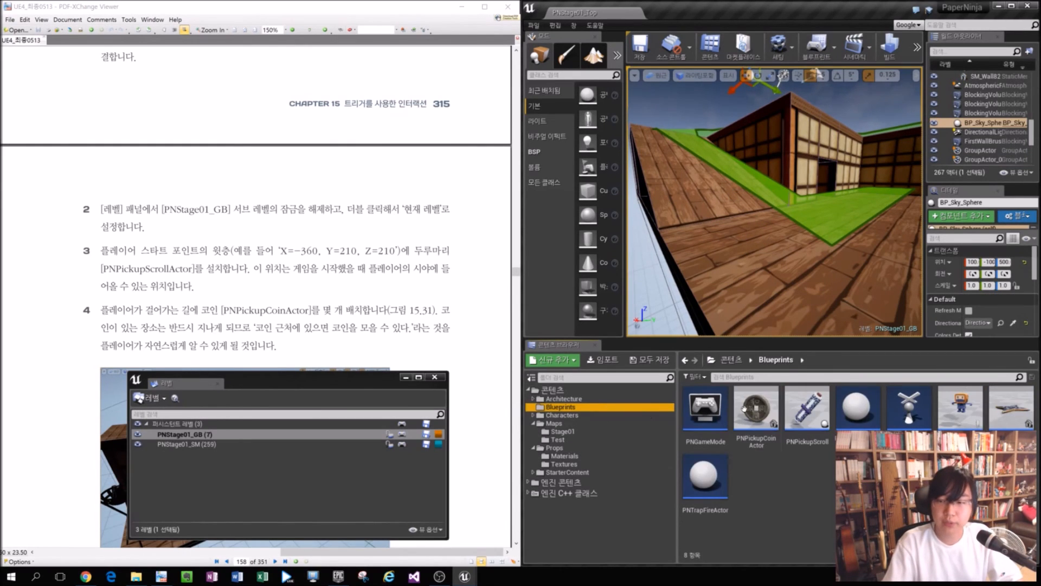
pyautogui.moveTo(789, 418); pyautogui.dragTo(753, 245)
pyautogui.press('f')
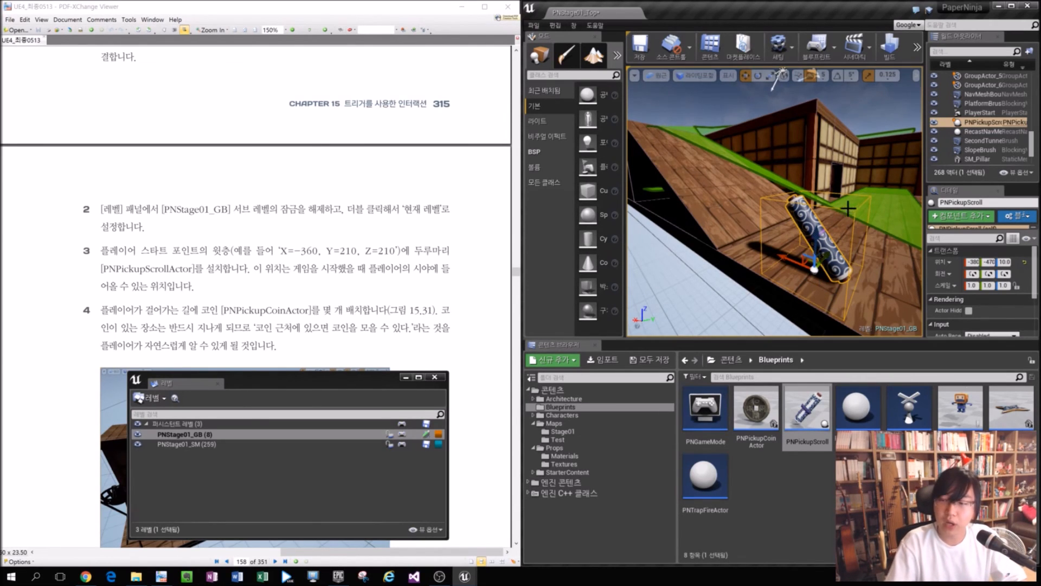
# Float the Details panel and set the scroll's location to X -360, Y 210, Z 210.
pyautogui.moveTo(951, 190); pyautogui.dragTo(163, 291)
pyautogui.moveTo(248, 448); pyautogui.dragTo(430, 540)
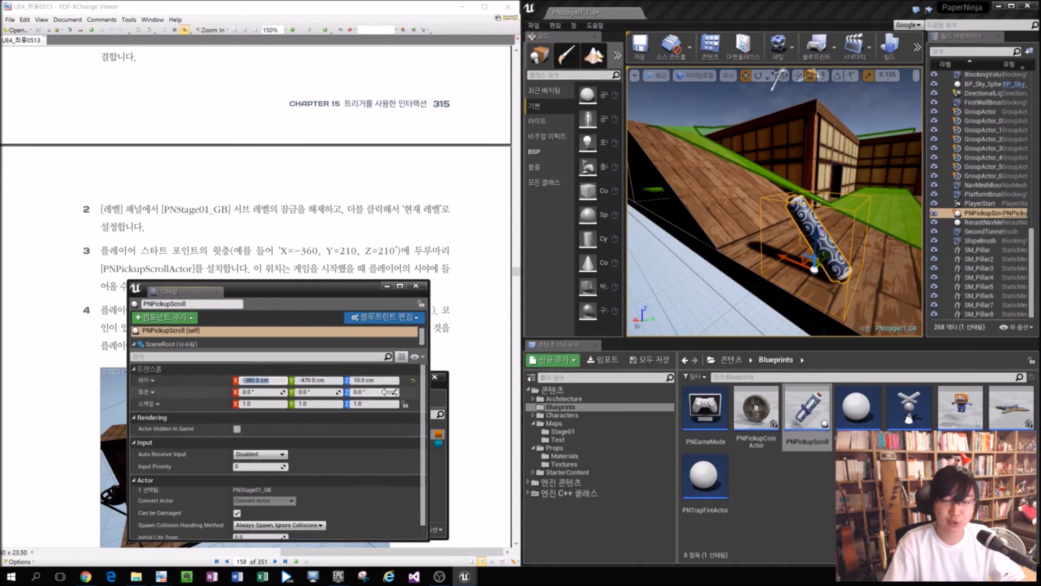
pyautogui.write('-360')
pyautogui.press('Tab')
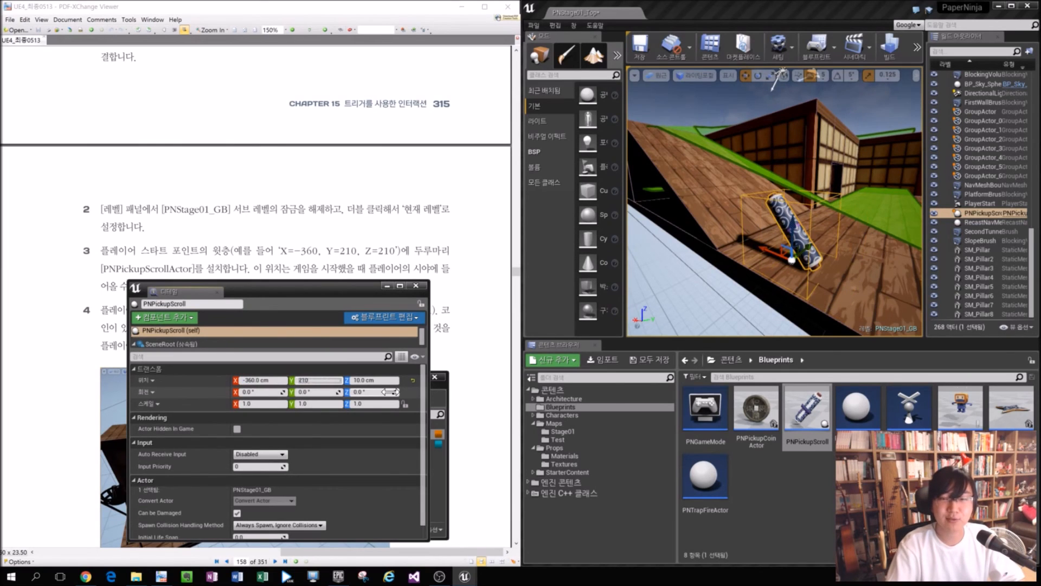
pyautogui.write('210')
pyautogui.press('Tab')
pyautogui.write('210')
pyautogui.press('Return')
pyautogui.press('f')
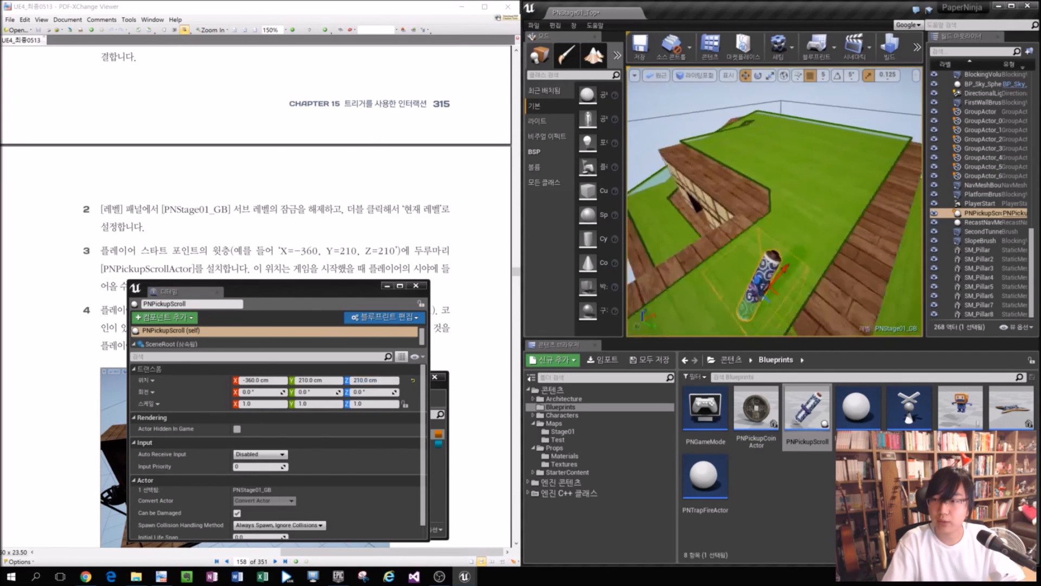
# Turn off the Navigation display in the viewport and compare the scroll's spot on the upper floor with figure 15.31.
pyautogui.click(633, 74)
pyautogui.click(675, 75)
pyautogui.click(723, 72)
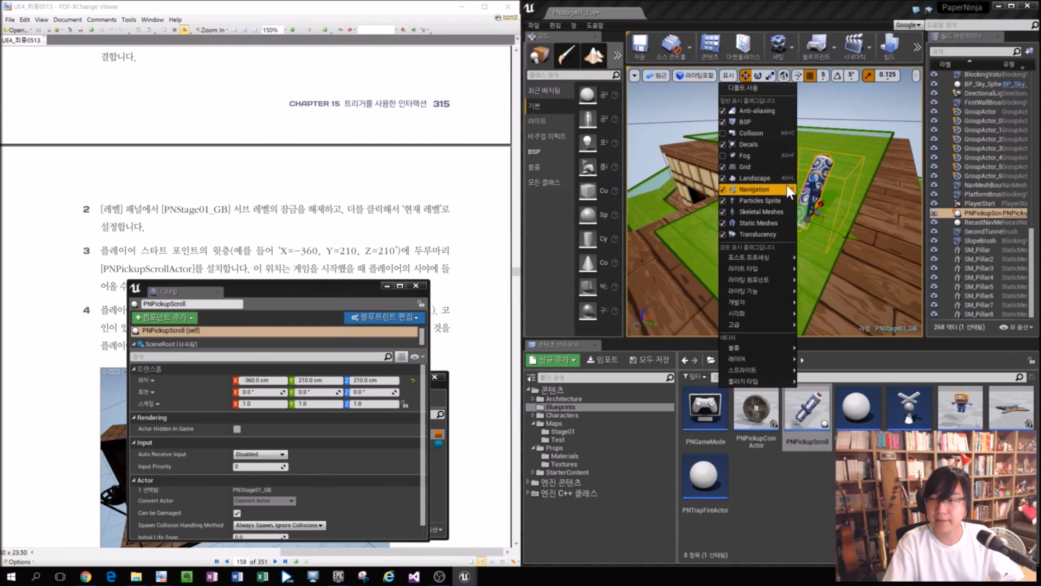
pyautogui.click(771, 178)
pyautogui.moveTo(837, 195)
pyautogui.mouseDown(button='right')
pyautogui.moveTo(868, 197)
pyautogui.moveTo(803, 212)
pyautogui.moveTo(830, 200)
pyautogui.mouseUp(button='right')
pyautogui.scroll(-5, 838, 195)
pyautogui.keyDown('alt'); pyautogui.moveTo(748, 229); pyautogui.dragTo(651, 222); pyautogui.keyUp('alt')
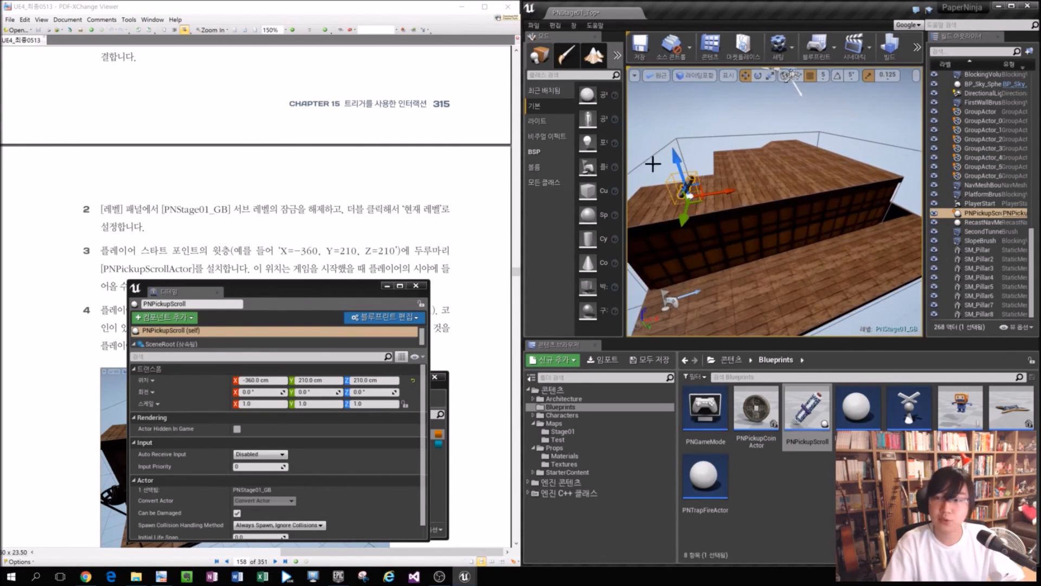
pyautogui.click(226, 269)
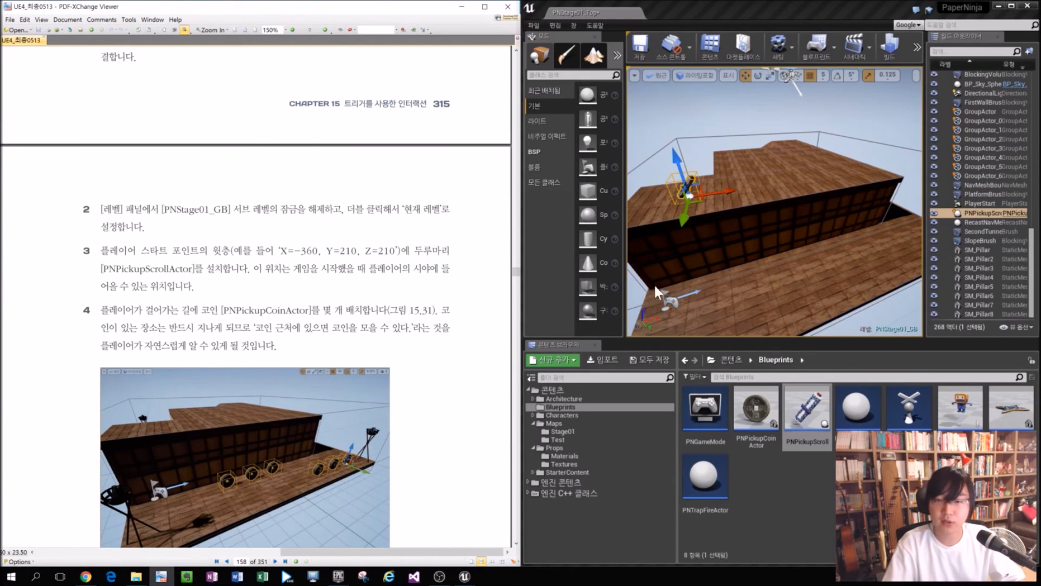
# Save the level and switch the viewport to the Top view.
pyautogui.click(655, 277)
pyautogui.hotkey('ctrl', 's')
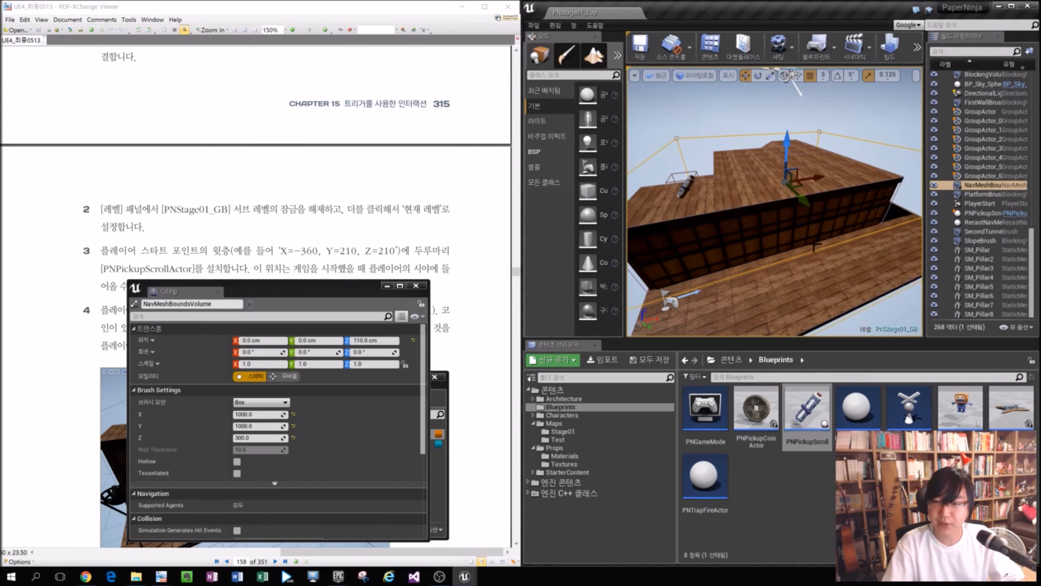
pyautogui.click(661, 75)
pyautogui.click(670, 111)
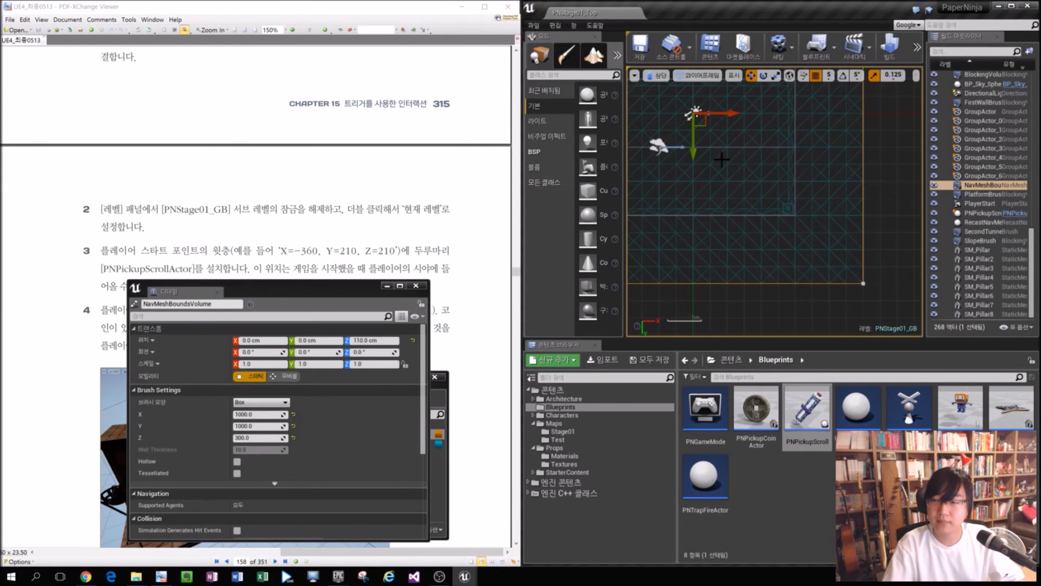
# Show the Top view with Lit shading instead of Wireframe.
pyautogui.click(698, 78)
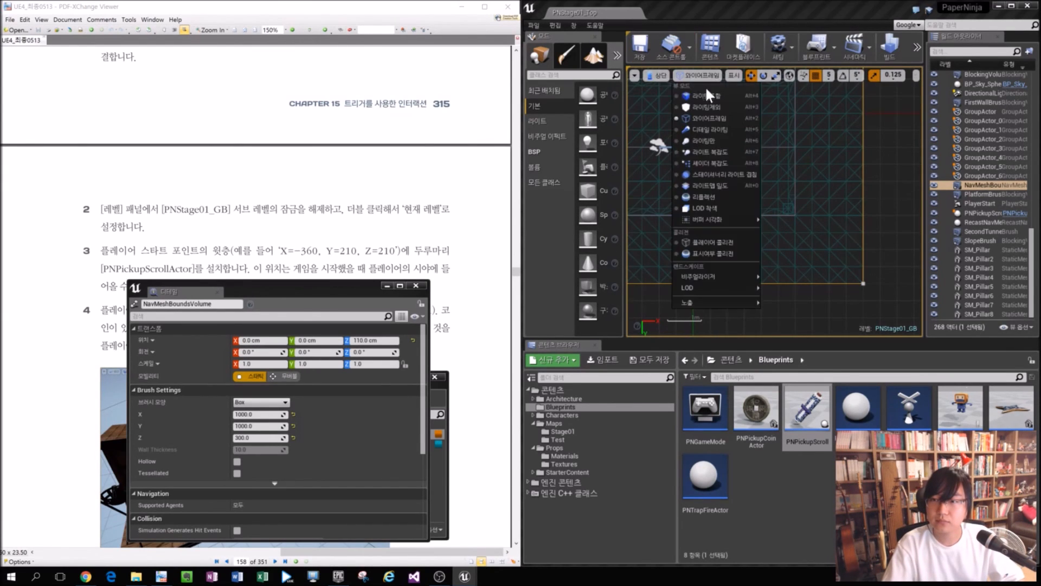
pyautogui.click(705, 87)
pyautogui.scroll(-2, 746, 276)
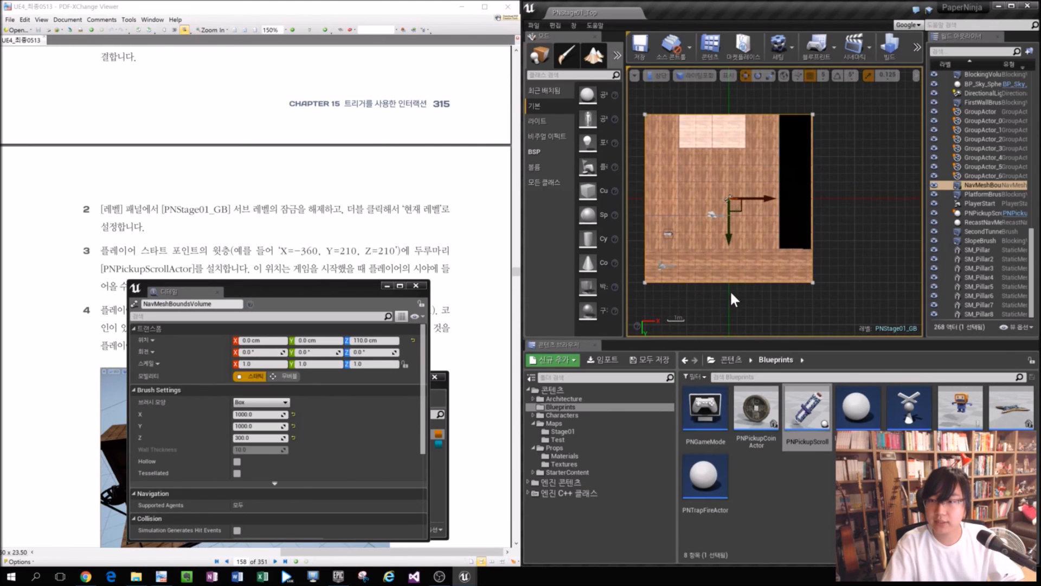
# Place a PNPickupCoinActor on the walkway ahead of the player start, at about X -80, Y 365, Z 10.
pyautogui.moveTo(686, 296); pyautogui.dragTo(732, 273, button='right')
pyautogui.scroll(5, 721, 252)
pyautogui.scroll(1, 705, 247)
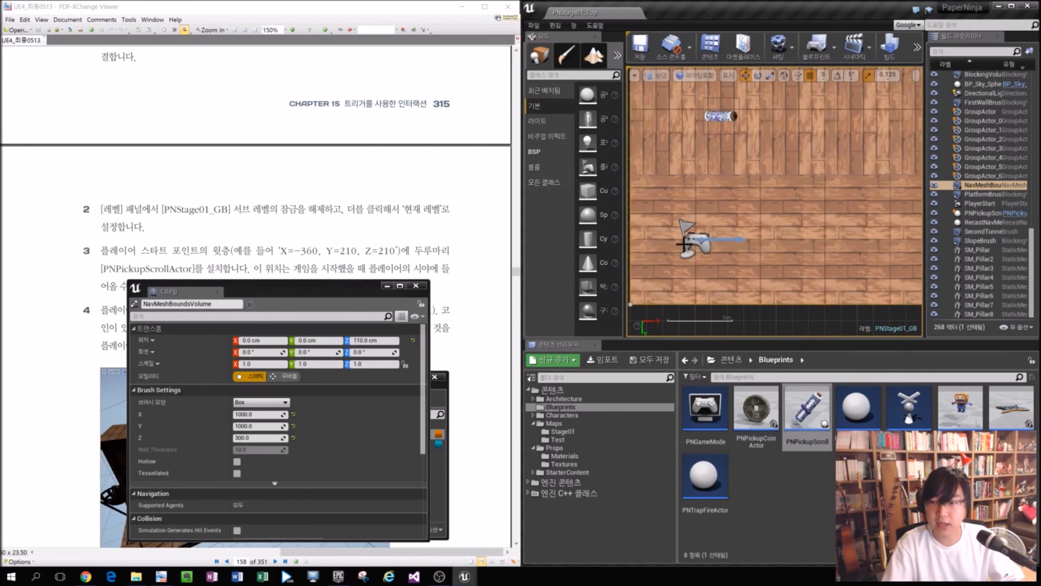
pyautogui.click(697, 239)
pyautogui.scroll(2, 756, 276)
pyautogui.moveTo(750, 287); pyautogui.dragTo(718, 295, button='right')
pyautogui.moveTo(757, 414); pyautogui.dragTo(780, 217)
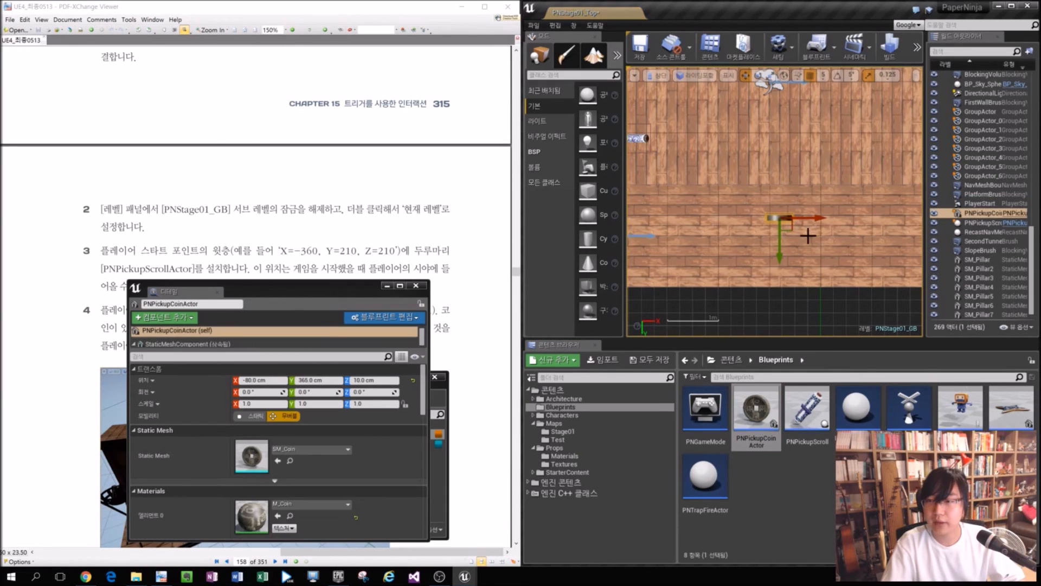
# Set the position grid snap to 50 and duplicate the coin twice along X, at X 70 and X 220.
pyautogui.moveTo(830, 307); pyautogui.dragTo(723, 295, button='right')
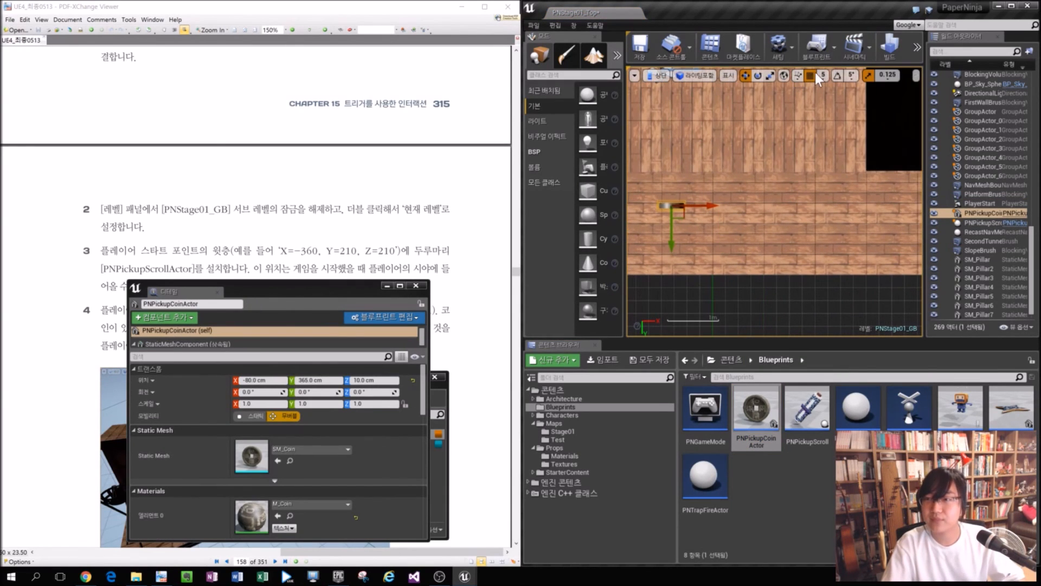
pyautogui.click(819, 76)
pyautogui.click(829, 133)
pyautogui.keyDown('alt'); pyautogui.moveTo(699, 205); pyautogui.dragTo(839, 206); pyautogui.keyUp('alt')
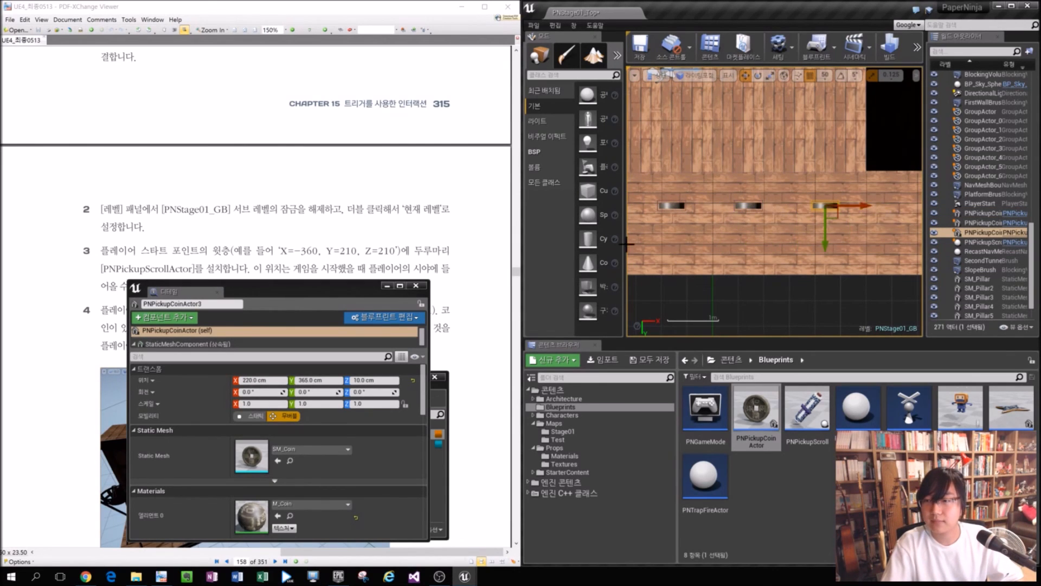
pyautogui.moveTo(744, 206); pyautogui.dragTo(806, 204)
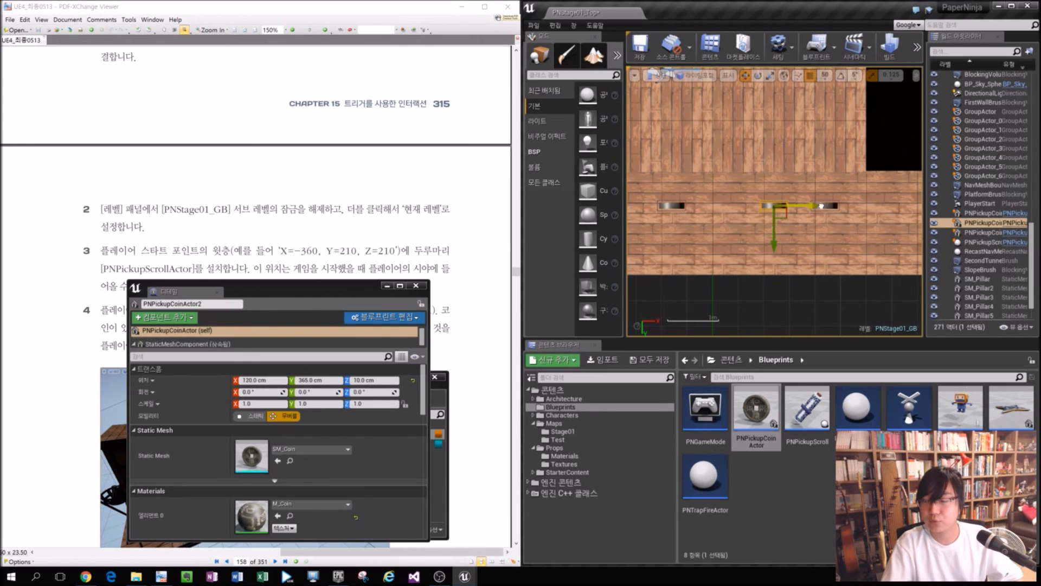
pyautogui.click(827, 206)
pyautogui.scroll(-2, 833, 241)
pyautogui.moveTo(850, 253); pyautogui.dragTo(777, 259, button='right')
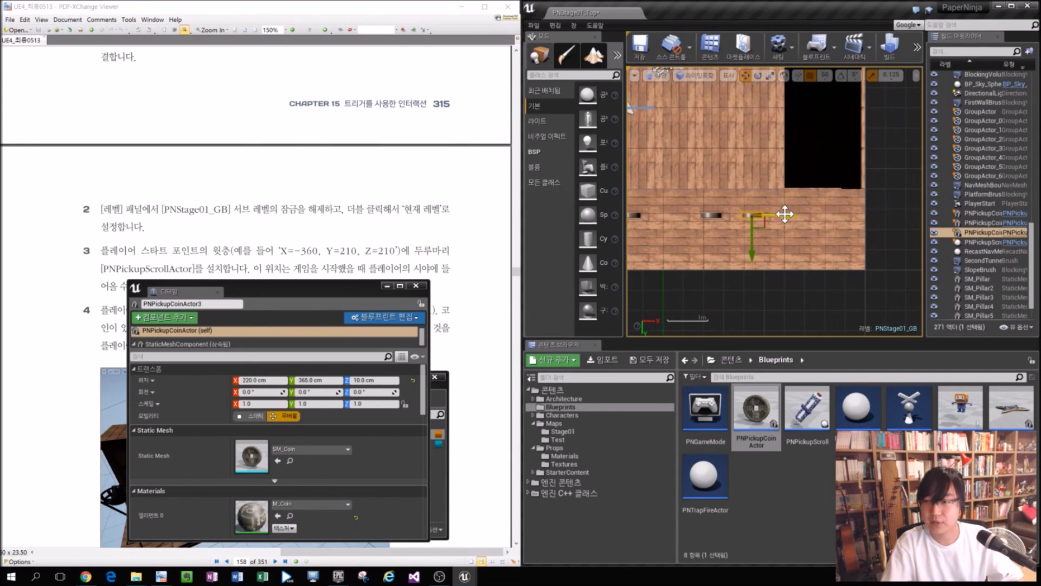
pyautogui.hotkey('ctrl', 'z')
pyautogui.hotkey('ctrl', 'z')
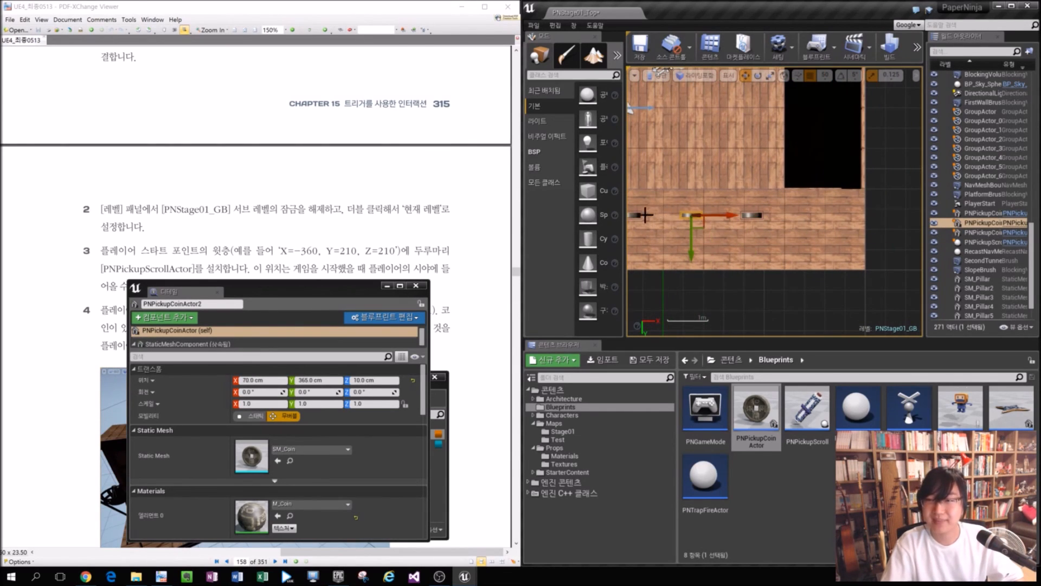
# Duplicate the coins at X 70 and X 220 into a second row at Y 435, using a position grid snap of 10.
pyautogui.click(762, 214)
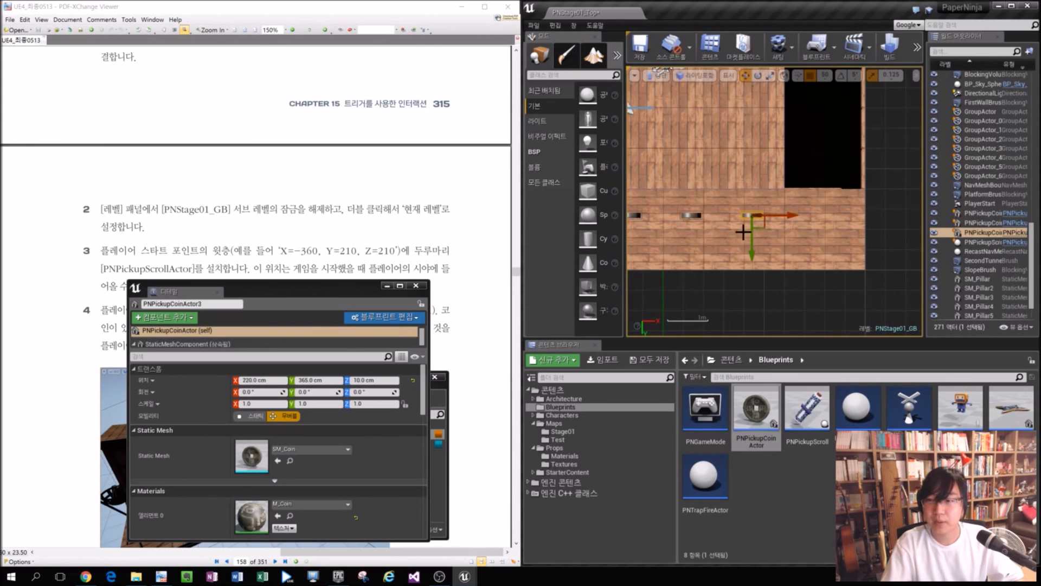
pyautogui.keyDown('ctrl'); pyautogui.click(696, 215); pyautogui.keyUp('ctrl')
pyautogui.keyDown('alt'); pyautogui.moveTo(690, 245); pyautogui.dragTo(690, 286); pyautogui.keyUp('alt')
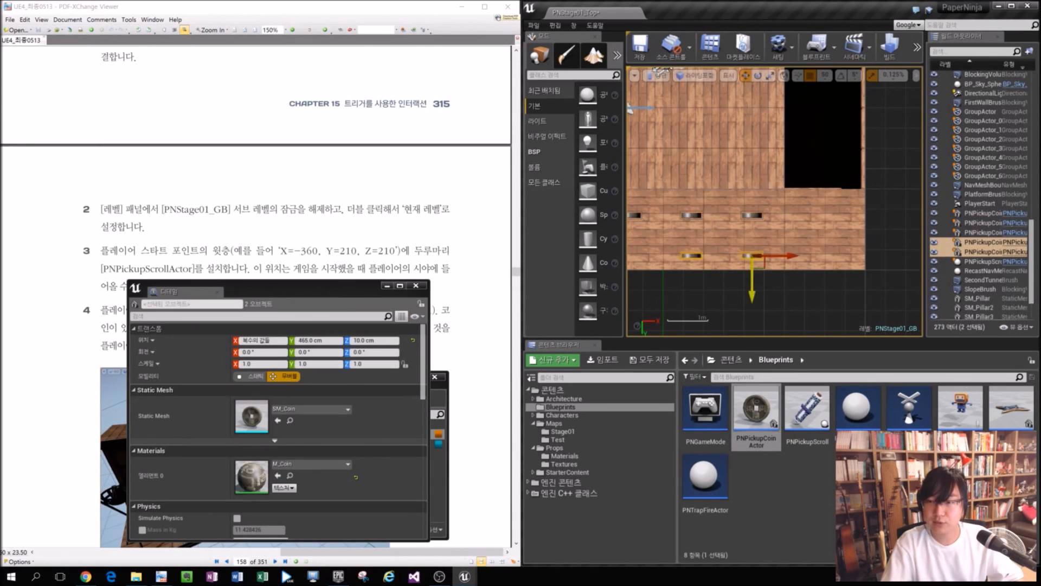
pyautogui.click(824, 75)
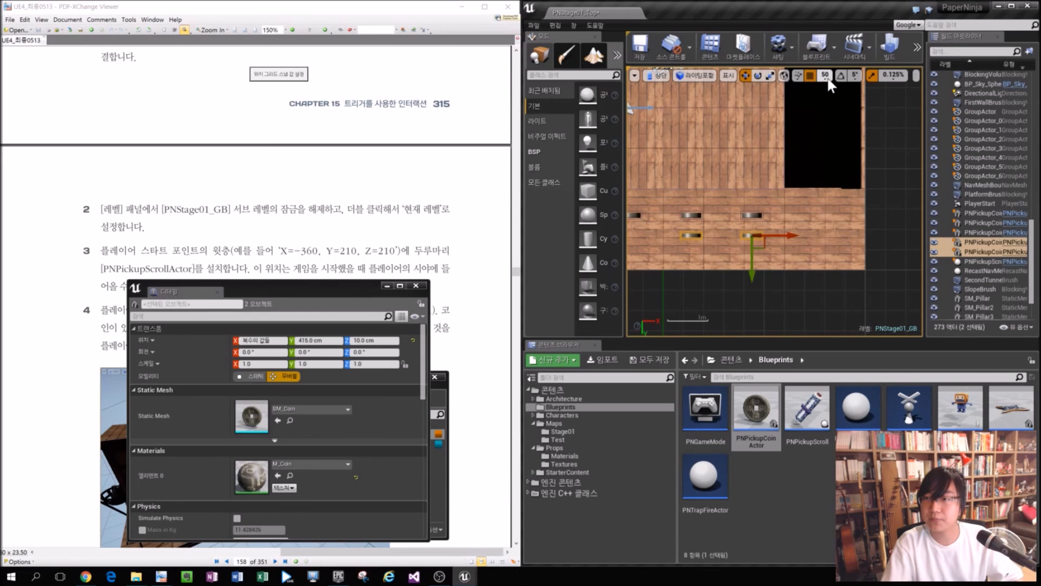
pyautogui.click(838, 122)
pyautogui.moveTo(751, 260); pyautogui.dragTo(755, 270)
pyautogui.click(767, 257)
pyautogui.press('Escape')
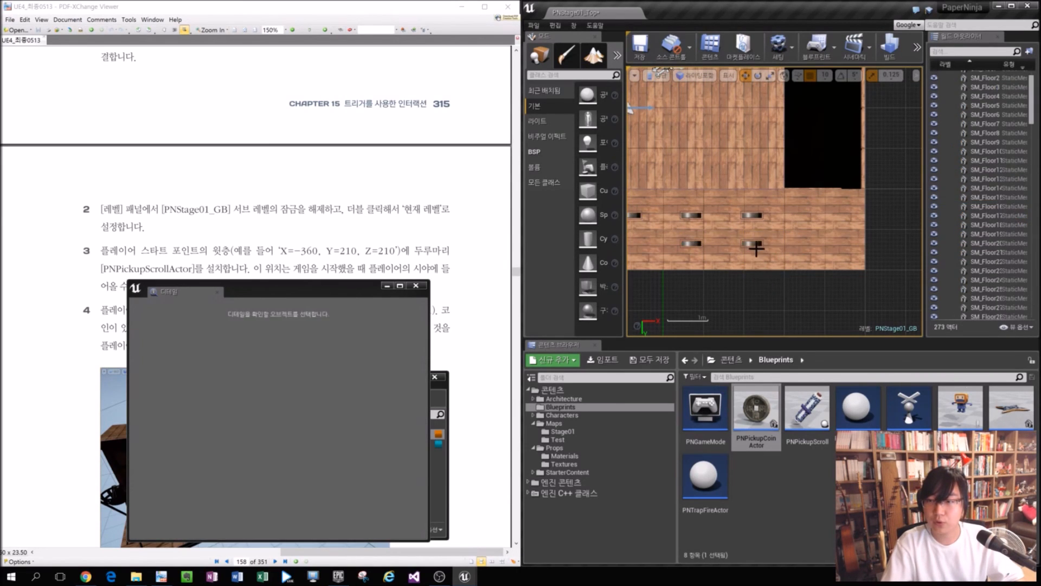
# Set the position grid snap to 50 and duplicate the second row's last coin along X to X 370.
pyautogui.click(754, 244)
pyautogui.click(824, 75)
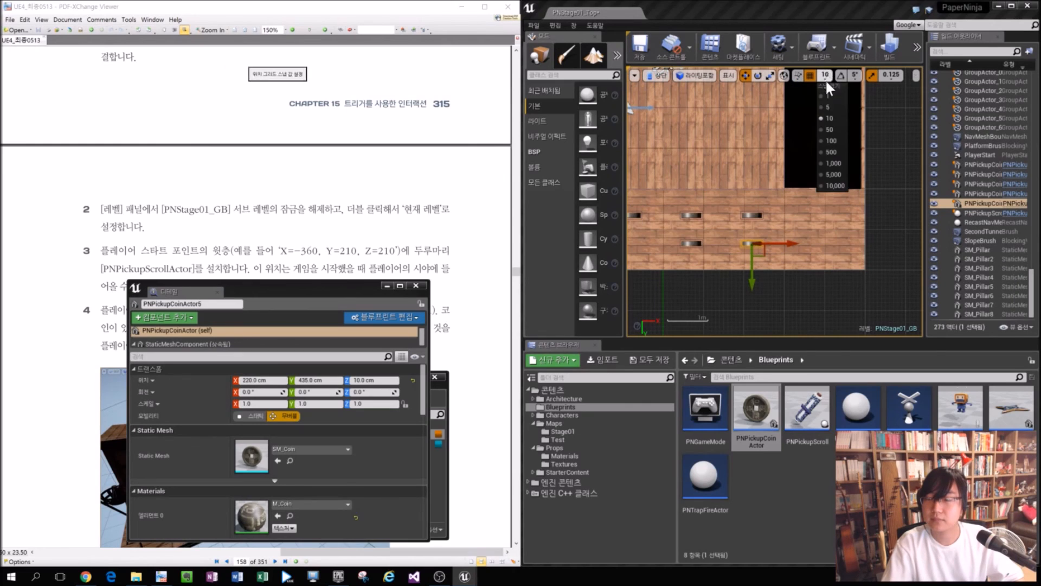
pyautogui.click(833, 135)
pyautogui.keyDown('alt'); pyautogui.moveTo(795, 244); pyautogui.dragTo(857, 244); pyautogui.keyUp('alt')
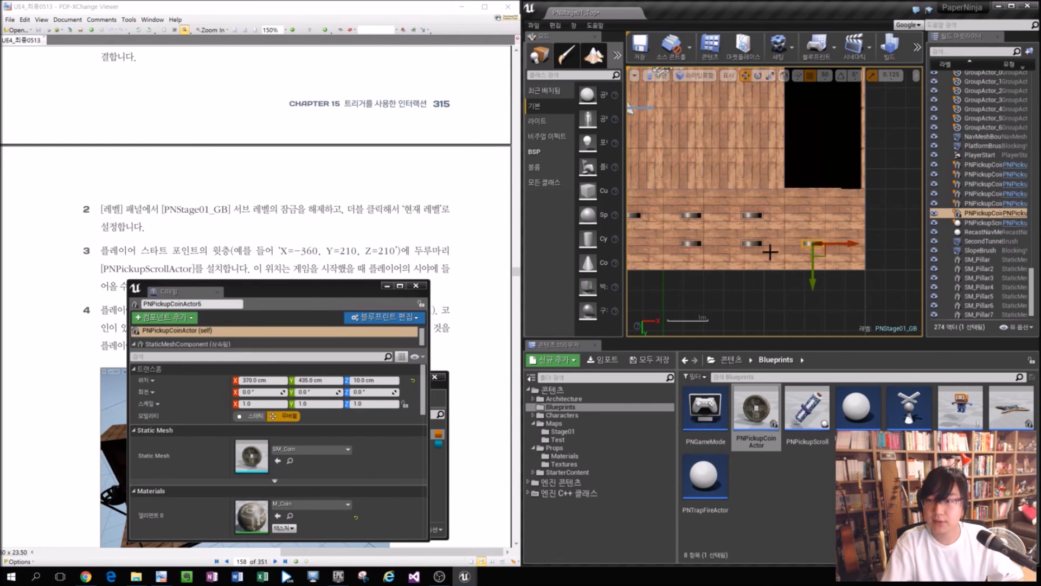
# Compare the coin layout with figure 15.31 in the book, using the Perspective view.
pyautogui.click(386, 181)
pyautogui.scroll(-4, 383, 217)
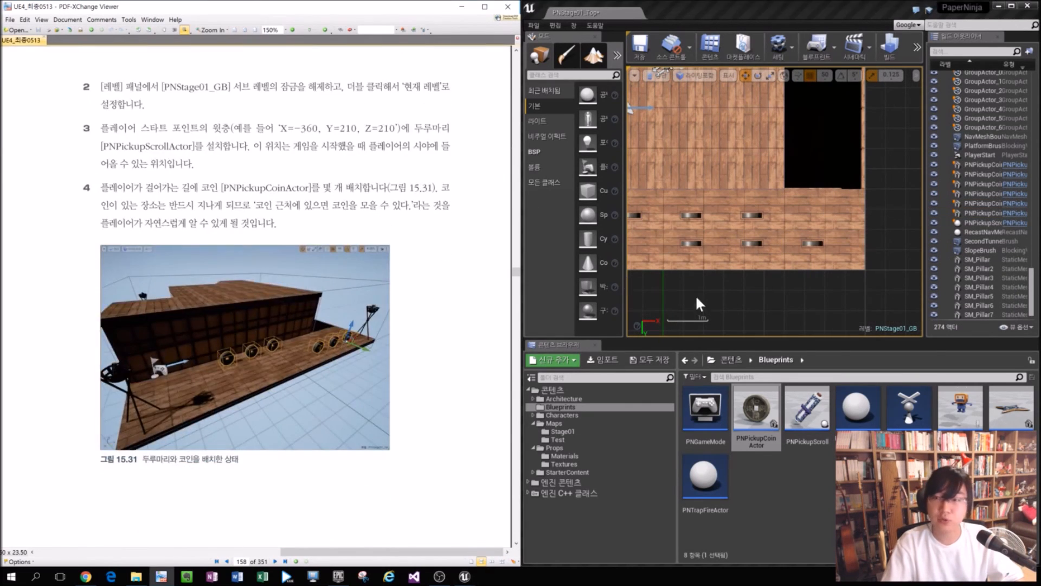
pyautogui.click(633, 295)
pyautogui.click(660, 75)
pyautogui.click(676, 96)
pyautogui.scroll(-5, 840, 277)
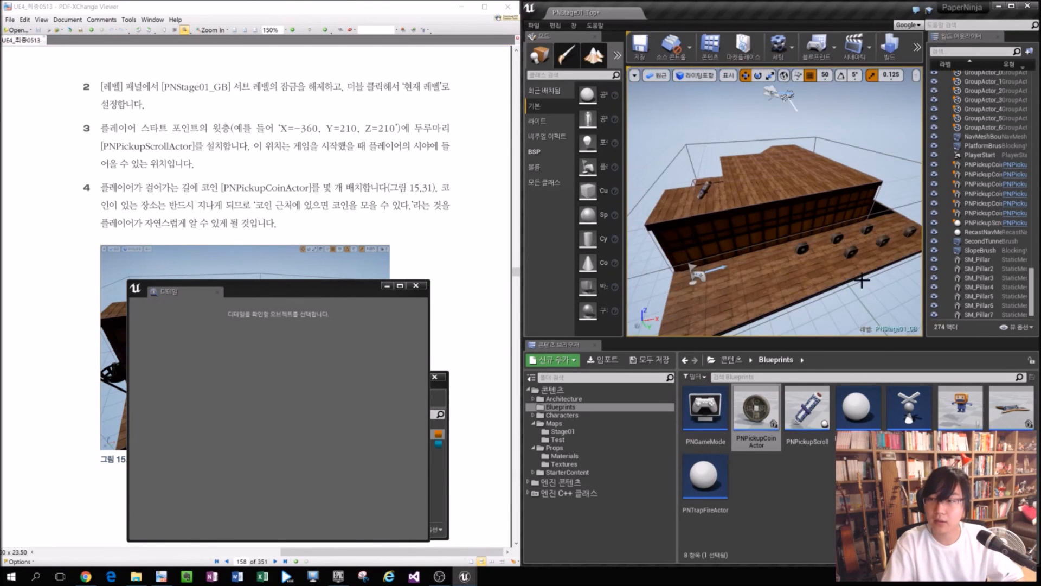
# From the Top view, shift the coin row nearest the building along X toward the player start.
pyautogui.click(657, 75)
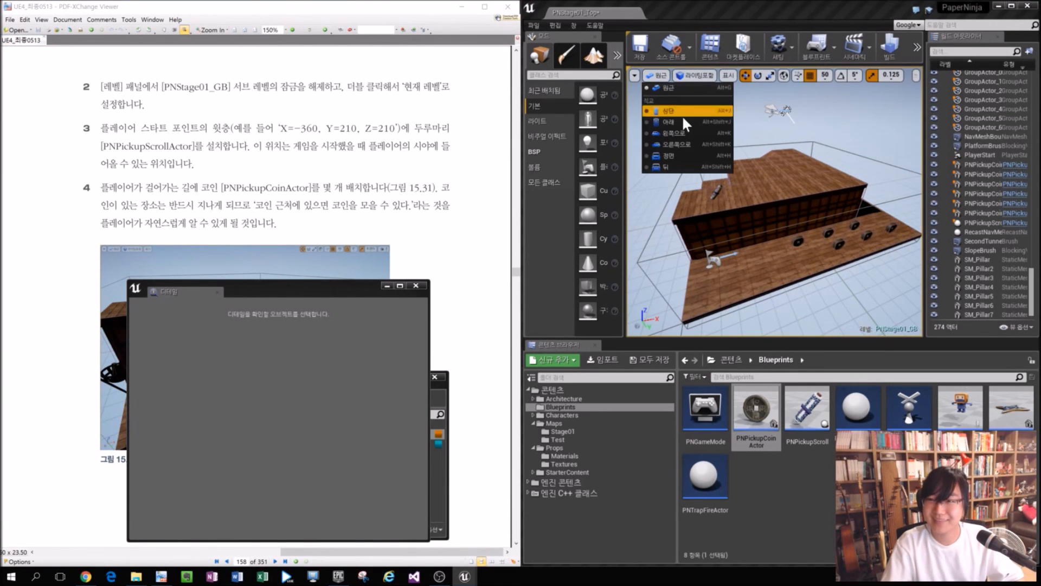
pyautogui.click(686, 123)
pyautogui.click(633, 217)
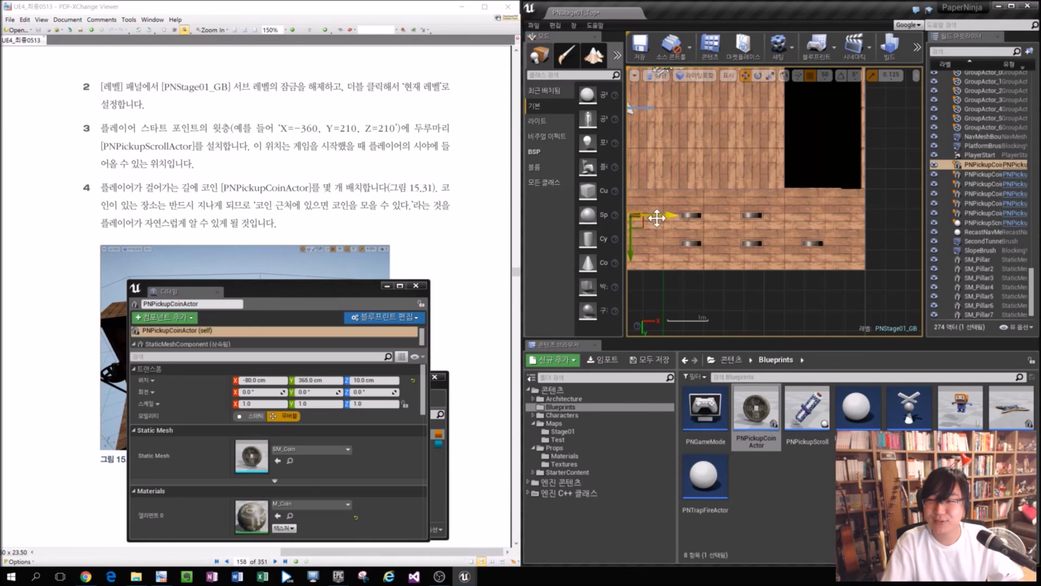
pyautogui.keyDown('ctrl'); pyautogui.click(692, 215); pyautogui.keyUp('ctrl')
pyautogui.moveTo(748, 233); pyautogui.dragTo(793, 222, button='right')
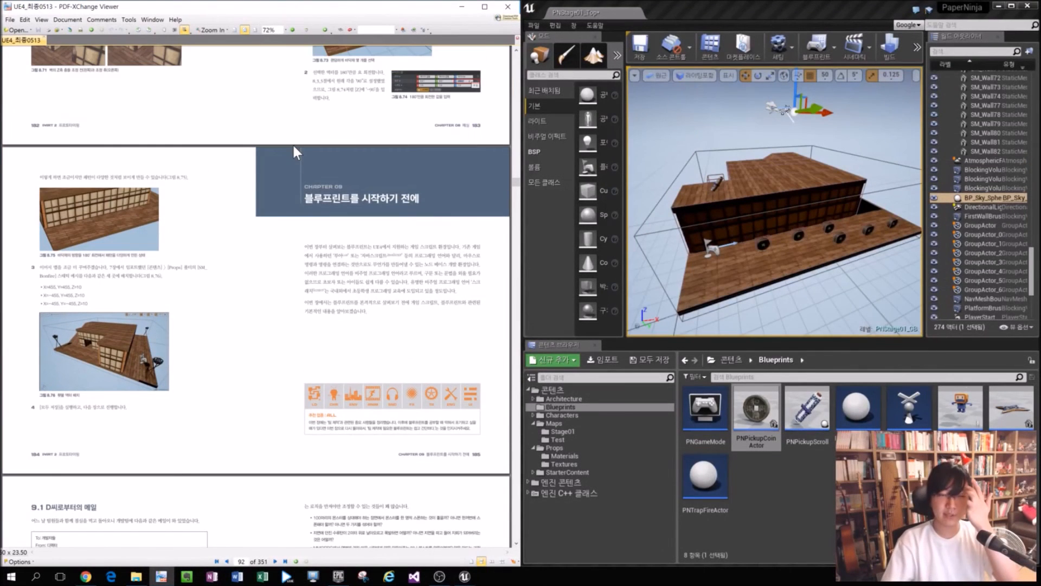
# Look up the three SM_Bonfire positions in the chapter 8 instructions for figure 8.76.
pyautogui.scroll(3, 336, 294)
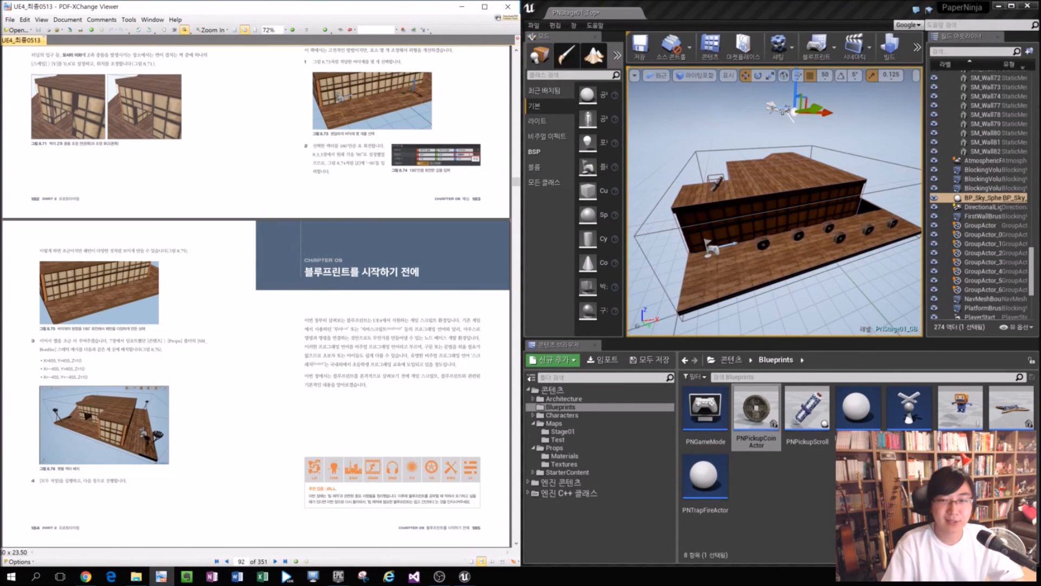
pyautogui.scroll(2, 335, 248)
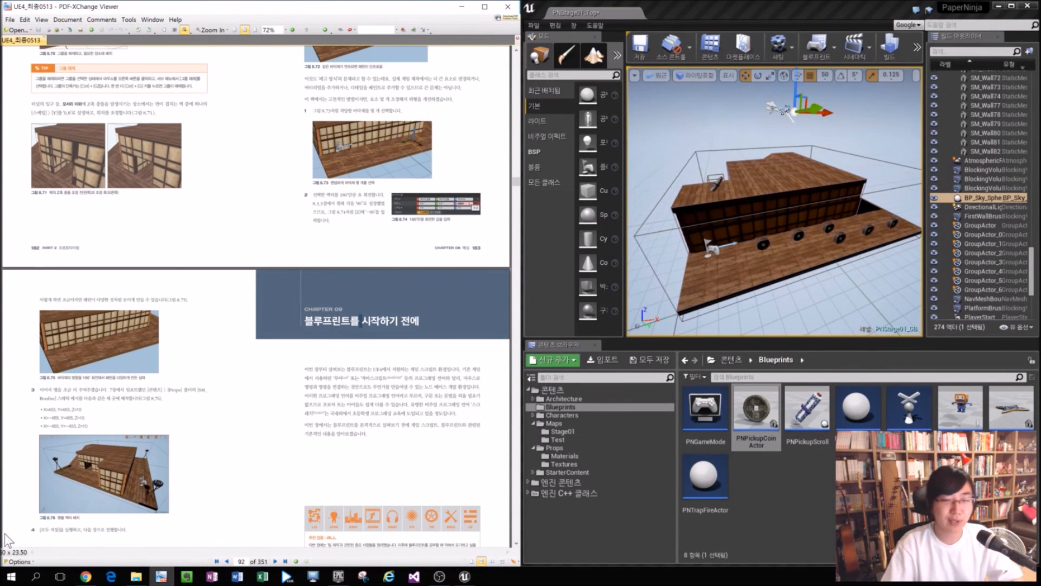
pyautogui.keyDown('ctrl'); pyautogui.scroll(4, 64, 517); pyautogui.keyUp('ctrl')
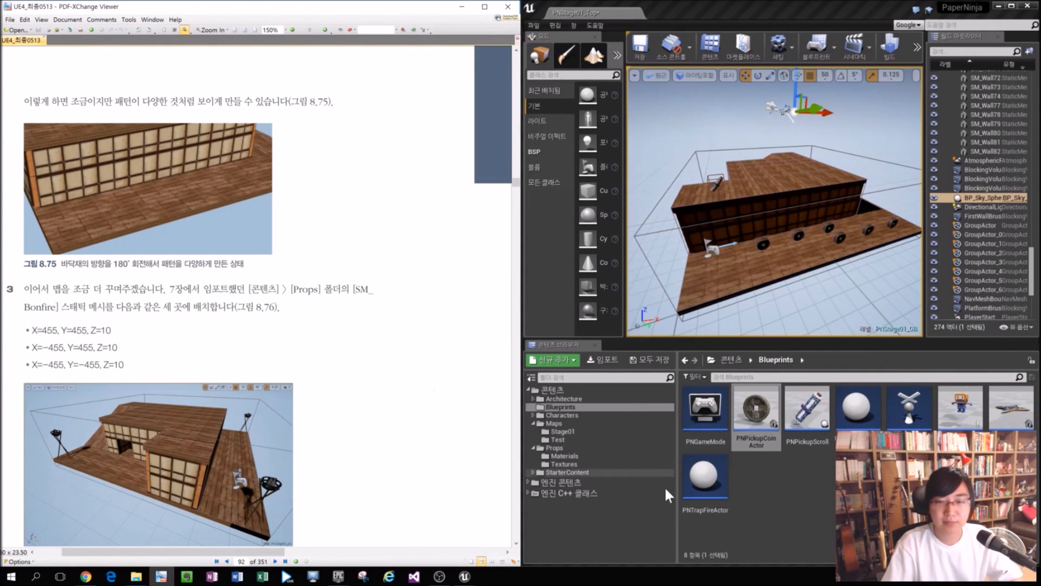
# Dock the floating Details and Levels panels back into the editor and open the Props folder.
pyautogui.click(575, 464)
pyautogui.moveTo(237, 293); pyautogui.dragTo(997, 301)
pyautogui.click(573, 448)
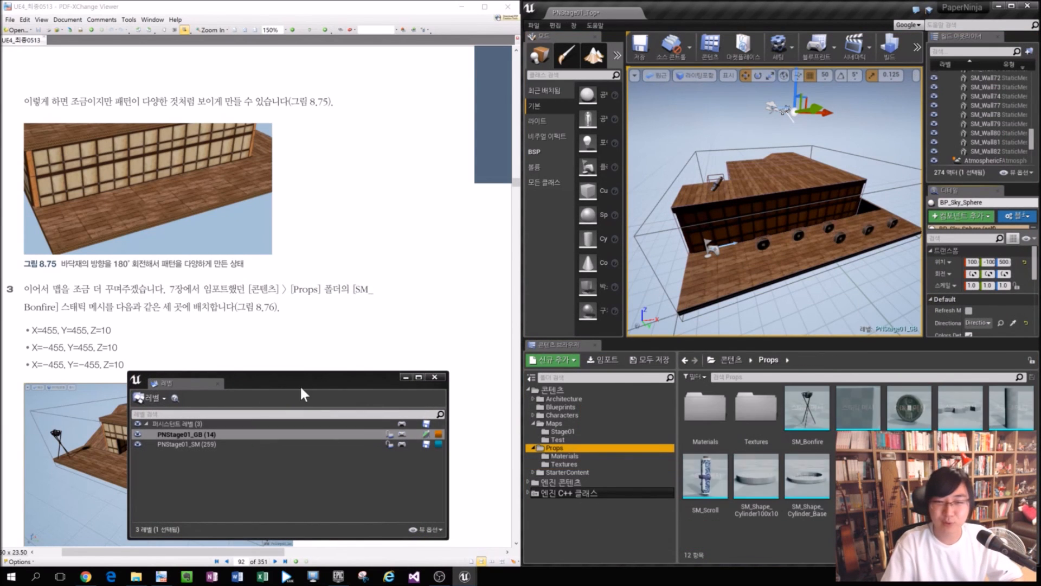
pyautogui.moveTo(245, 377); pyautogui.dragTo(1013, 54)
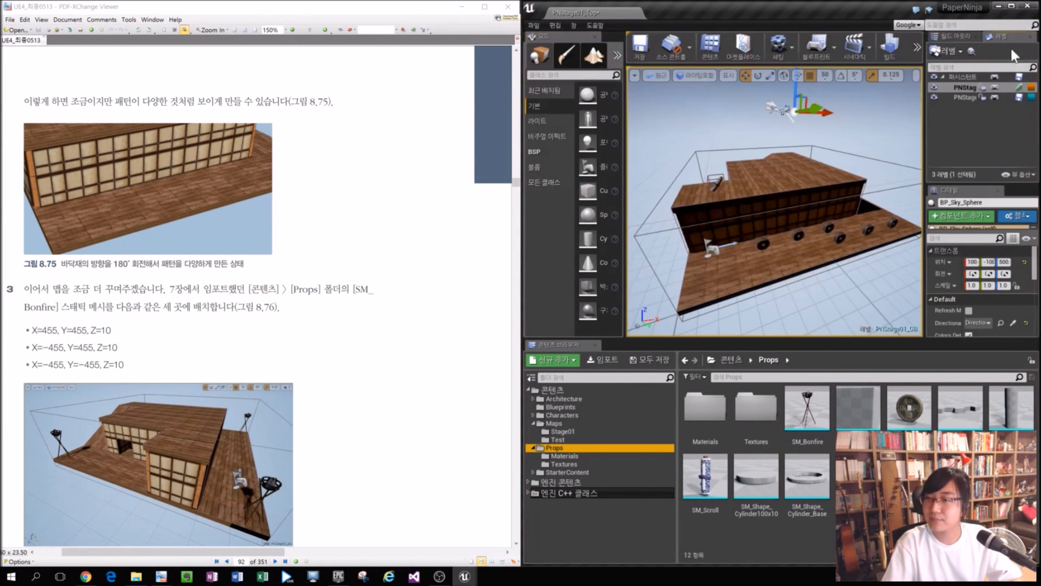
# Place an SM_Bonfire on the stage and set its location to X 455, Y 455, Z 10 in the floated Details panel.
pyautogui.moveTo(807, 412); pyautogui.dragTo(709, 288)
pyautogui.moveTo(962, 196); pyautogui.dragTo(470, 302)
pyautogui.click(301, 187)
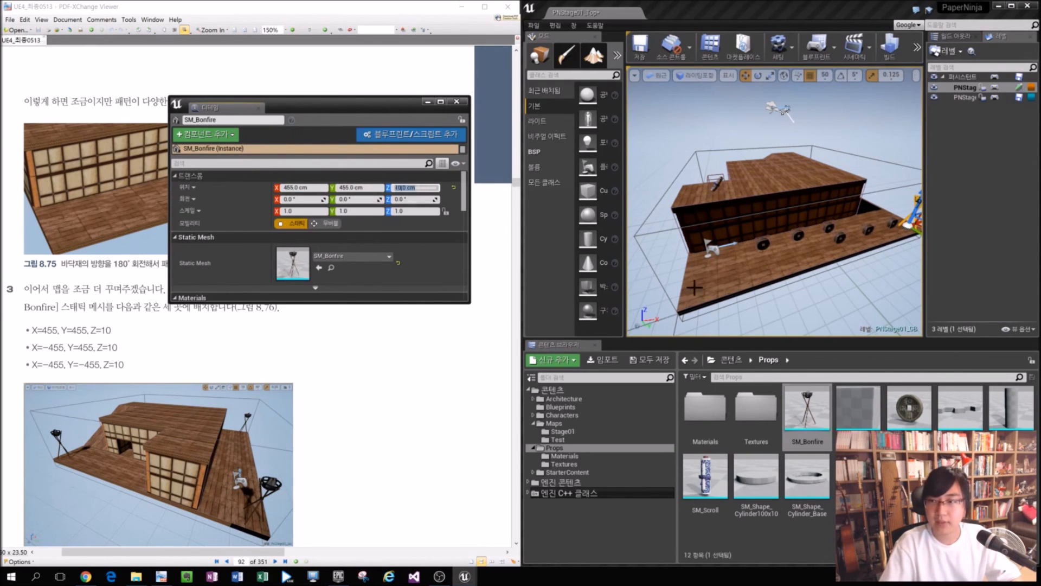
# Place a second SM_Bonfire and set its location to X -455, Y 455, Z 10.
pyautogui.moveTo(808, 433); pyautogui.dragTo(735, 293)
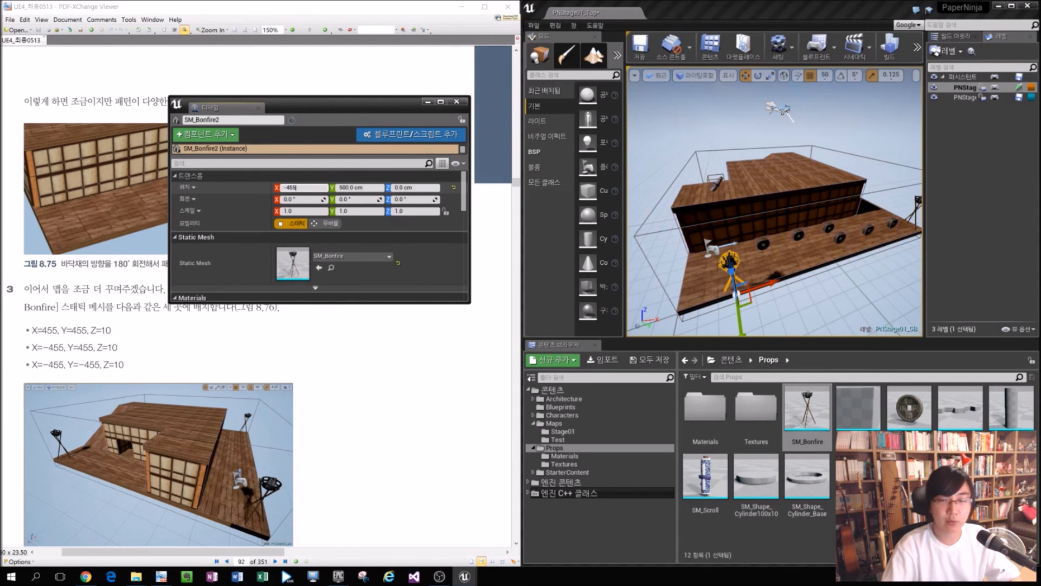
pyautogui.press('Tab')
pyautogui.write('455')
pyautogui.press('Tab')
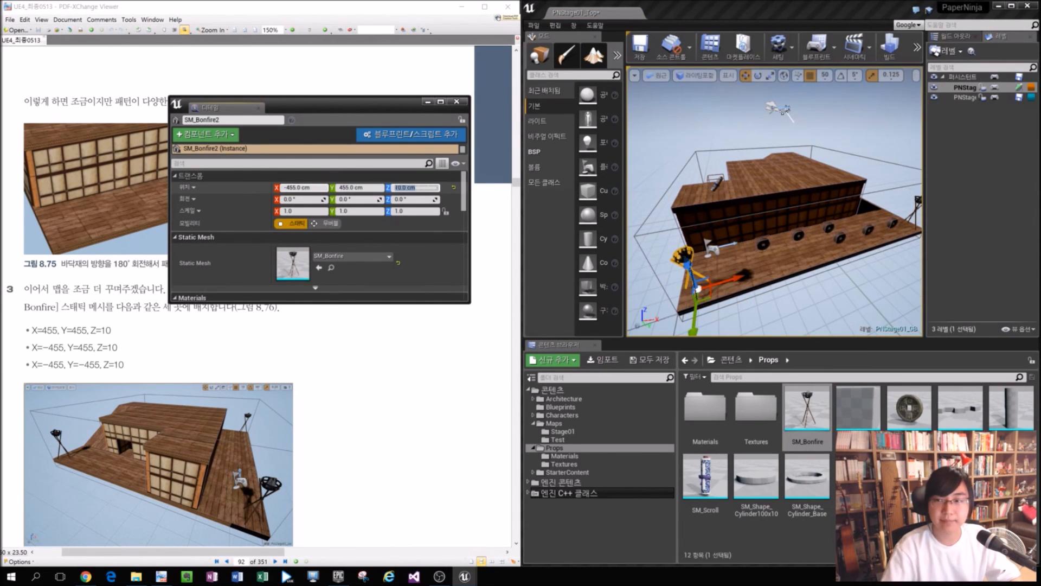
# Place a third SM_Bonfire and set its location to X -455, Y -455, Z 10.
pyautogui.keyDown('alt'); pyautogui.moveTo(791, 284); pyautogui.dragTo(830, 231); pyautogui.keyUp('alt')
pyautogui.moveTo(804, 417); pyautogui.dragTo(808, 190)
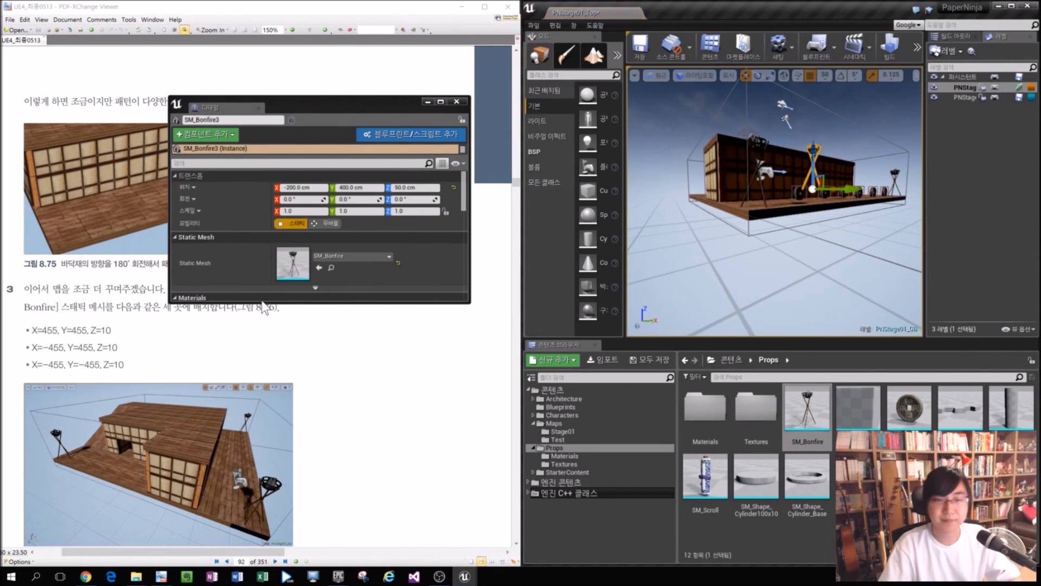
pyautogui.click(297, 187)
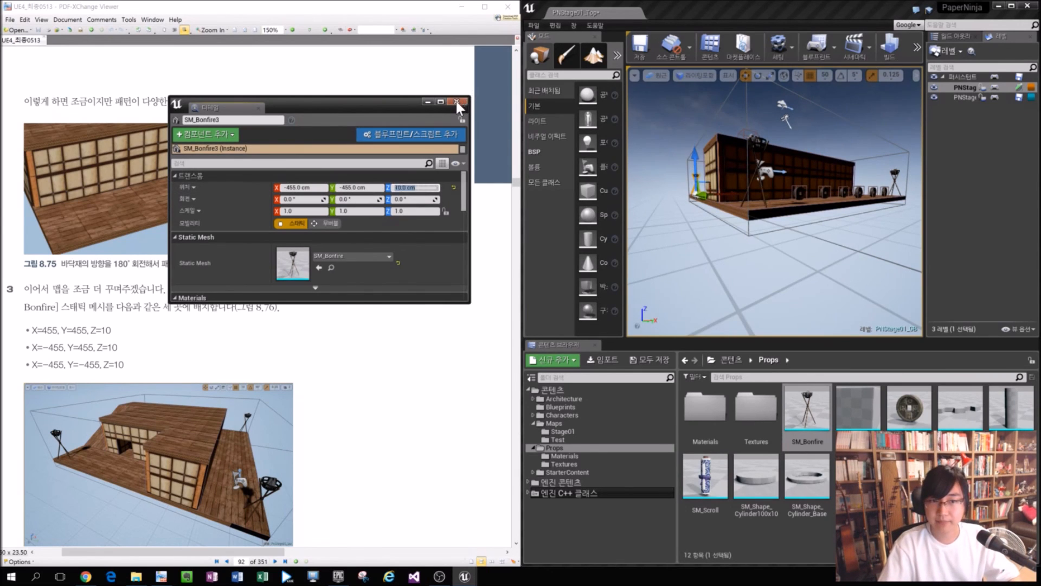
# Dock the Details panel back into the editor and maximize the editor window.
pyautogui.moveTo(226, 109); pyautogui.dragTo(976, 227)
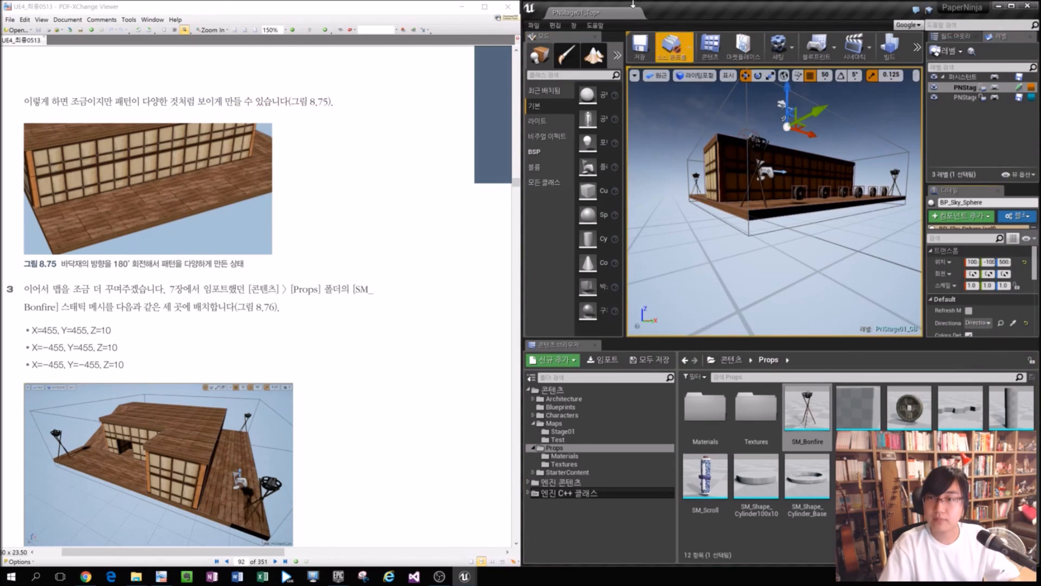
pyautogui.moveTo(712, 12); pyautogui.dragTo(709, 90)
pyautogui.doubleClick(709, 89)
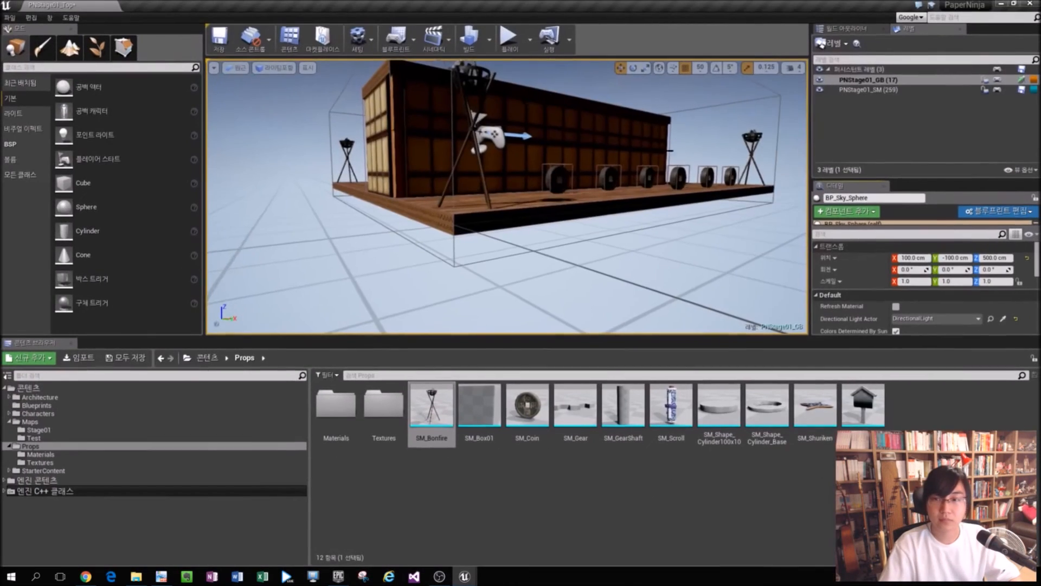
# Play-test the stage, running the ninja along the side deck through the row of coins to the far bonfire.
pyautogui.keyDown('alt'); pyautogui.moveTo(559, 176); pyautogui.dragTo(364, 259); pyautogui.keyUp('alt')
pyautogui.keyDown('alt'); pyautogui.moveTo(646, 293); pyautogui.dragTo(271, 271); pyautogui.keyUp('alt')
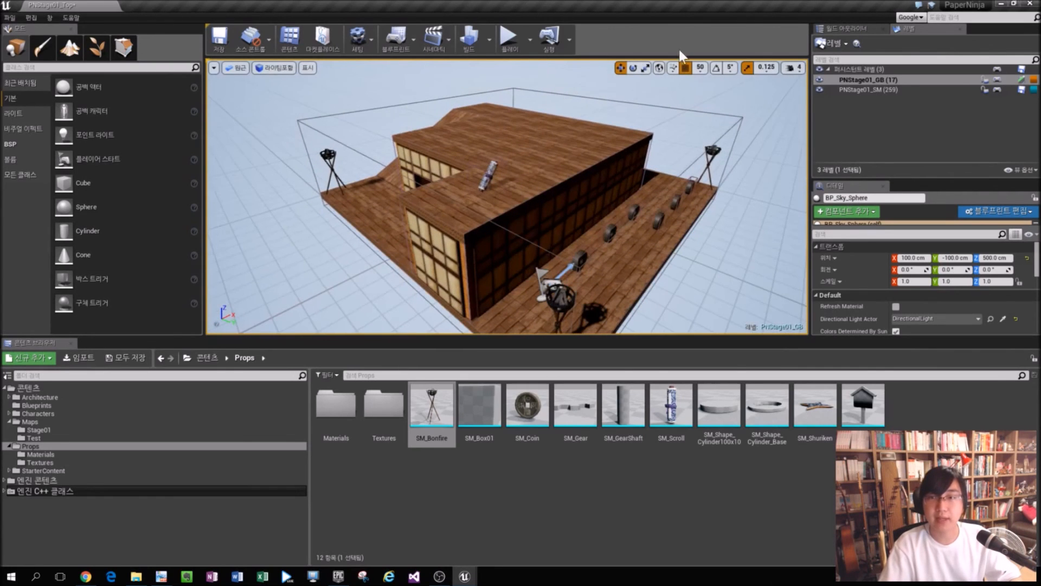
pyautogui.click(510, 39)
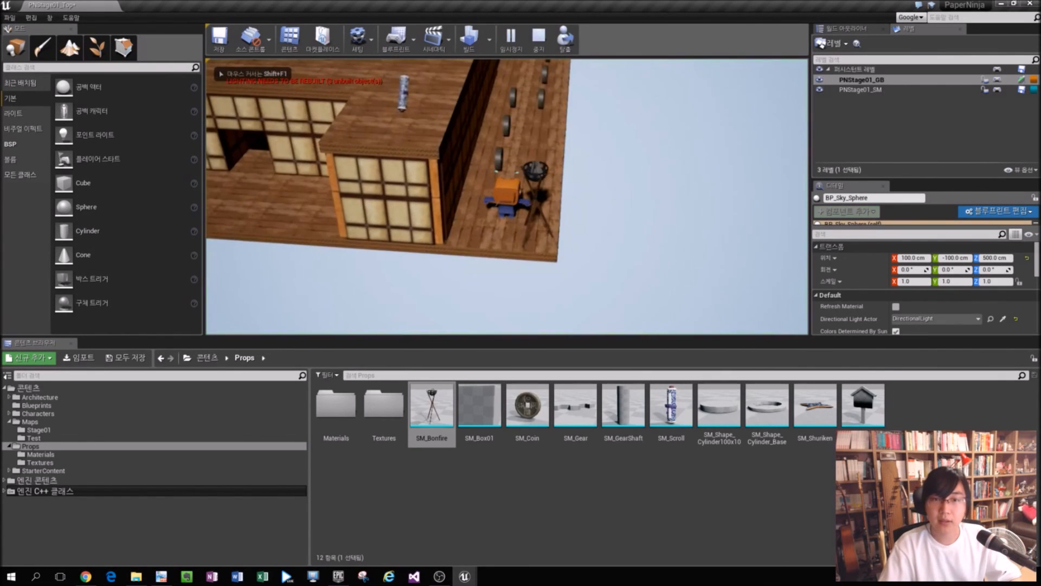
pyautogui.press('w')
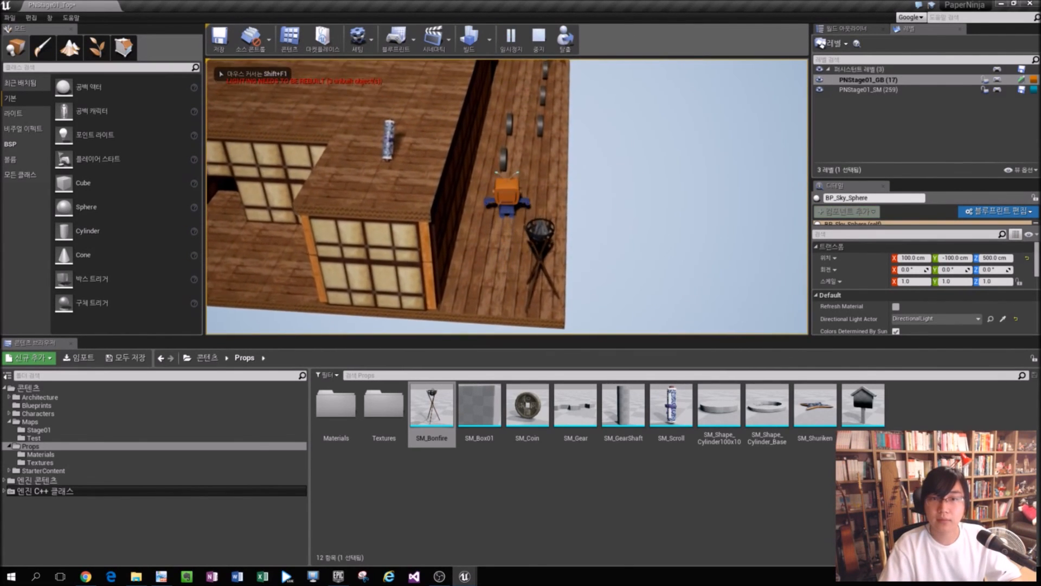
pyautogui.press('w')
pyautogui.press('d')
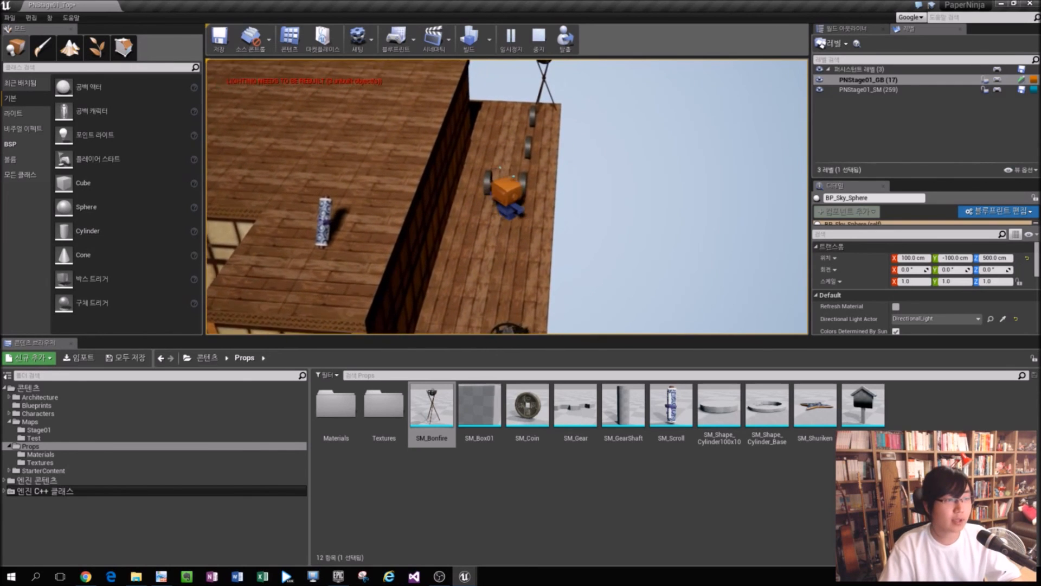
pyautogui.press('a')
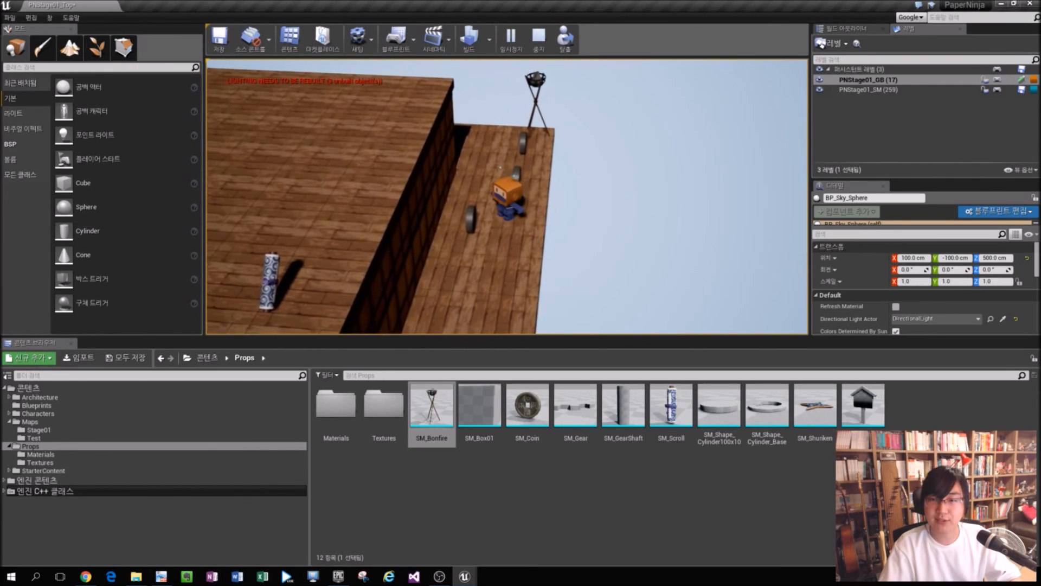
pyautogui.press('w')
pyautogui.press('d')
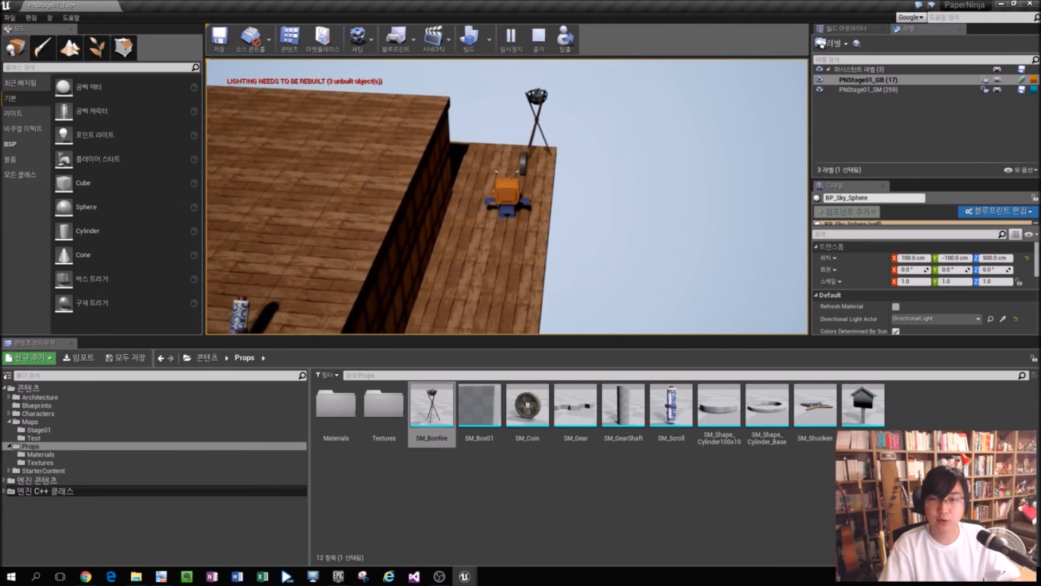
pyautogui.press('d')
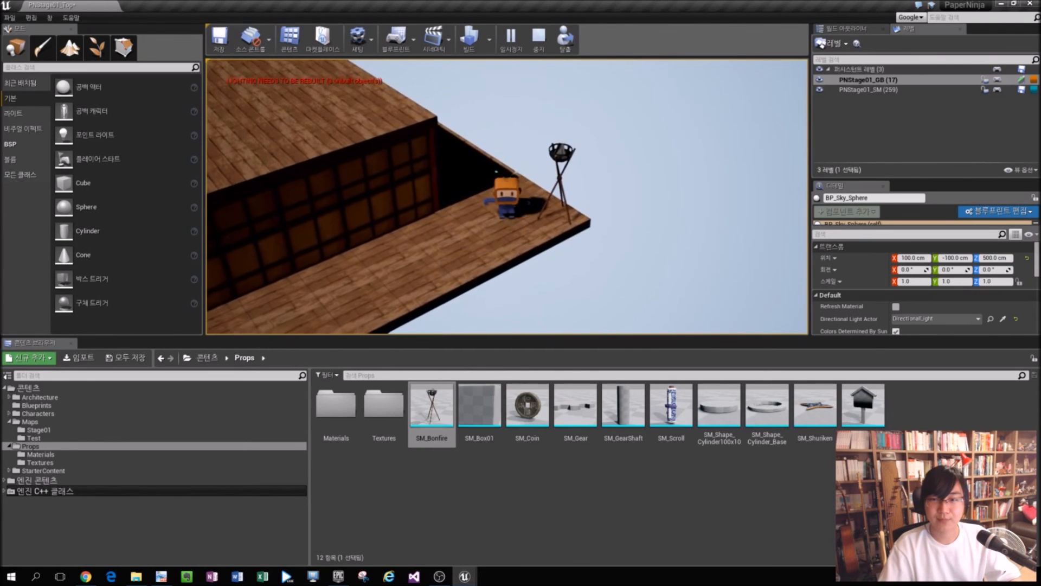
# Switch the running game to unlit view and run the ninja around the building to the deck on the opposite side.
pyautogui.press('w')
pyautogui.press('F2')
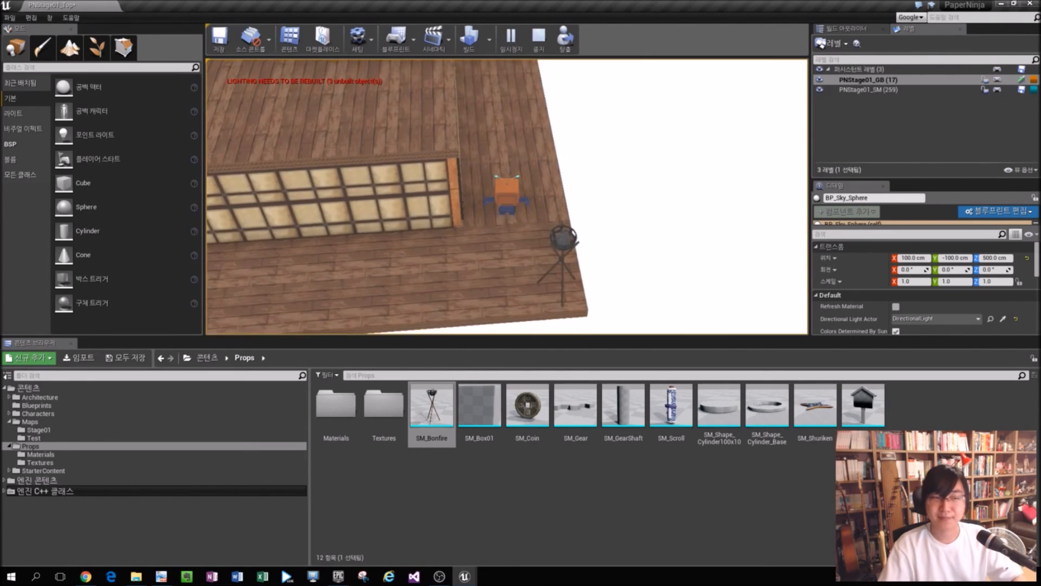
pyautogui.press('w')
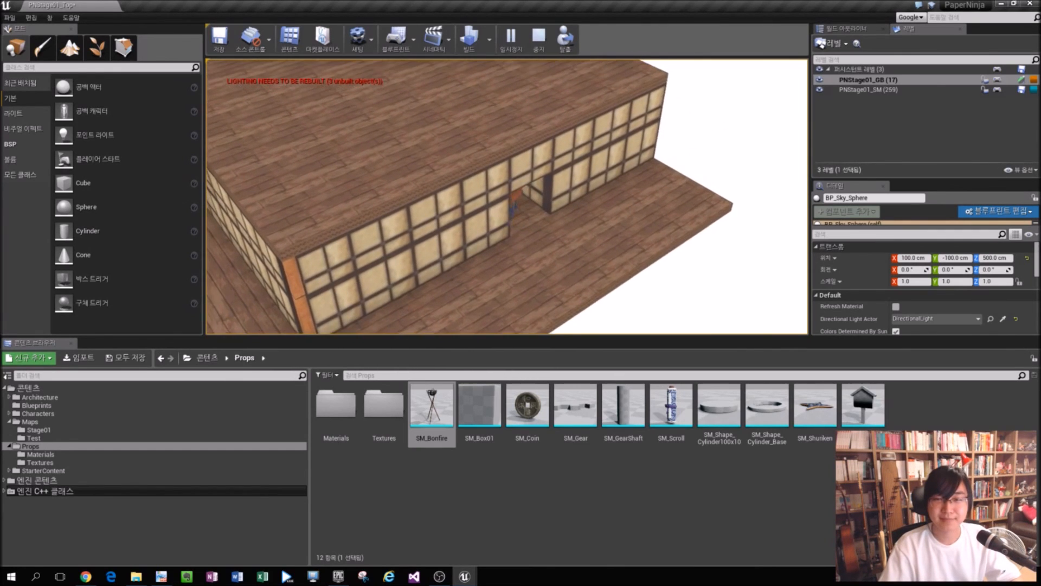
pyautogui.press('w')
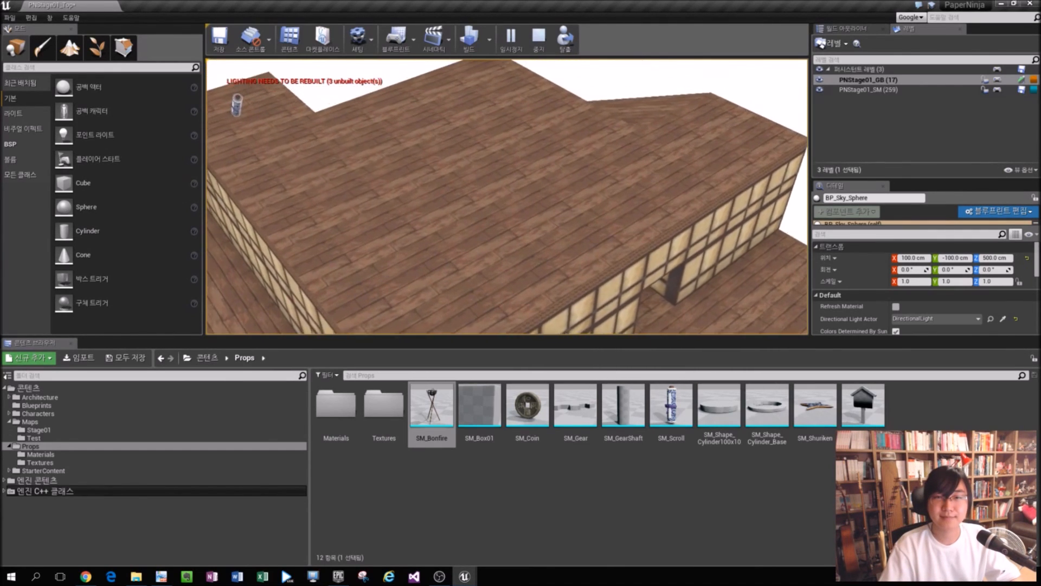
pyautogui.press('w')
pyautogui.press('a')
pyautogui.press('w')
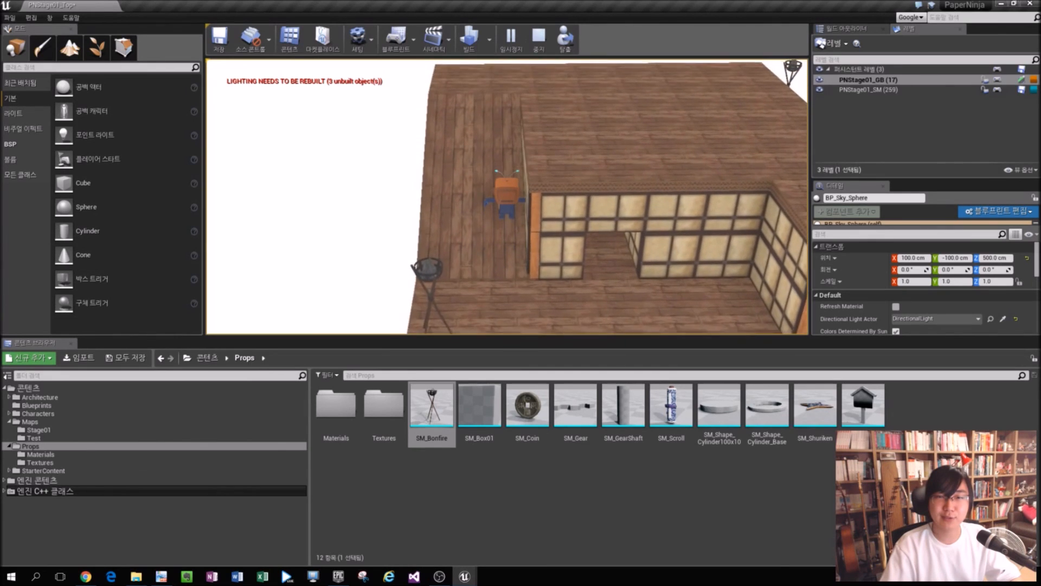
# Run the ninja up onto the roof and across it through the scroll, and end the play-test.
pyautogui.press('w')
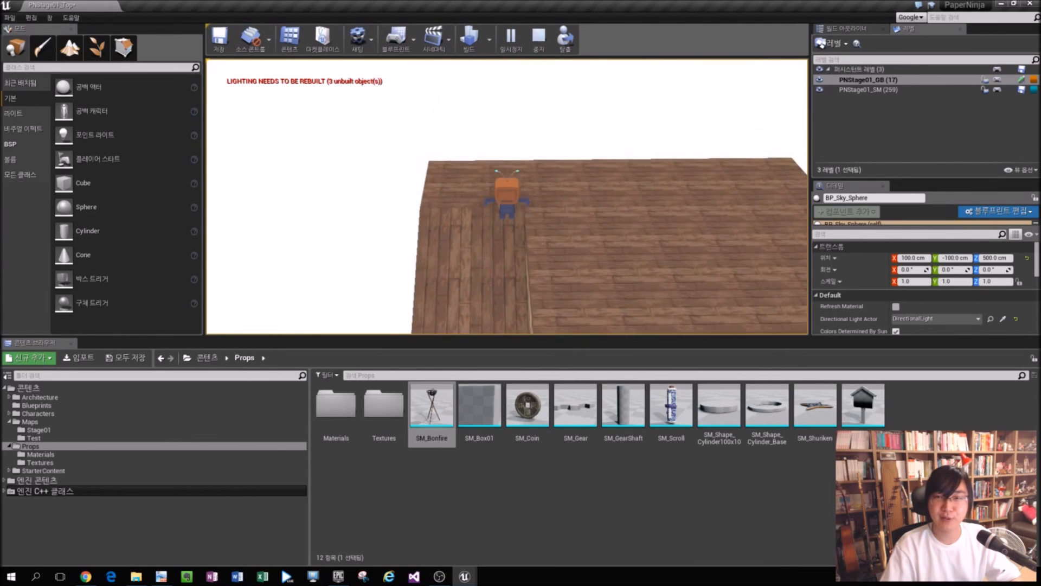
pyautogui.press('w')
pyautogui.press('d')
pyautogui.press('s')
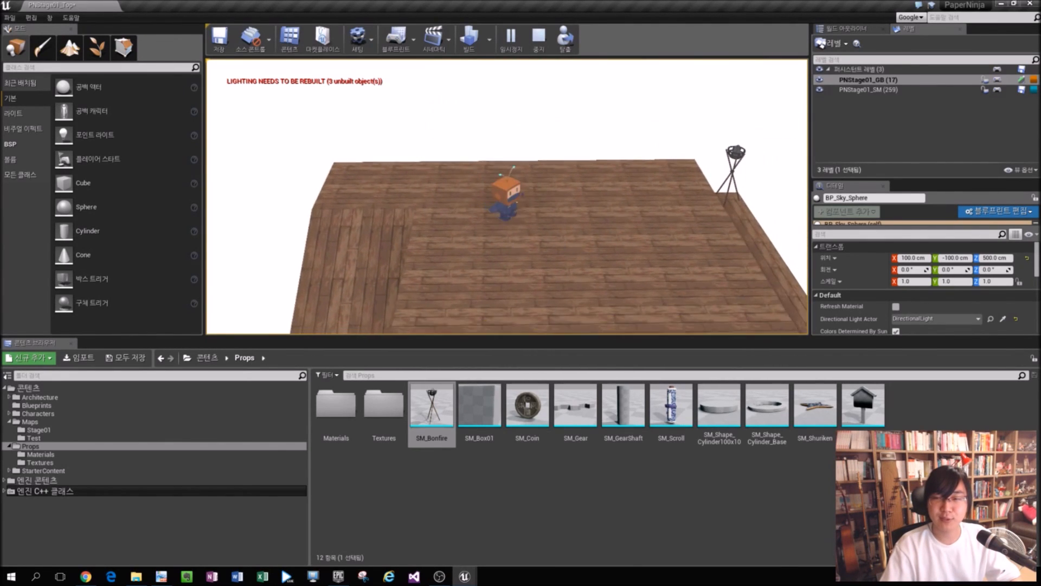
pyautogui.press('s')
pyautogui.press('d')
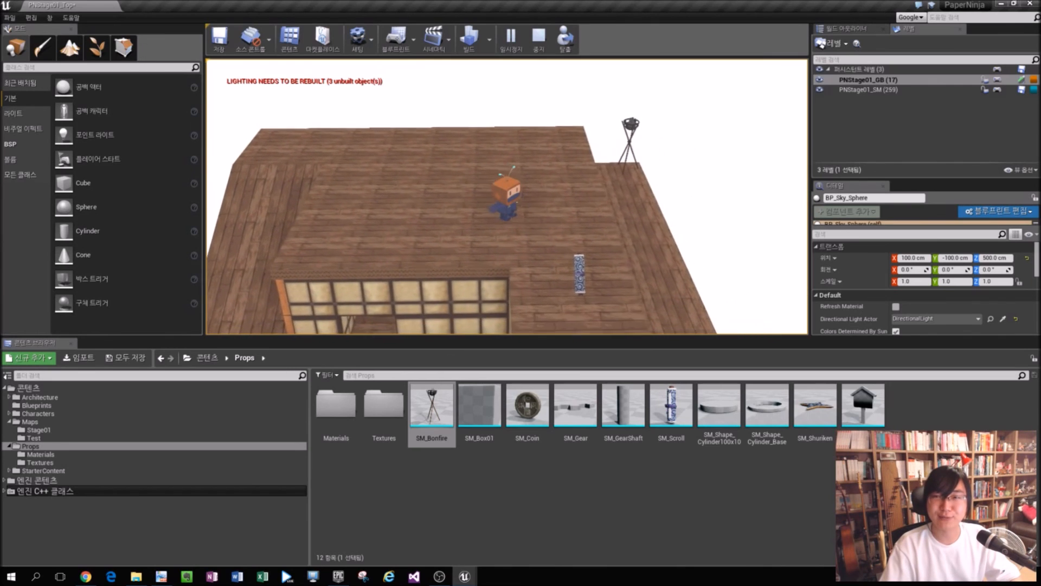
pyautogui.press('s')
pyautogui.press('d')
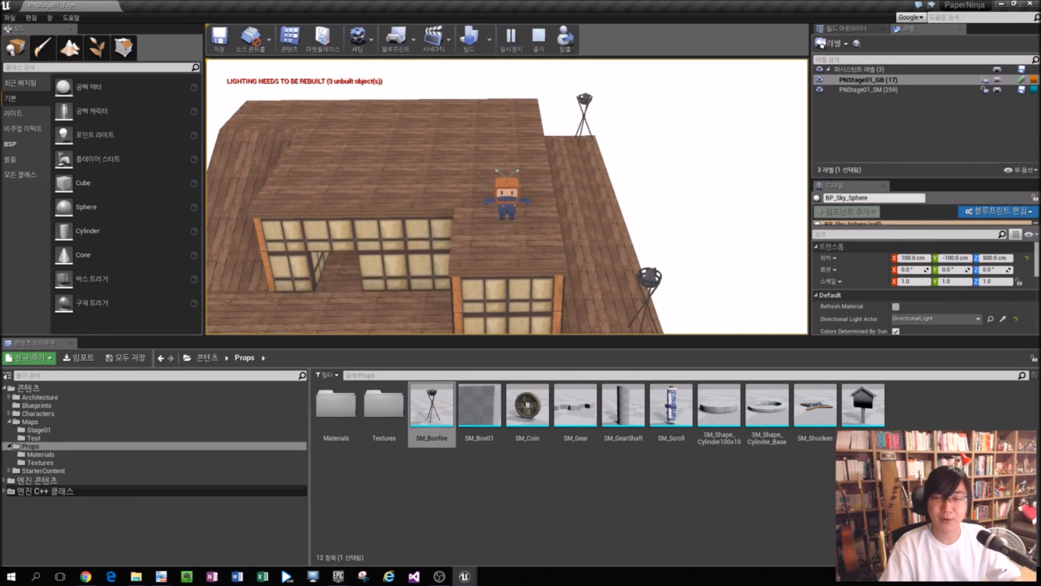
pyautogui.press('Escape')
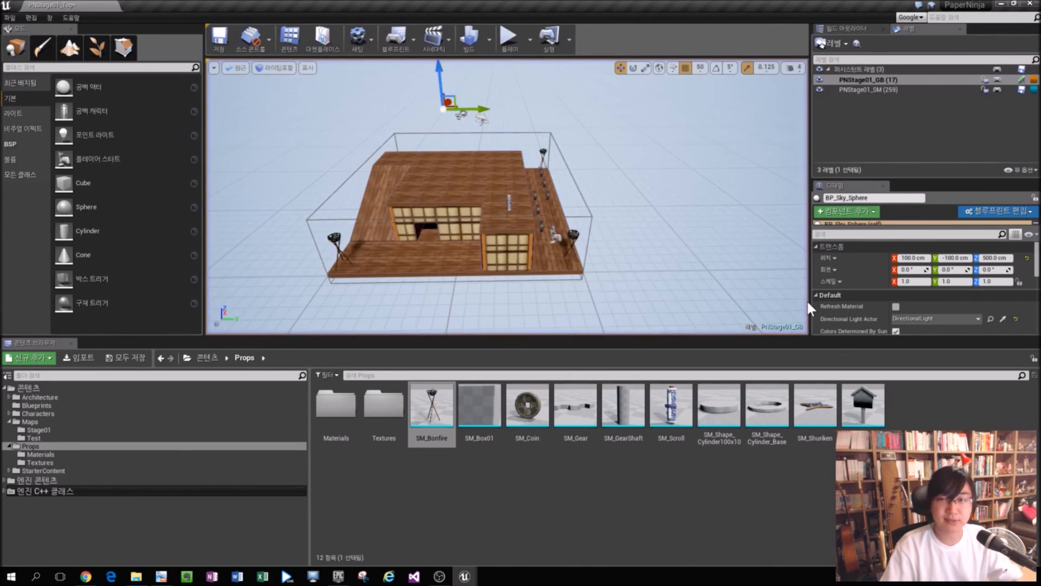